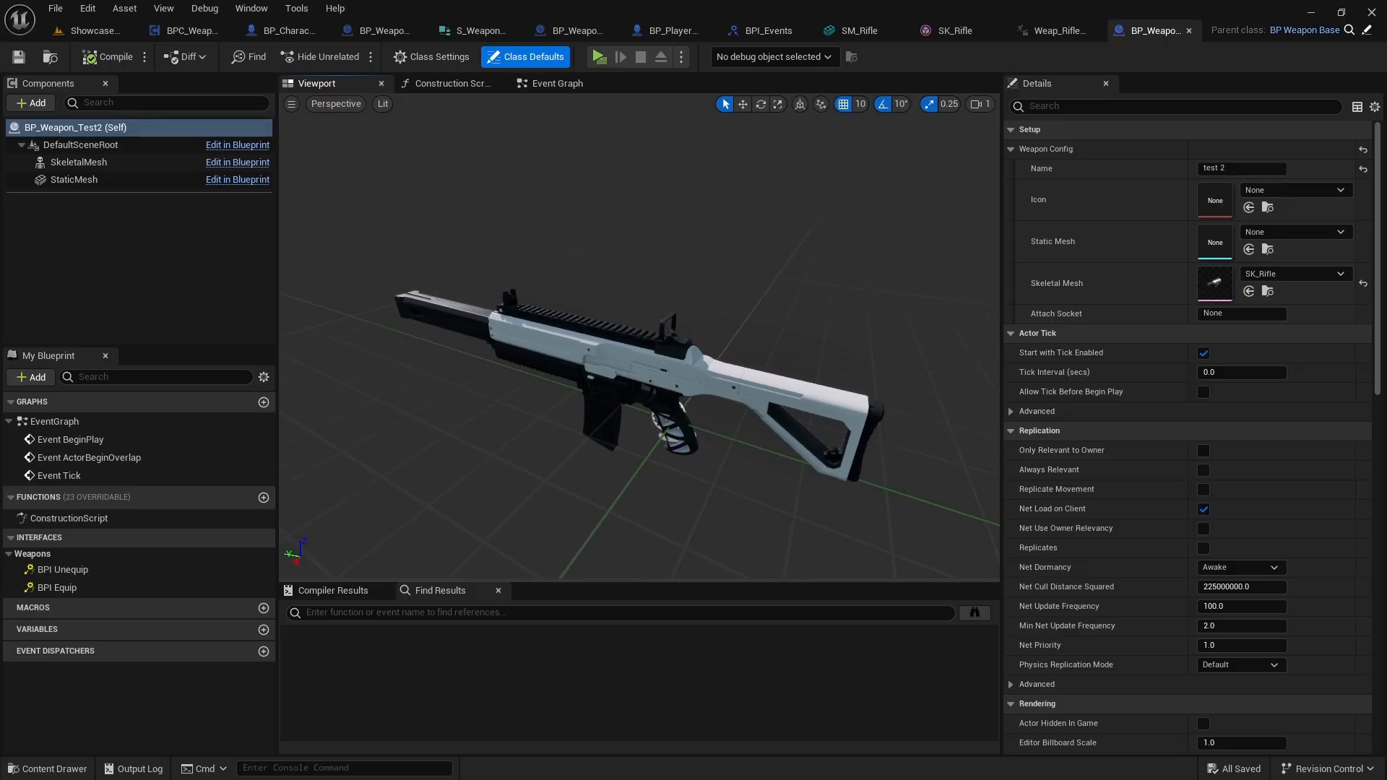
# Move BP_Weapon_Test2 beside BP_Player_Base, close all editors after it, and place BP_Weapon_Test1 directly before BP_Weapon_Test2
pyautogui.moveTo(276, 324); pyautogui.dragTo(258, 323)
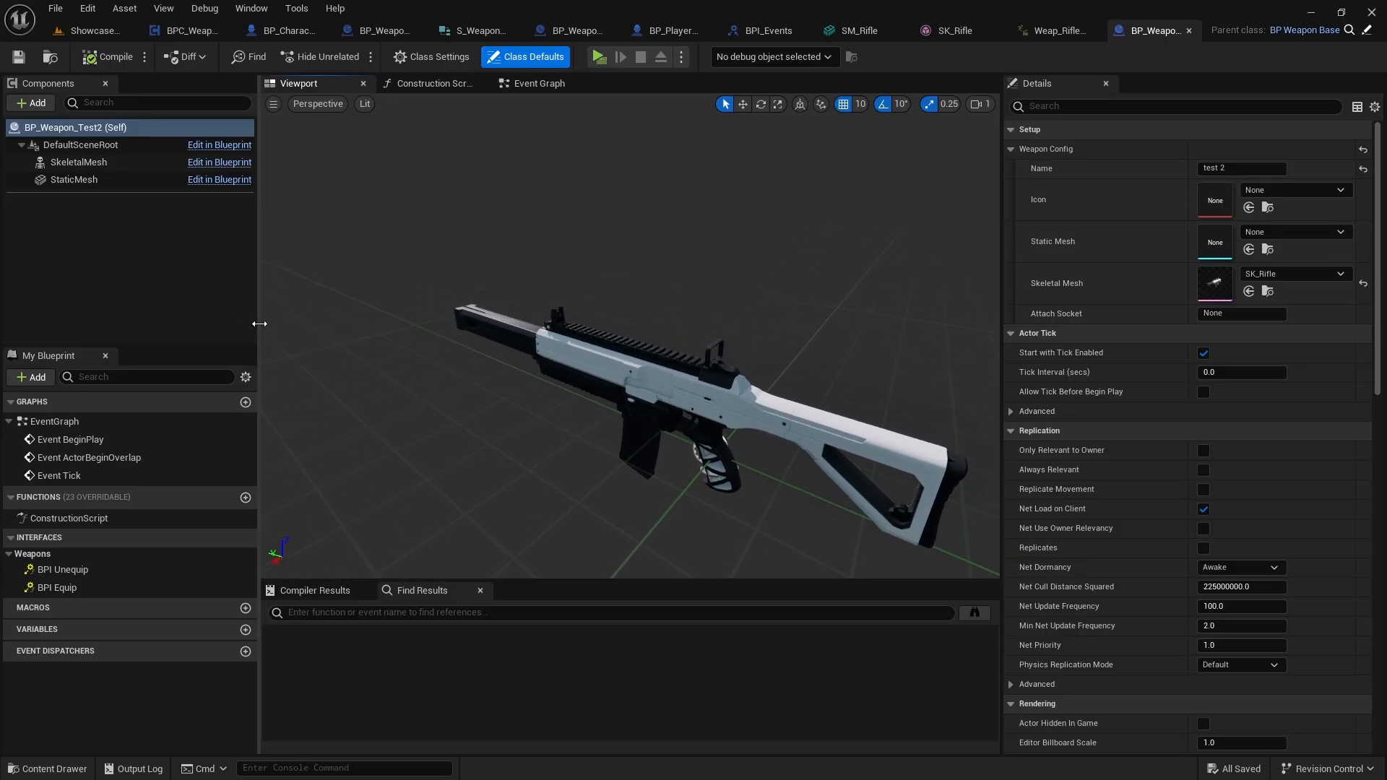
pyautogui.moveTo(611, 352)
pyautogui.mouseDown(button='right')
pyautogui.moveTo(661, 363)
pyautogui.moveTo(630, 359)
pyautogui.mouseUp(button='right')
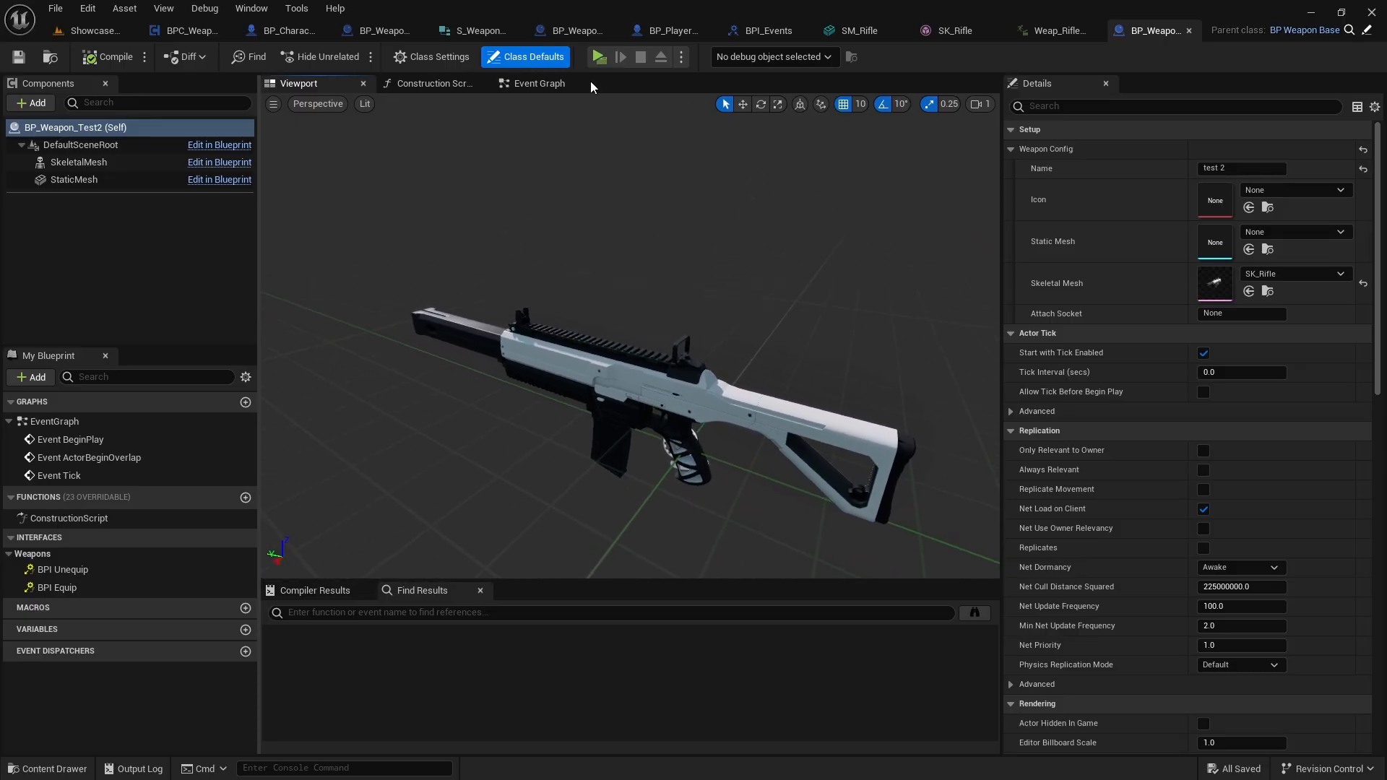
pyautogui.click(576, 27)
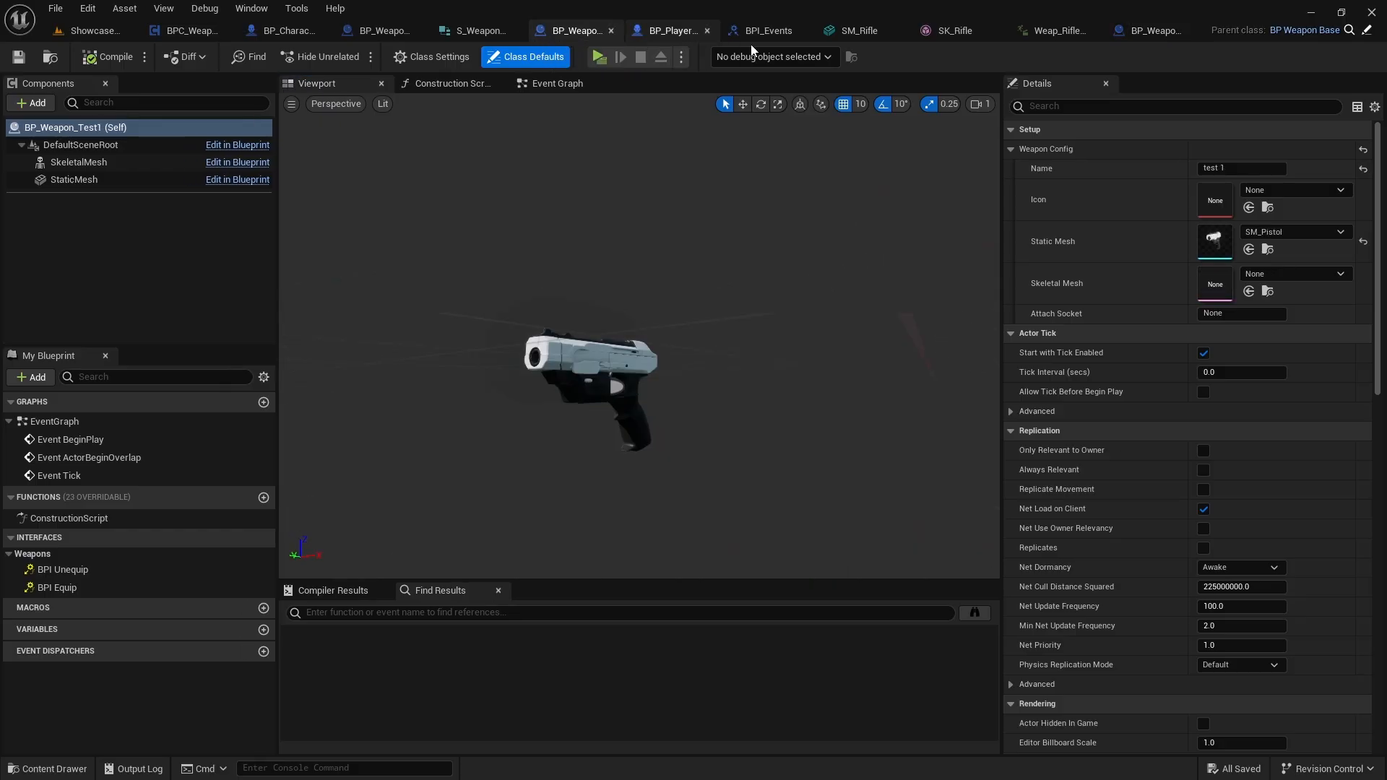
pyautogui.moveTo(1147, 33); pyautogui.dragTo(766, 29)
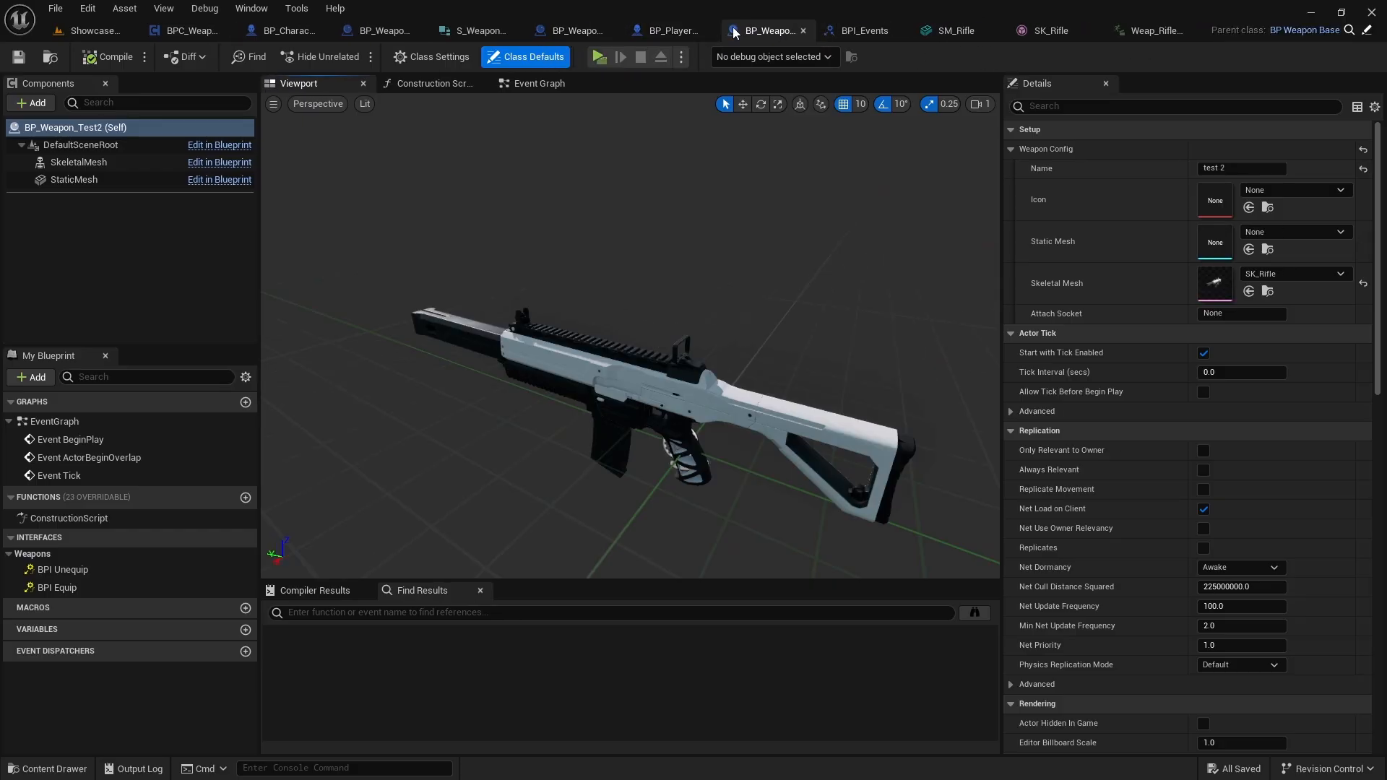
pyautogui.rightClick(780, 29)
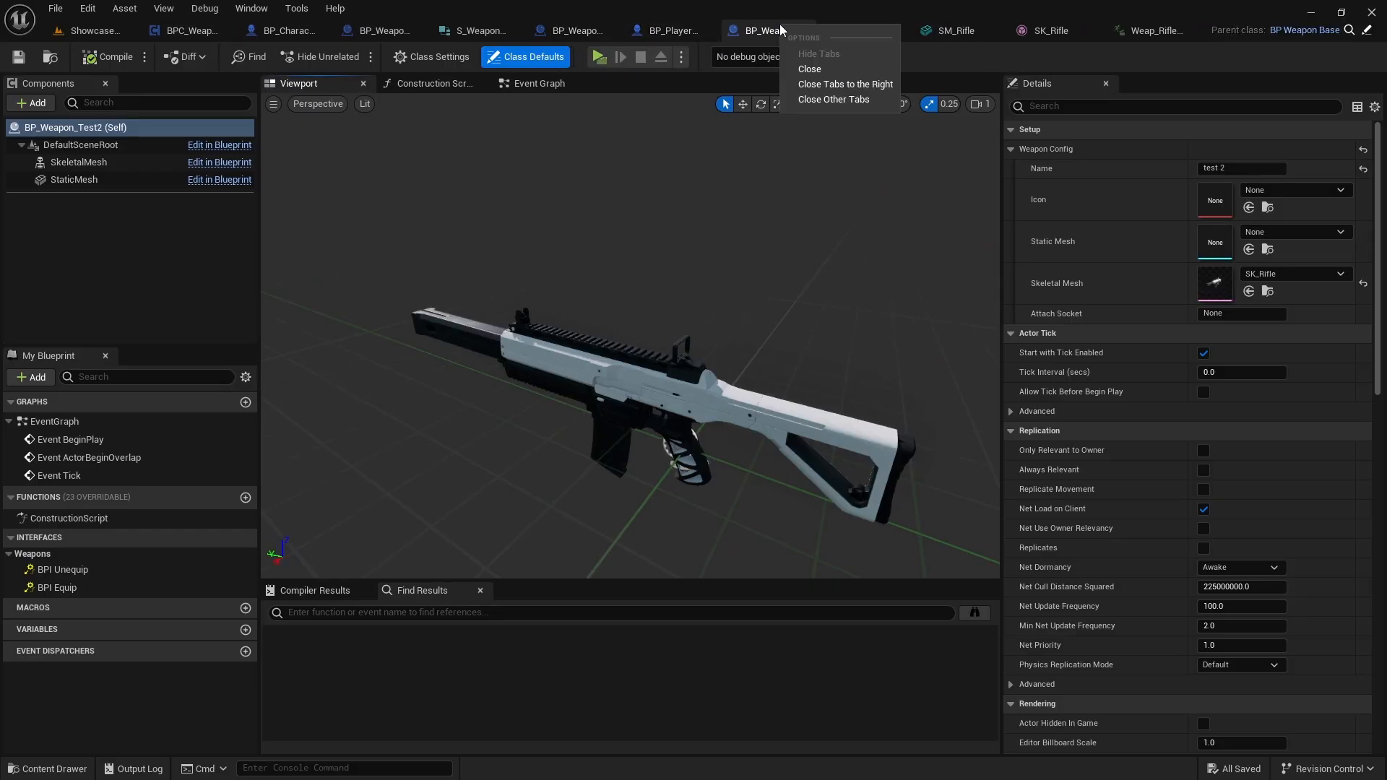
pyautogui.click(869, 85)
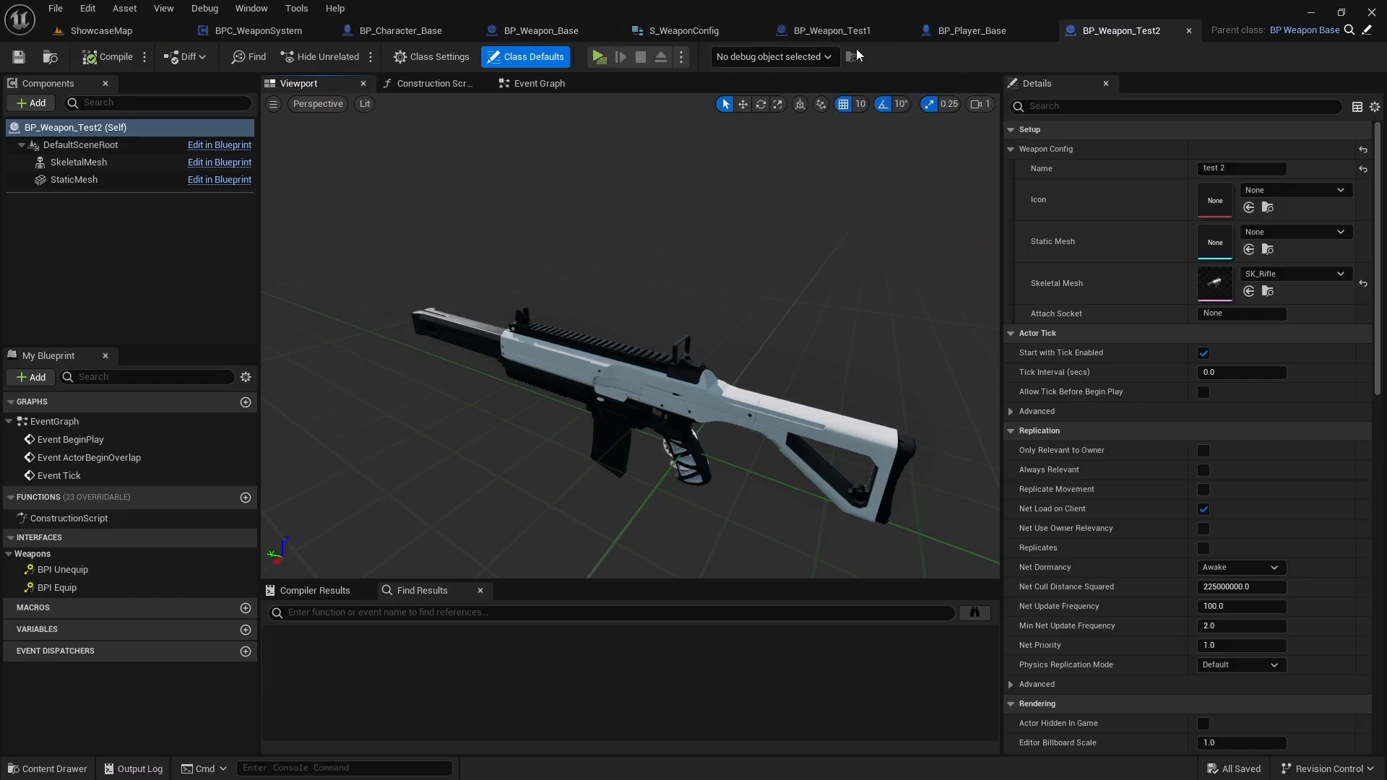
pyautogui.moveTo(822, 34); pyautogui.dragTo(986, 35)
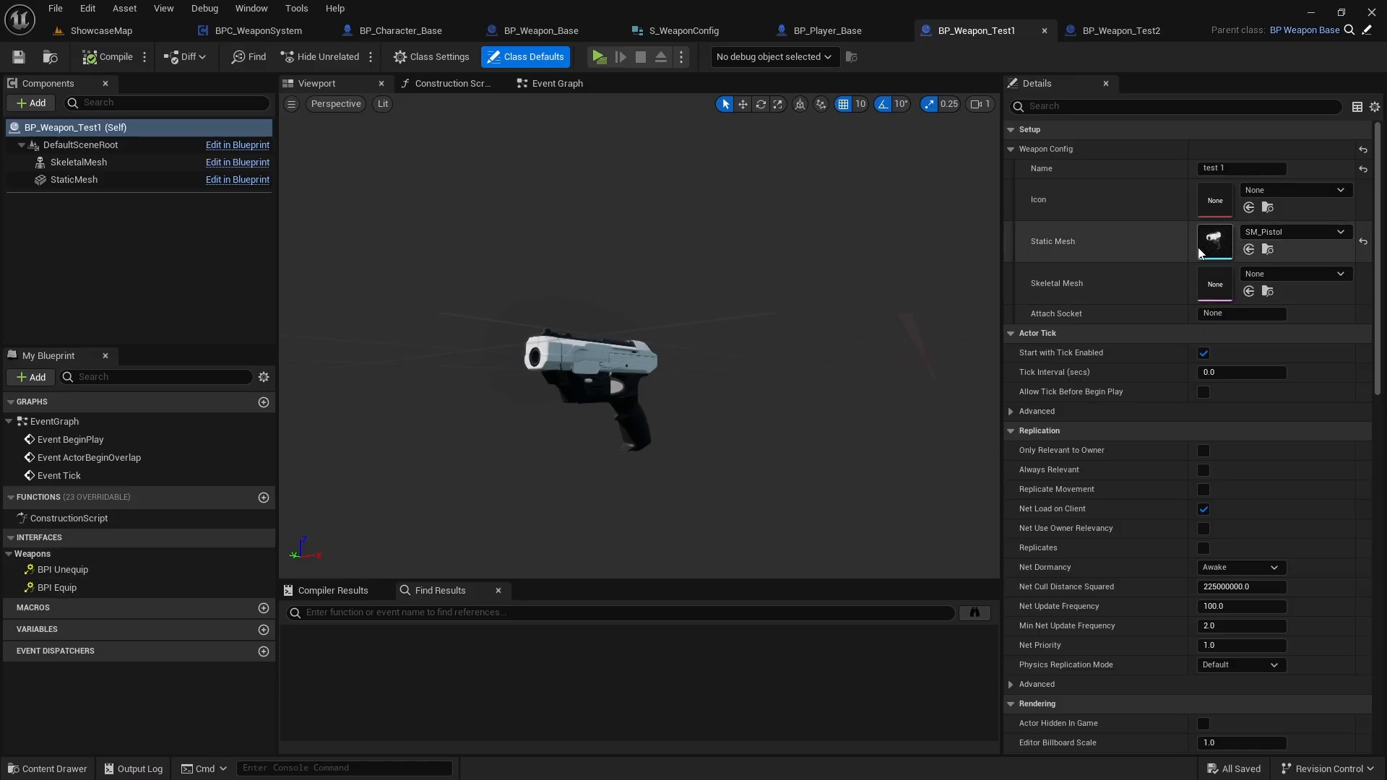
# Compare the mesh assignments and previews of BP_Weapon_Test1 and BP_Weapon_Test2
pyautogui.moveTo(669, 345)
pyautogui.mouseDown(button='right')
pyautogui.moveTo(604, 348)
pyautogui.moveTo(669, 346)
pyautogui.mouseUp(button='right')
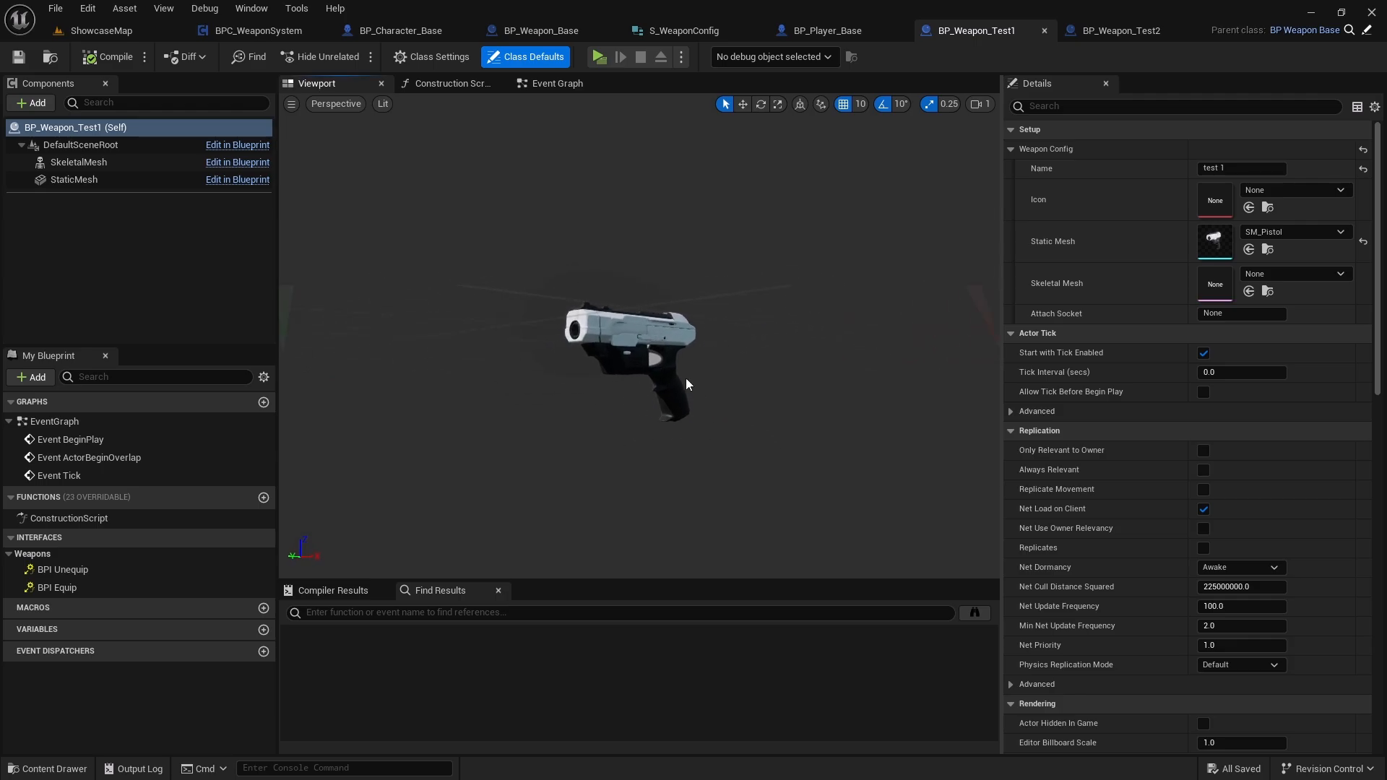
pyautogui.click(1121, 32)
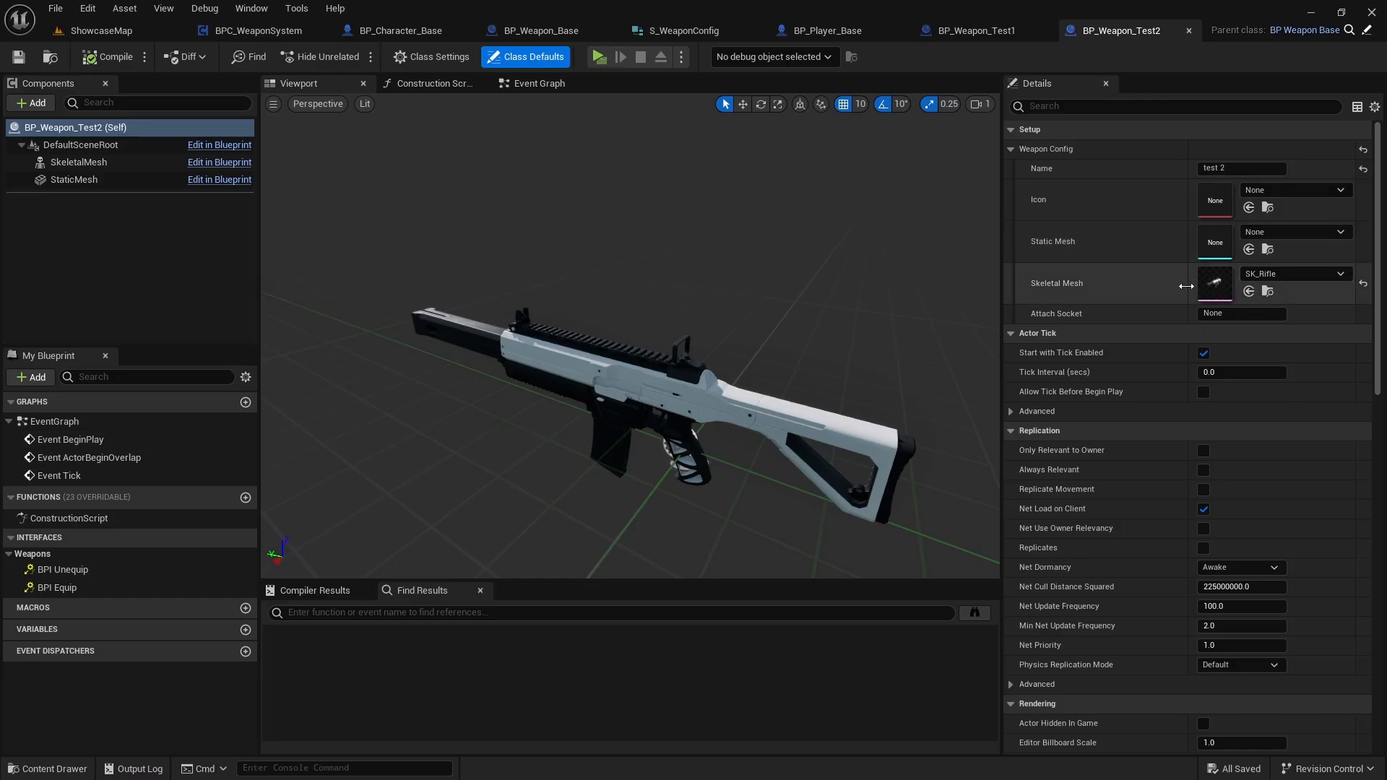
pyautogui.moveTo(816, 339); pyautogui.dragTo(832, 352, button='right')
pyautogui.moveTo(475, 340); pyautogui.dragTo(433, 315, button='right')
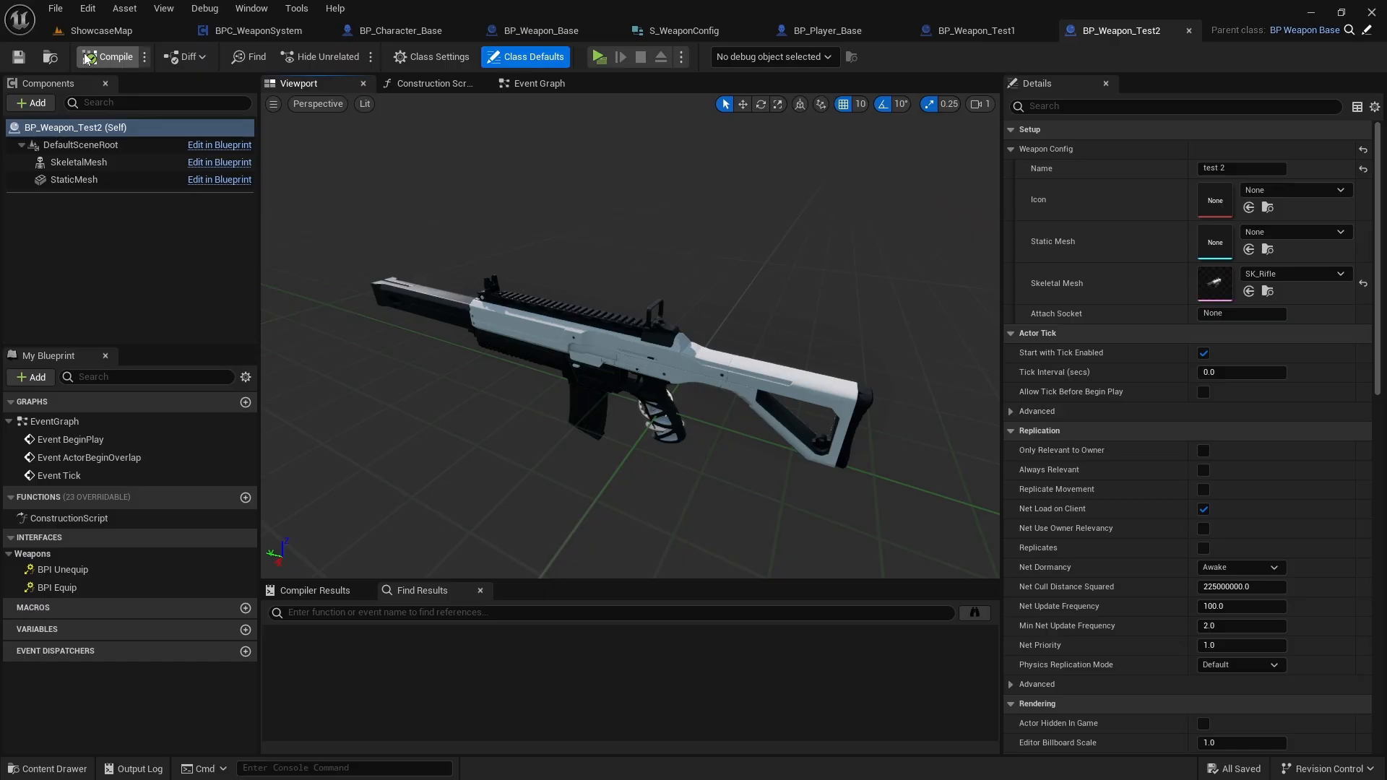
pyautogui.moveTo(665, 366); pyautogui.dragTo(639, 357, button='right')
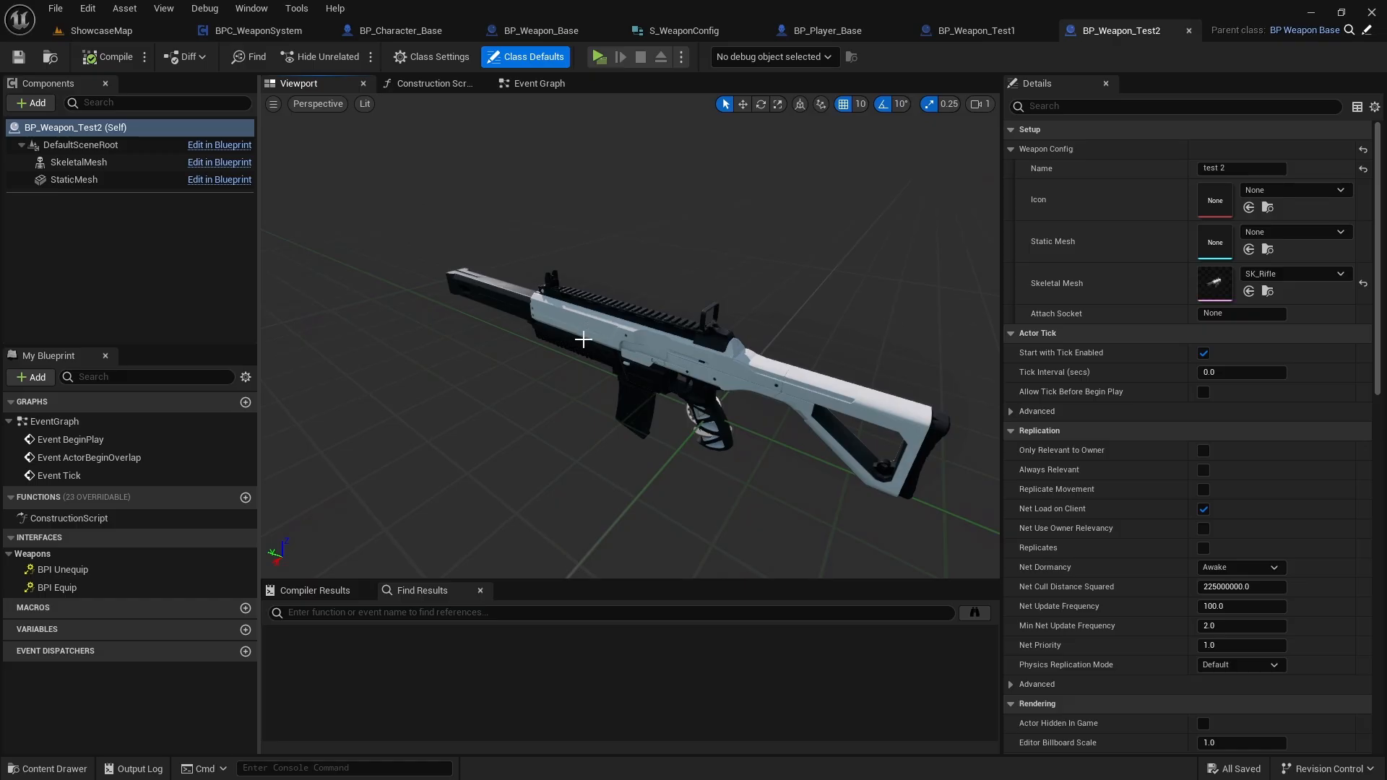
# Start the game preview and walk the character around the rifle lying on the floor
pyautogui.click(594, 57)
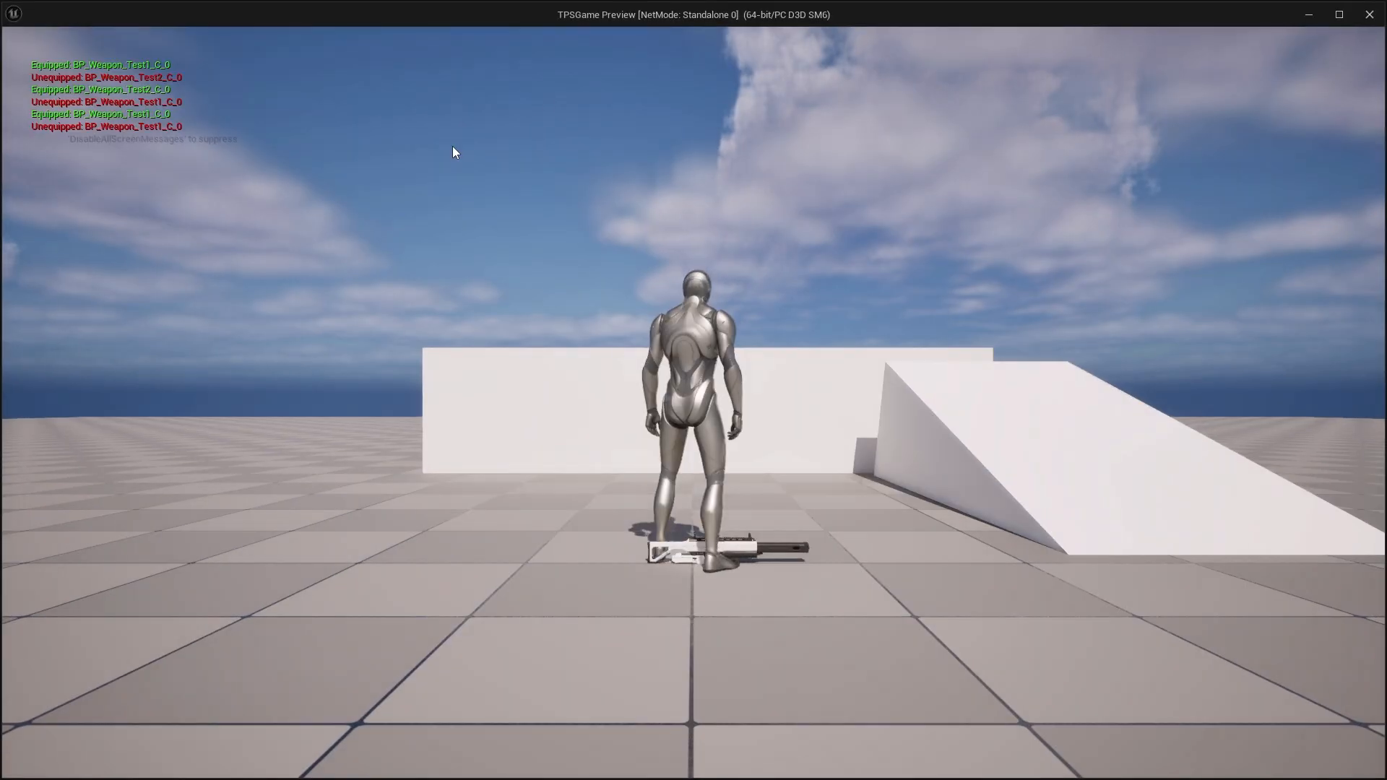
pyautogui.click(452, 146)
pyautogui.press('w')
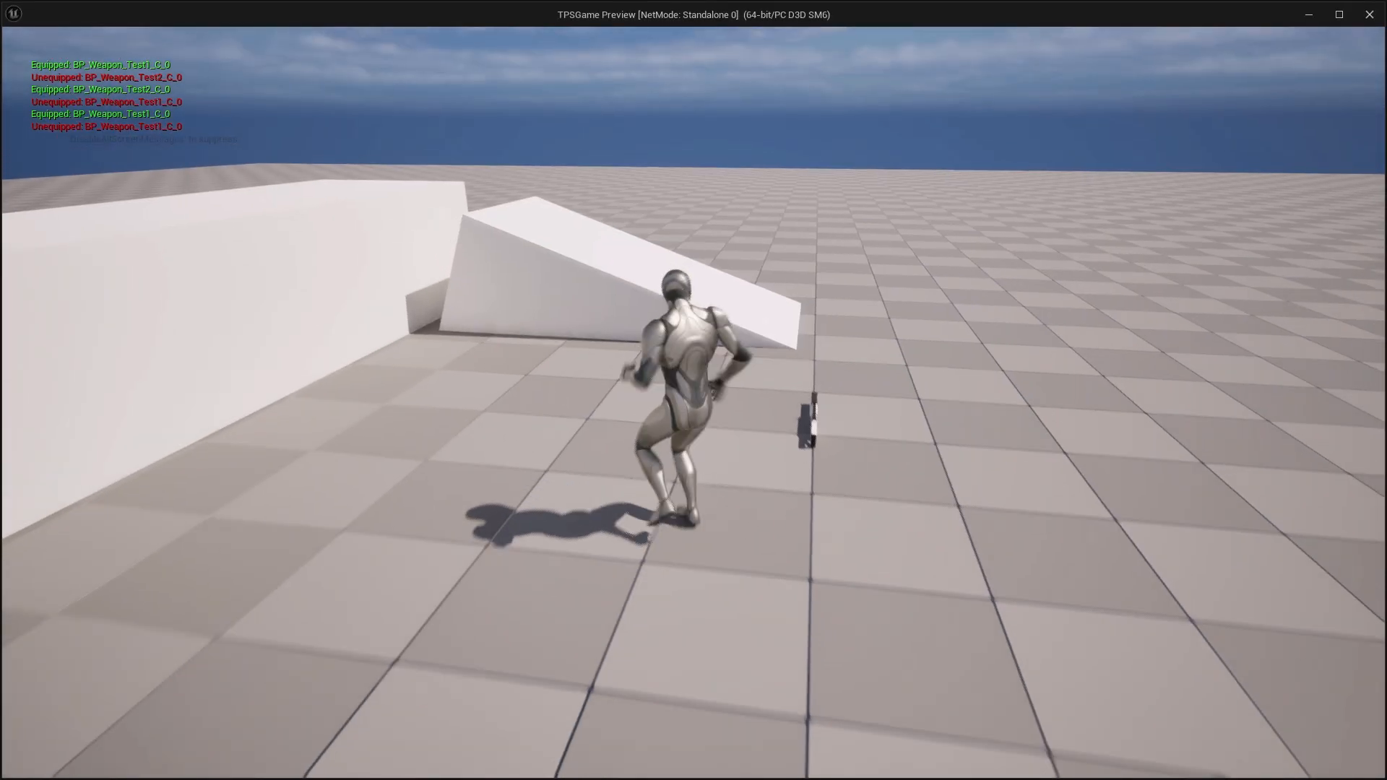
pyautogui.press('d')
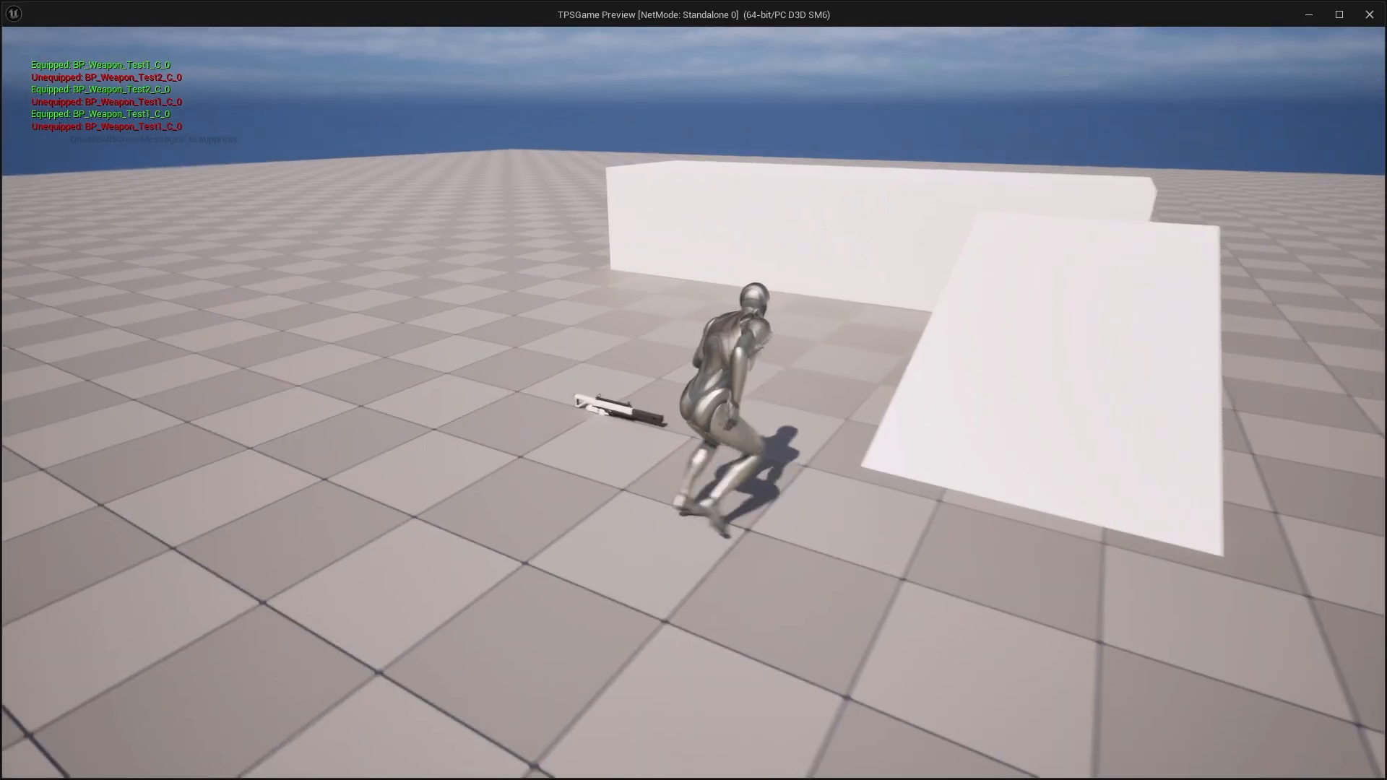
pyautogui.press('a')
pyautogui.press('w')
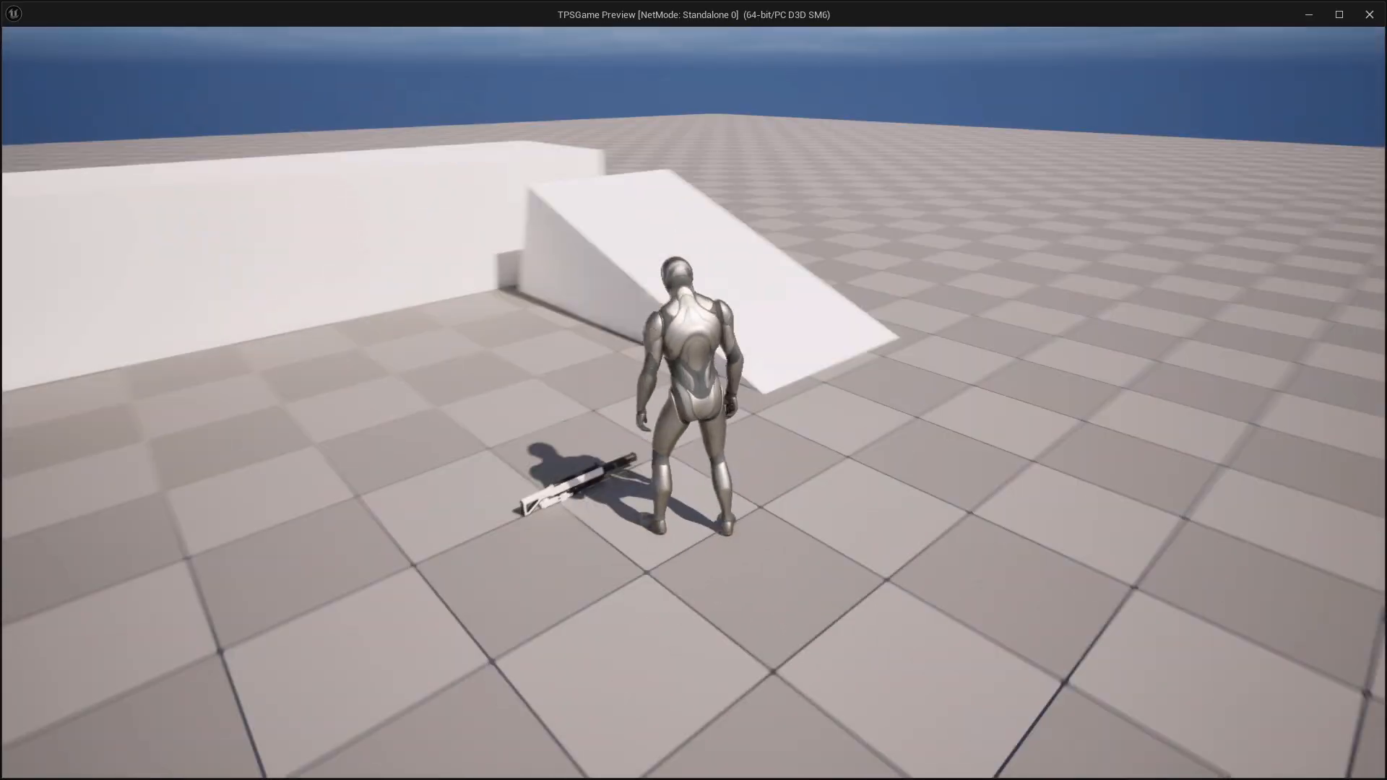
# Swap repeatedly between the two test weapons to check the equip and unequip events
pyautogui.press('e')
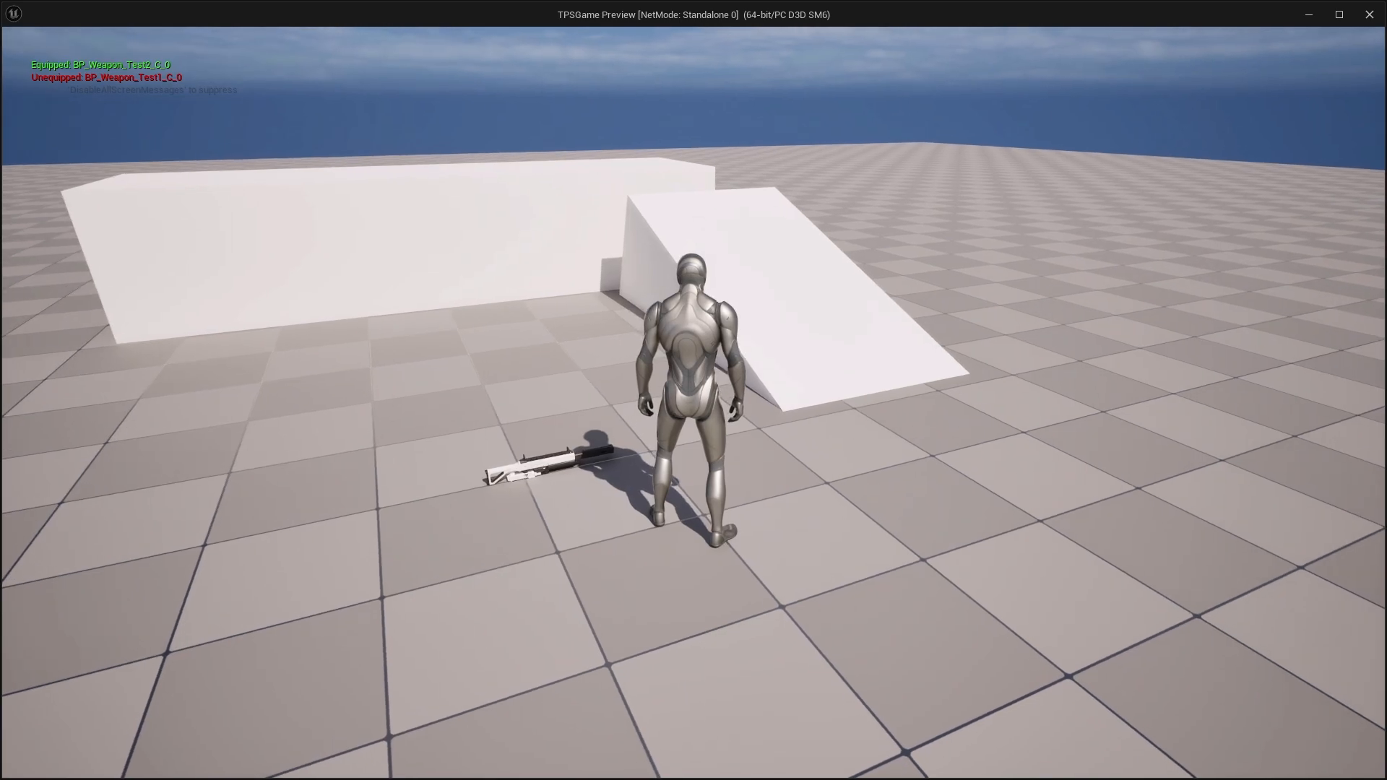
pyautogui.press('e')
pyautogui.press('e')
pyautogui.press('e')
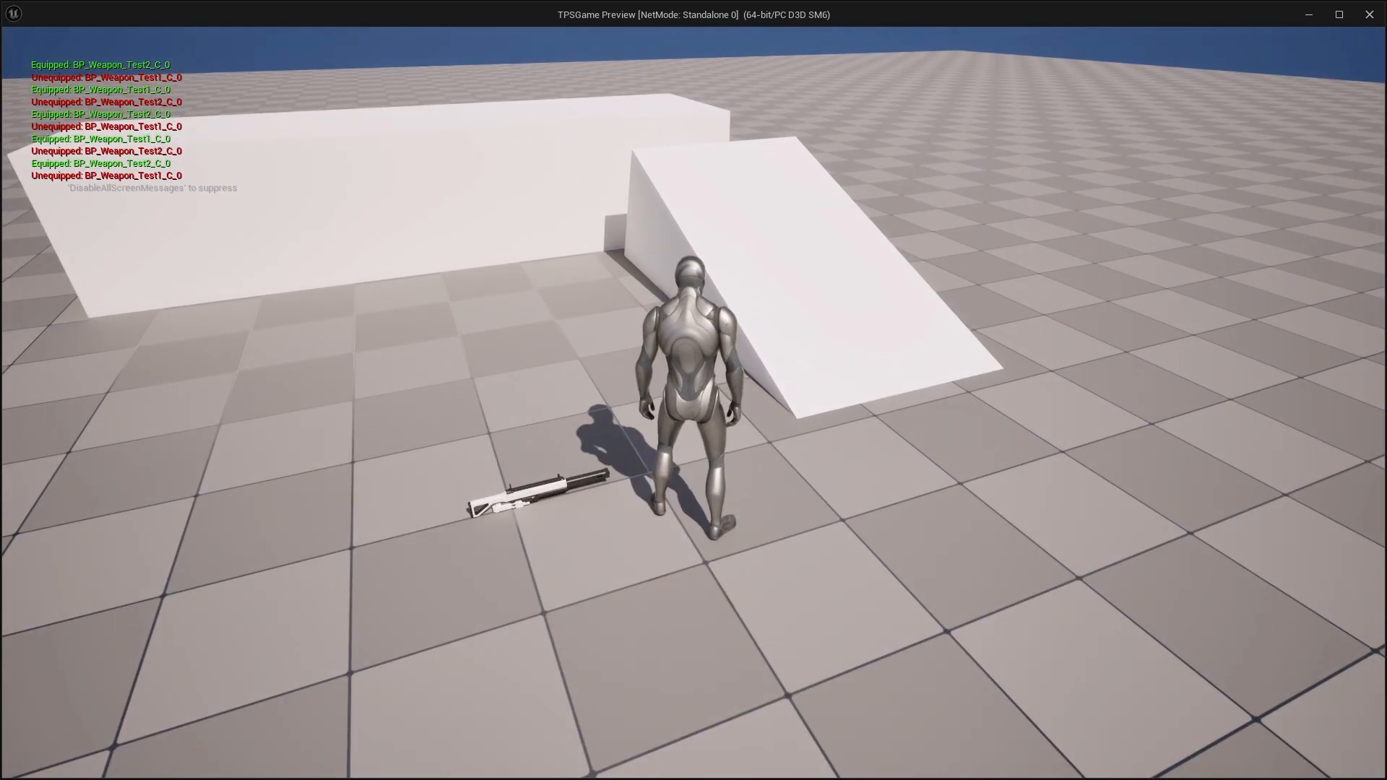
pyautogui.press('e')
pyautogui.press('e')
pyautogui.press('e')
pyautogui.press('e')
pyautogui.press('e')
pyautogui.press('e')
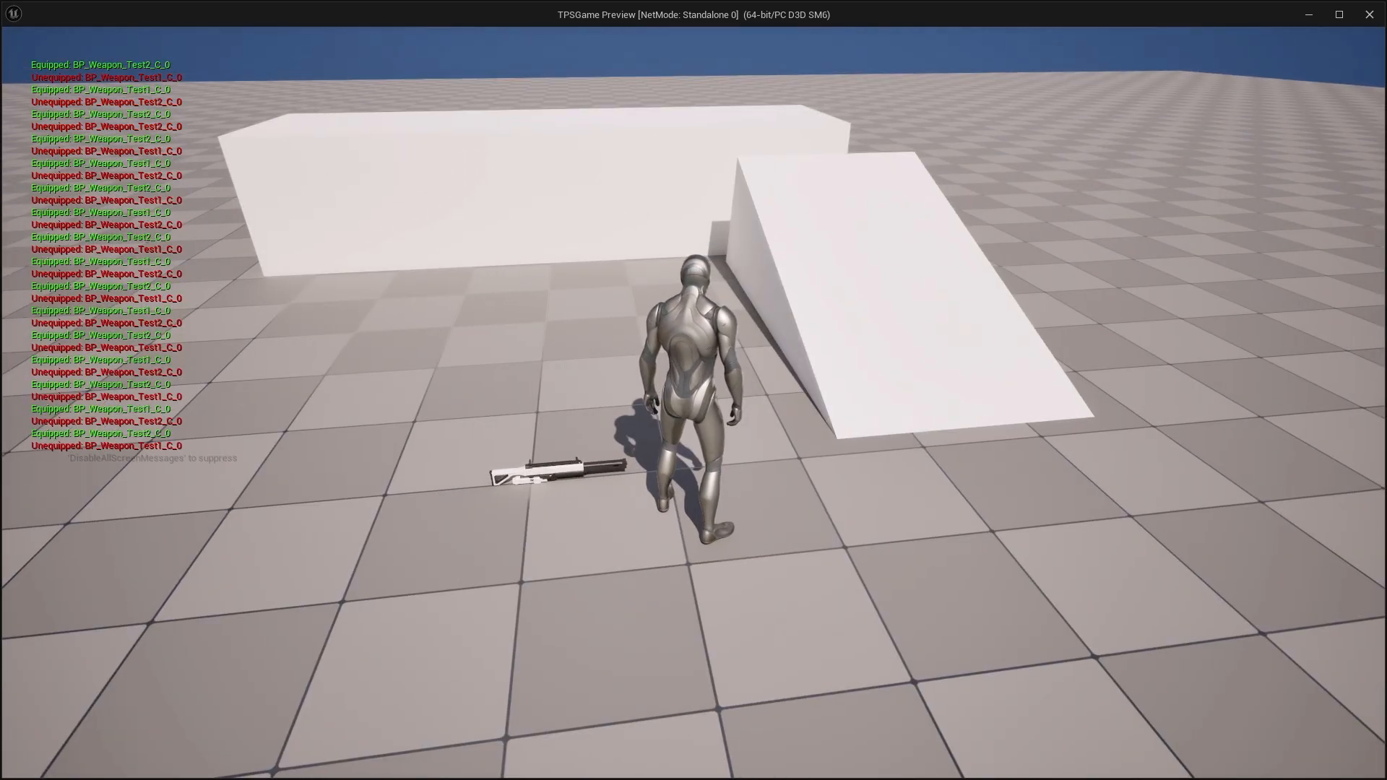
# Run and jump the character over the ramp and the long block to observe the weapon's placement, and end the preview
pyautogui.press('s')
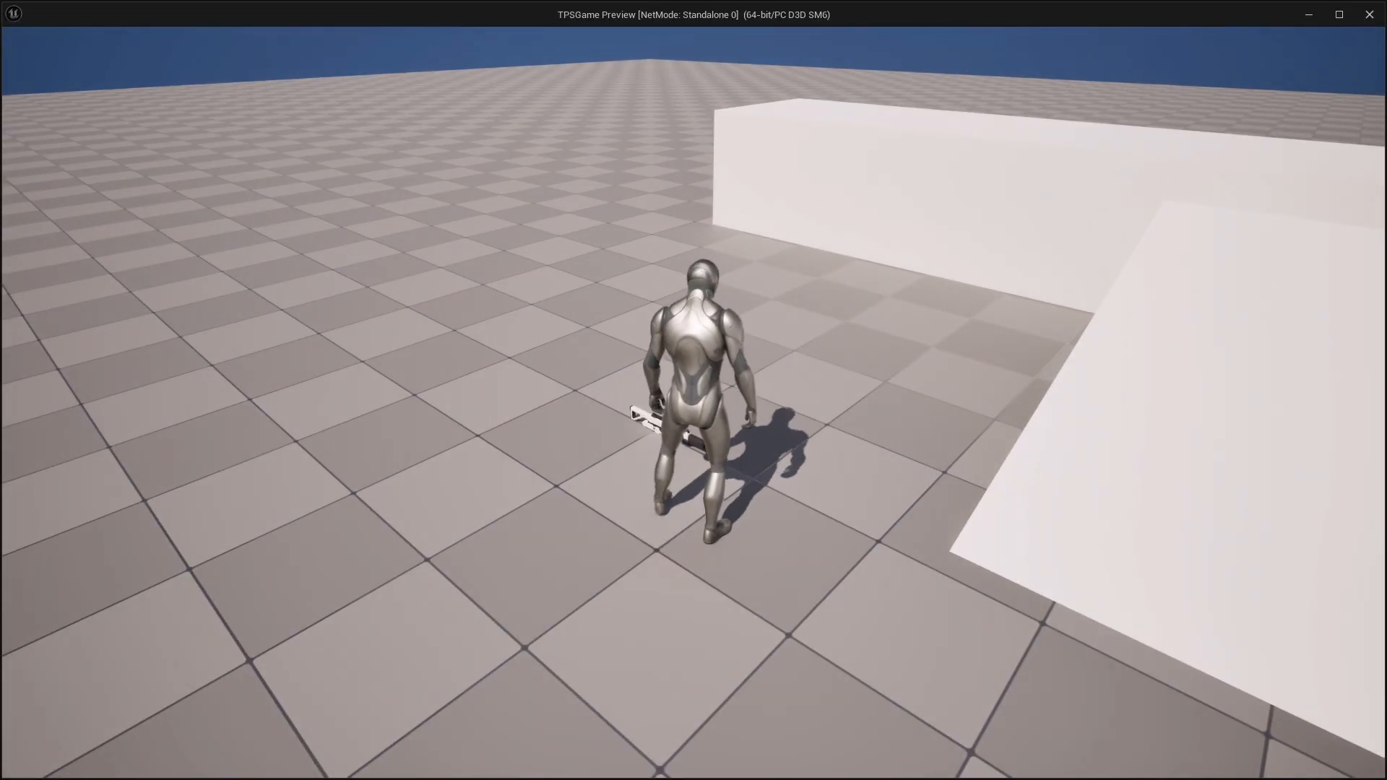
pyautogui.press('s')
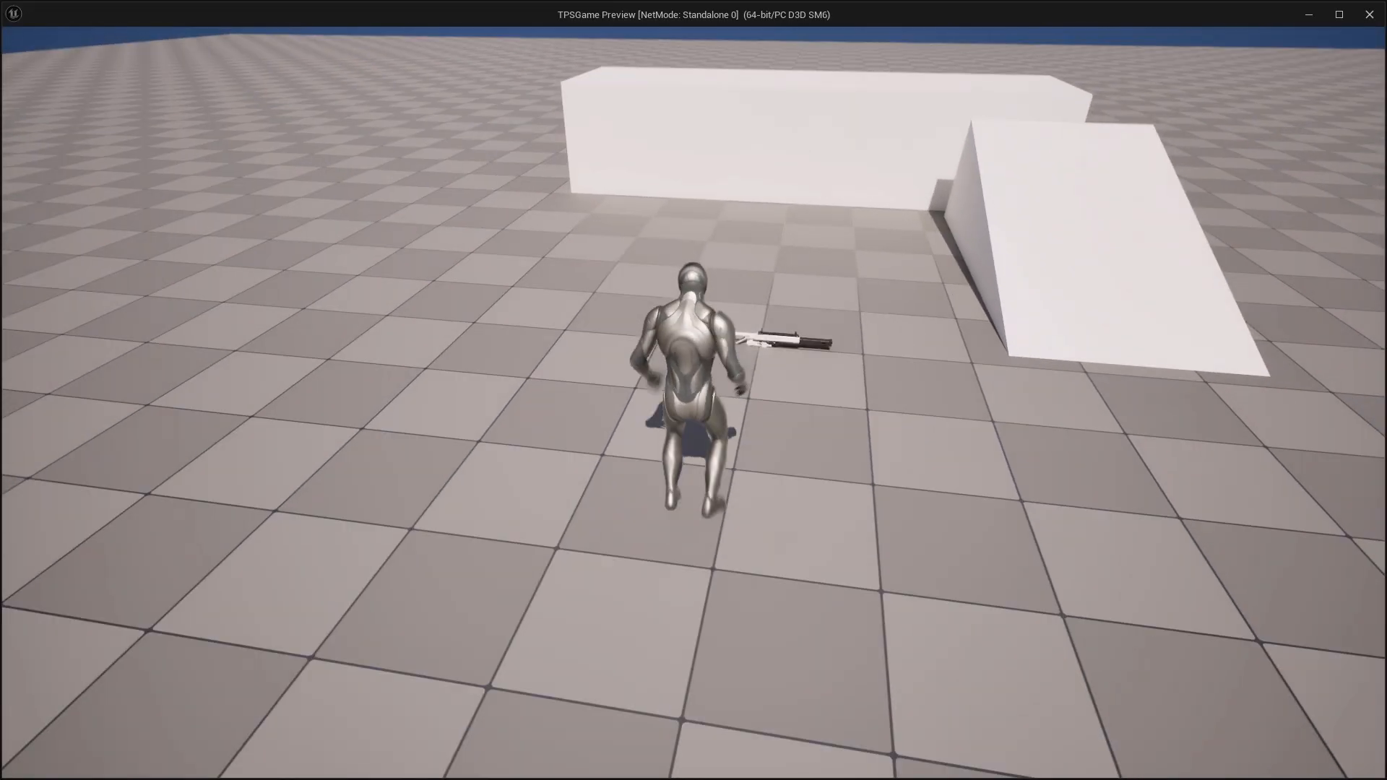
pyautogui.press('w')
pyautogui.press('space')
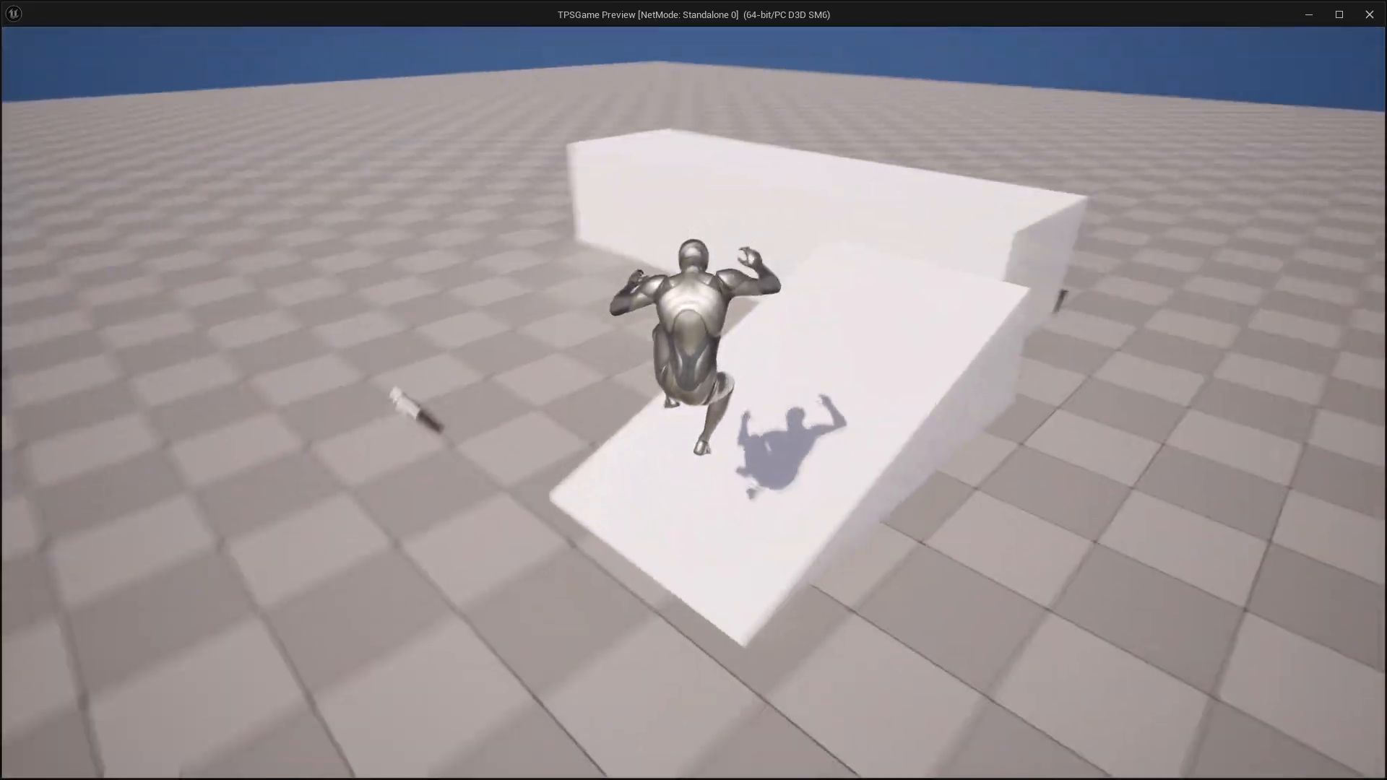
pyautogui.press('space')
pyautogui.press('space')
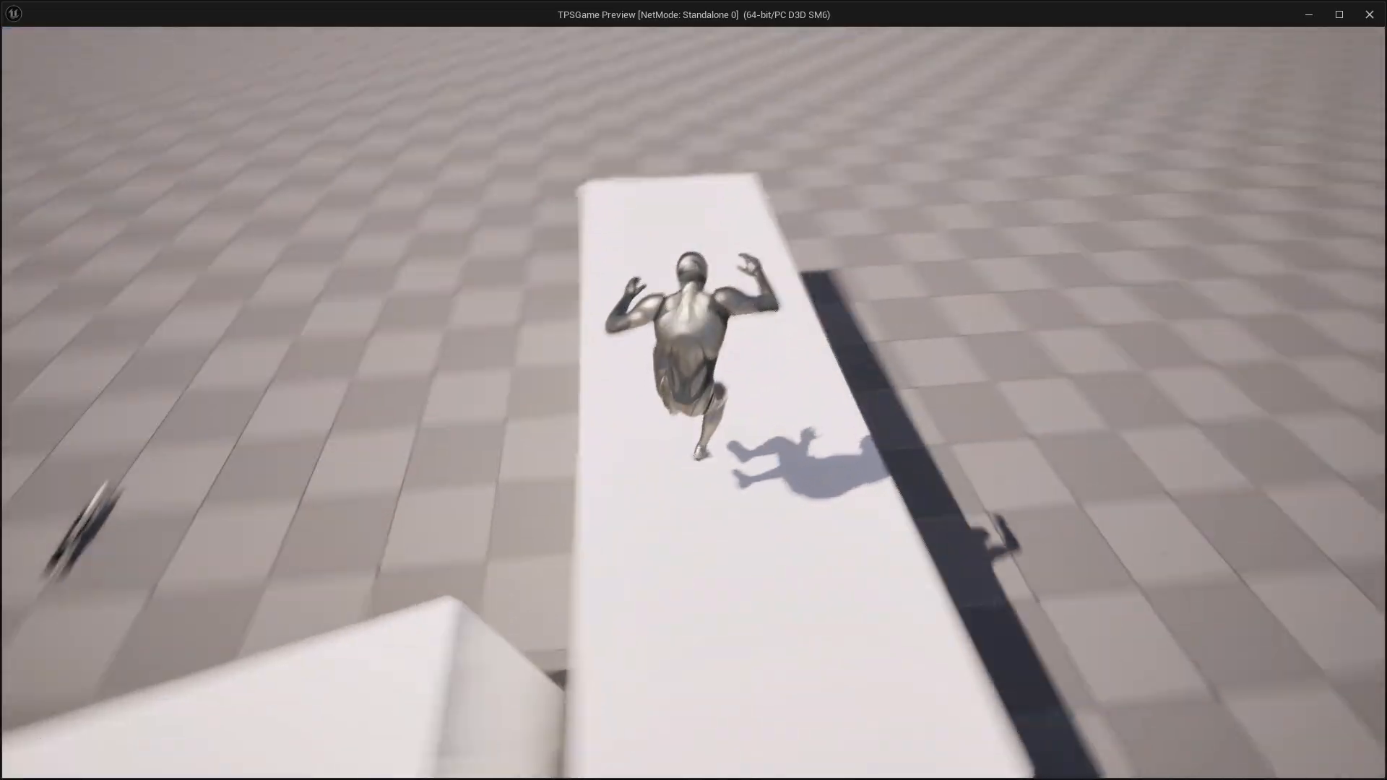
pyautogui.press('space')
pyautogui.press('space')
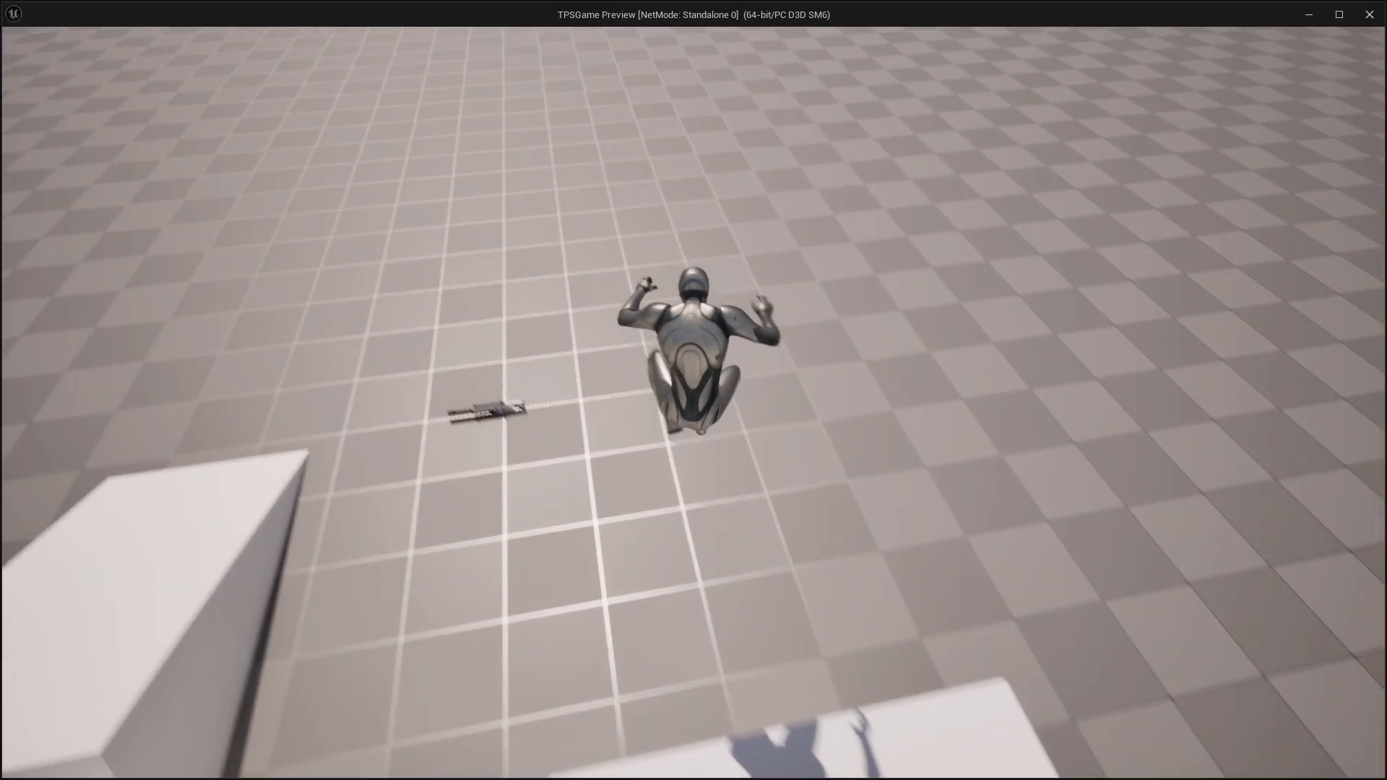
pyautogui.press('w')
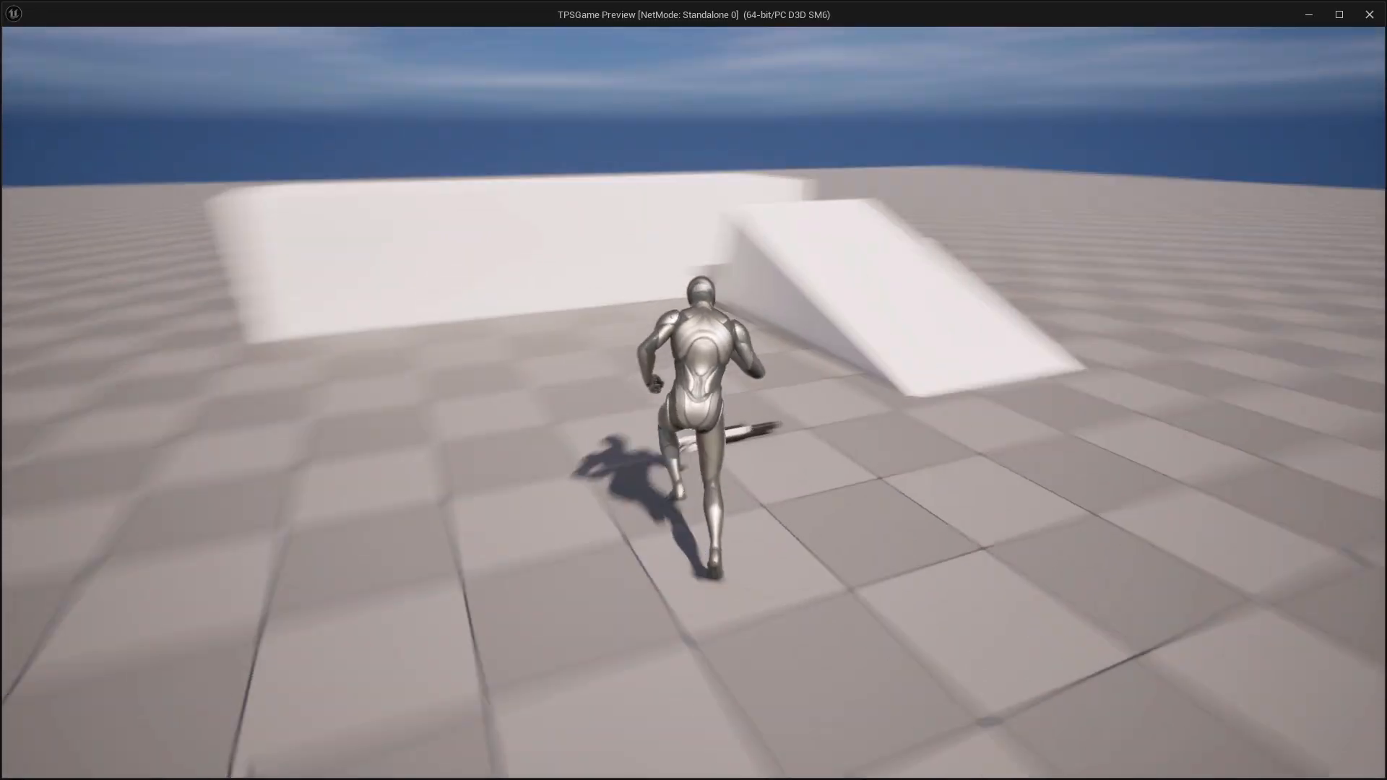
pyautogui.press('Escape')
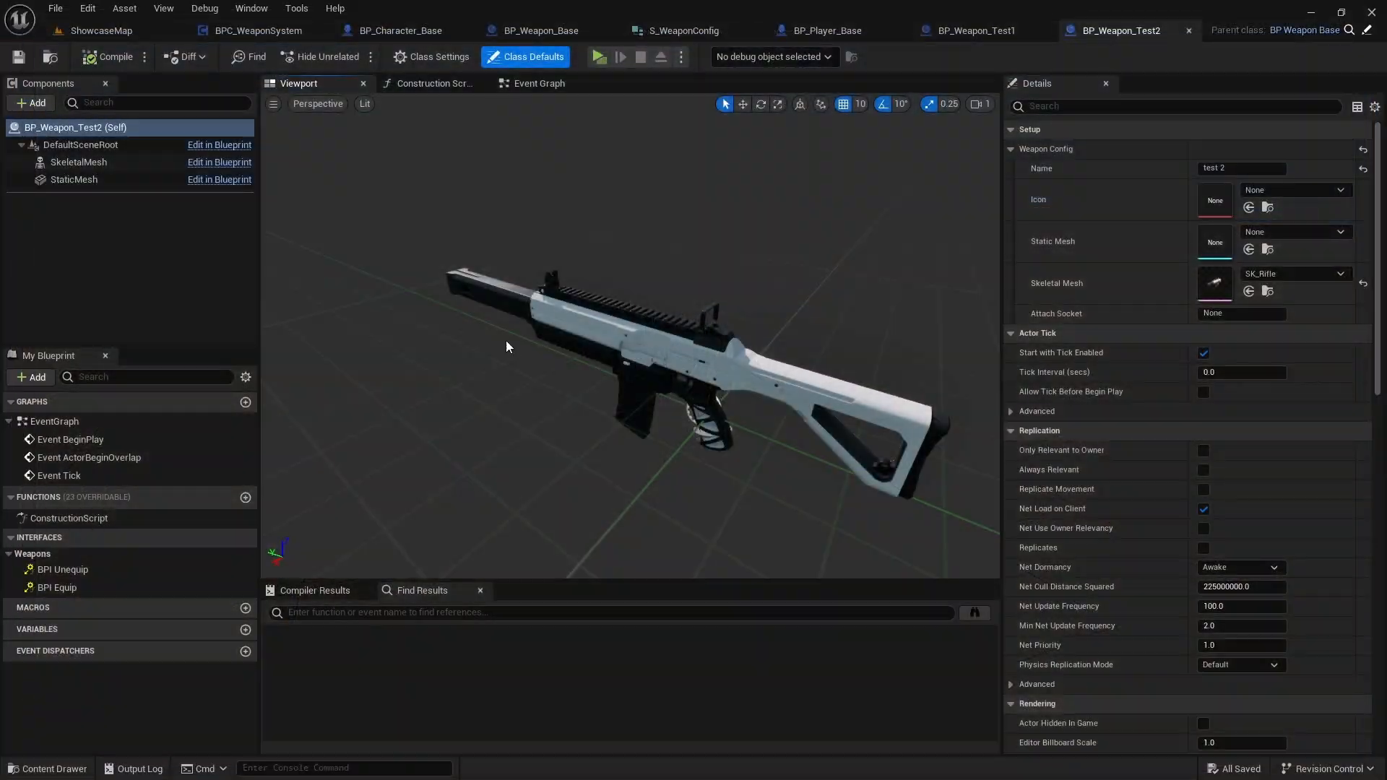
pyautogui.moveTo(521, 316); pyautogui.dragTo(606, 321, button='right')
pyautogui.moveTo(582, 416); pyautogui.dragTo(588, 283, button='right')
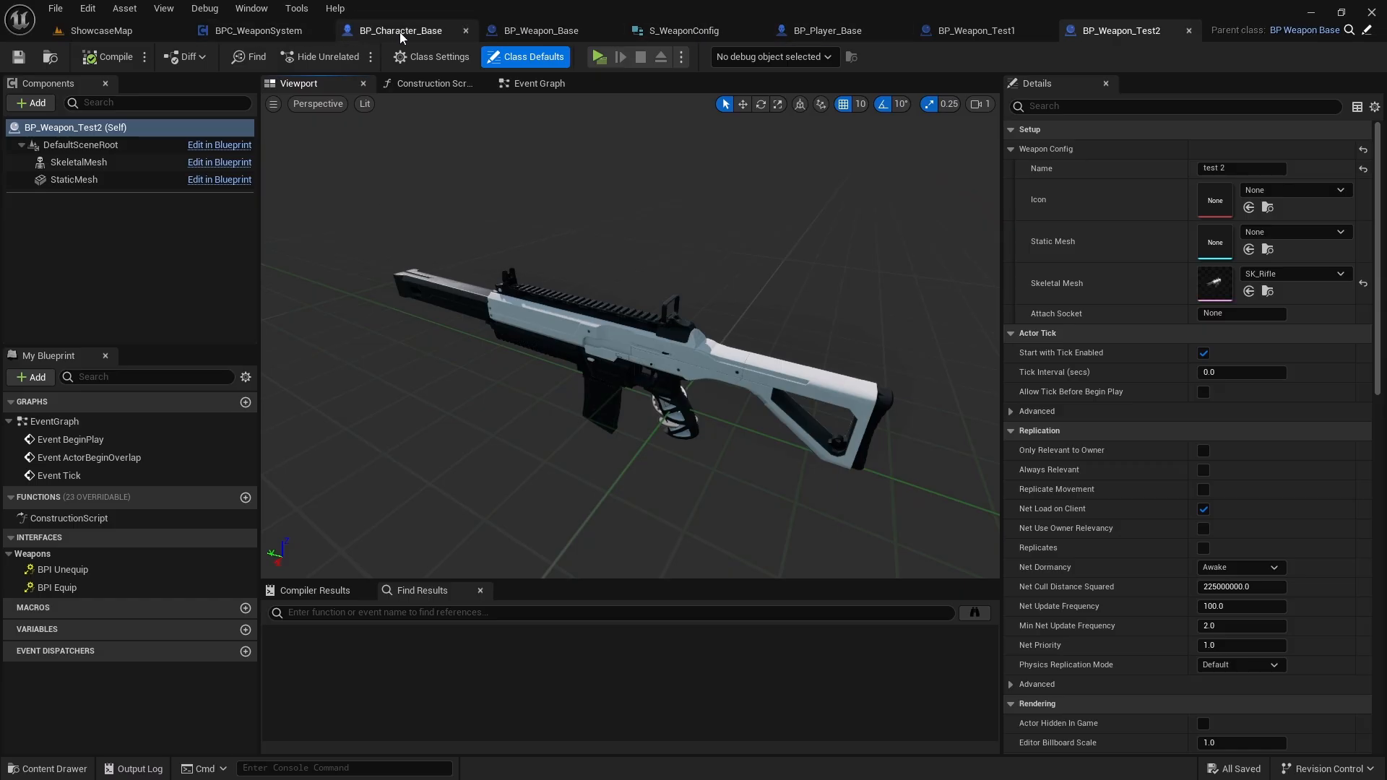
# Create a function named SetWeaponHiddenInGame in BP_Weapon_Base
pyautogui.click(538, 31)
pyautogui.moveTo(519, 217); pyautogui.dragTo(518, 217, button='right')
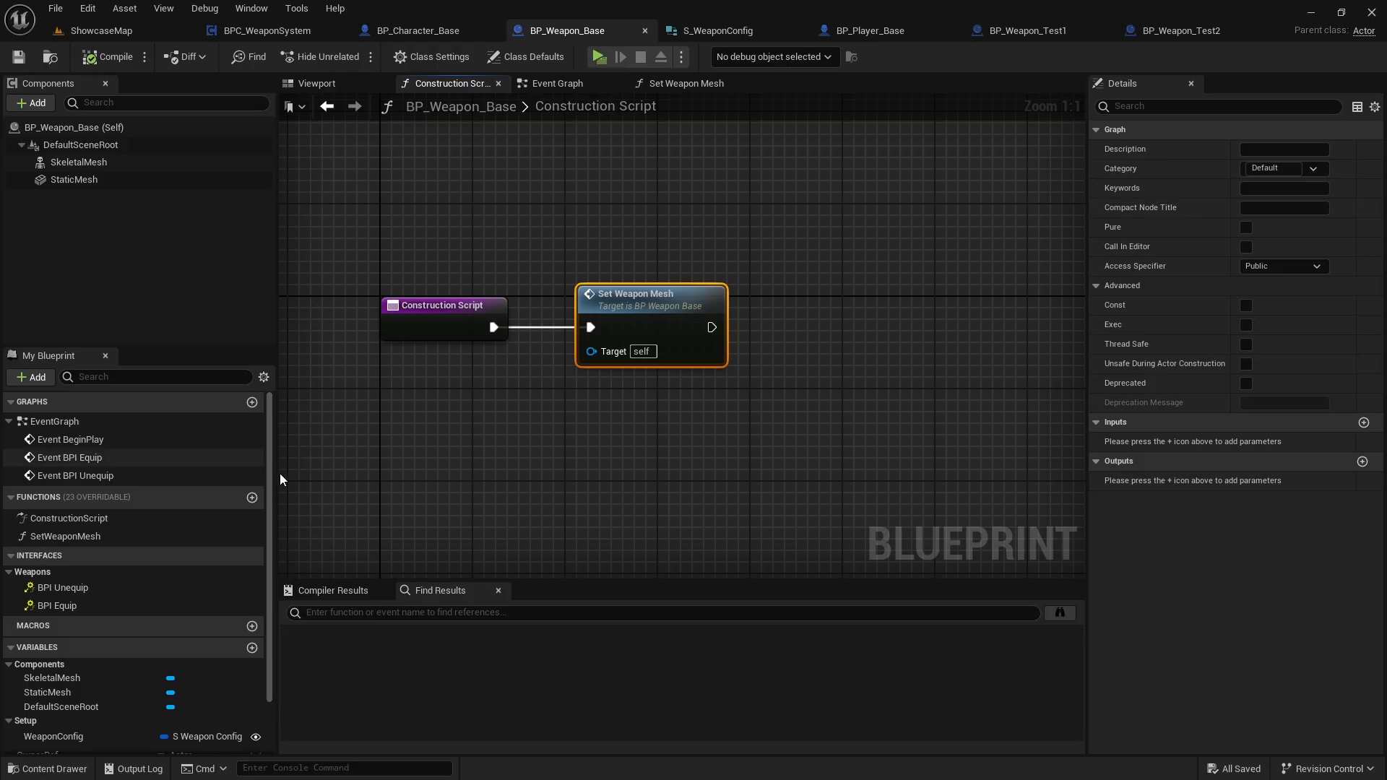
pyautogui.moveTo(439, 478); pyautogui.dragTo(306, 431, button='right')
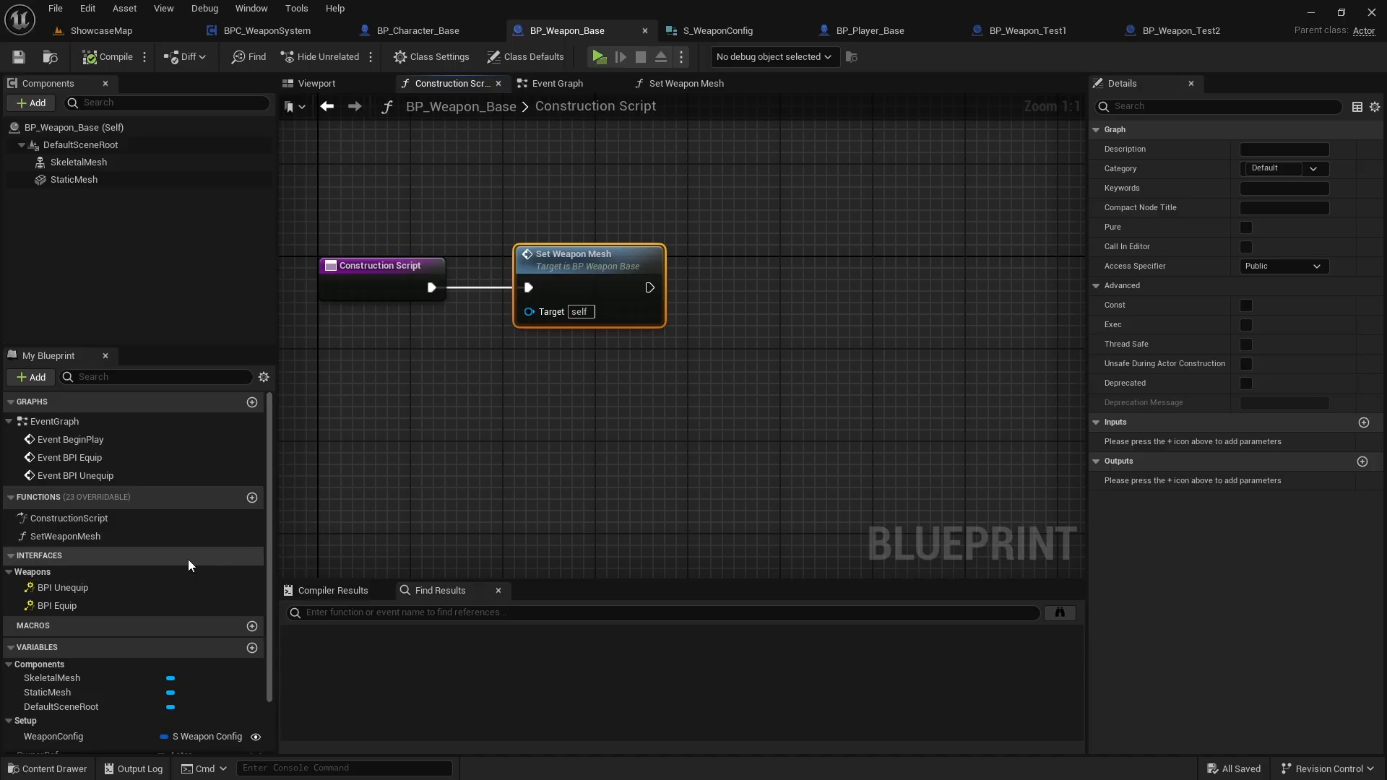
pyautogui.click(251, 498)
pyautogui.write('Set')
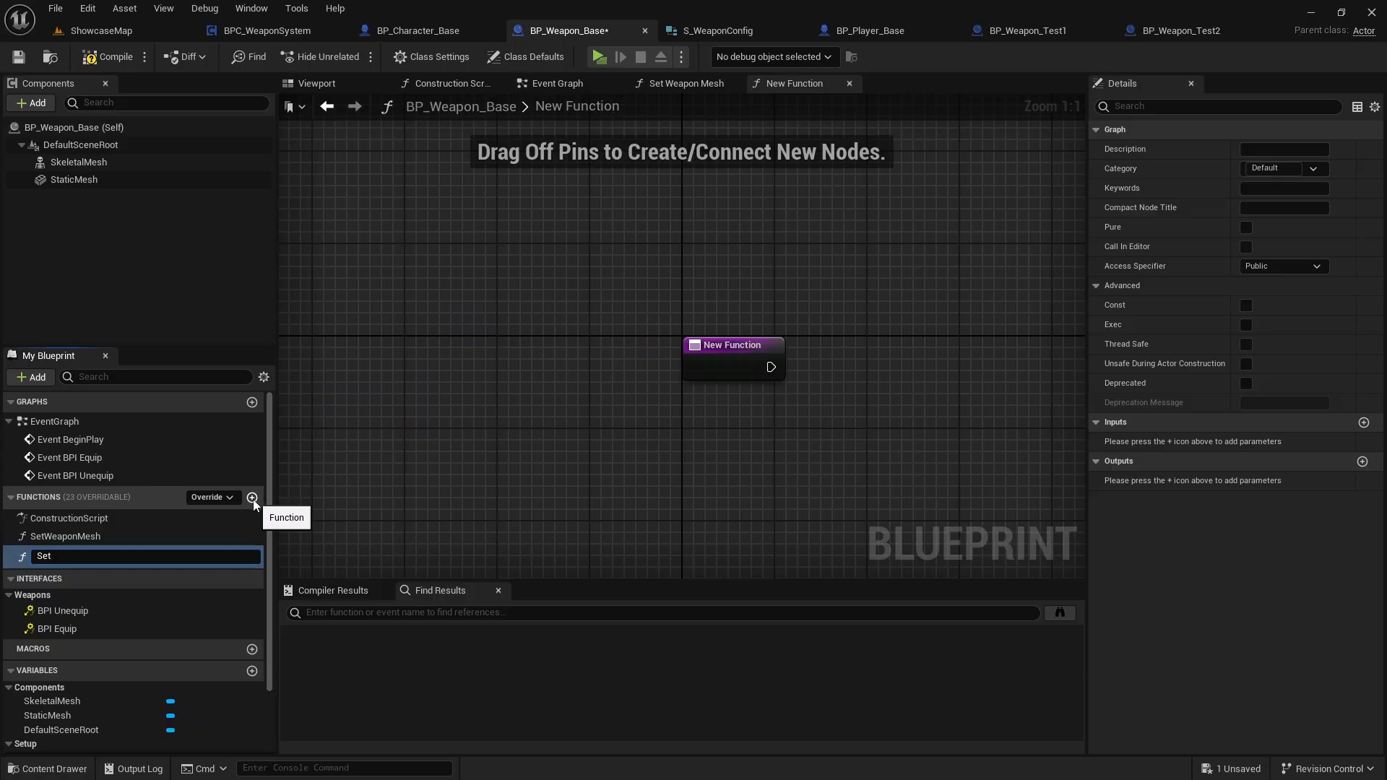
pyautogui.write('WeaponHiddenInGame')
pyautogui.press('Return')
pyautogui.click(254, 500)
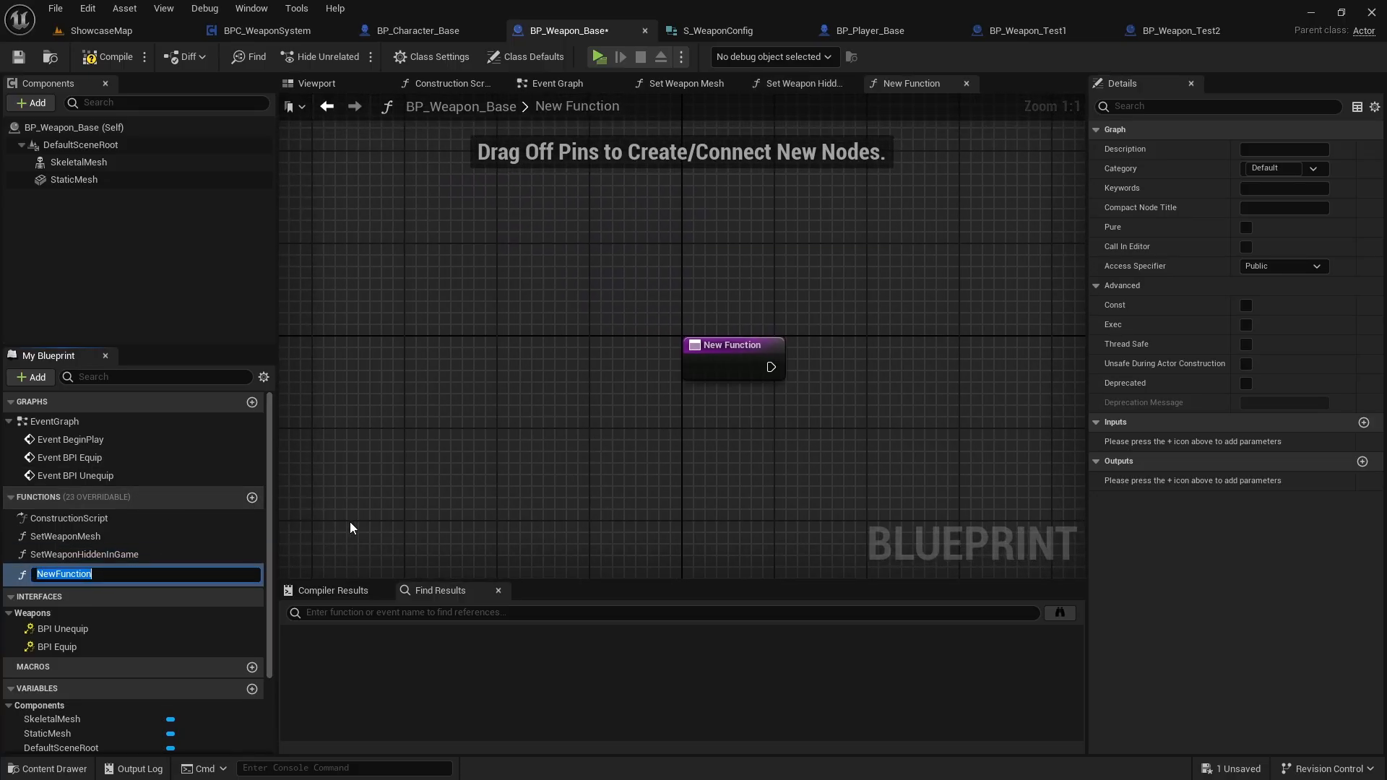
pyautogui.click(111, 585)
pyautogui.click(99, 559)
pyautogui.click(97, 569)
pyautogui.press('Delete')
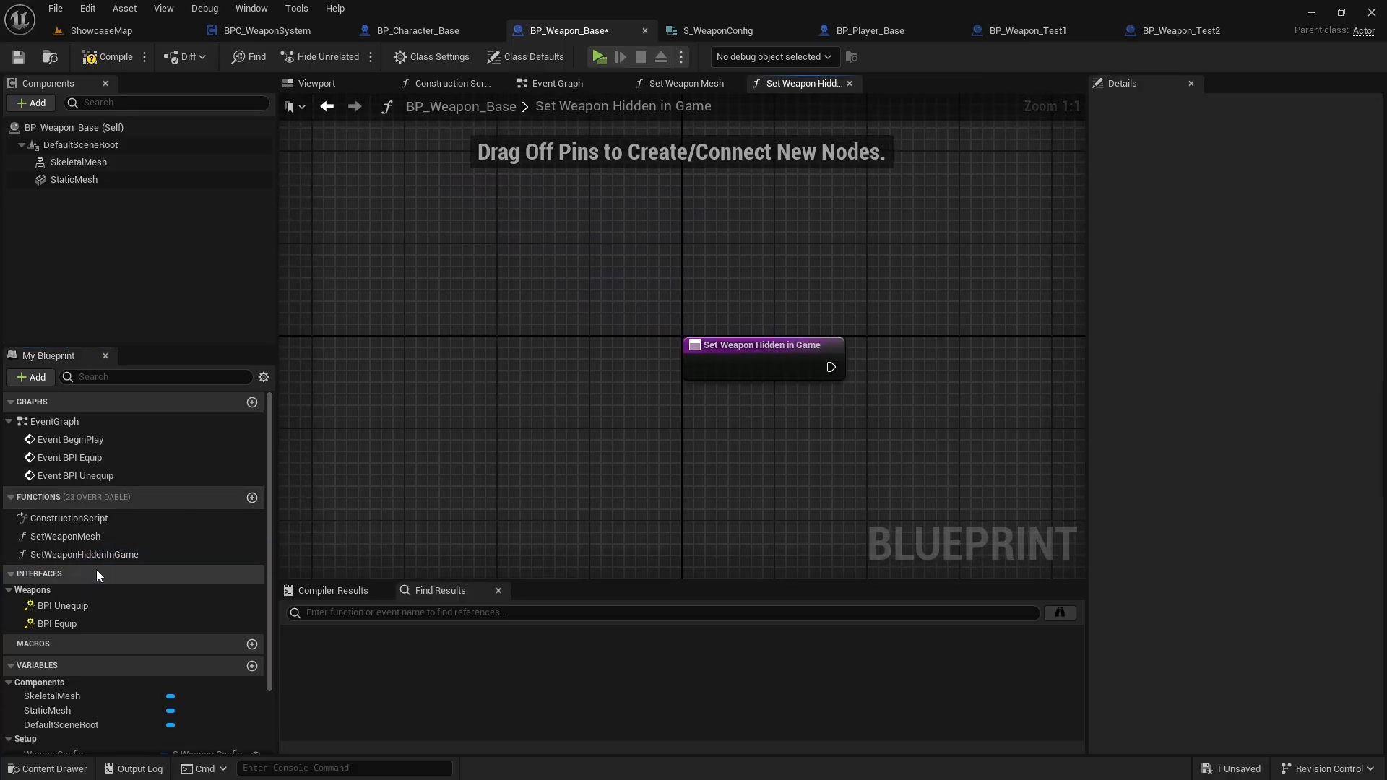
# Add a Set Actor Hidden In Game node executed from the SetWeaponHiddenInGame function entry
pyautogui.moveTo(745, 452); pyautogui.dragTo(440, 405, button='right')
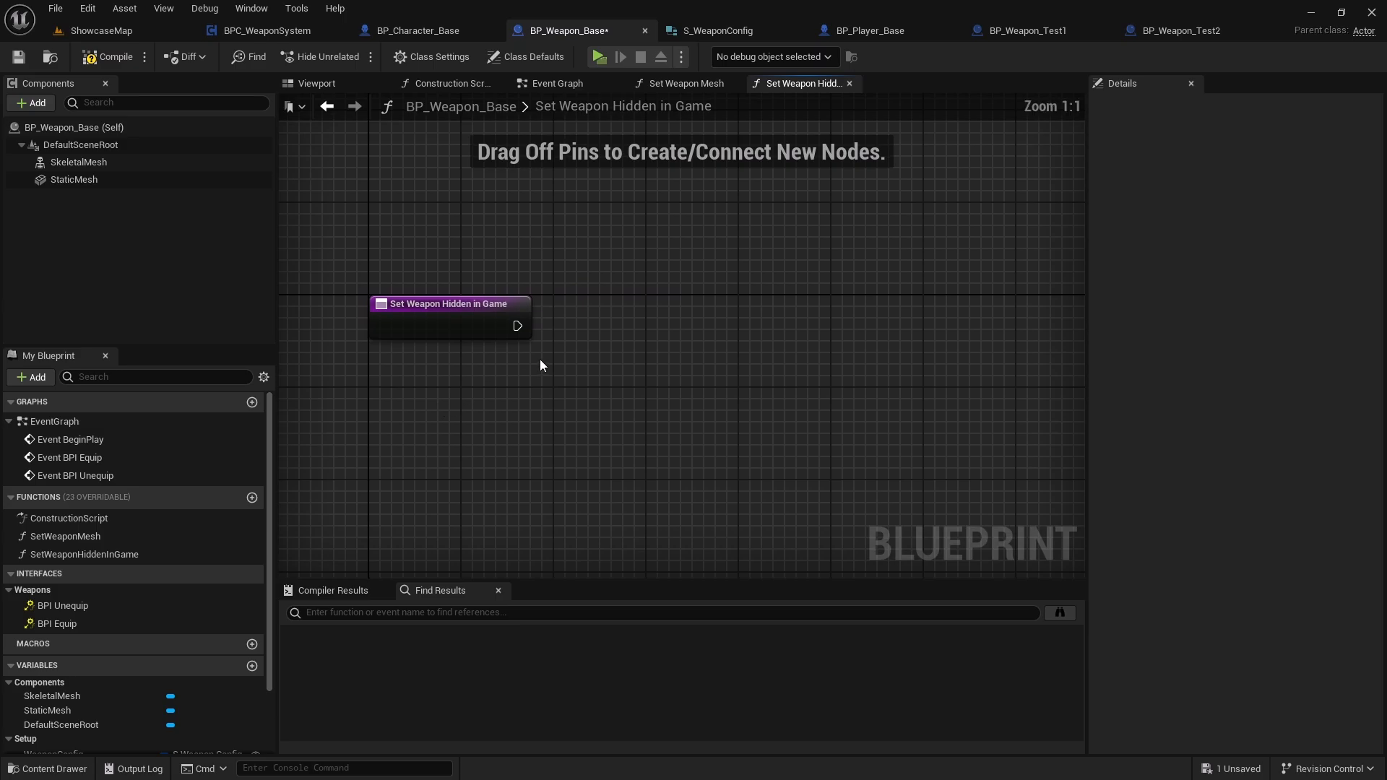
pyautogui.moveTo(517, 326); pyautogui.dragTo(579, 317)
pyautogui.press('s')
pyautogui.press('Delete')
pyautogui.write('setactor')
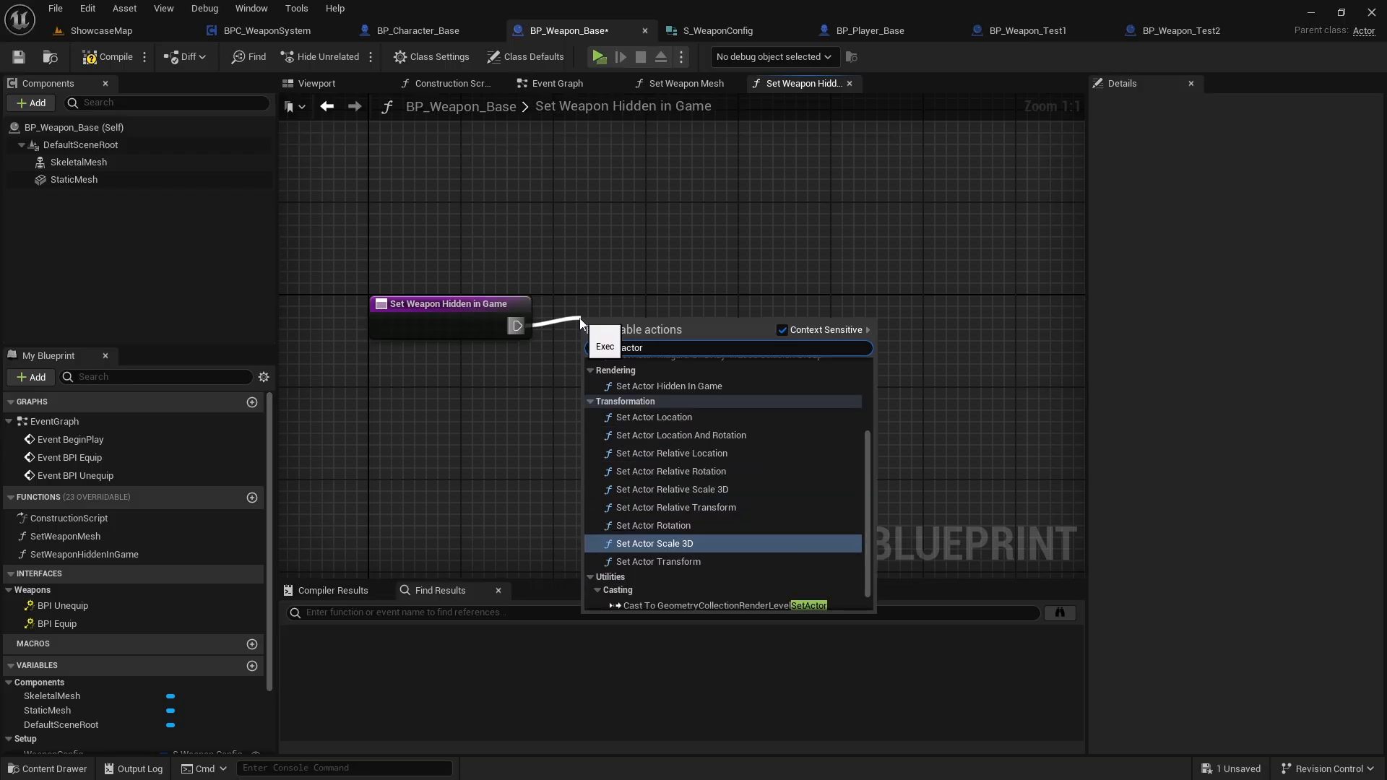
pyautogui.write('hidden')
pyautogui.press('Return')
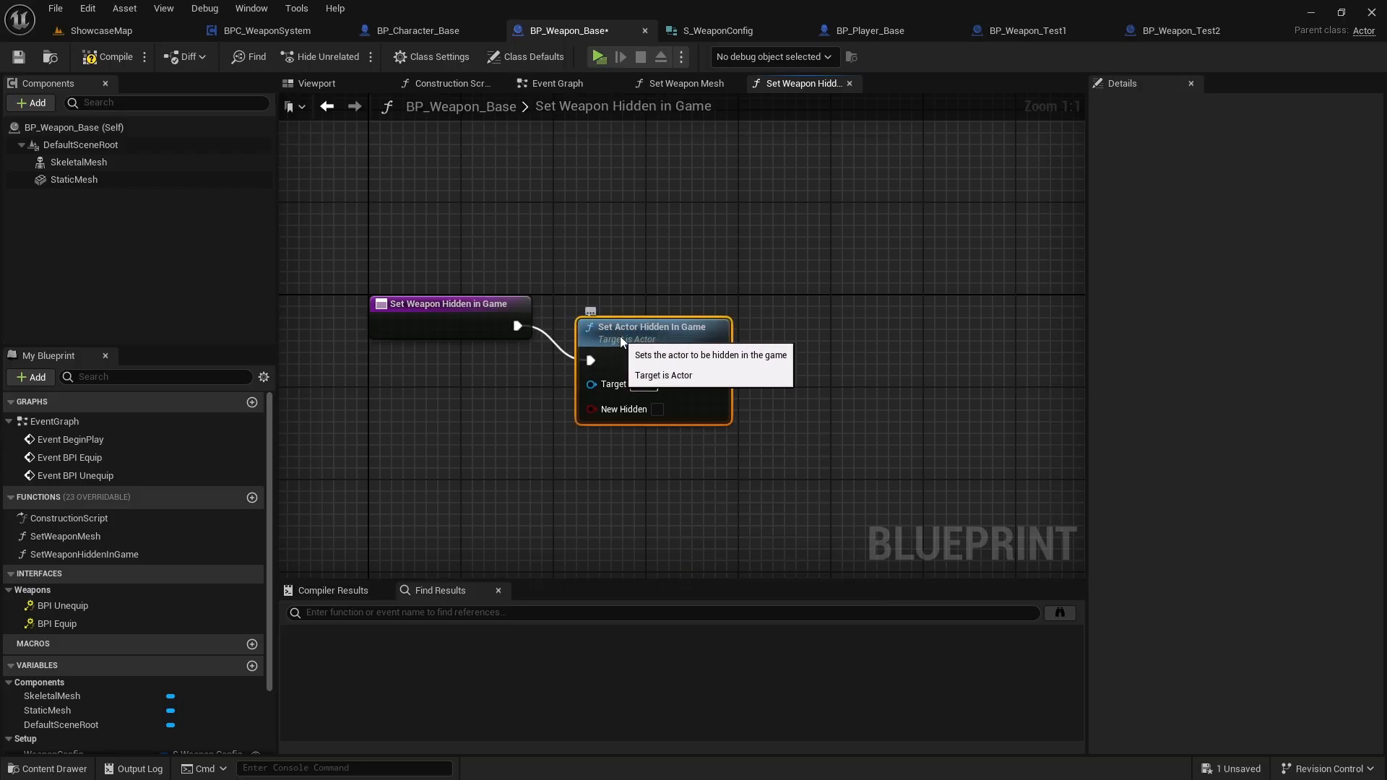
# Align the Set Actor Hidden In Game node with the function entry and expose its New Hidden pin as a function input
pyautogui.moveTo(618, 336); pyautogui.dragTo(663, 303)
pyautogui.moveTo(637, 372); pyautogui.dragTo(473, 338)
pyautogui.moveTo(545, 399); pyautogui.dragTo(604, 406, button='right')
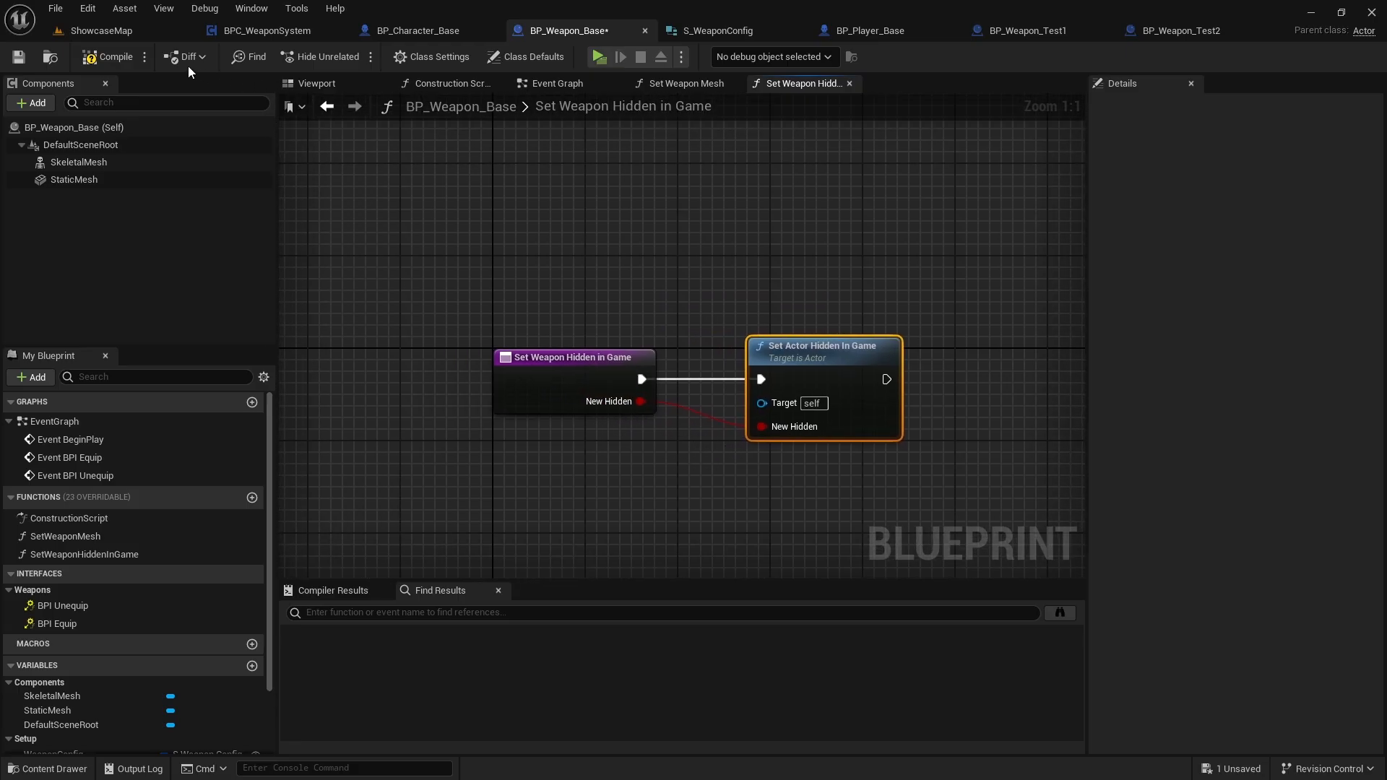
pyautogui.moveTo(511, 297)
pyautogui.mouseDown()
pyautogui.moveTo(799, 396)
pyautogui.moveTo(837, 426)
pyautogui.mouseUp()
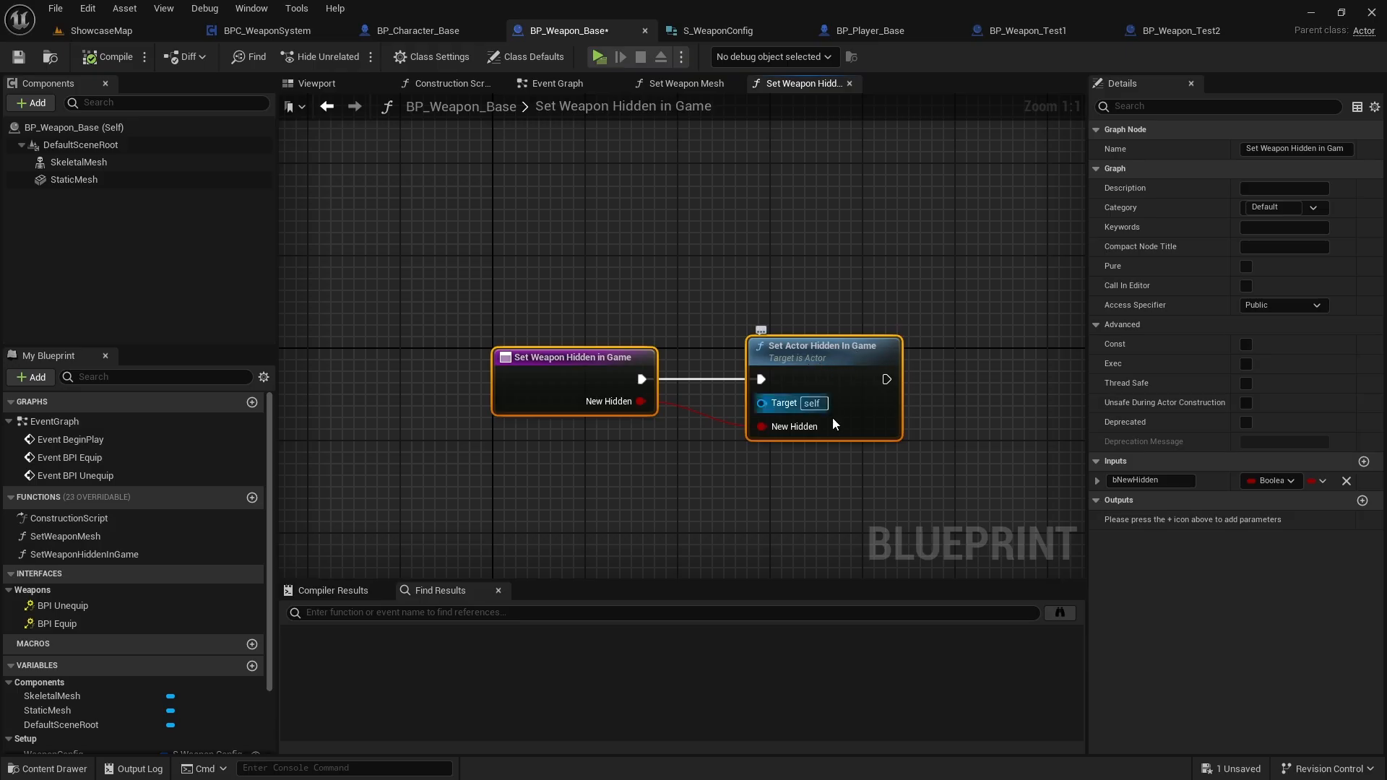
pyautogui.moveTo(829, 409); pyautogui.dragTo(787, 358, button='right')
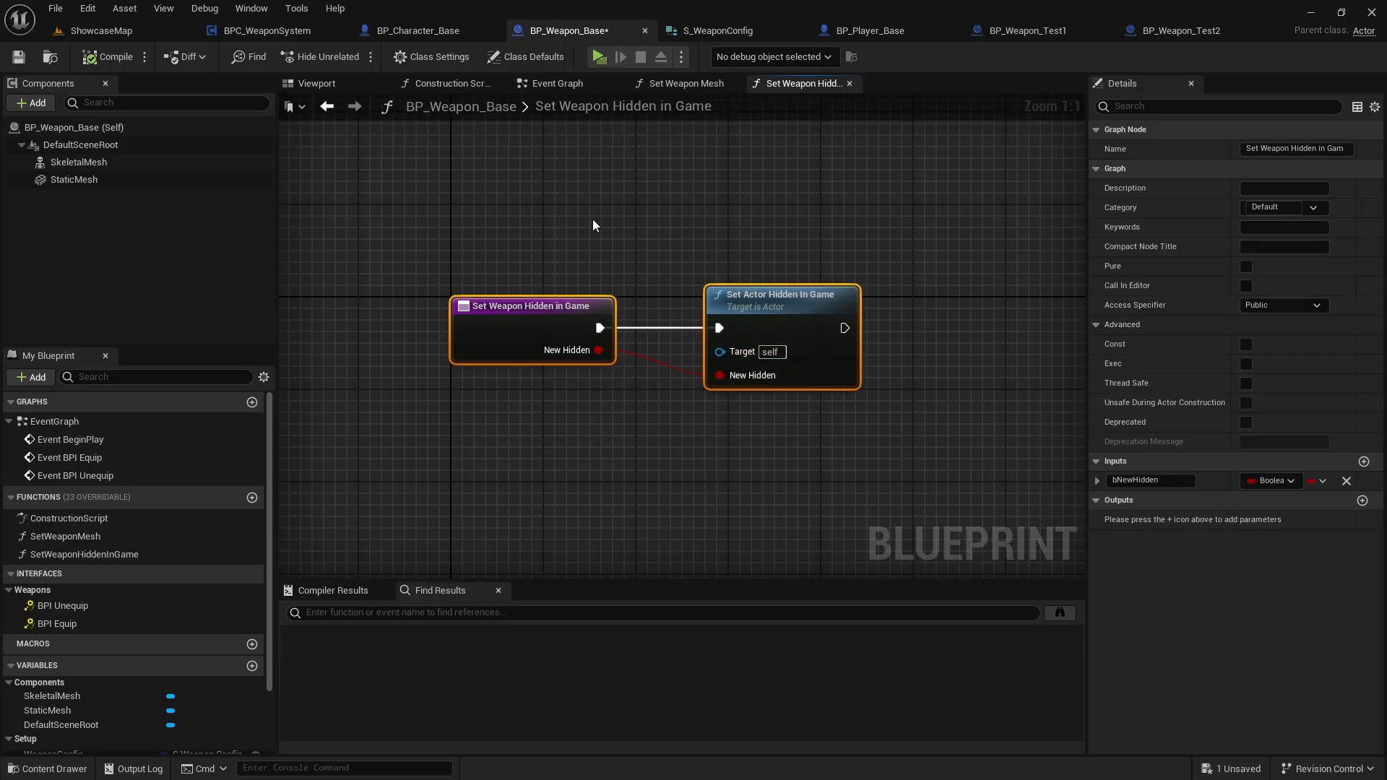
pyautogui.moveTo(582, 226); pyautogui.dragTo(491, 230, button='right')
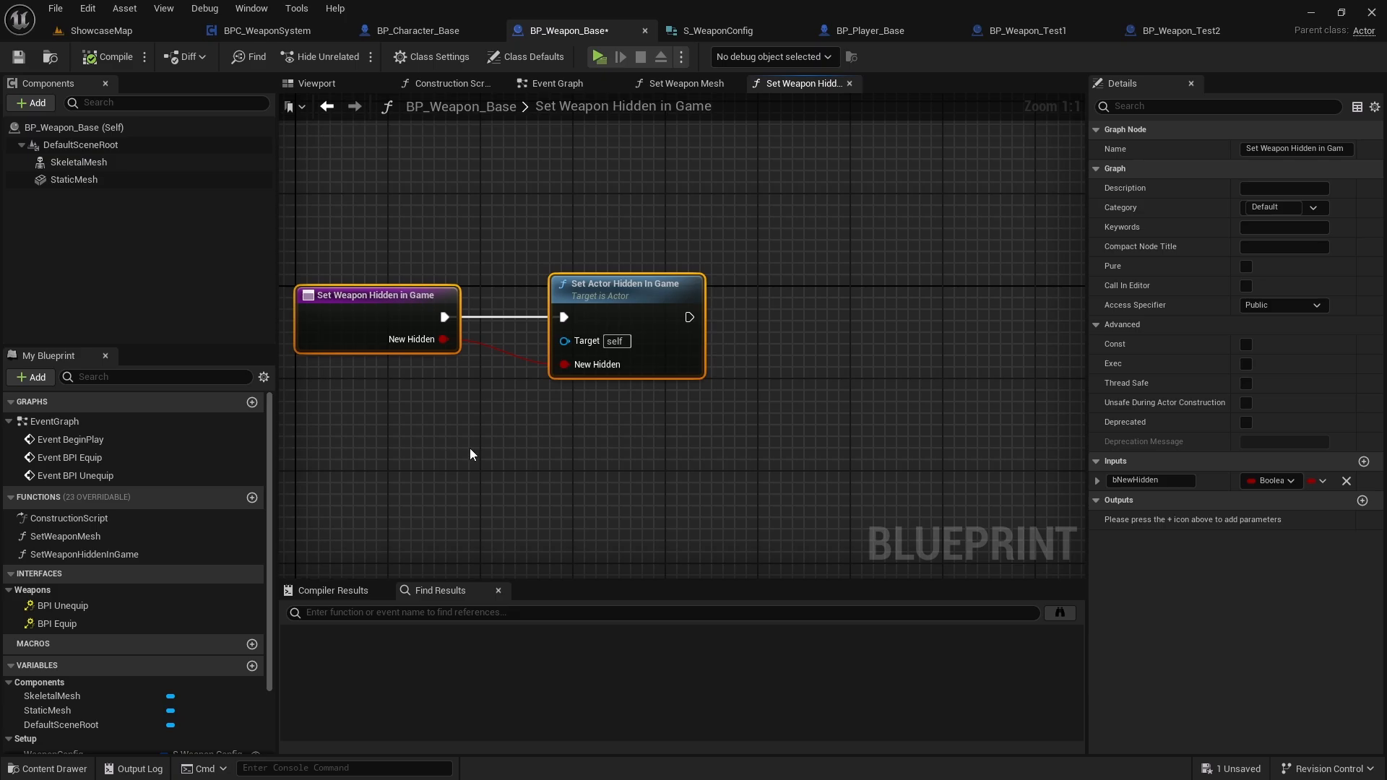
pyautogui.moveTo(463, 450); pyautogui.dragTo(526, 393, button='right')
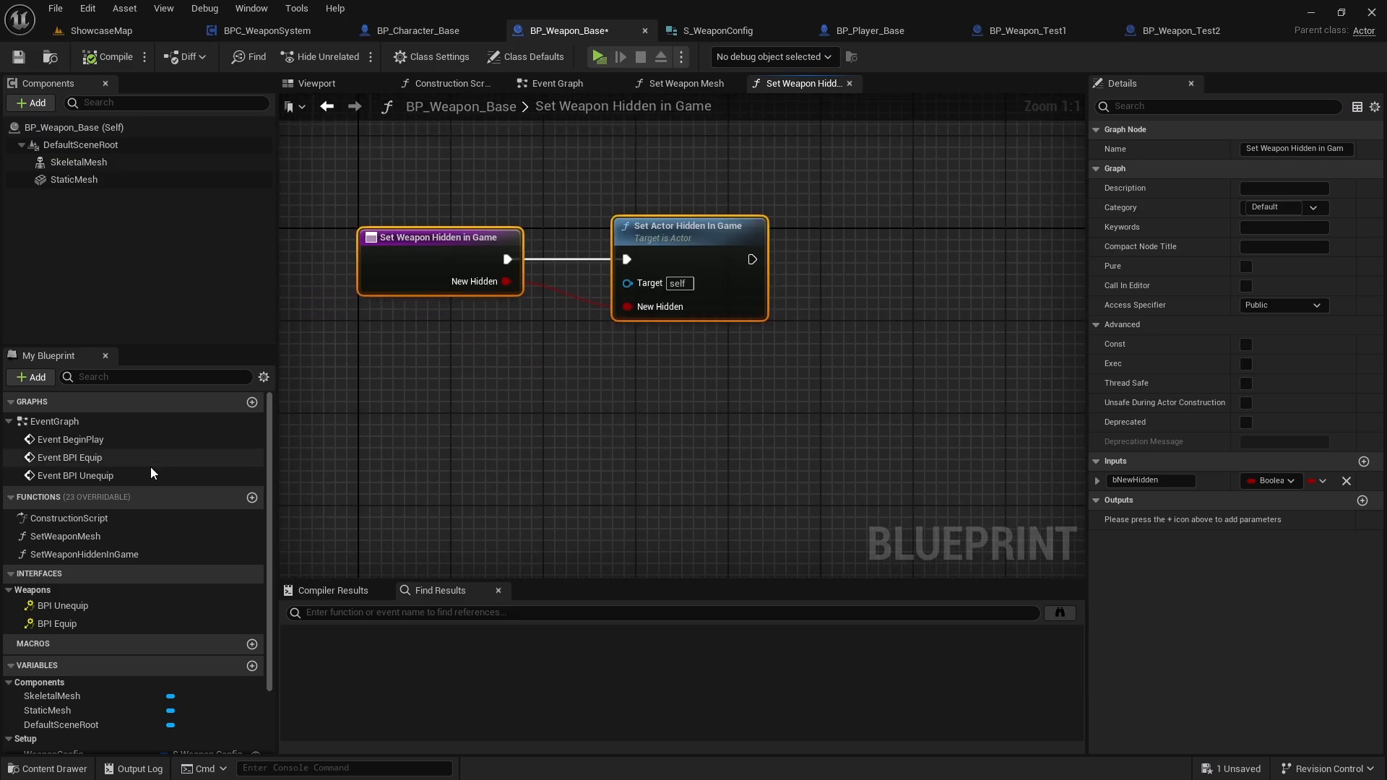
# Delete the Print String, Append, Get Display Name and Self nodes from both Event BPI Equip and Event BPI Unequip in the event graph
pyautogui.doubleClick(84, 625)
pyautogui.scroll(2, 427, 339)
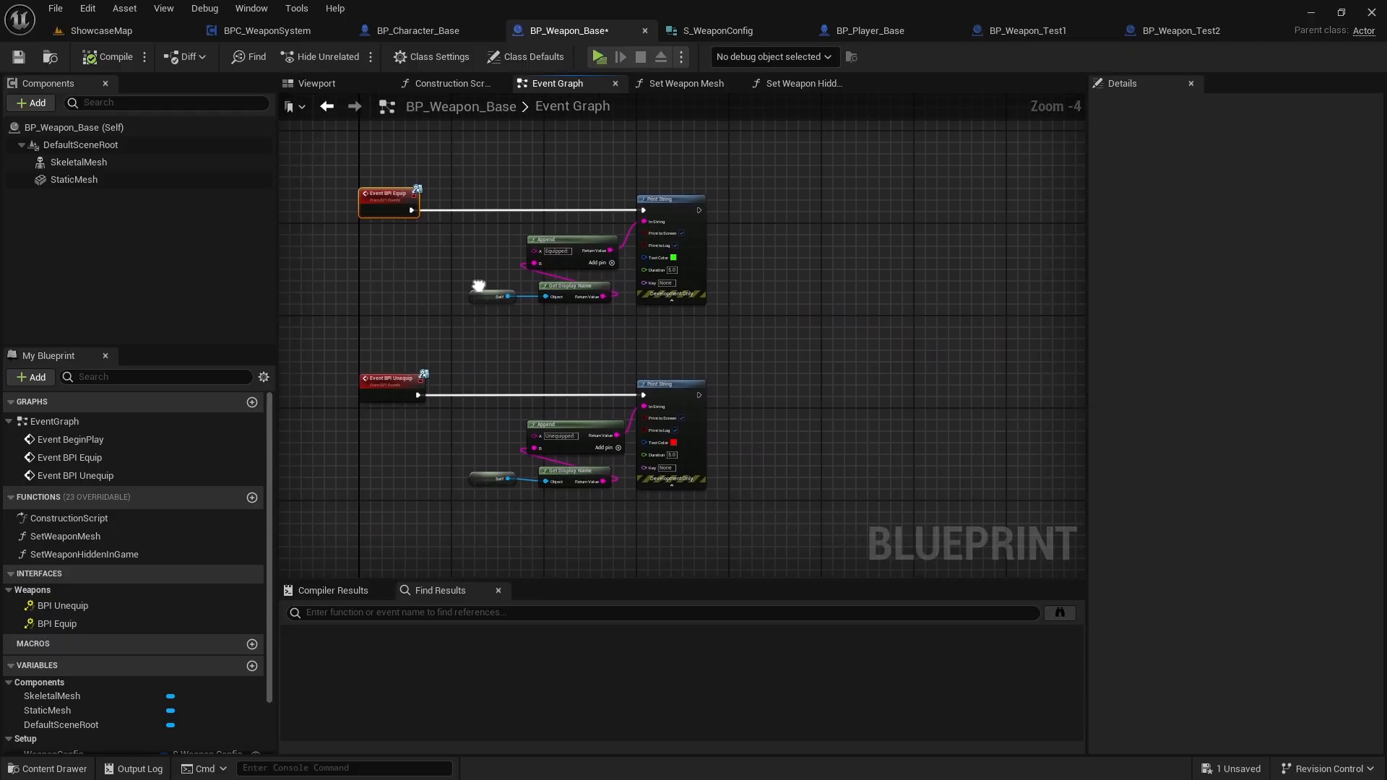
pyautogui.moveTo(494, 171); pyautogui.dragTo(812, 394)
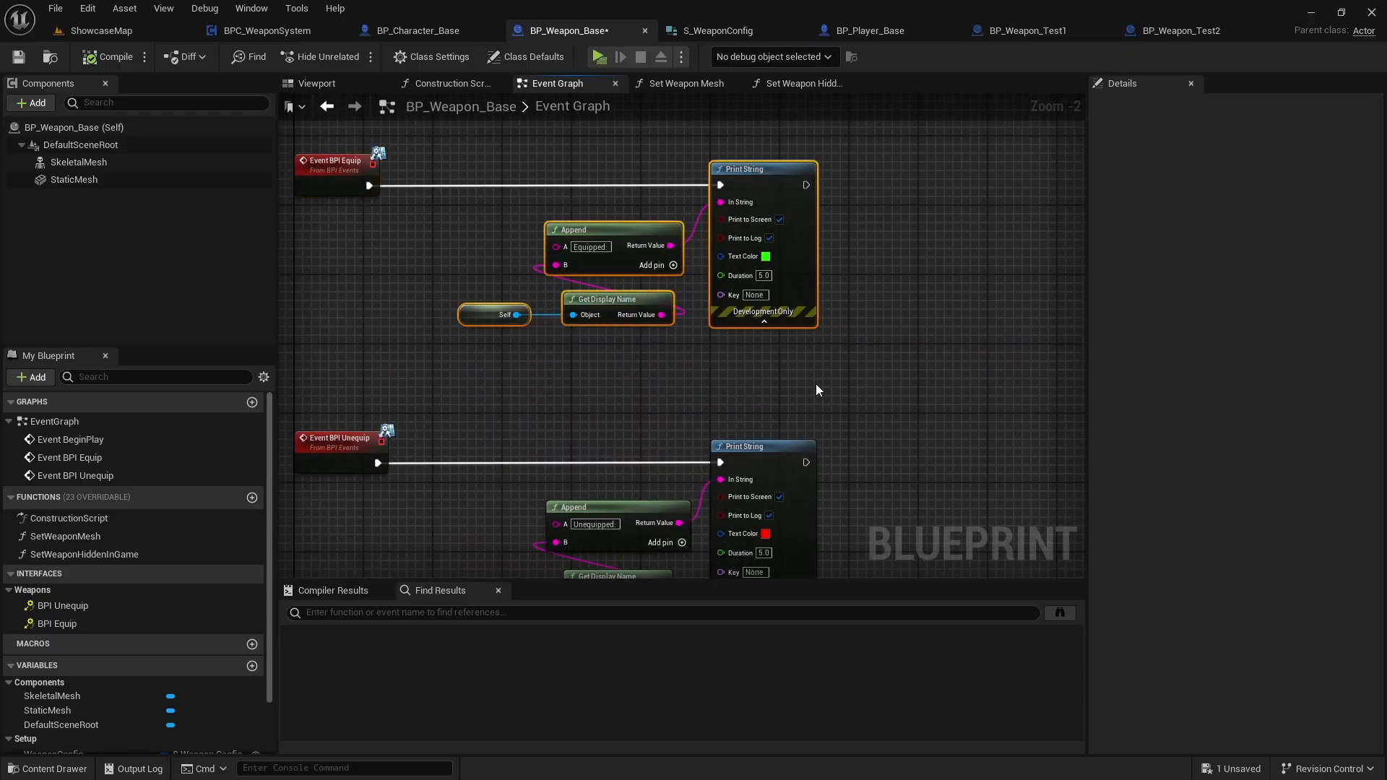
pyautogui.press('Delete')
pyautogui.moveTo(666, 388); pyautogui.dragTo(644, 260, button='right')
pyautogui.moveTo(473, 298); pyautogui.dragTo(775, 507)
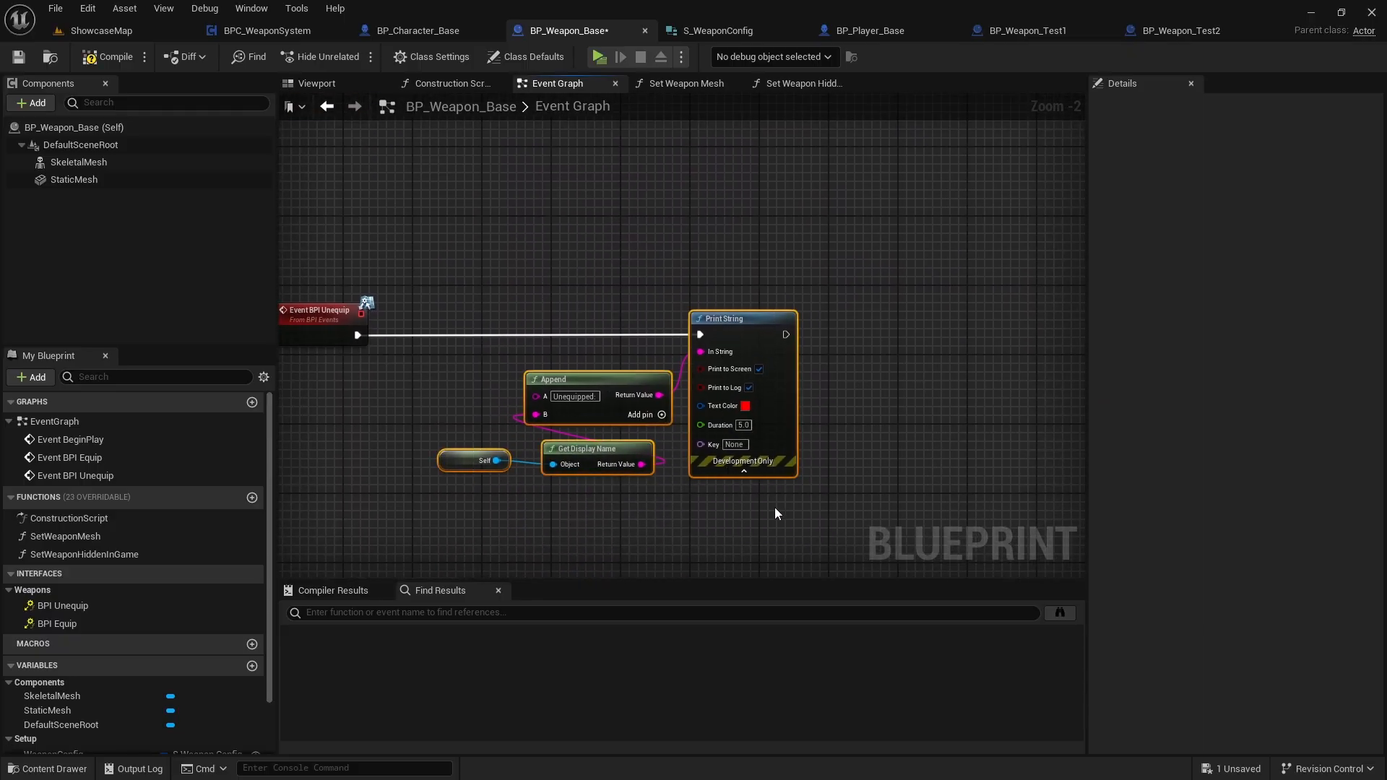
pyautogui.press('Delete')
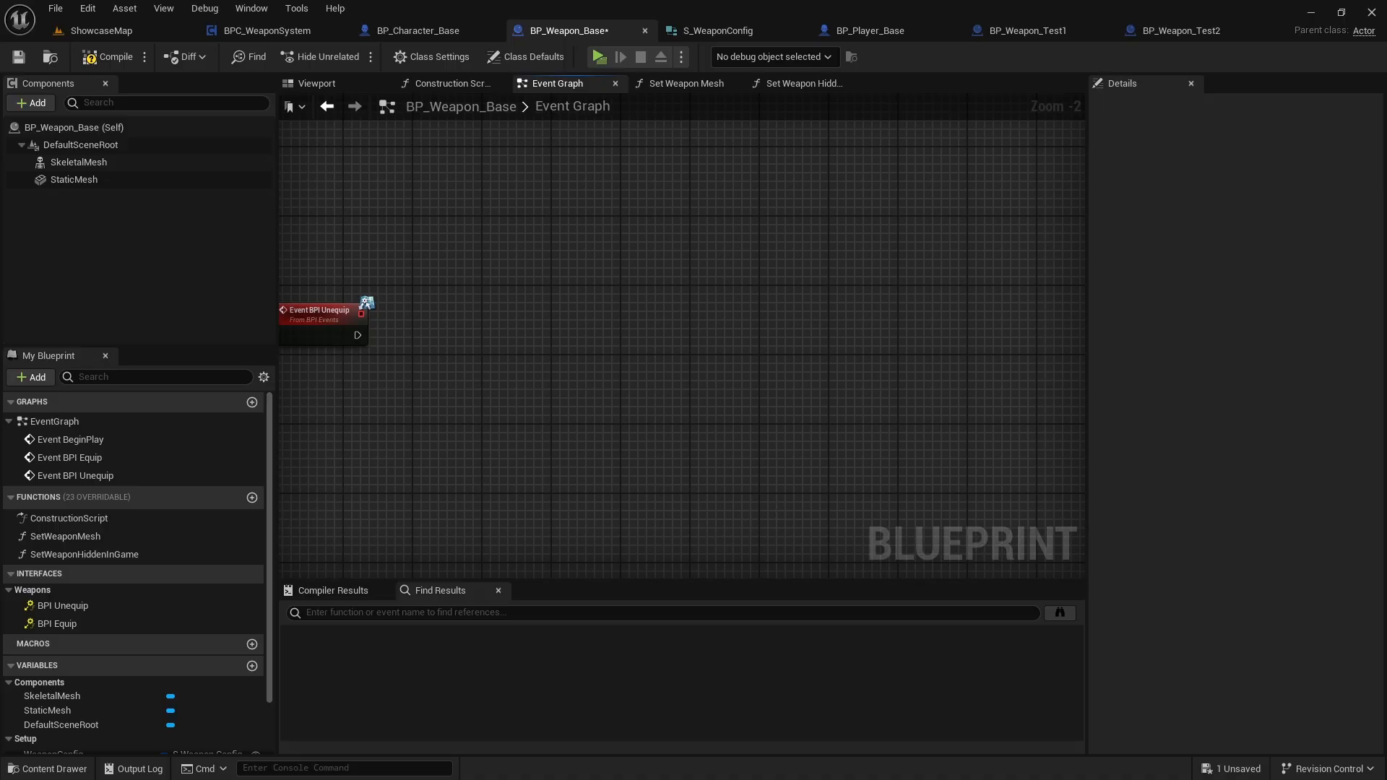
# Call SetWeaponHiddenInGame from Event BPI Equip with New Hidden left unticked, and line the node up with the event
pyautogui.moveTo(431, 374); pyautogui.dragTo(663, 512, button='right')
pyautogui.scroll(1, 547, 260)
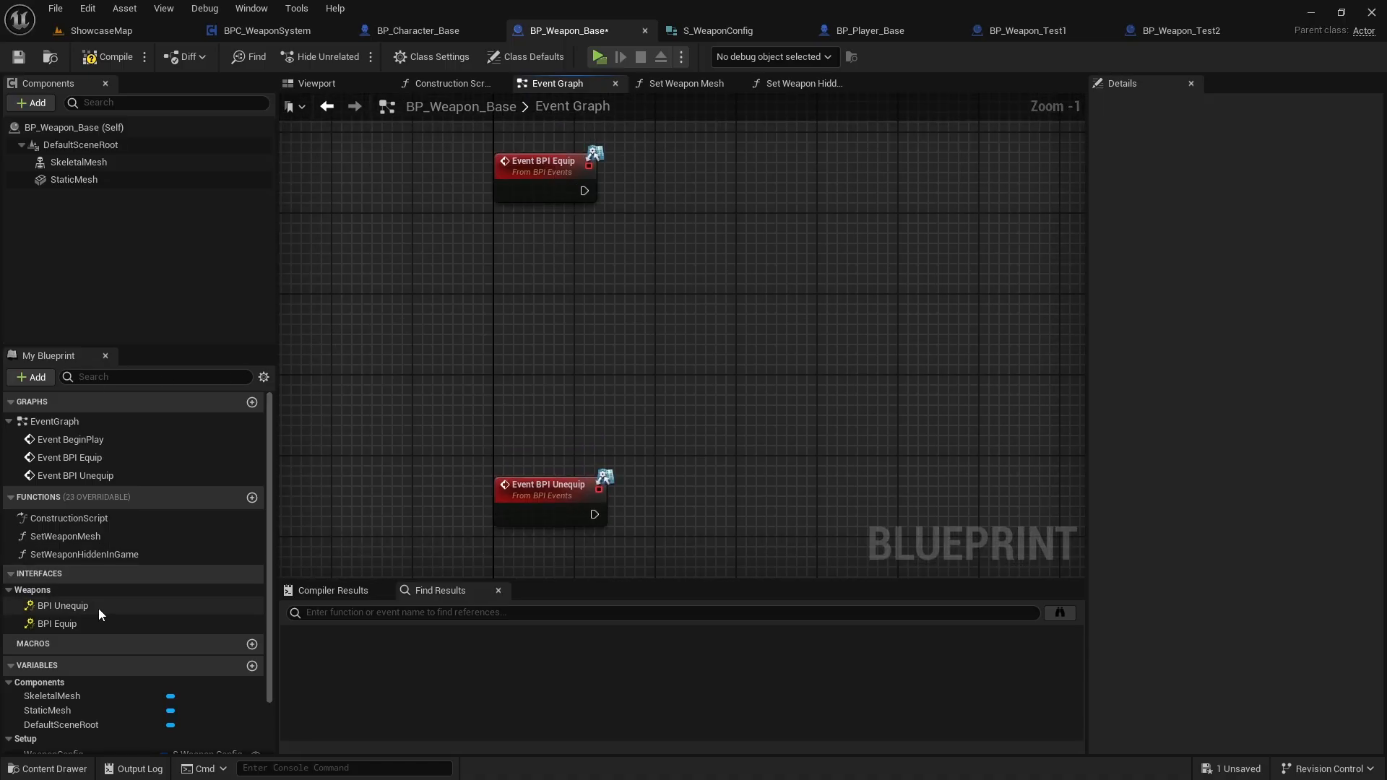
pyautogui.scroll(-1, 101, 545)
pyautogui.scroll(1, 87, 536)
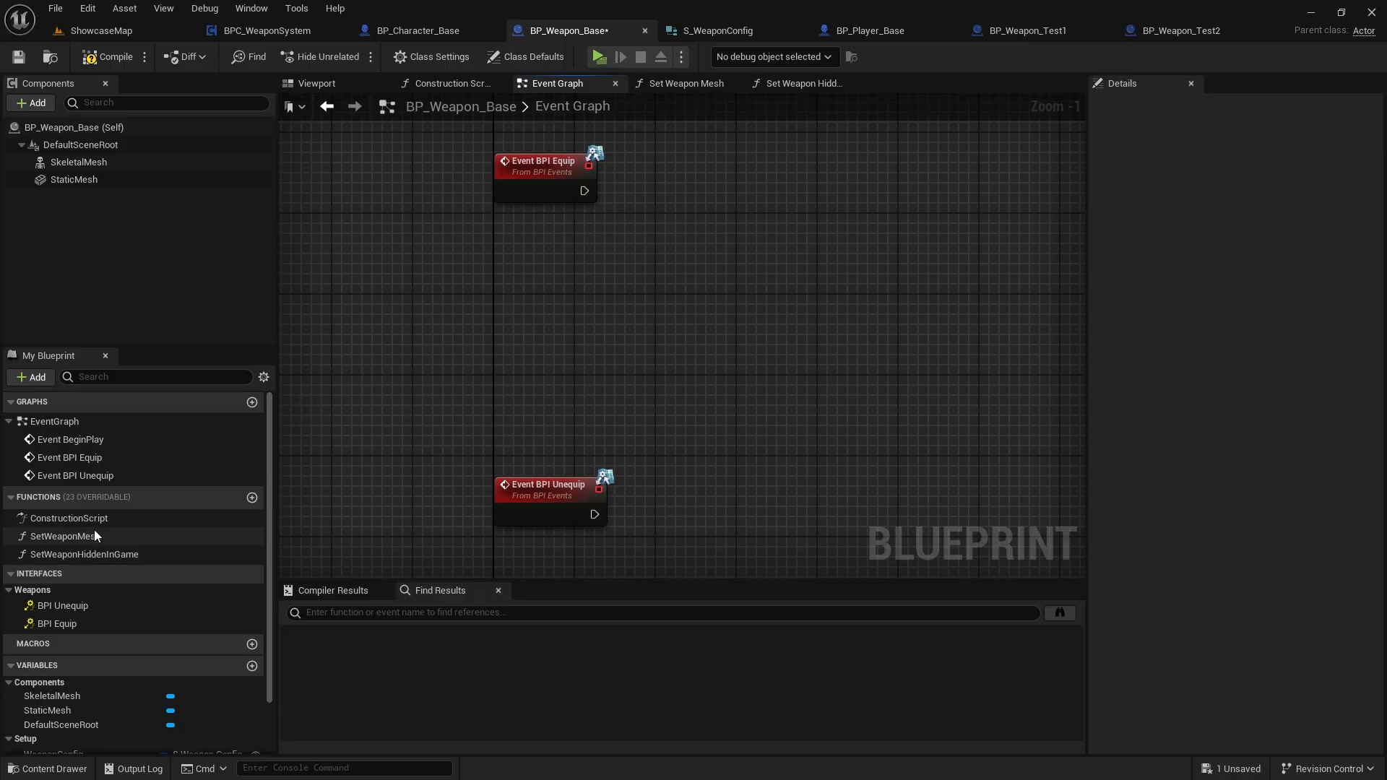
pyautogui.moveTo(94, 554); pyautogui.dragTo(655, 210)
pyautogui.moveTo(700, 210); pyautogui.dragTo(731, 189)
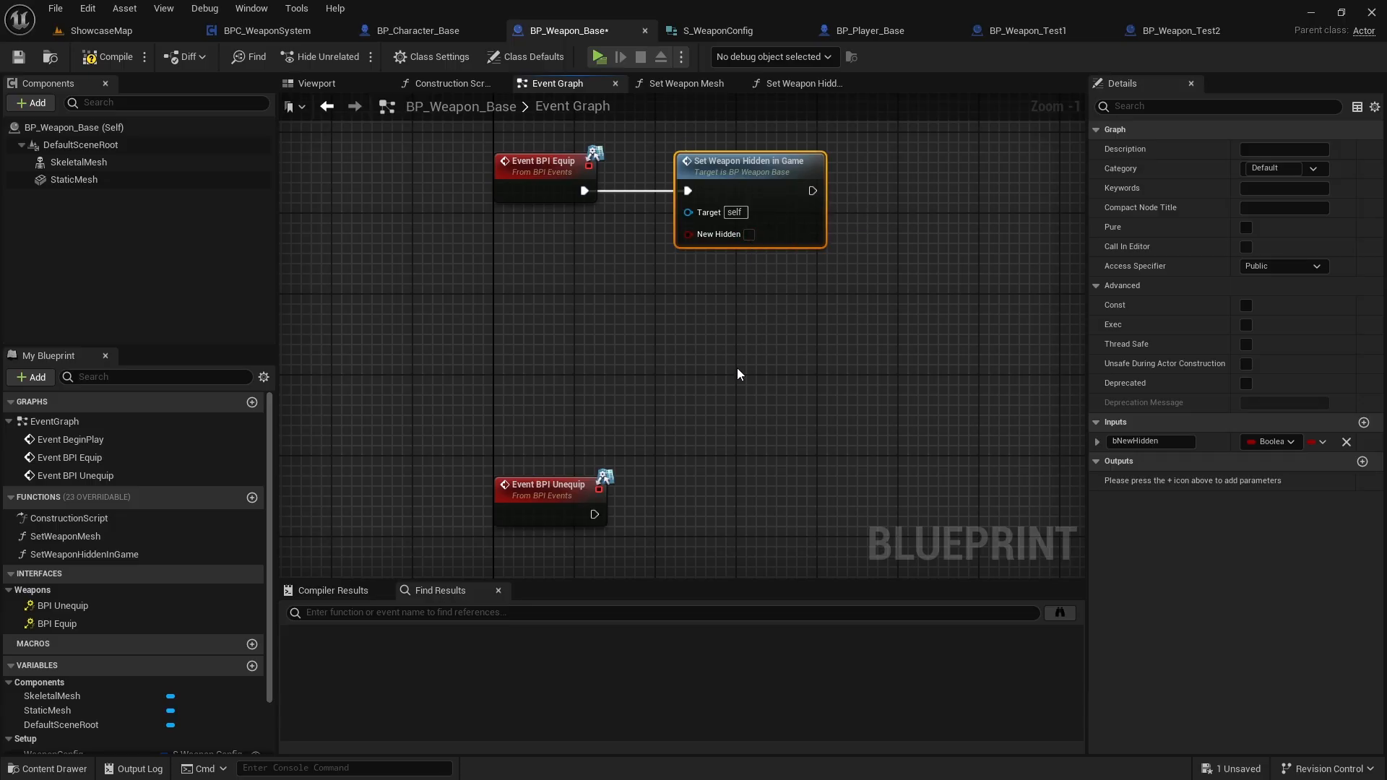
# Run a copy of Set Weapon Hidden in Game from Event BPI Unequip with New Hidden enabled, and compile and save the blueprint
pyautogui.moveTo(737, 369); pyautogui.dragTo(691, 356, button='right')
pyautogui.hotkey('ctrl', 'v')
pyautogui.moveTo(567, 489); pyautogui.dragTo(661, 499)
pyautogui.moveTo(711, 486); pyautogui.dragTo(699, 372, button='right')
pyautogui.click(723, 445)
pyautogui.moveTo(601, 449); pyautogui.dragTo(582, 550, button='right')
pyautogui.click(108, 57)
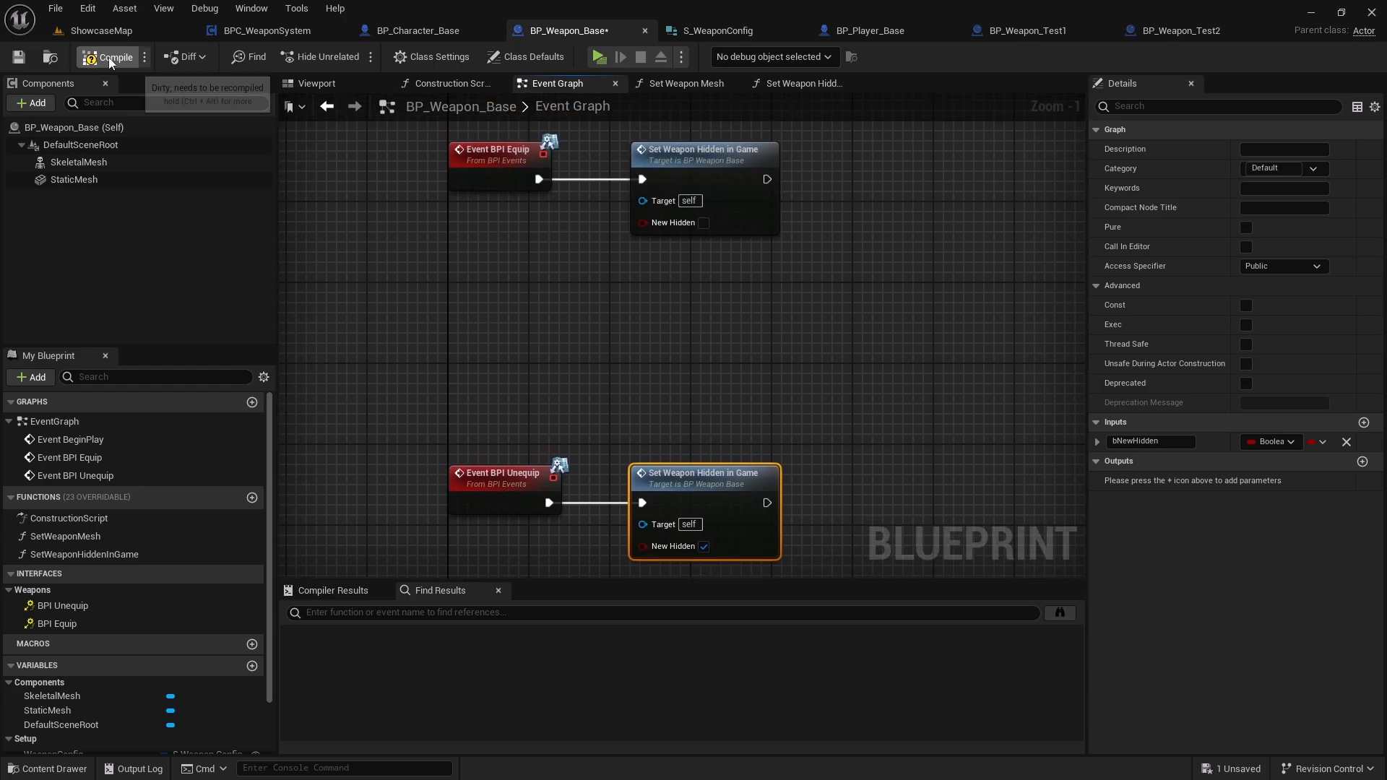
pyautogui.click(18, 57)
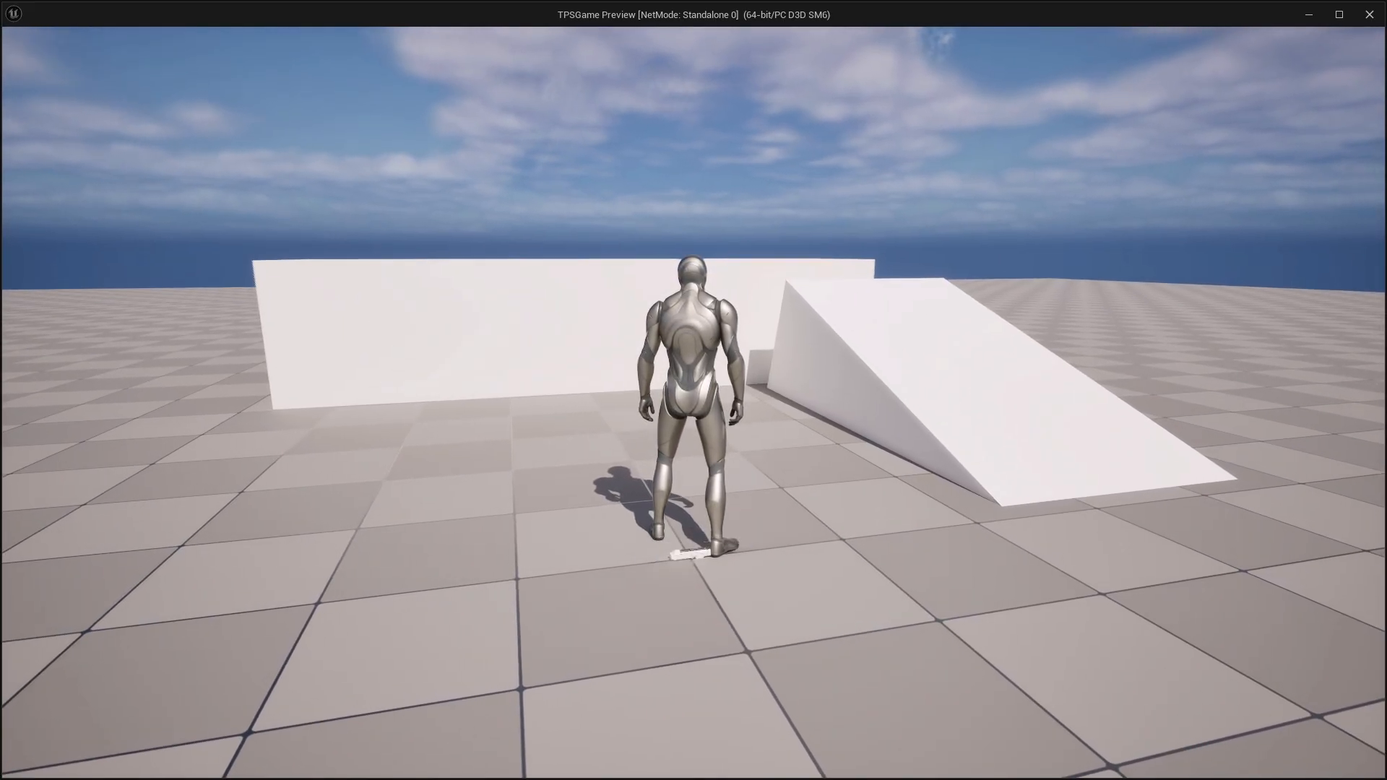
# Move the character in the game preview and toggle the weapon to check its visibility, and end the preview
pyautogui.press('w')
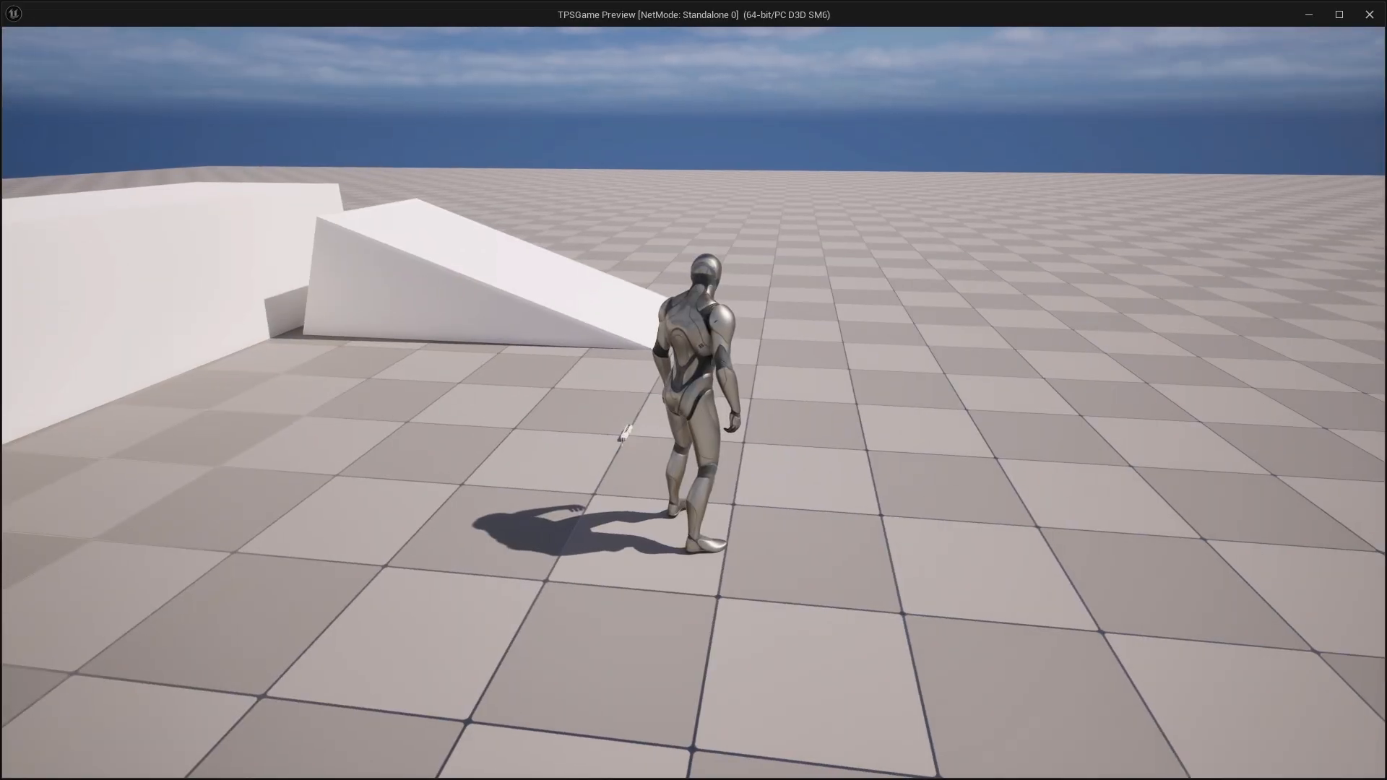
pyautogui.press('1')
pyautogui.press('Escape')
# Create a function named AttachToCharacter in BP_Weapon_Base
pyautogui.moveTo(809, 317); pyautogui.dragTo(612, 329, button='right')
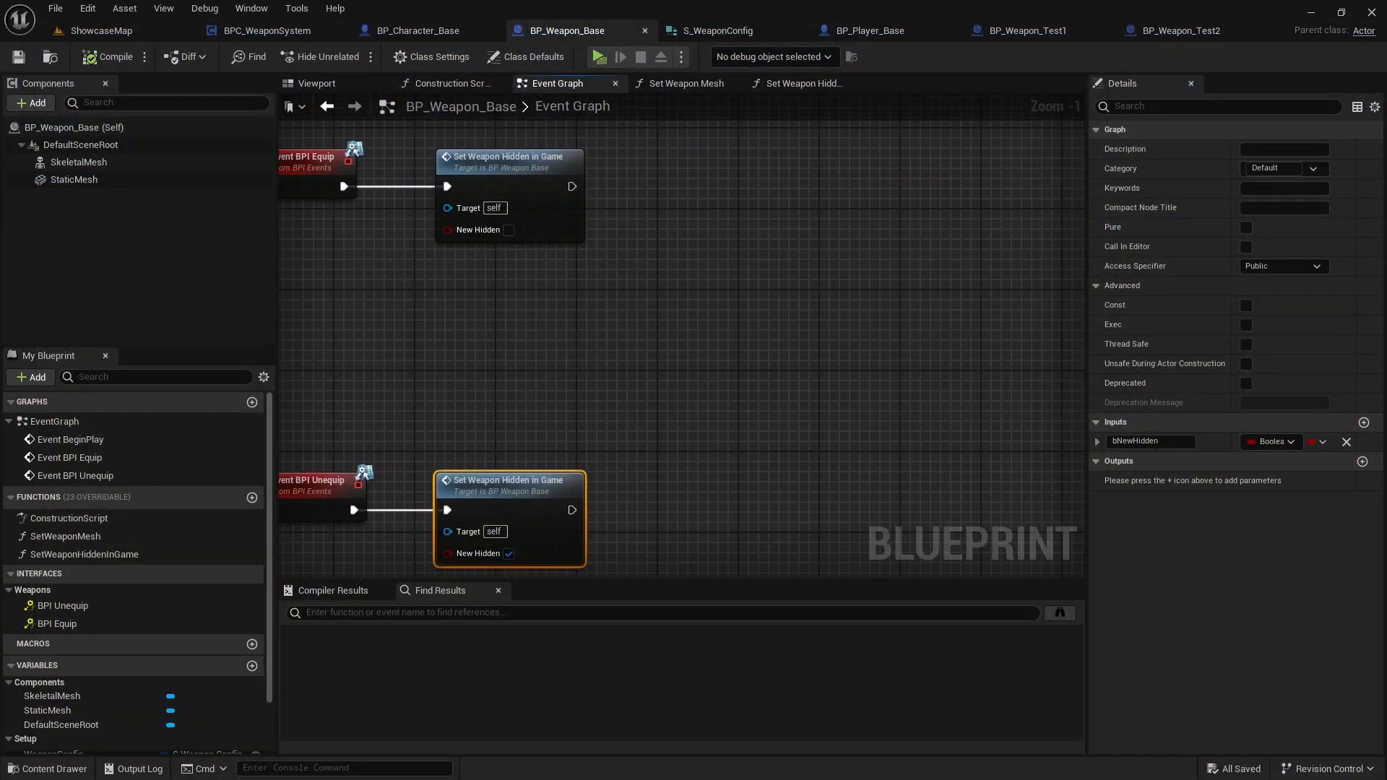
pyautogui.moveTo(490, 331); pyautogui.dragTo(585, 334, button='right')
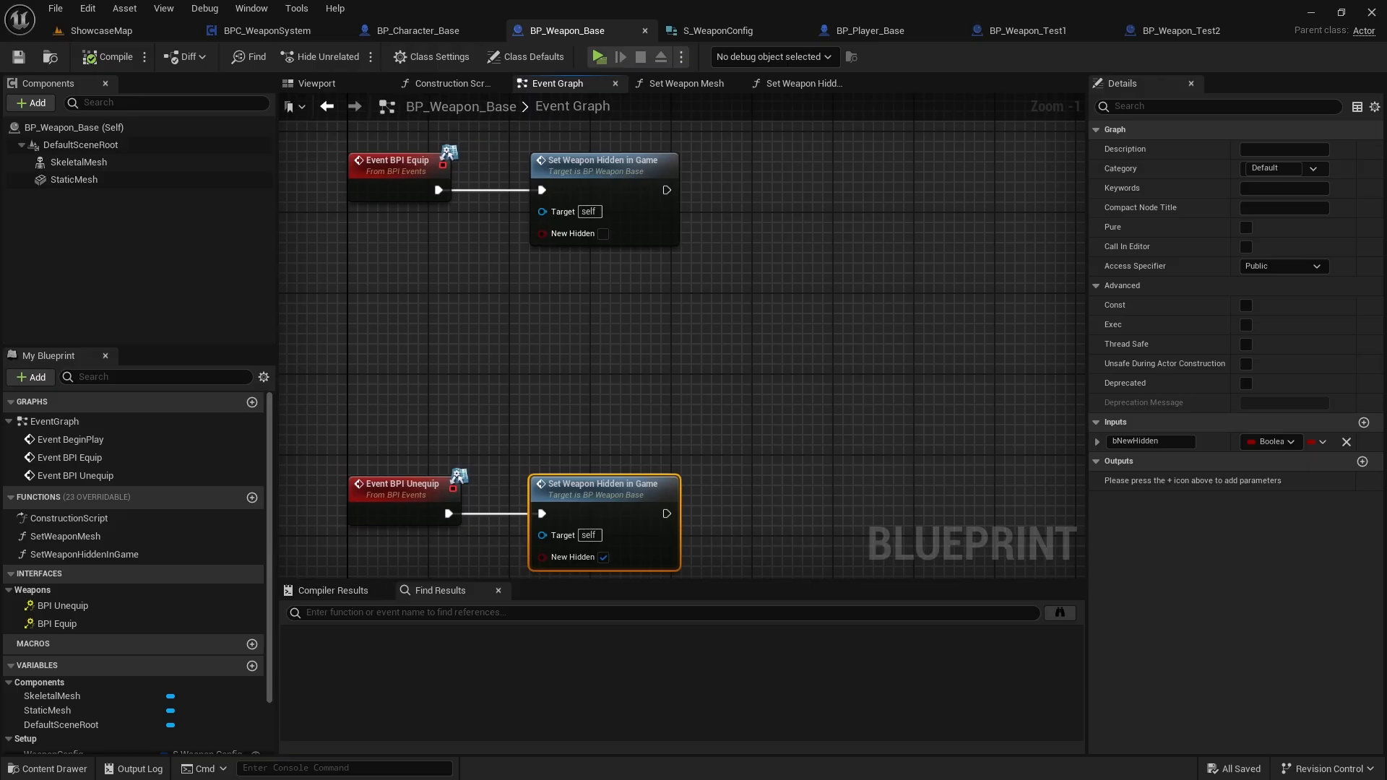
pyautogui.moveTo(520, 319); pyautogui.dragTo(598, 334, button='right')
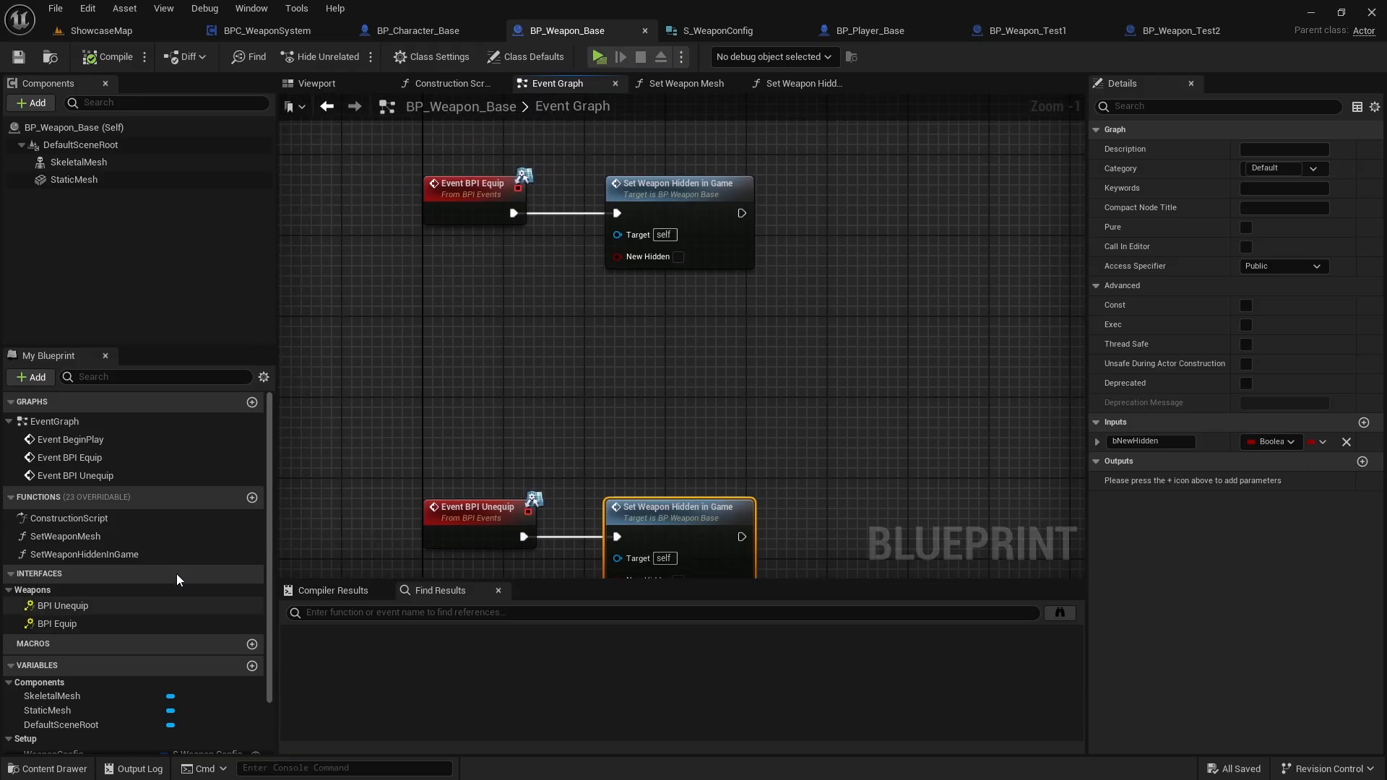
pyautogui.scroll(-2, 250, 514)
pyautogui.write('AttachToCharacter')
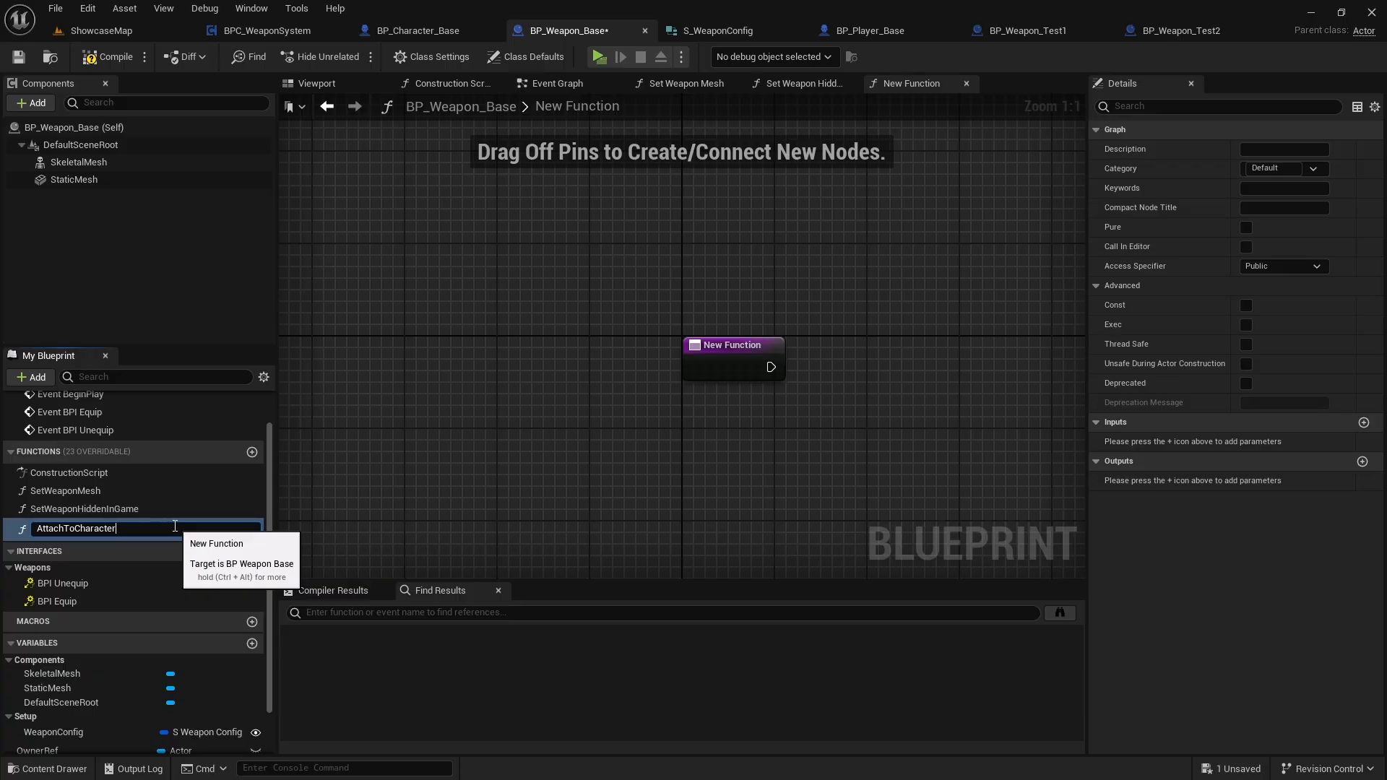
pyautogui.press('Return')
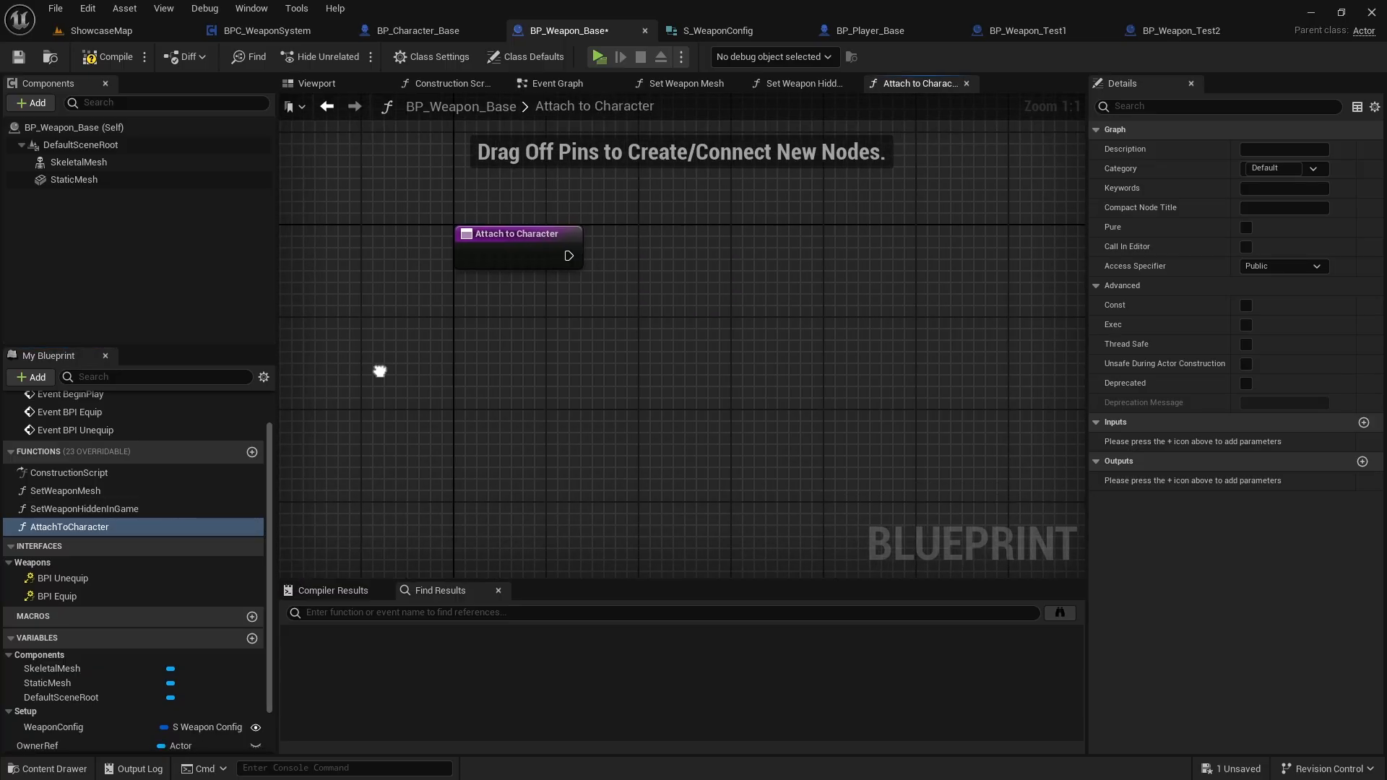
# Add an Attach Actor To Component node executed from the AttachToCharacter function entry
pyautogui.moveTo(491, 417); pyautogui.dragTo(458, 328, button='right')
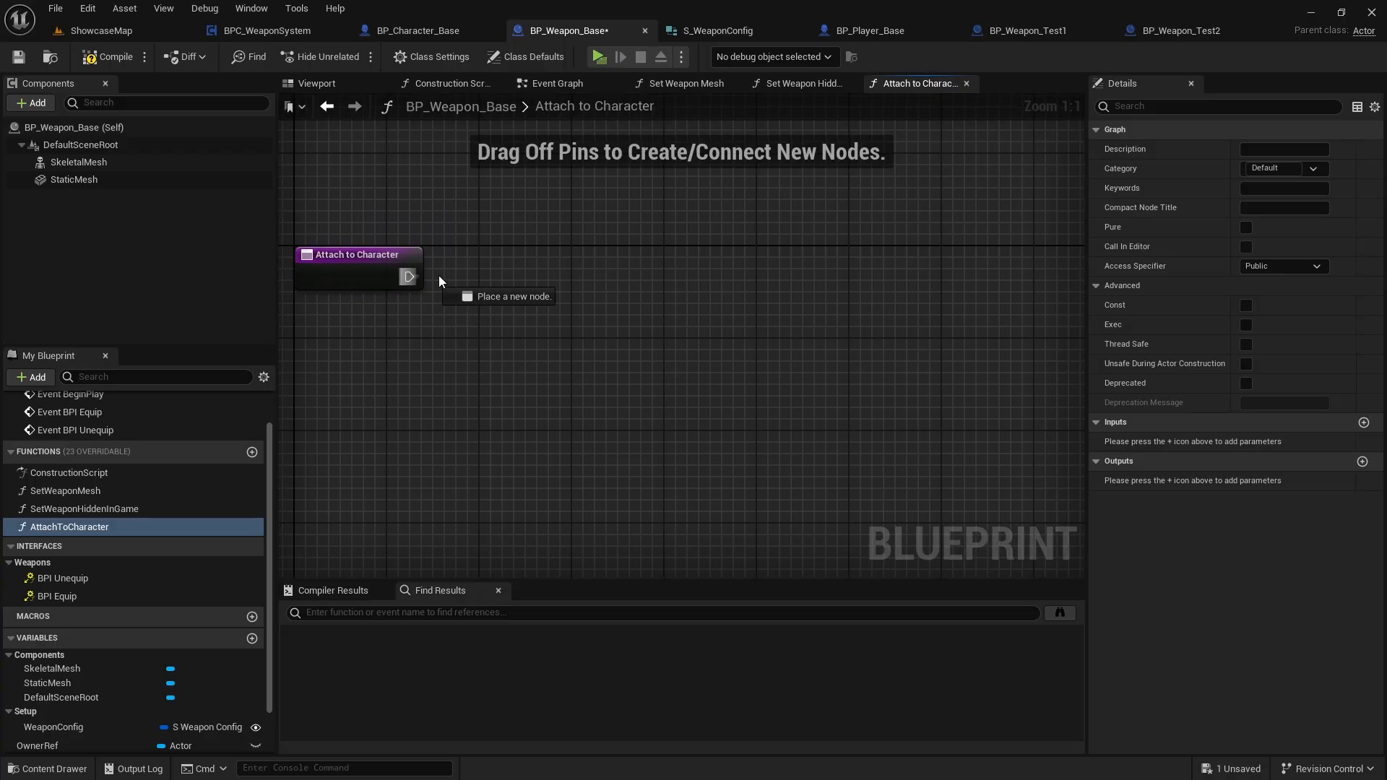
pyautogui.moveTo(408, 275); pyautogui.dragTo(513, 271)
pyautogui.write('attachac')
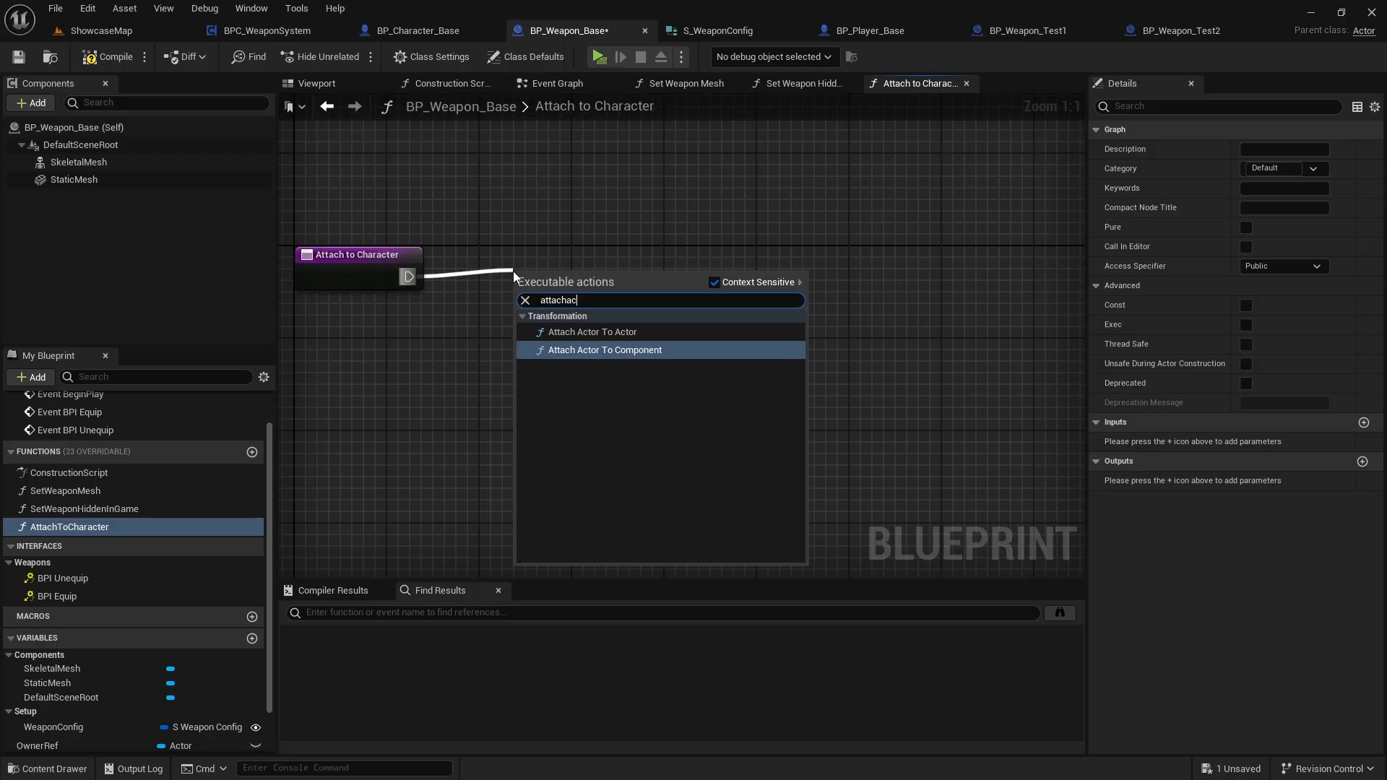
pyautogui.press('Return')
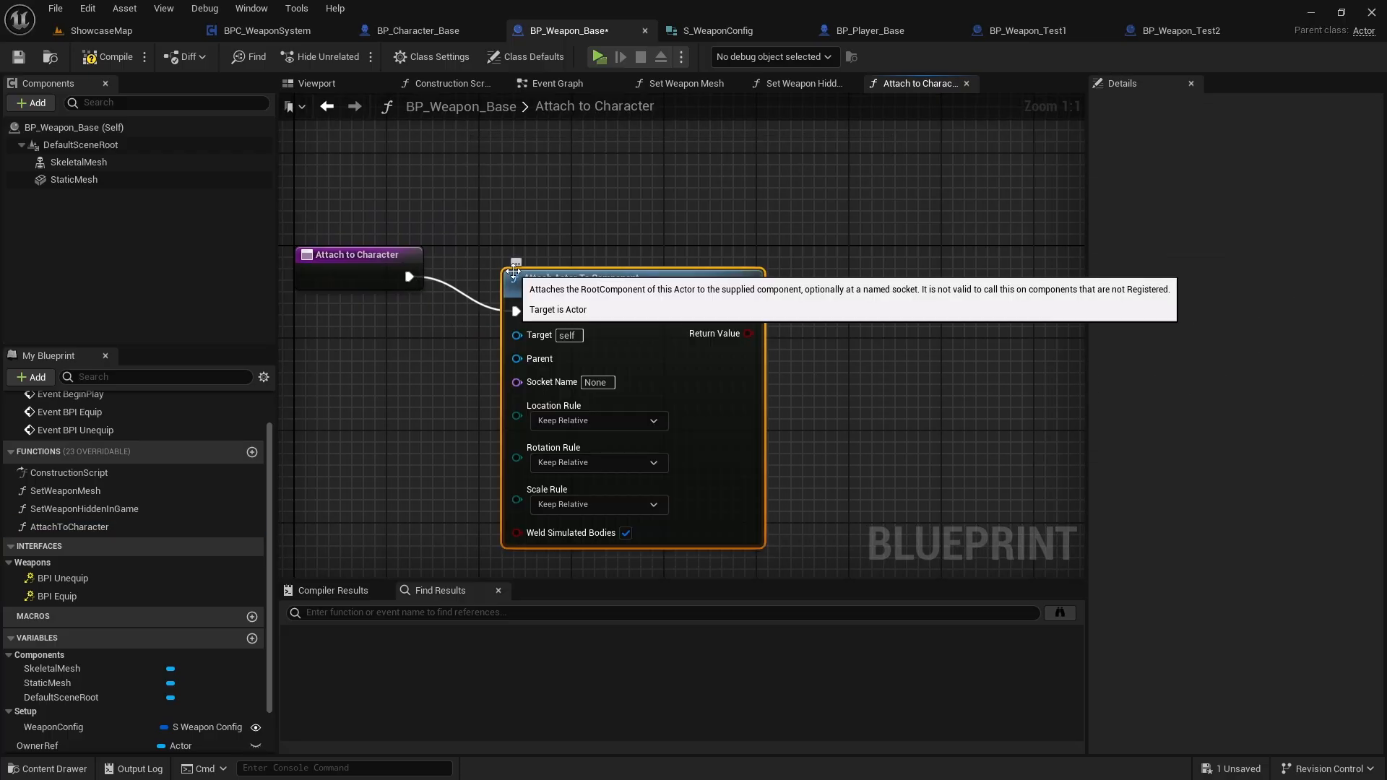
# Feed a Self reference into the Target of Attach Actor To Component, and move that node farther from the function entry
pyautogui.moveTo(433, 354); pyautogui.dragTo(487, 351, button='right')
pyautogui.moveTo(696, 296); pyautogui.dragTo(570, 340)
pyautogui.write('self')
pyautogui.press('Return')
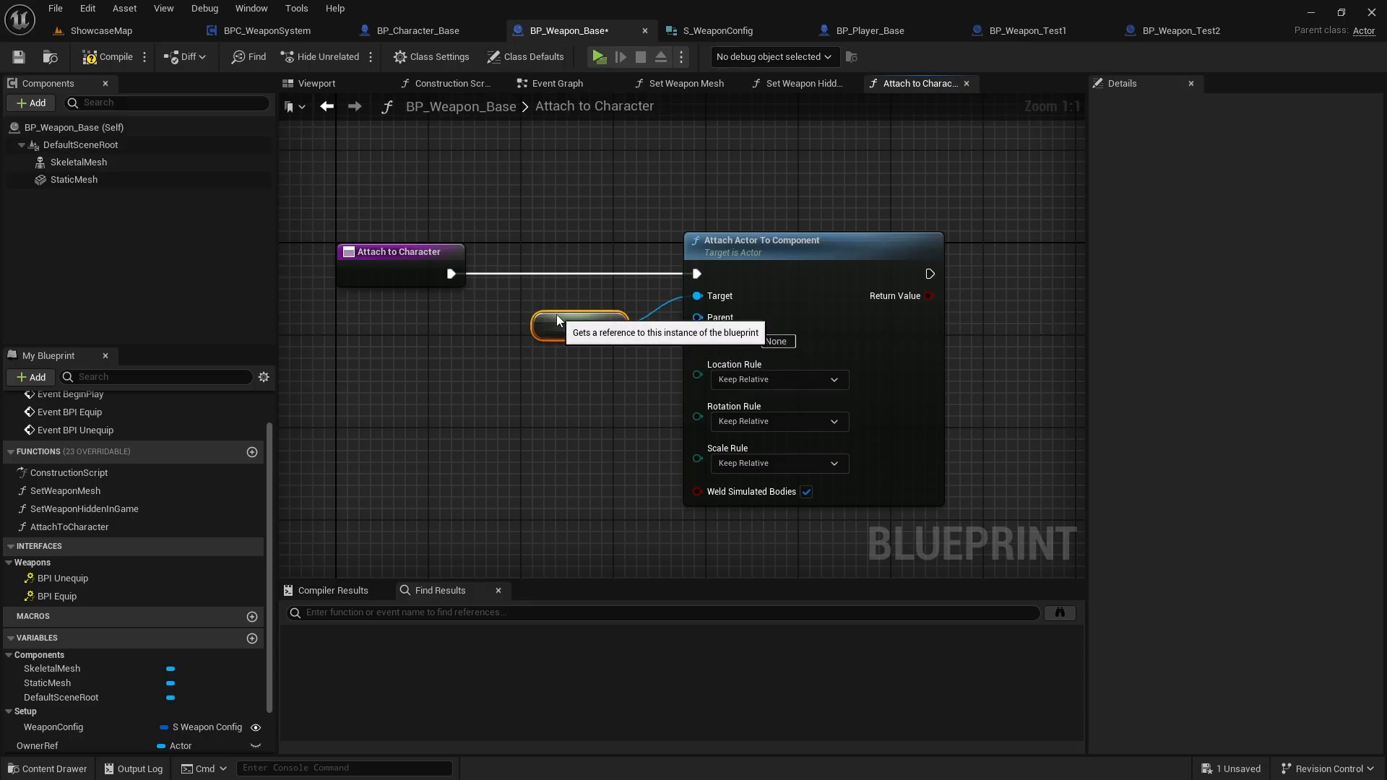
pyautogui.moveTo(818, 275); pyautogui.dragTo(863, 274)
pyautogui.moveTo(733, 275); pyautogui.dragTo(779, 275)
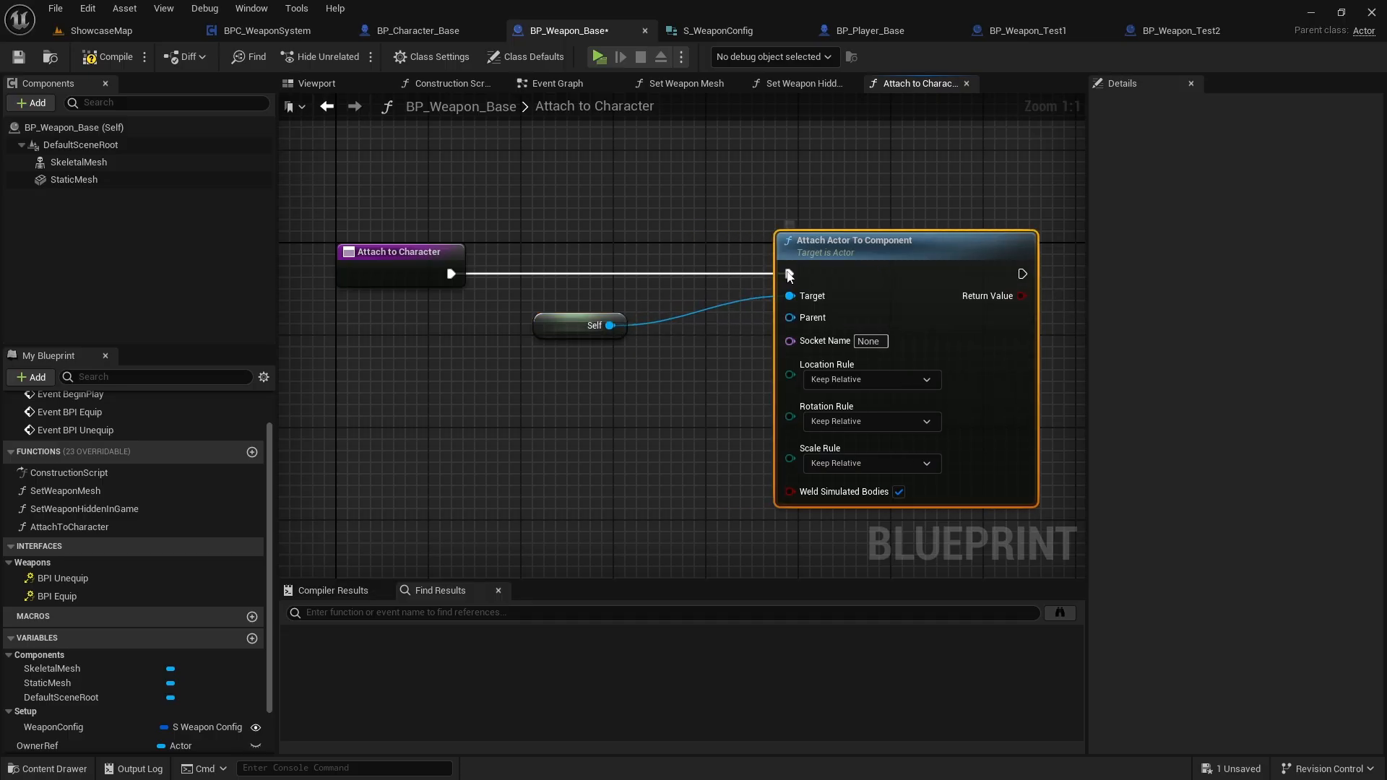
# Get the Mesh from the Character variable, connect it to the Parent pin of Attach Actor To Component, and place the Self node closer
pyautogui.scroll(-2, 133, 596)
pyautogui.moveTo(54, 700); pyautogui.dragTo(565, 350)
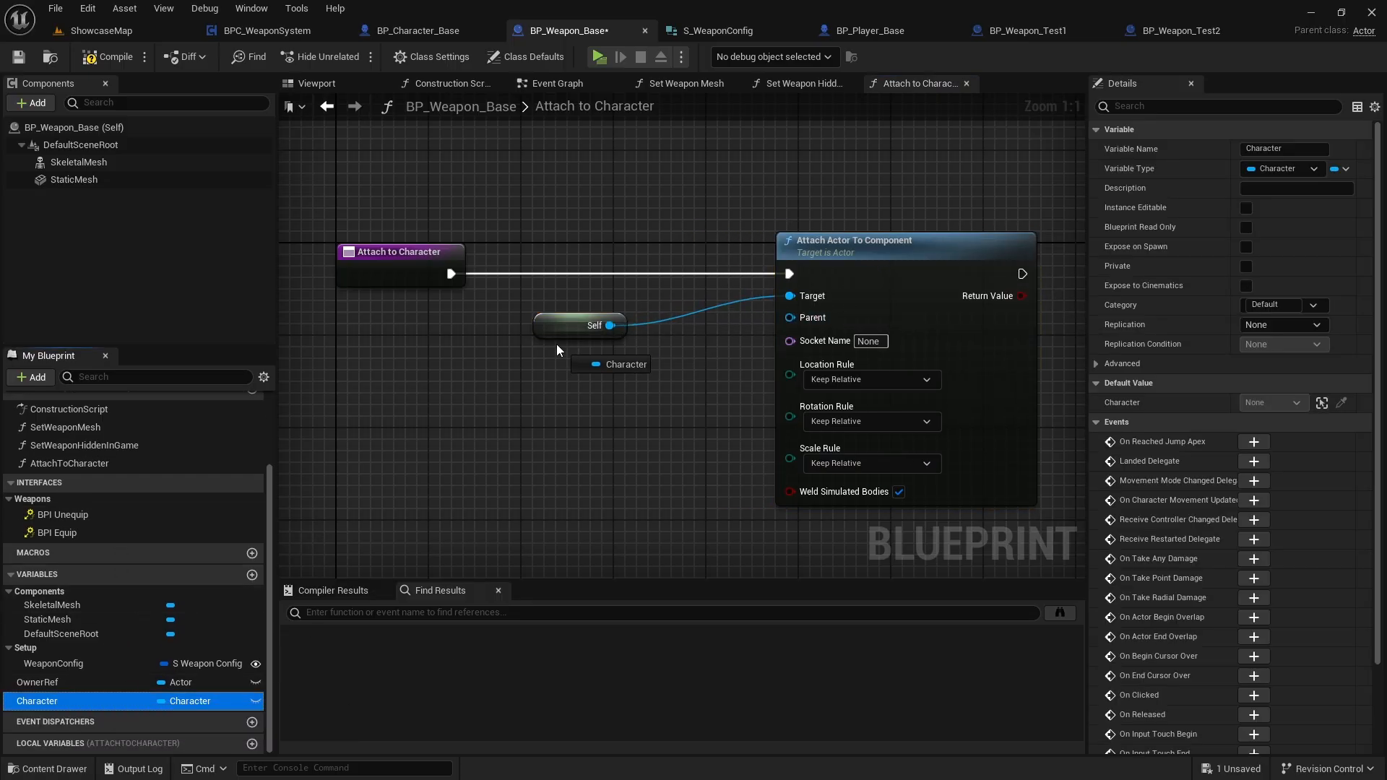
pyautogui.keyDown('ctrl'); pyautogui.moveTo(481, 387); pyautogui.dragTo(592, 375); pyautogui.keyUp('ctrl')
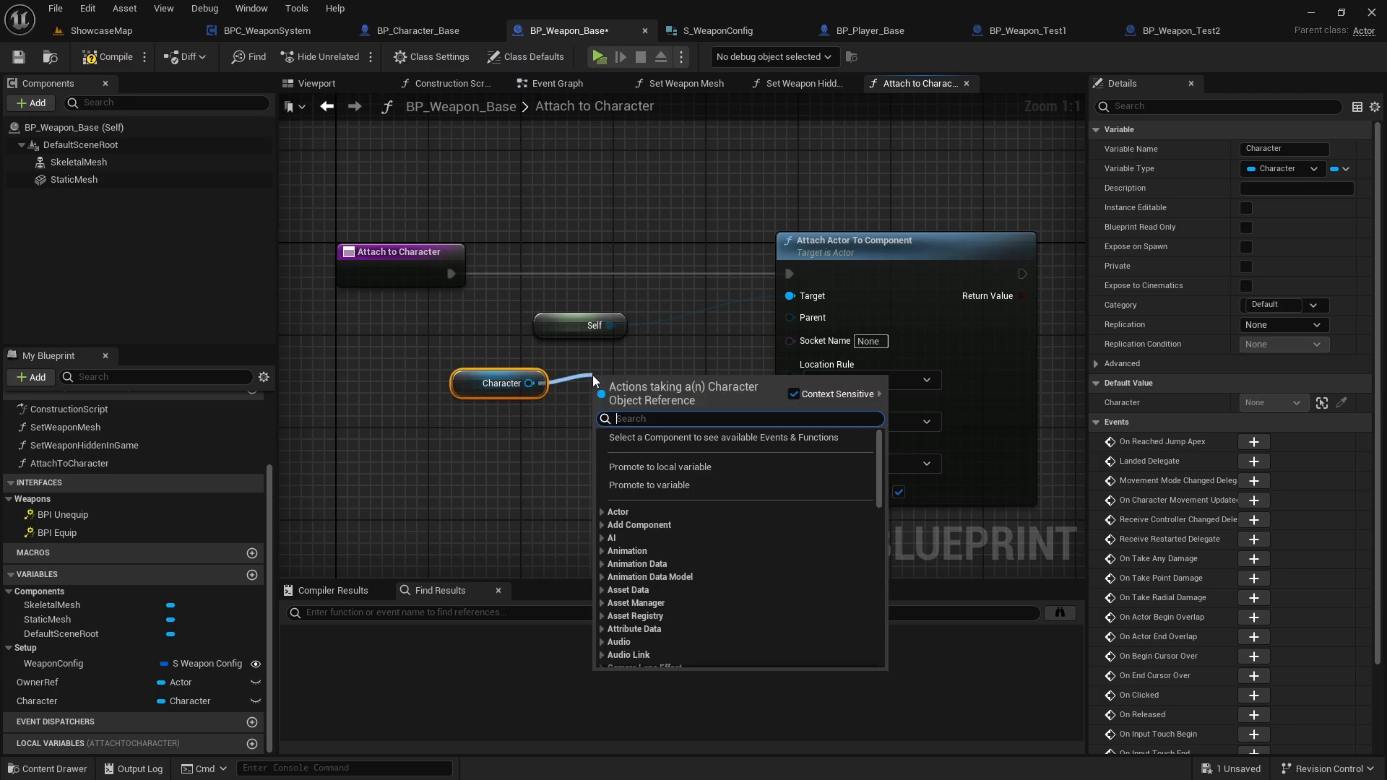
pyautogui.write('mesh')
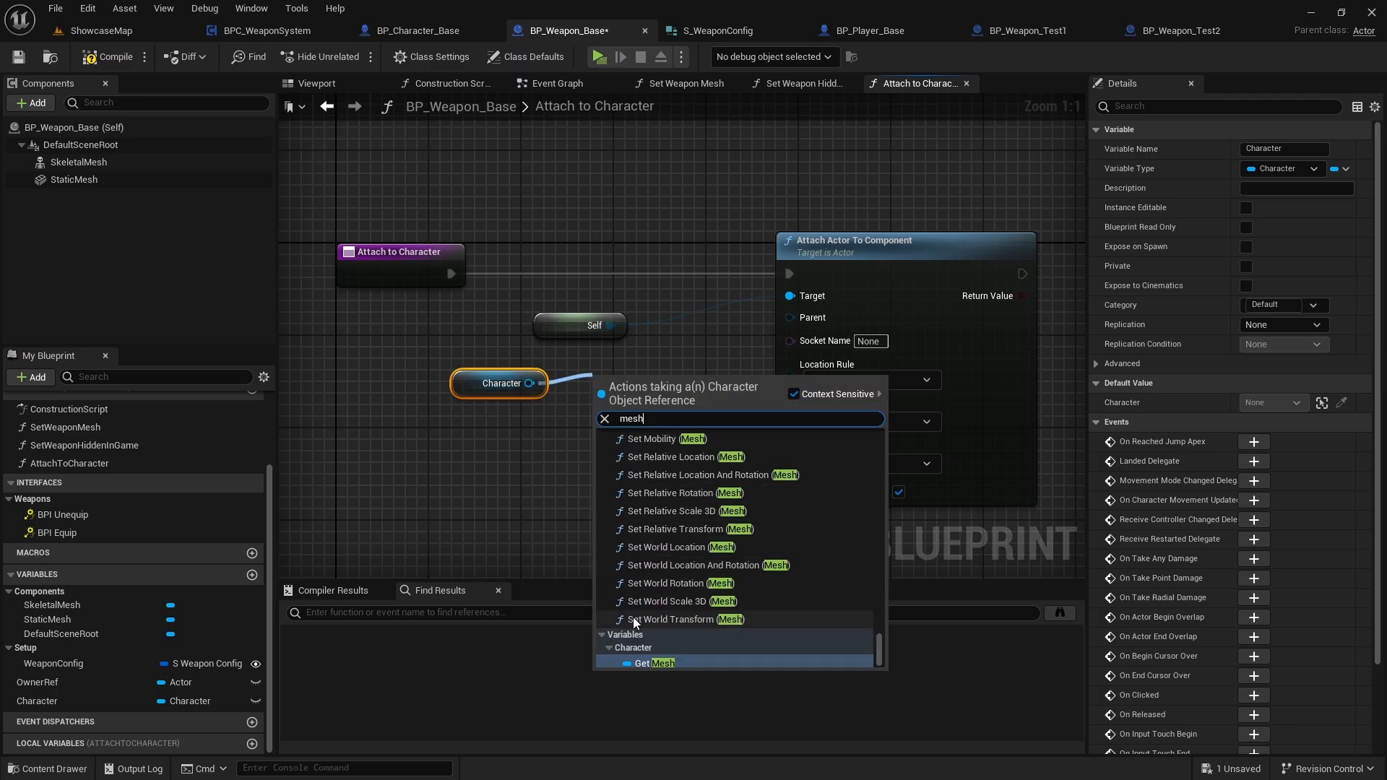
pyautogui.click(667, 665)
pyautogui.moveTo(698, 383); pyautogui.dragTo(778, 325)
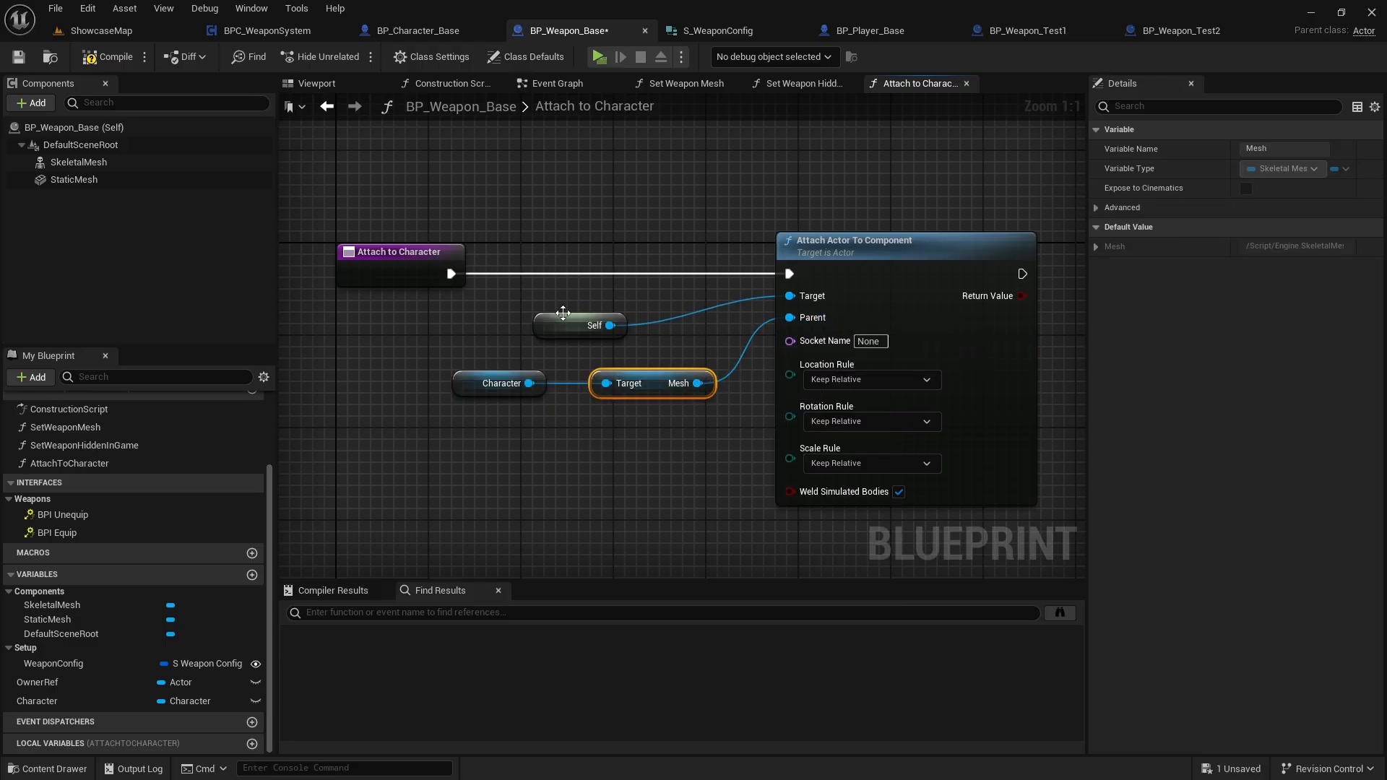
pyautogui.moveTo(563, 325); pyautogui.dragTo(660, 323)
pyautogui.moveTo(660, 323); pyautogui.dragTo(574, 325, button='right')
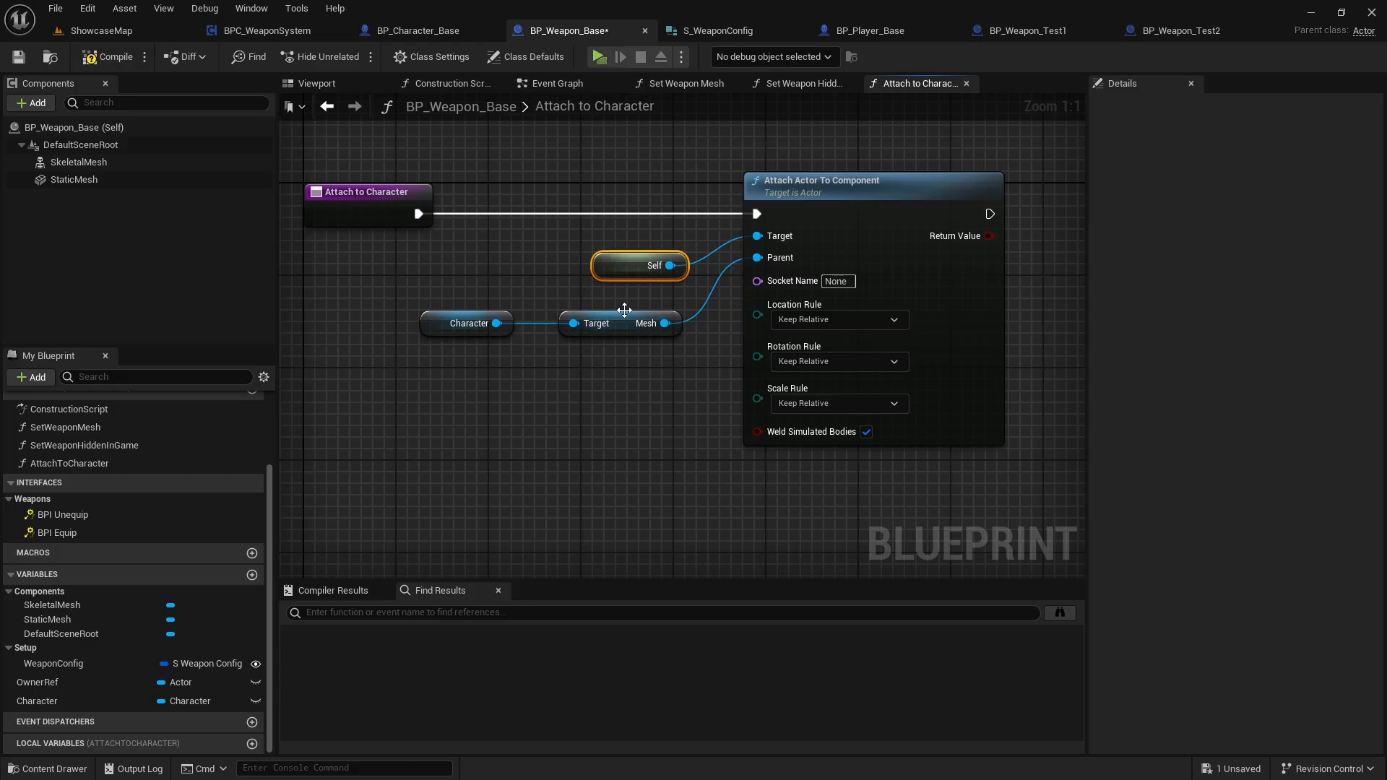
# Add a Weapon Config getter with a Break S_WeaponConfig node that shows only the Attach Socket pin
pyautogui.moveTo(54, 663); pyautogui.dragTo(537, 397)
pyautogui.click(412, 427)
pyautogui.write('b')
pyautogui.click(562, 652)
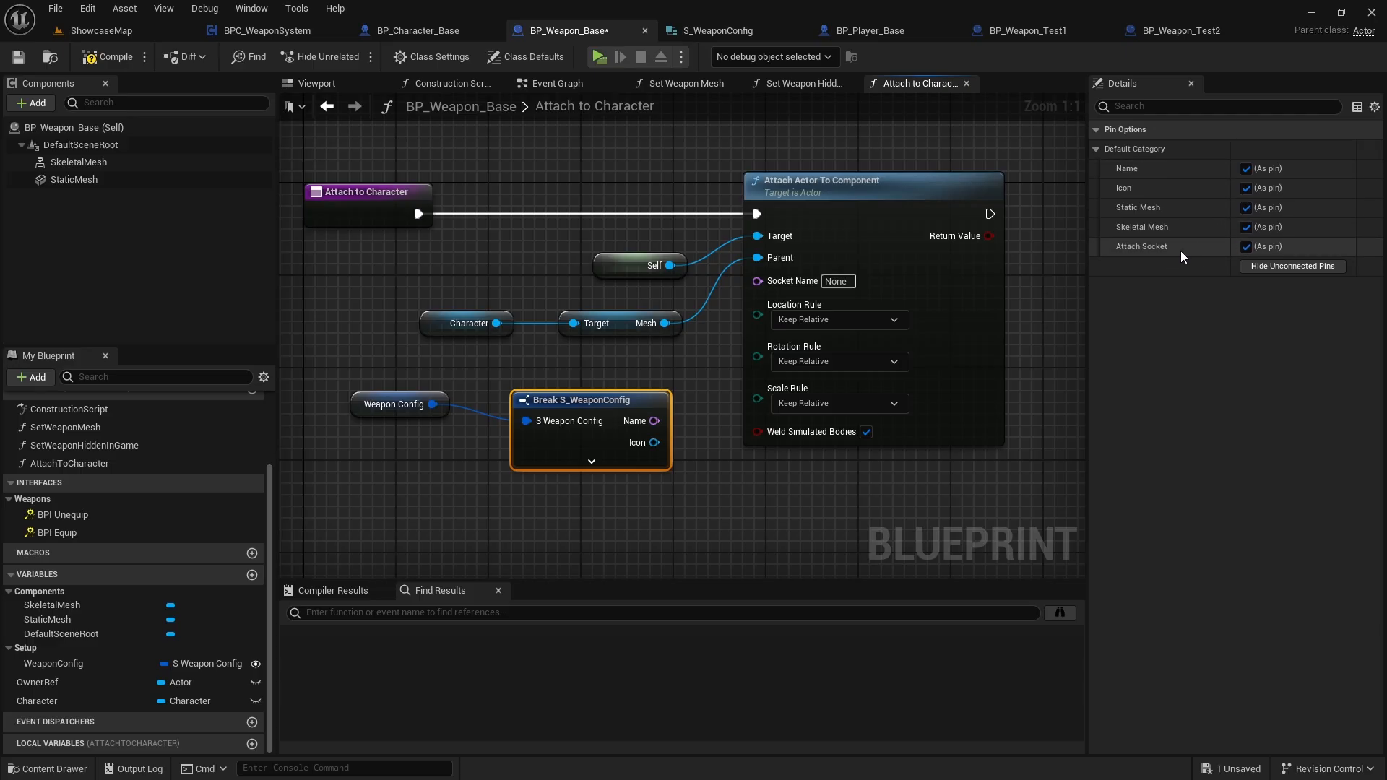
pyautogui.click(1205, 267)
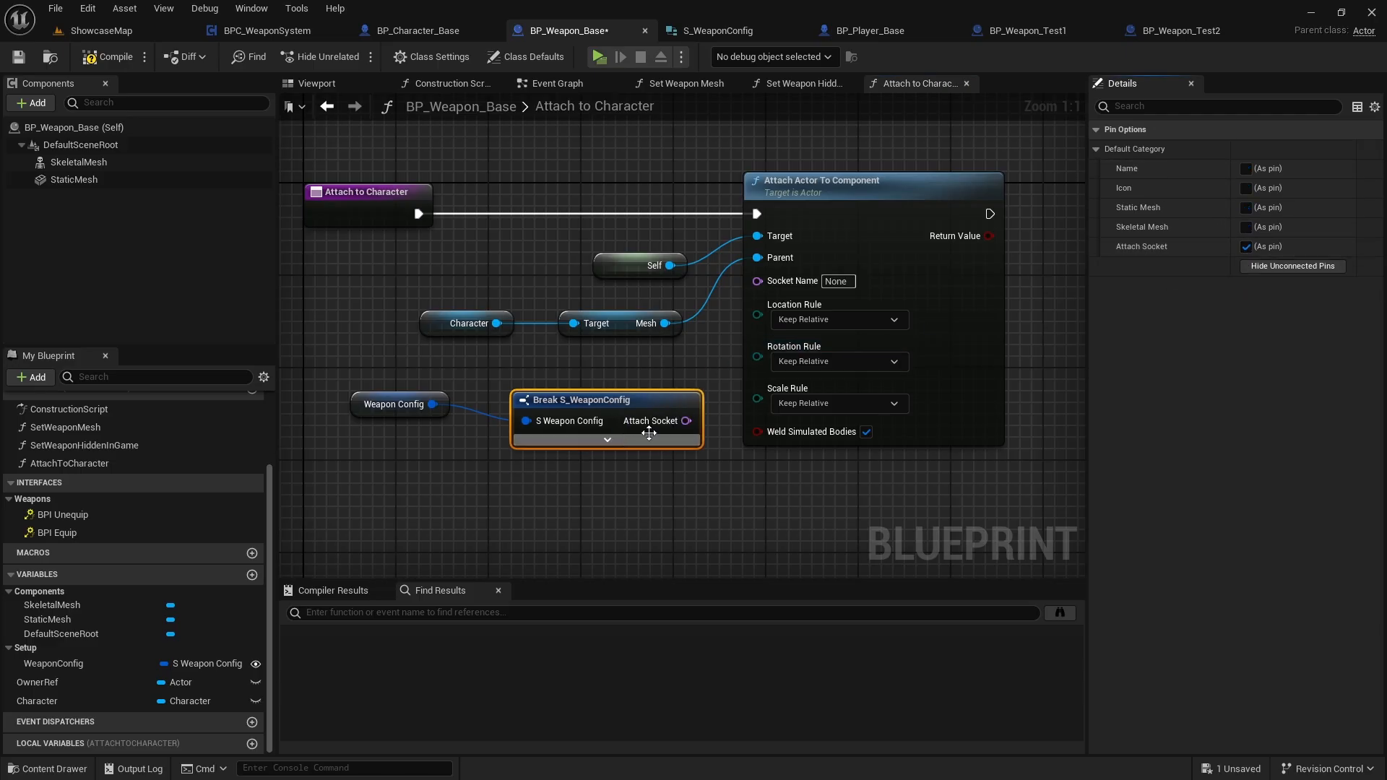
# Connect Attach Socket to the Socket Name of Attach Actor To Component, and move and straighten the Weapon Config and break nodes
pyautogui.moveTo(671, 425); pyautogui.dragTo(758, 282)
pyautogui.moveTo(622, 416); pyautogui.dragTo(621, 378)
pyautogui.keyDown('ctrl'); pyautogui.click(397, 415); pyautogui.keyUp('ctrl')
pyautogui.press('q')
pyautogui.moveTo(624, 435); pyautogui.dragTo(641, 409, button='right')
# Set the Location, Rotation and Scale Rules of Attach Actor To Component to Snap to Target
pyautogui.click(839, 290)
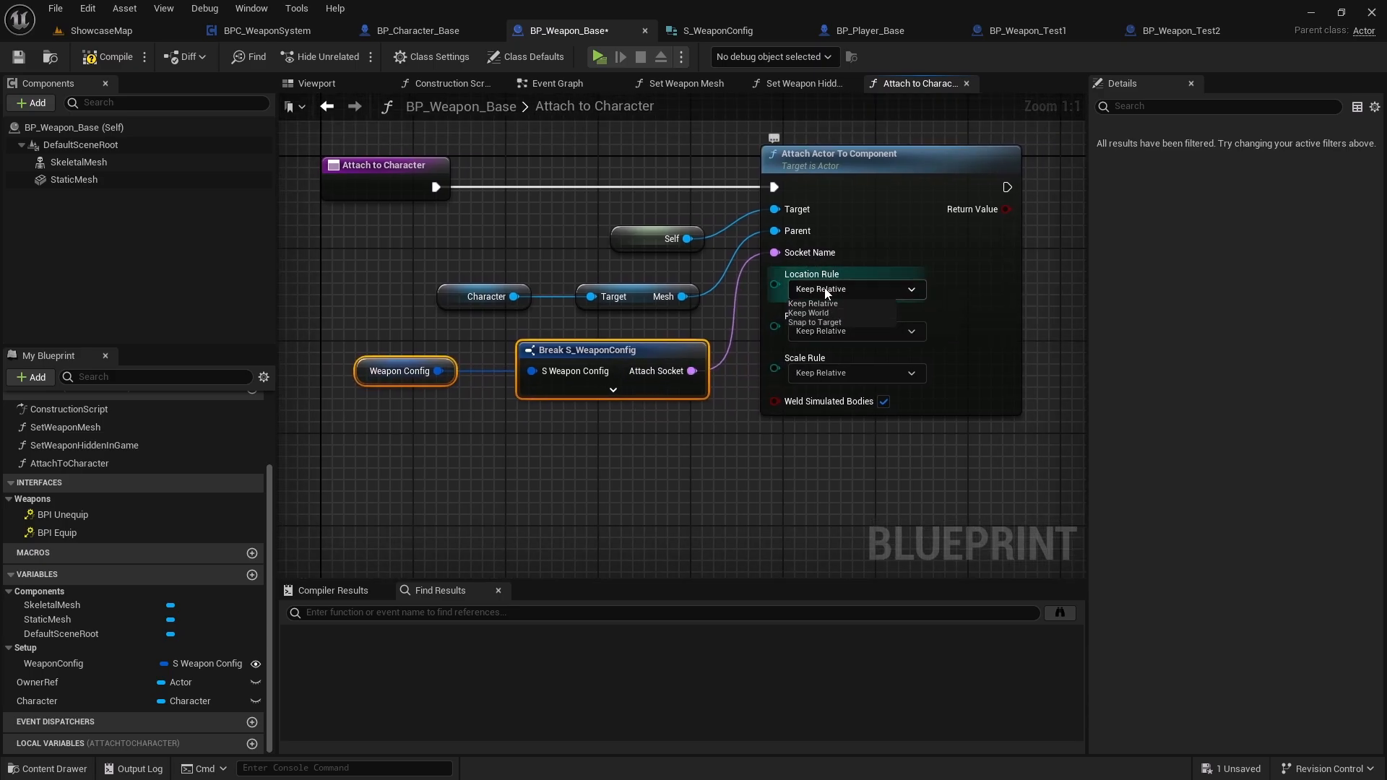
pyautogui.click(832, 316)
pyautogui.click(846, 331)
pyautogui.click(825, 366)
pyautogui.click(847, 373)
pyautogui.click(838, 400)
pyautogui.moveTo(817, 439); pyautogui.dragTo(789, 503, button='right')
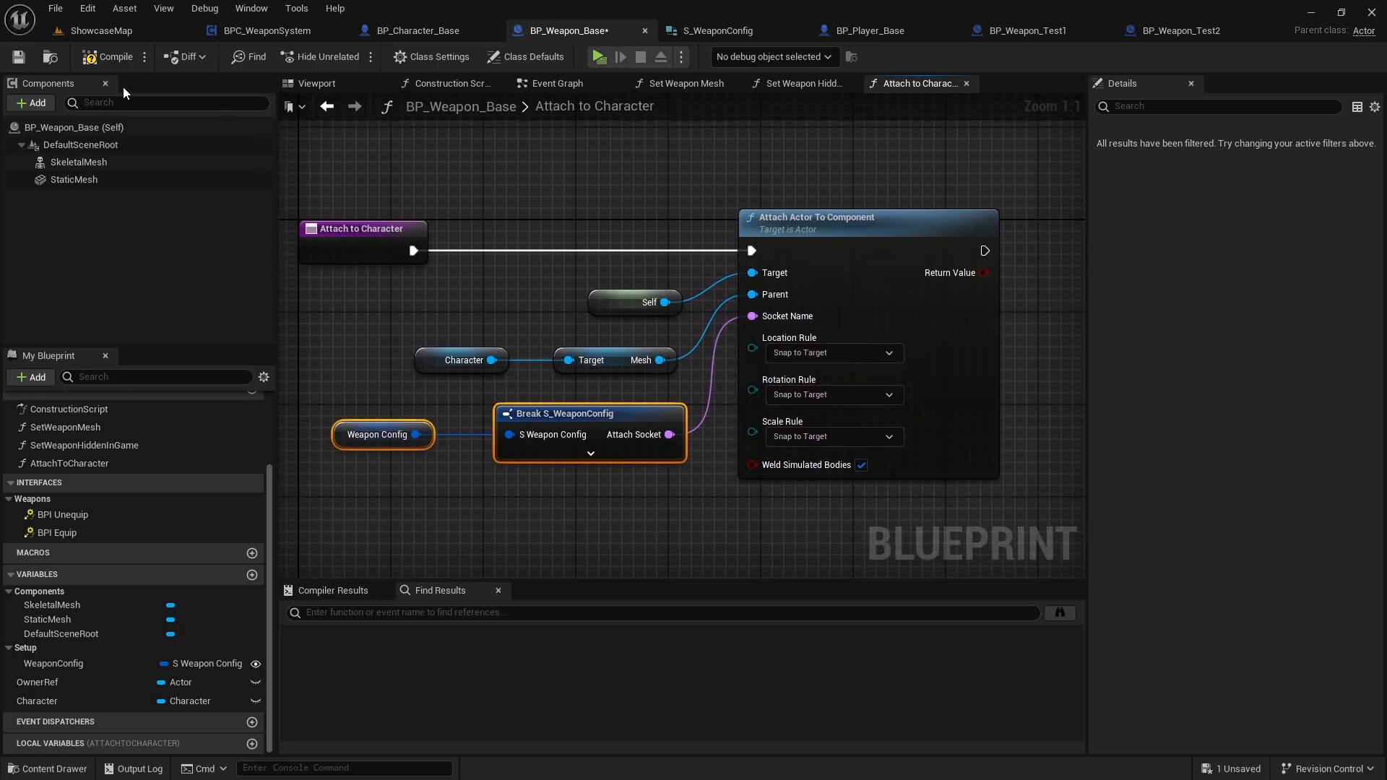
# Call Attach to Character in the Event Graph after Event BPI Equip's Set Weapon Hidden in Game node, and save the blueprint
pyautogui.click(329, 108)
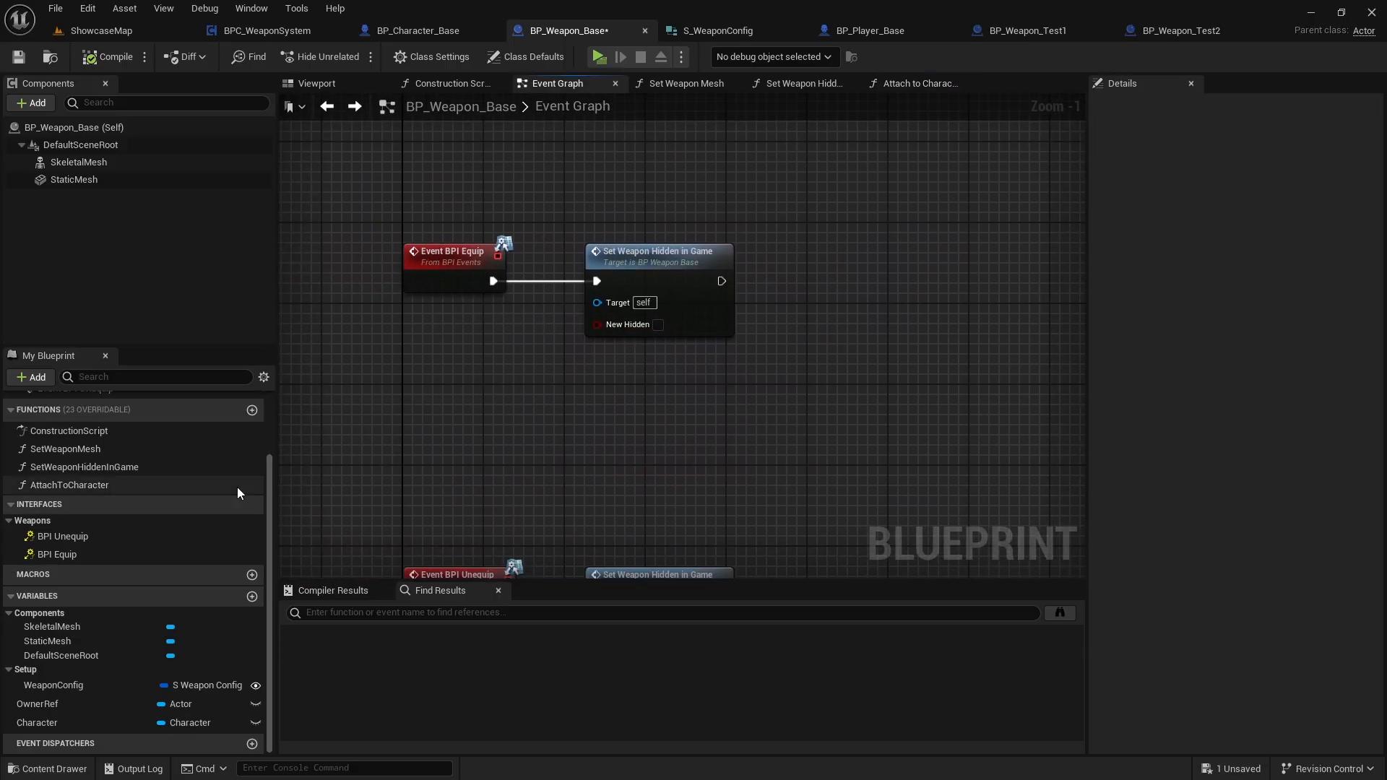
pyautogui.moveTo(80, 487); pyautogui.dragTo(773, 278)
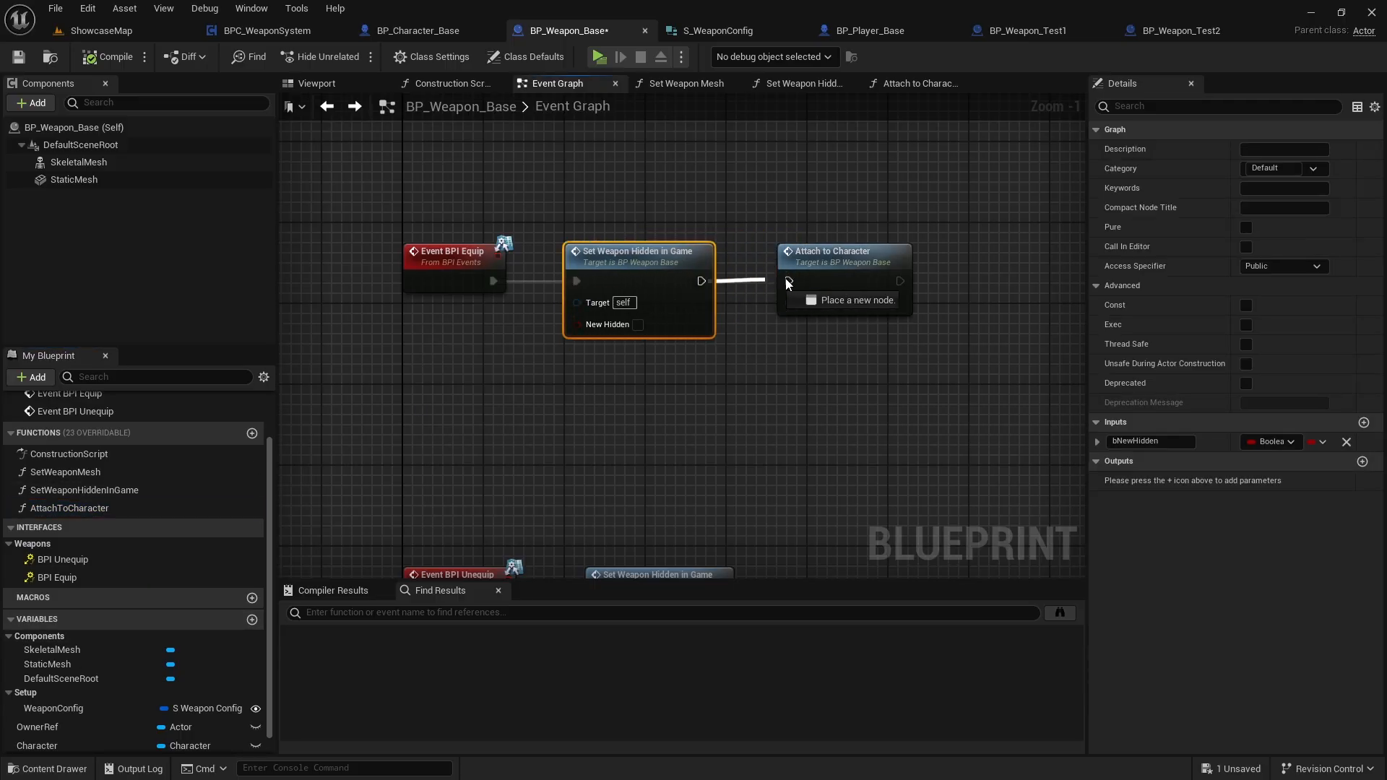
pyautogui.moveTo(666, 277); pyautogui.dragTo(696, 275)
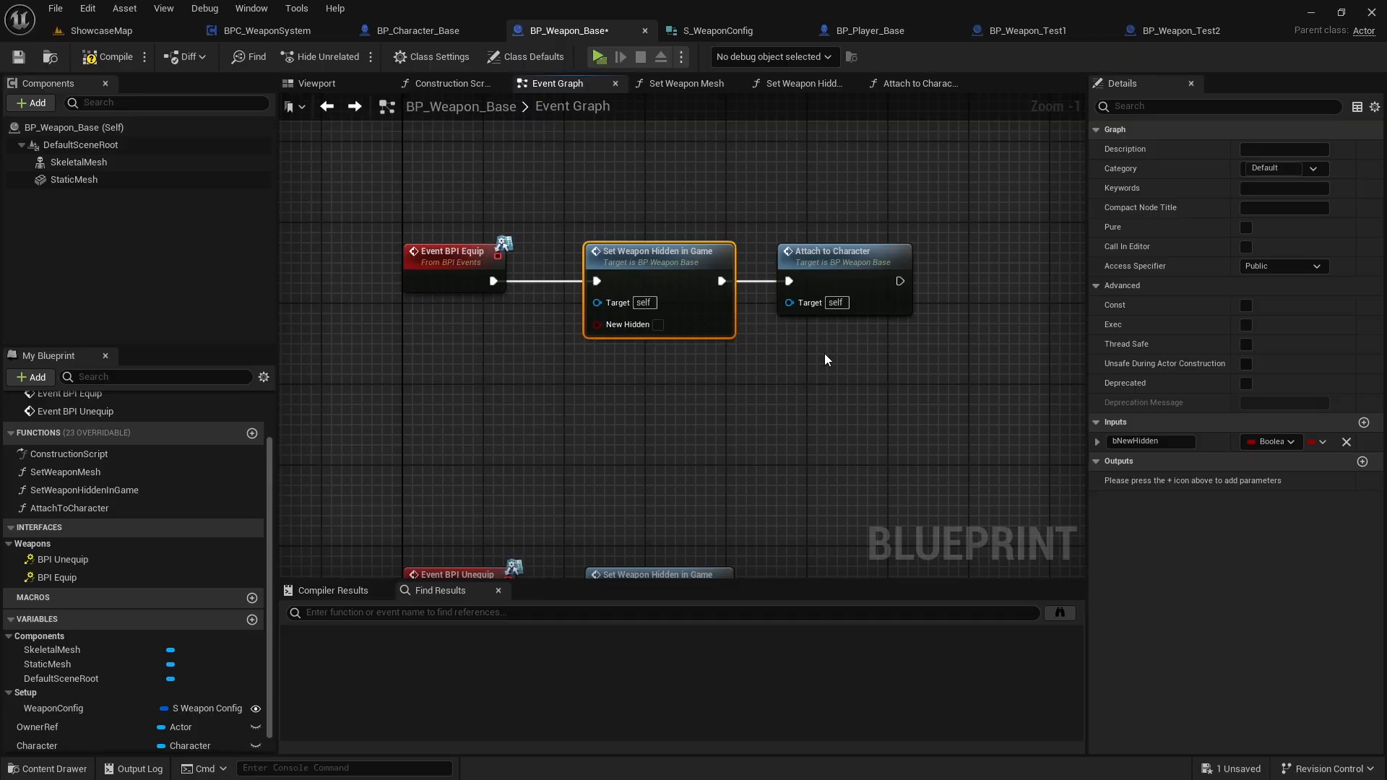
pyautogui.moveTo(825, 349); pyautogui.dragTo(704, 322, button='right')
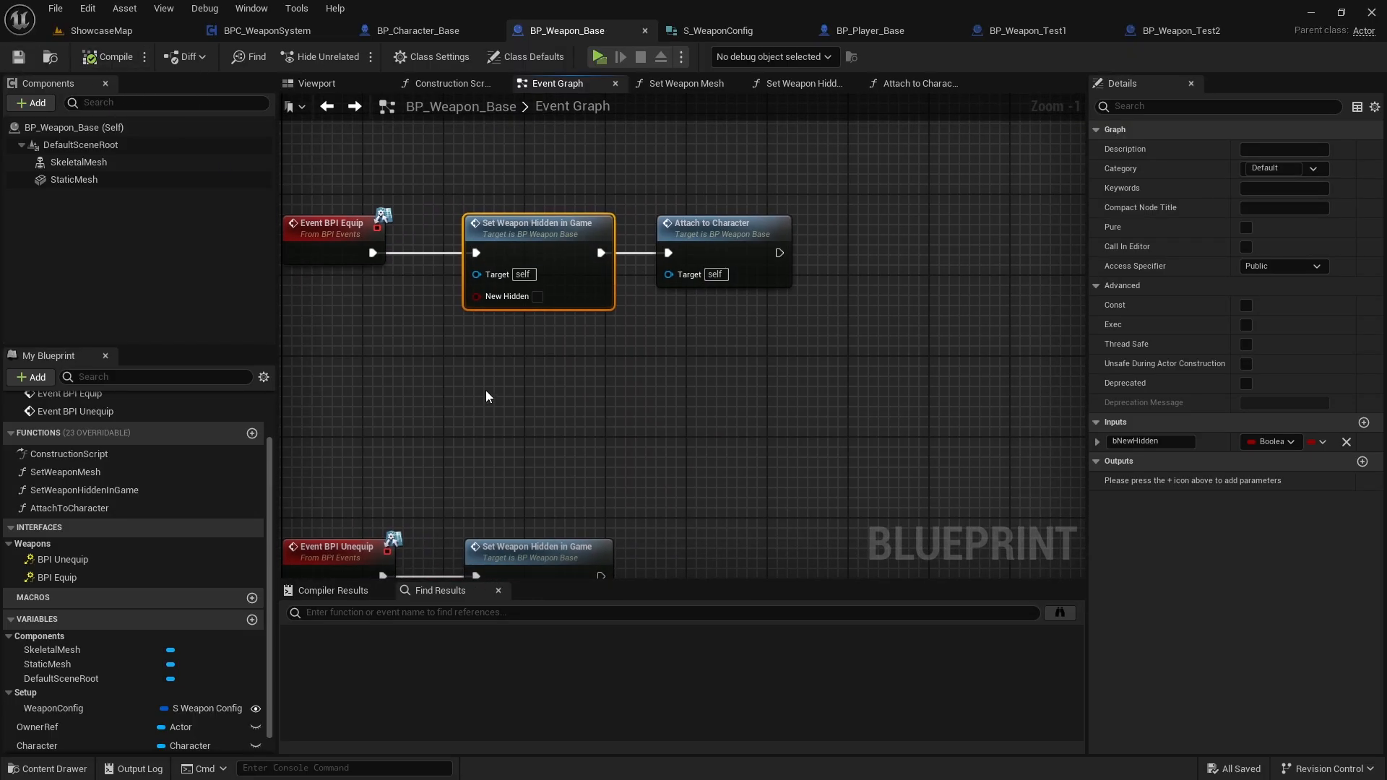
# Set the default Attach Socket of the WeaponConfig variable to root
pyautogui.moveTo(483, 392); pyautogui.dragTo(543, 348, button='right')
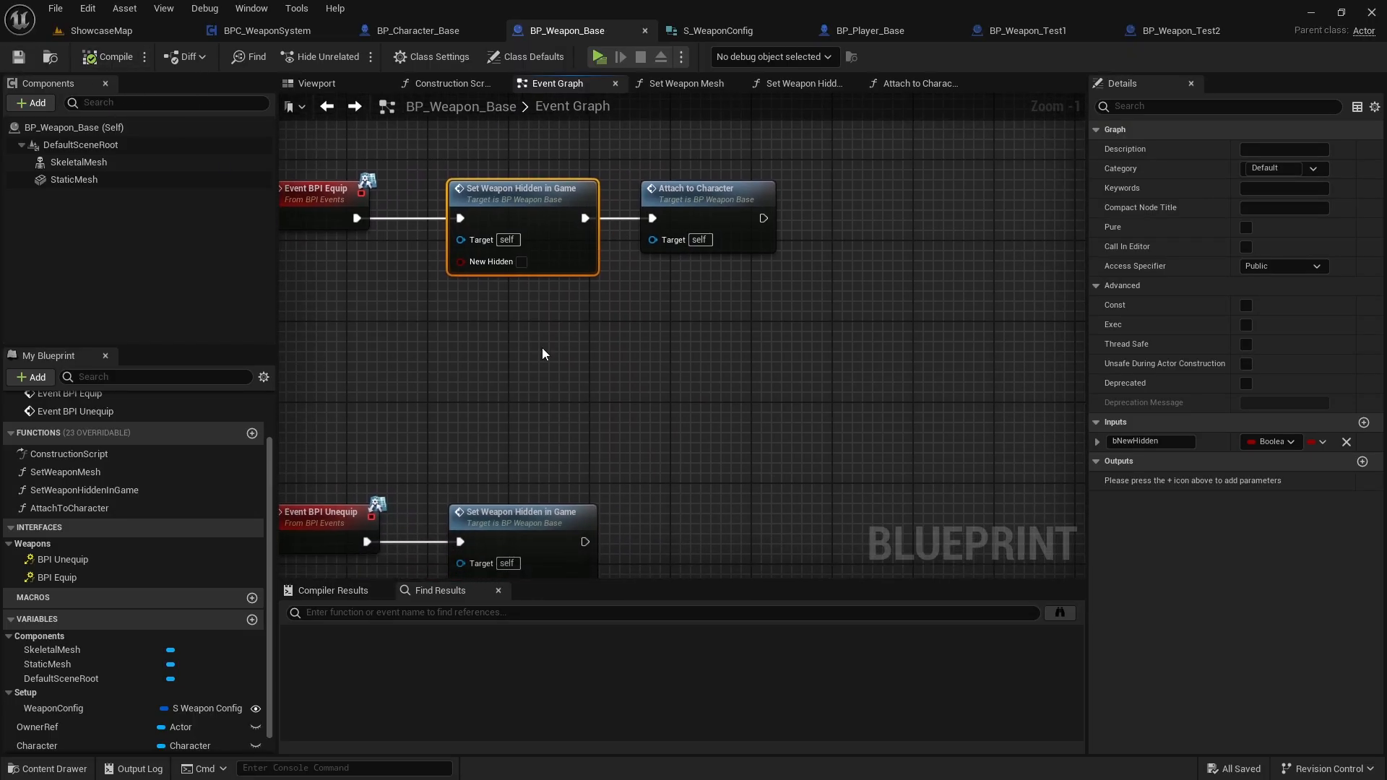
pyautogui.moveTo(714, 320); pyautogui.dragTo(619, 338, button='right')
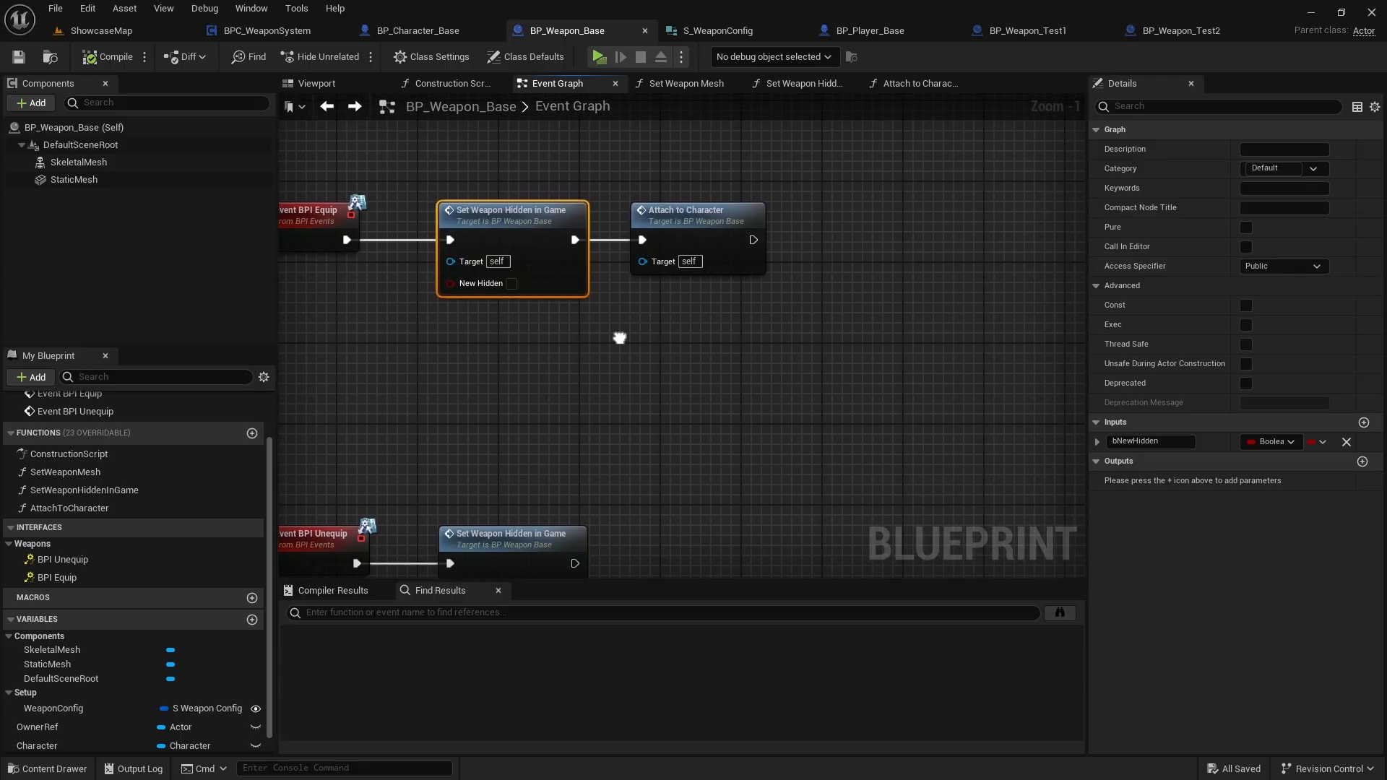
pyautogui.scroll(-1, 269, 476)
pyautogui.click(81, 679)
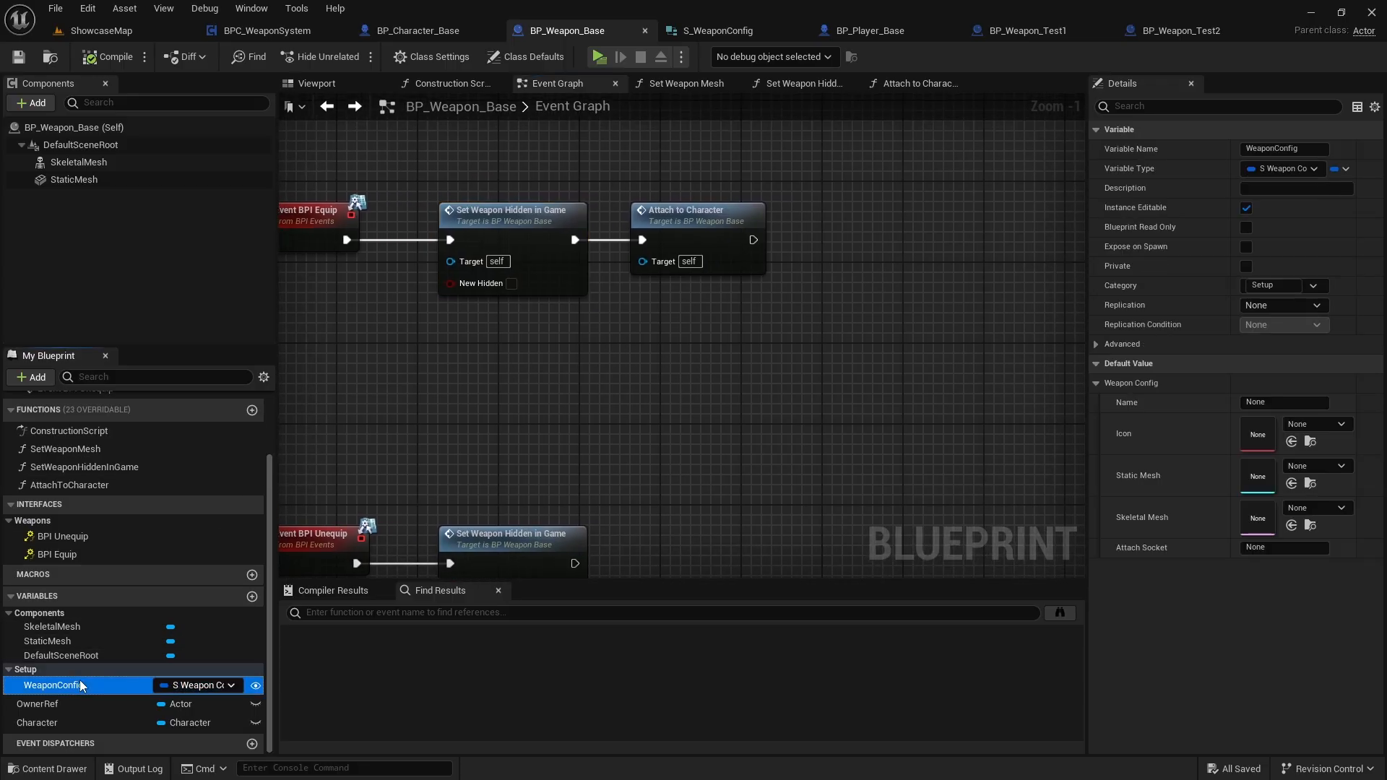
pyautogui.click(1286, 548)
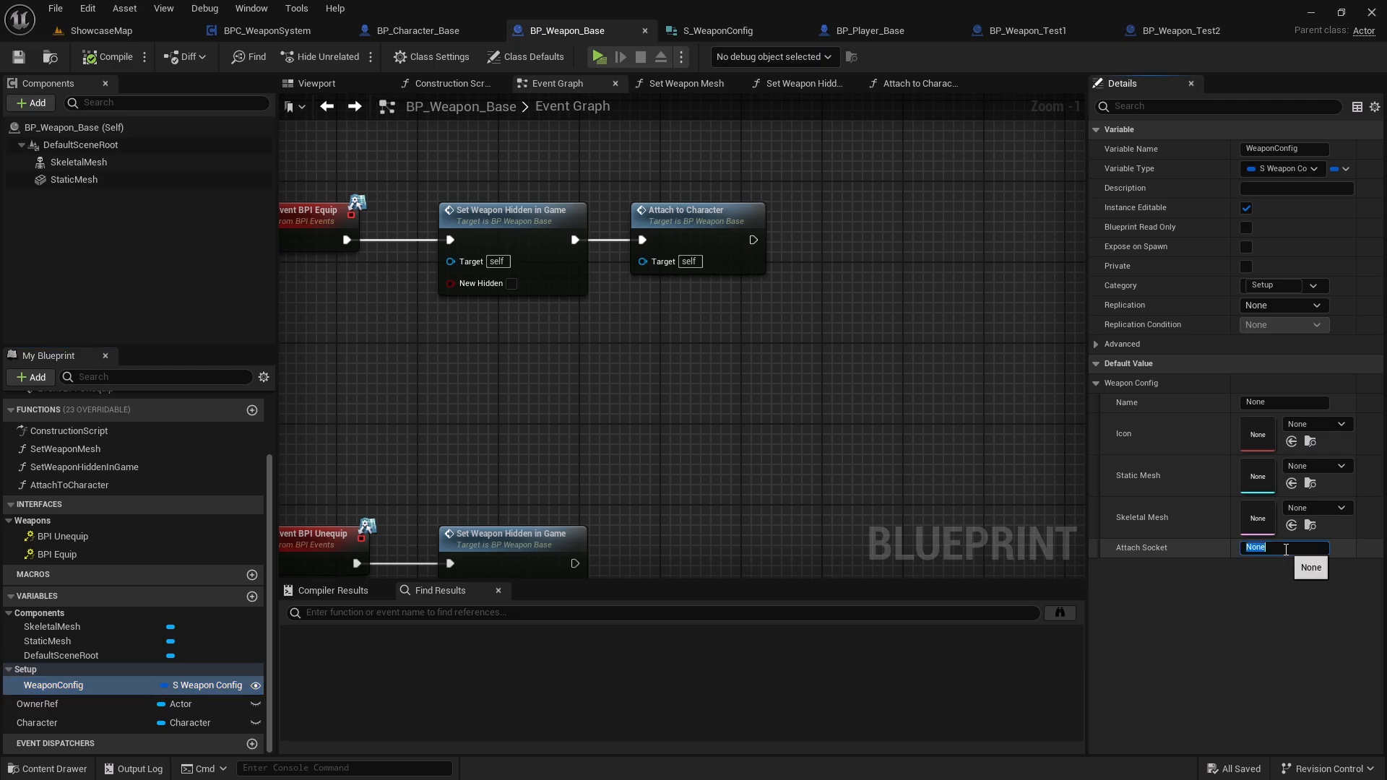
pyautogui.write('root')
pyautogui.press('Return')
# Play-test the game, running the character around to check how the attached weapon behaves, and end the preview
pyautogui.click(598, 58)
pyautogui.press('w')
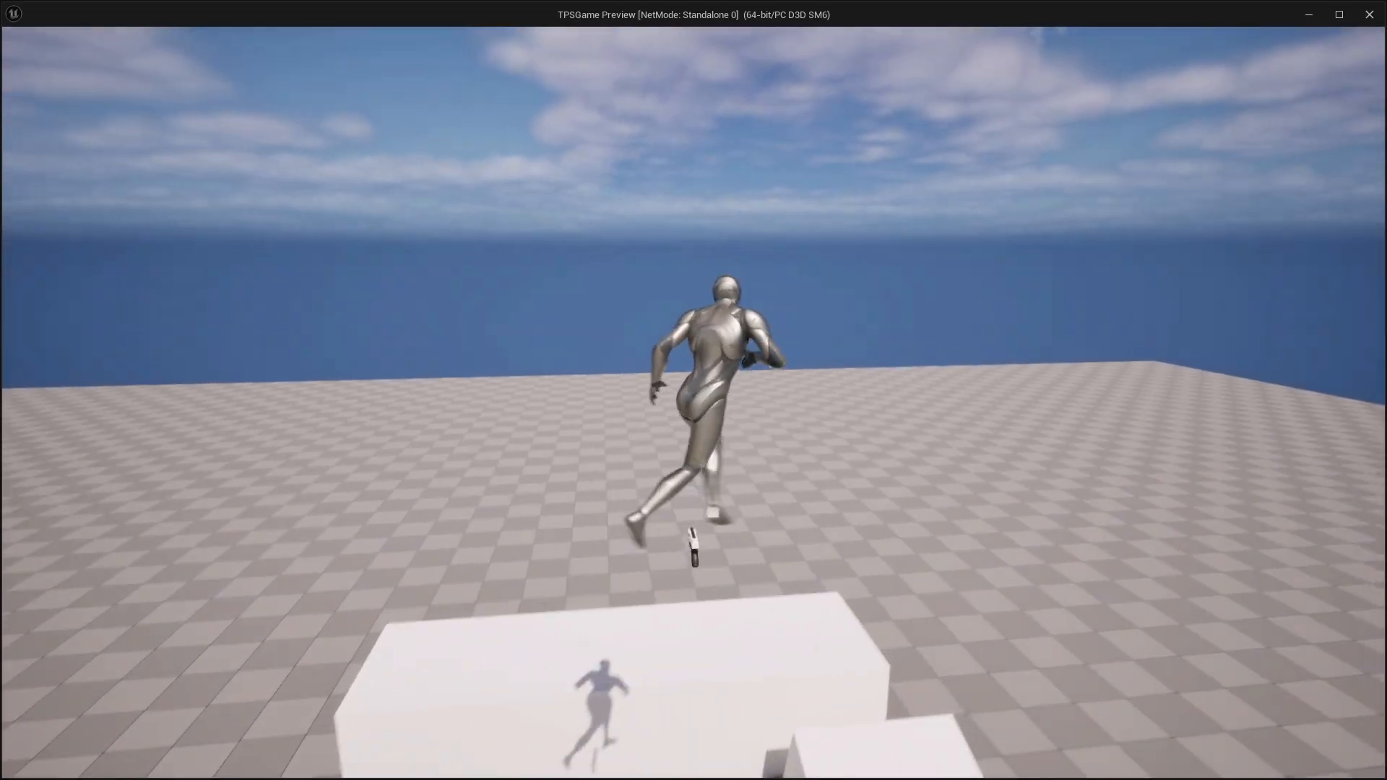
pyautogui.press('w')
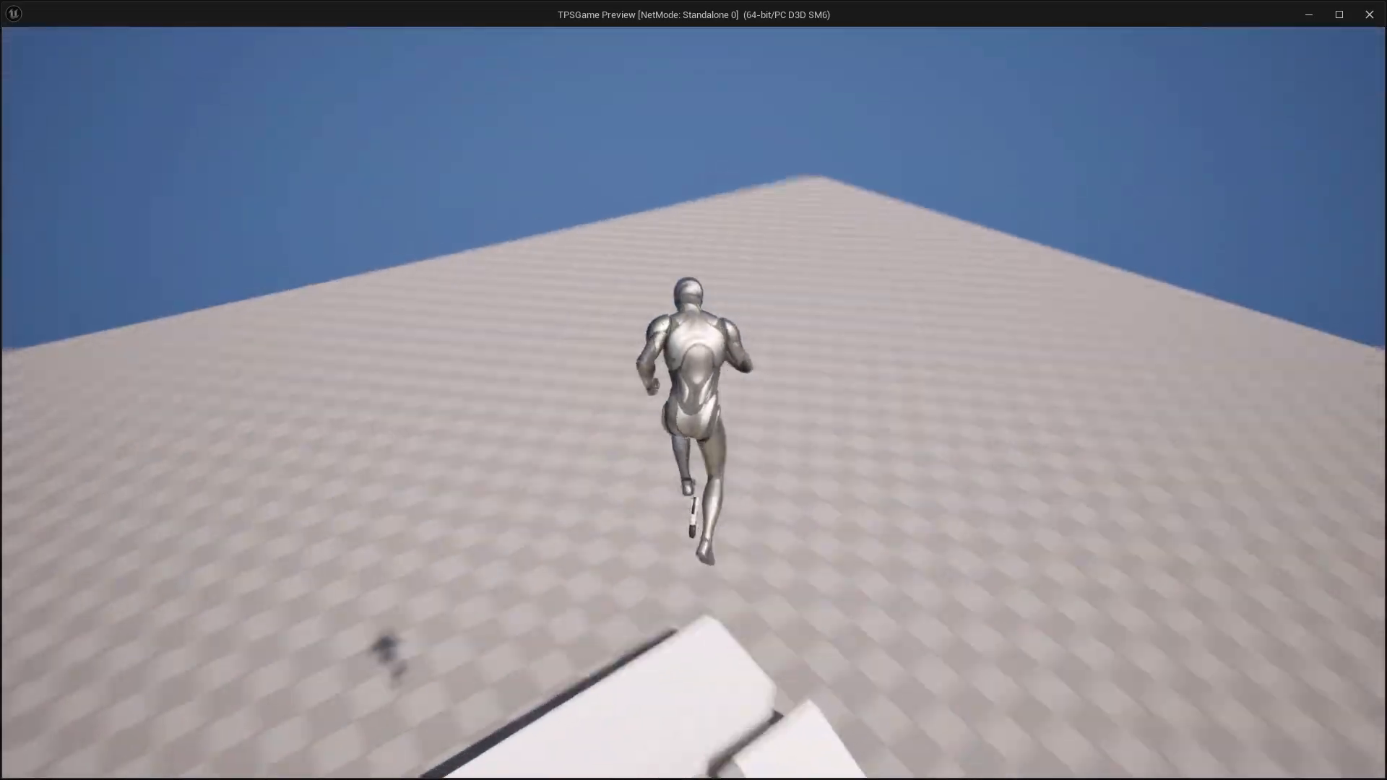
pyautogui.press('w')
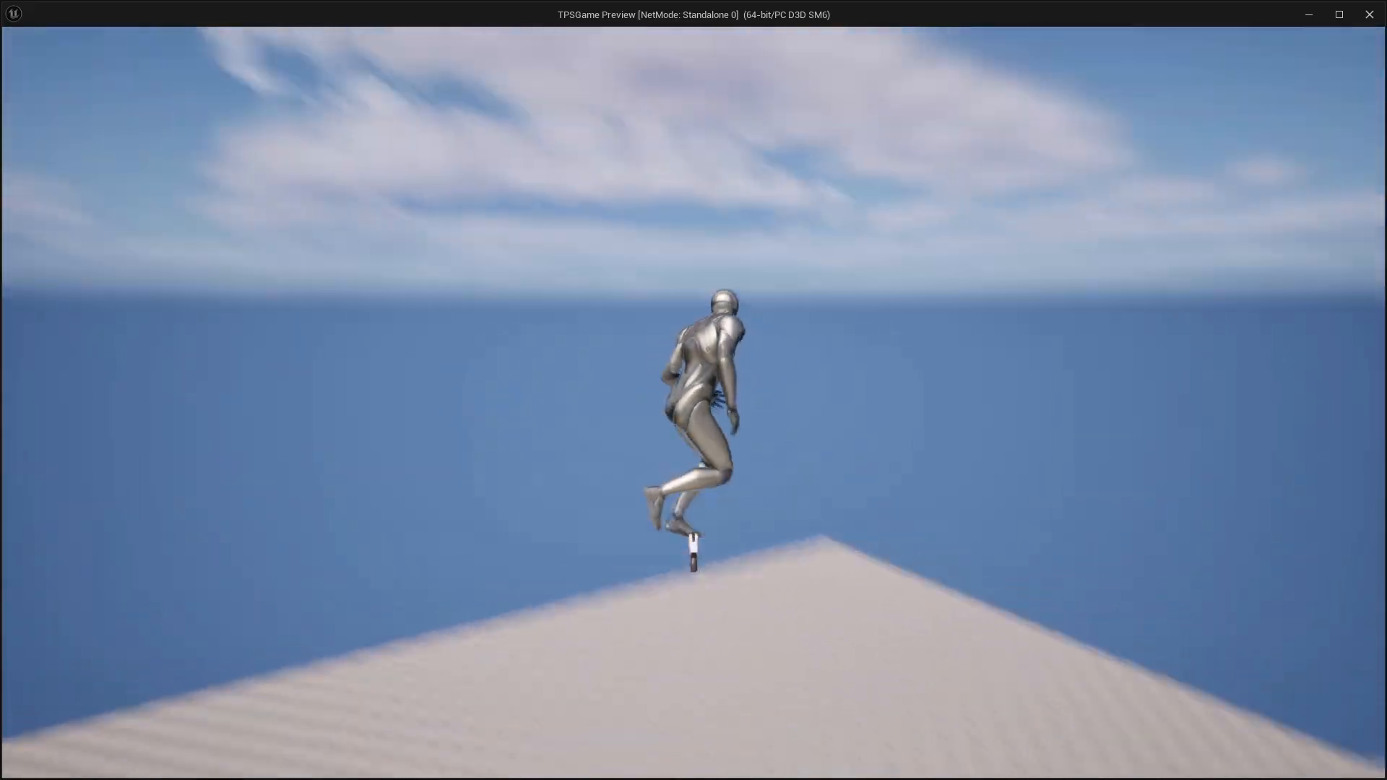
pyautogui.press('Escape')
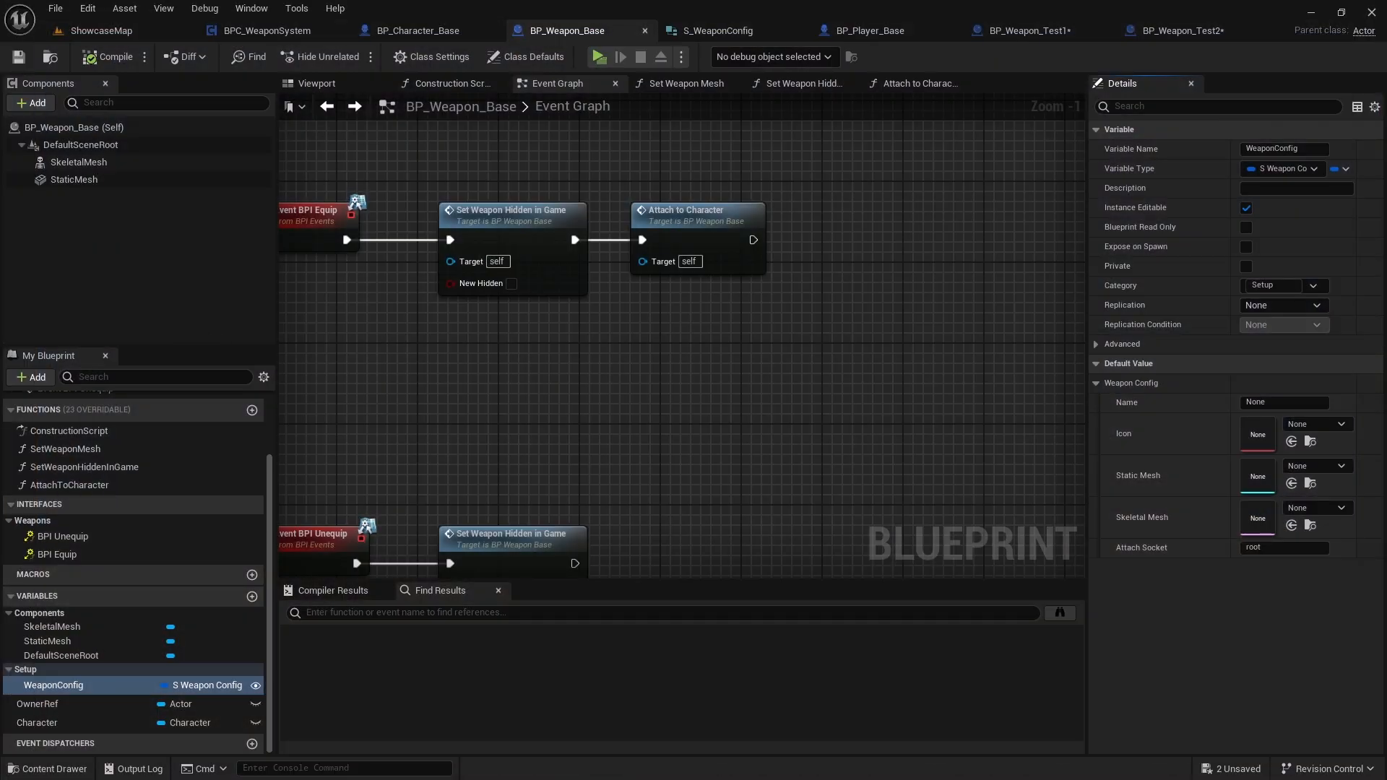
# Examine and compare the collision presets of the SkeletalMesh and StaticMesh components in the base weapon blueprint
pyautogui.click(94, 164)
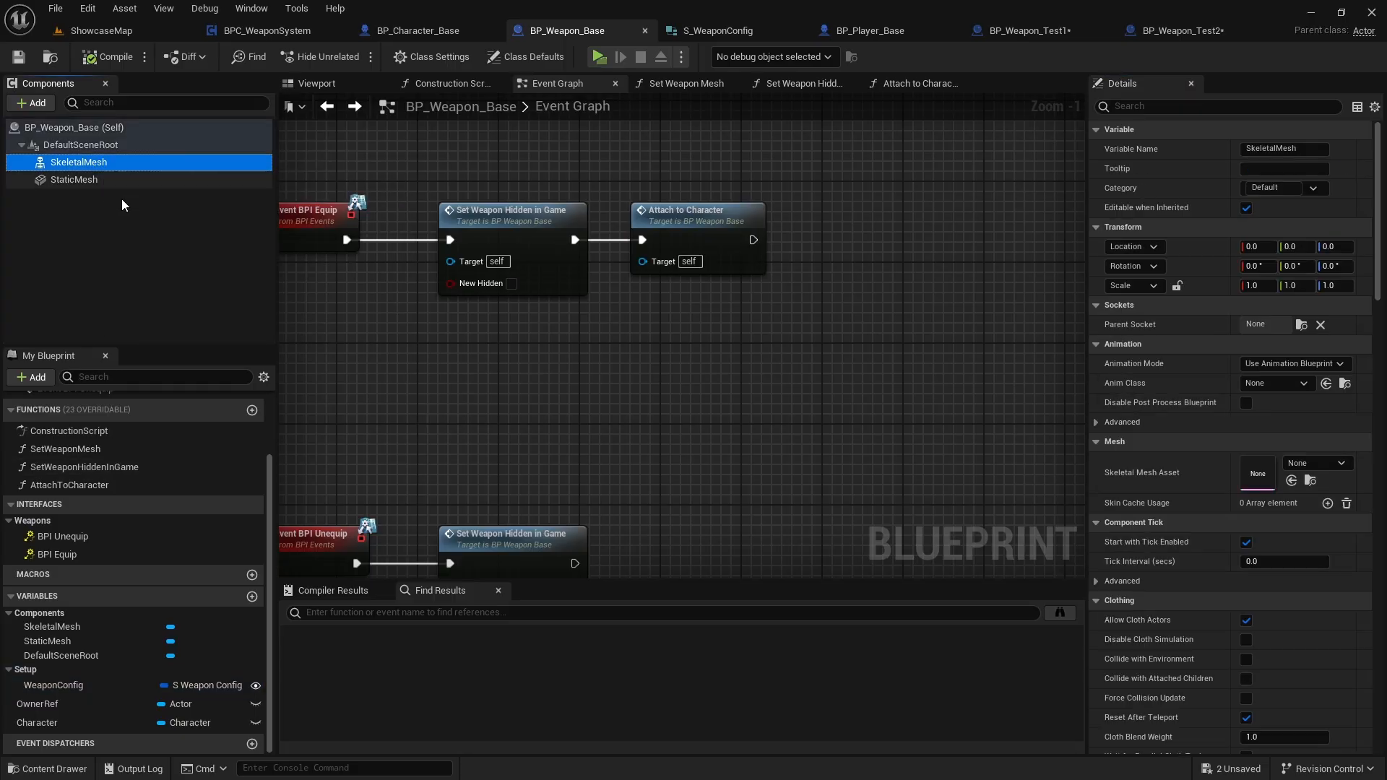
pyautogui.scroll(-15, 1150, 449)
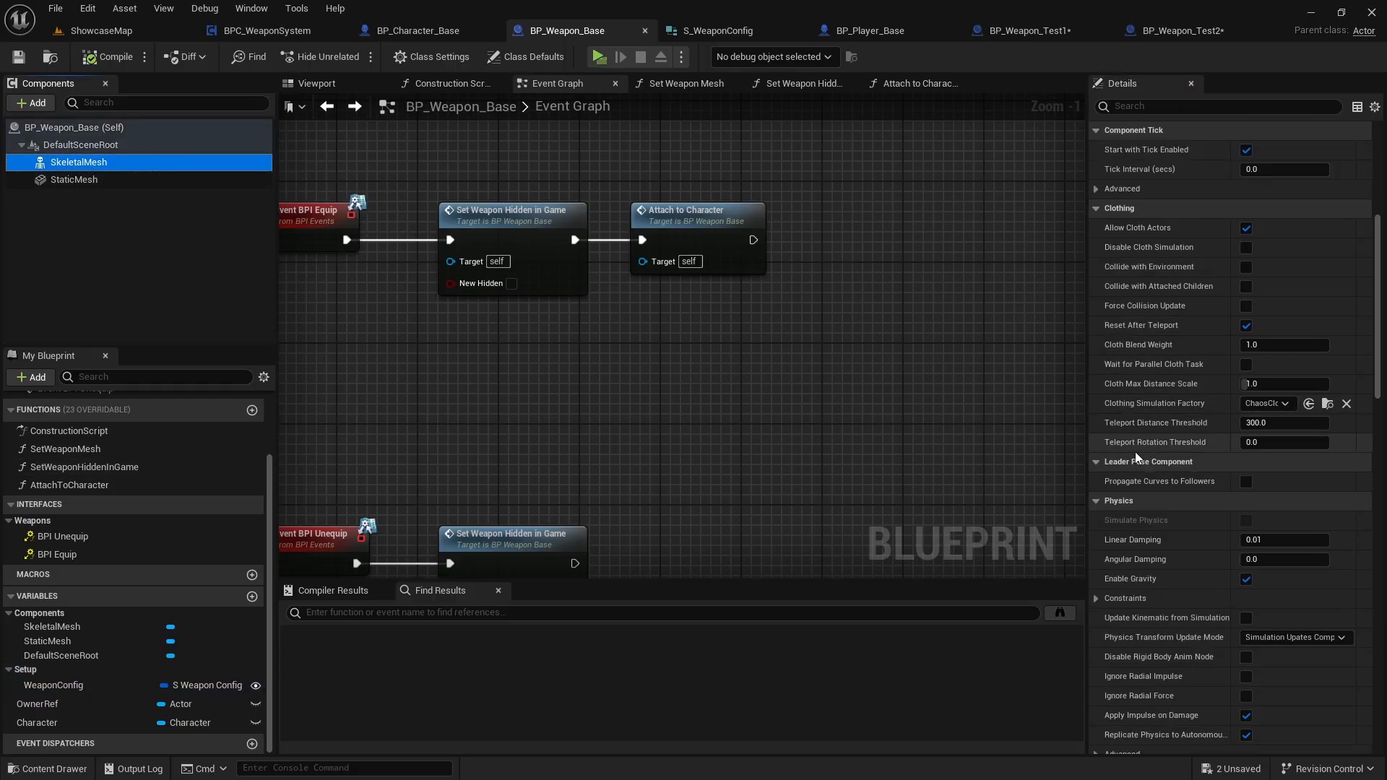
pyautogui.scroll(-2, 1150, 446)
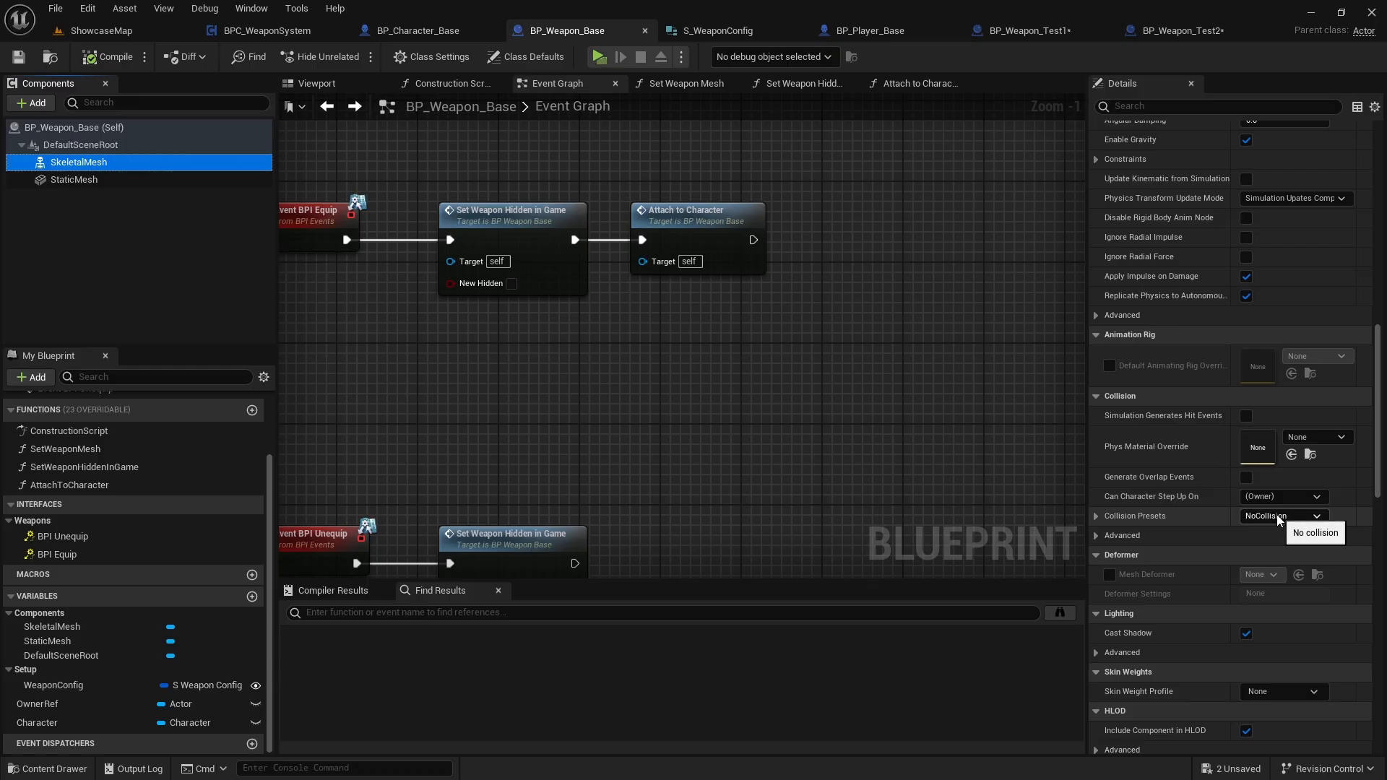
pyautogui.click(94, 179)
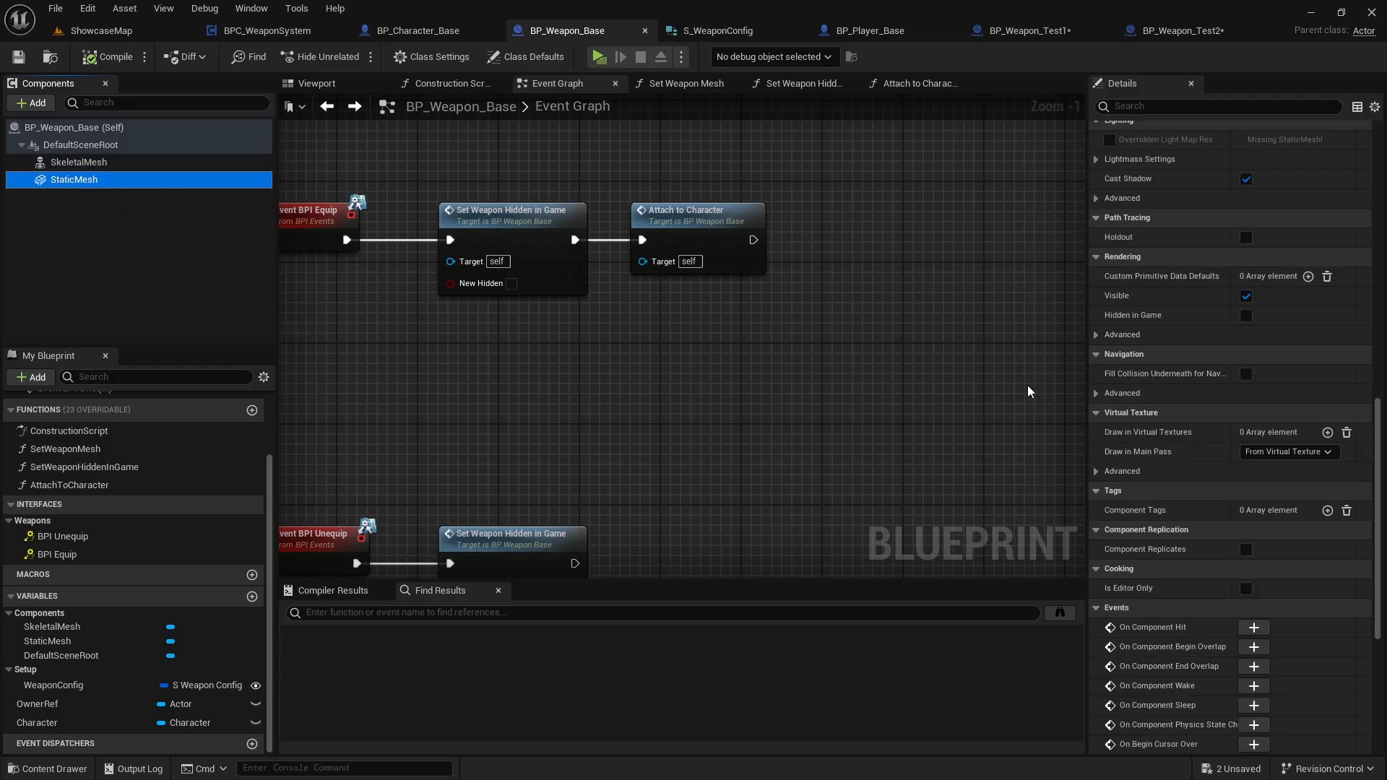
pyautogui.scroll(-3, 1237, 436)
pyautogui.scroll(8, 1235, 436)
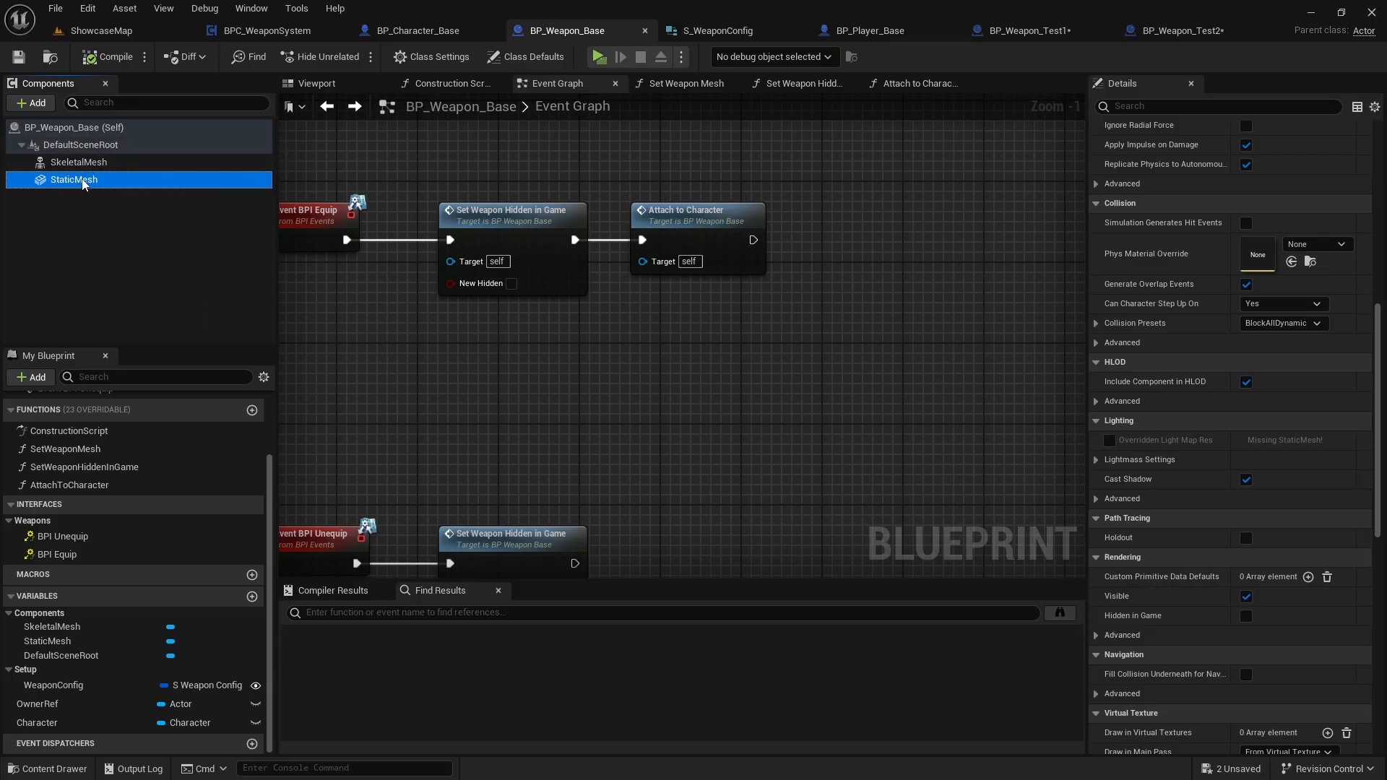
pyautogui.click(132, 166)
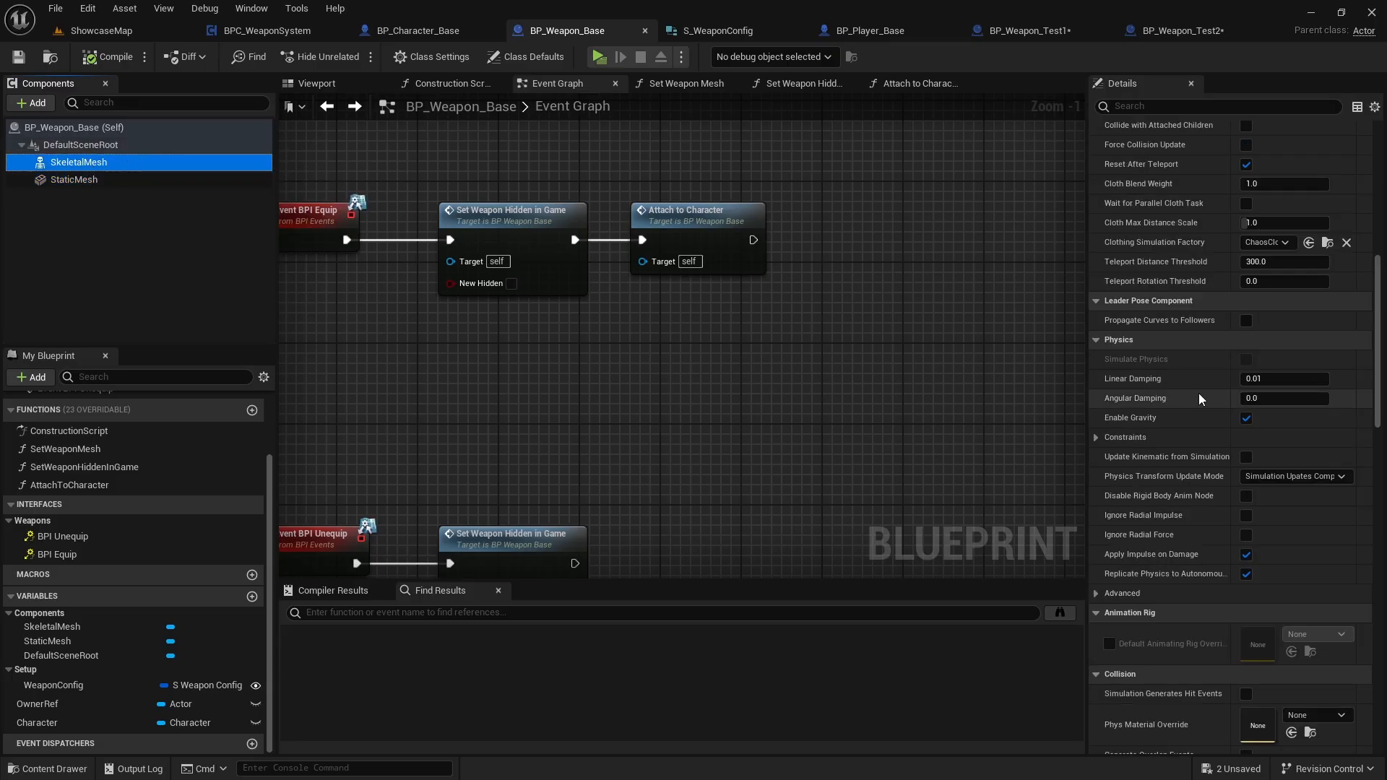
pyautogui.scroll(-5, 1200, 400)
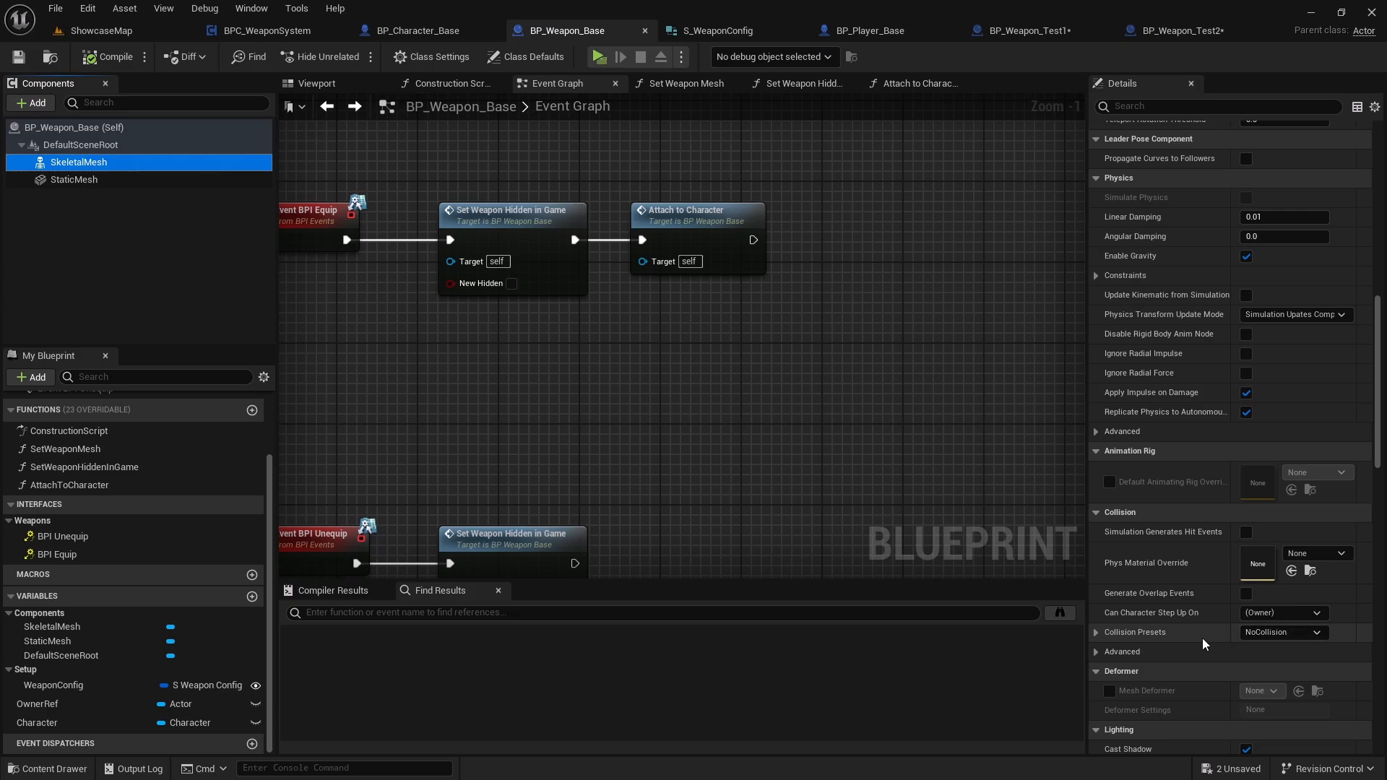
# Set the StaticMesh component's Collision Presets to NoCollision, and compile and save the weapon blueprint
pyautogui.click(108, 180)
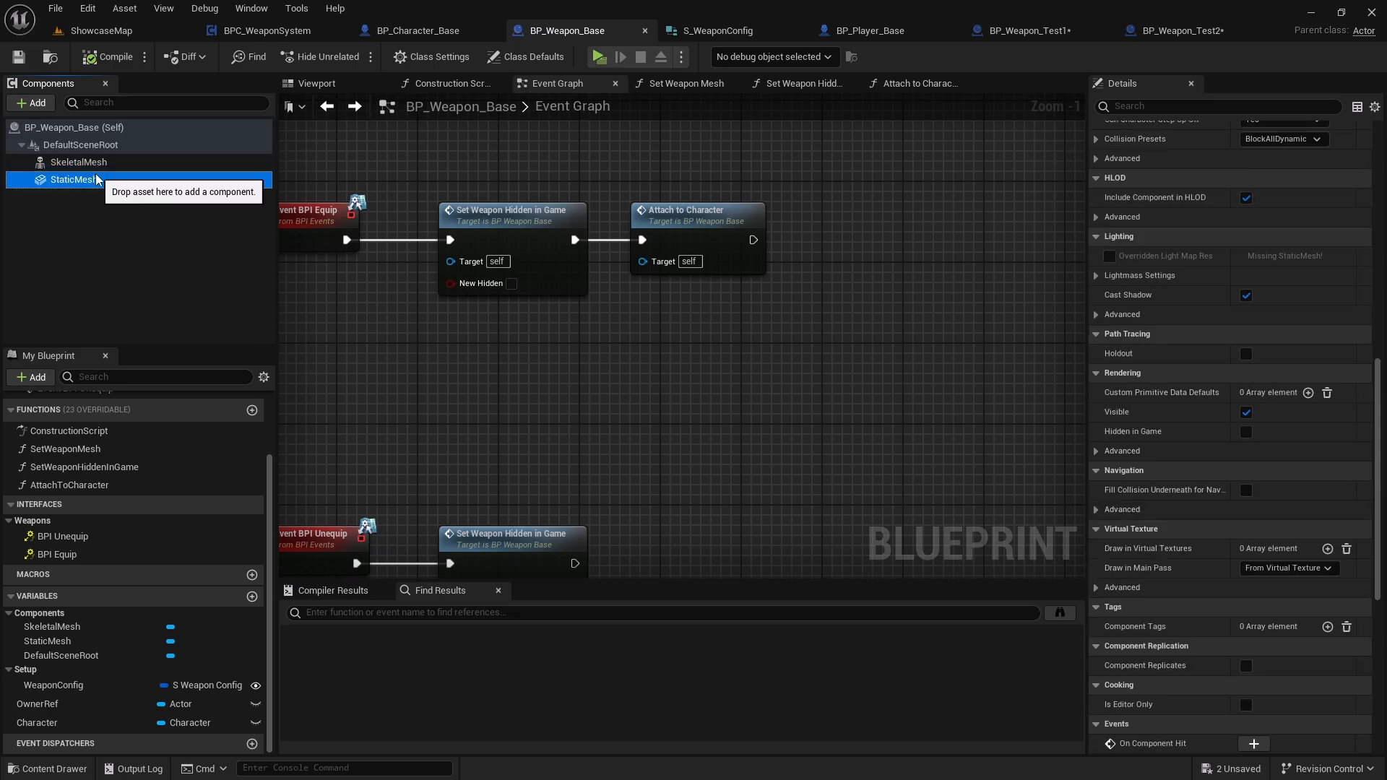
pyautogui.scroll(1, 1178, 390)
pyautogui.scroll(6, 1179, 390)
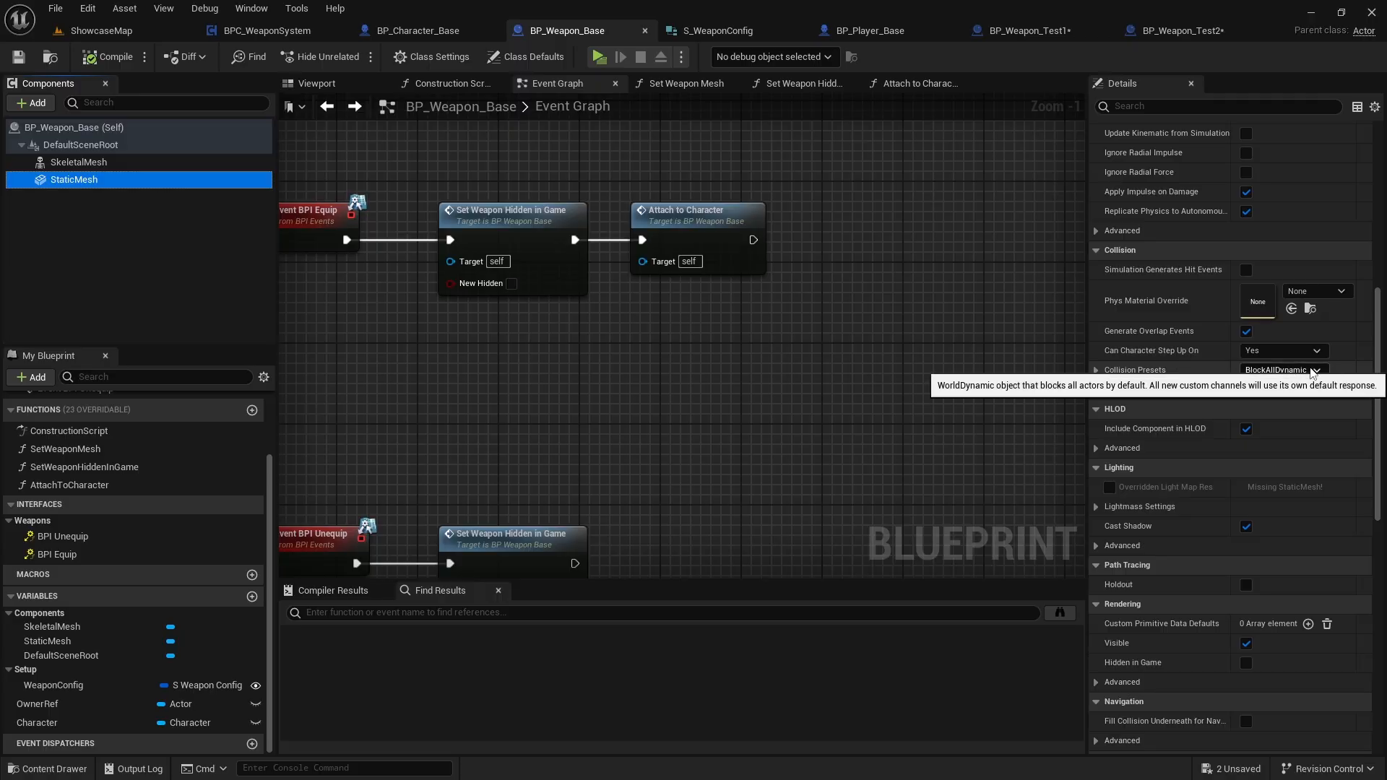
pyautogui.click(1292, 371)
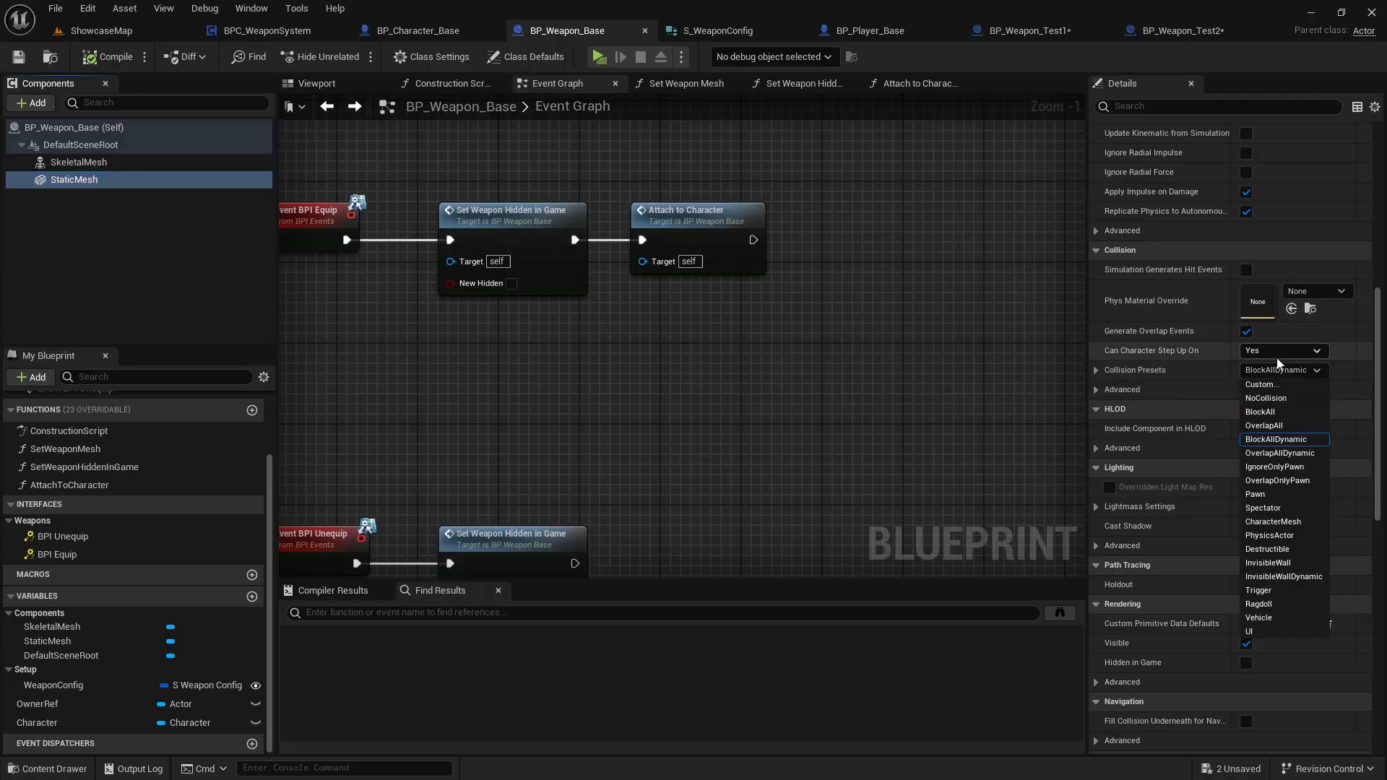
pyautogui.click(1285, 399)
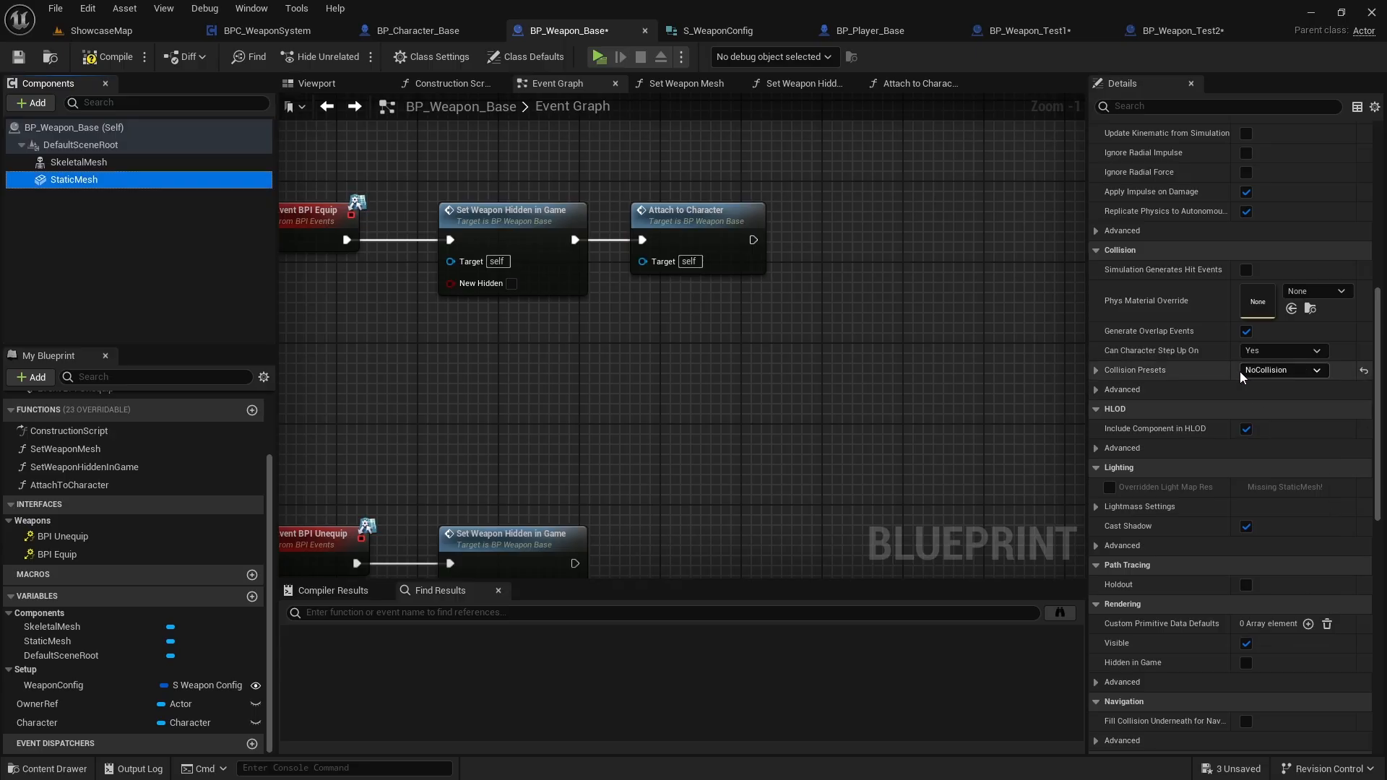
pyautogui.click(112, 60)
pyautogui.click(19, 56)
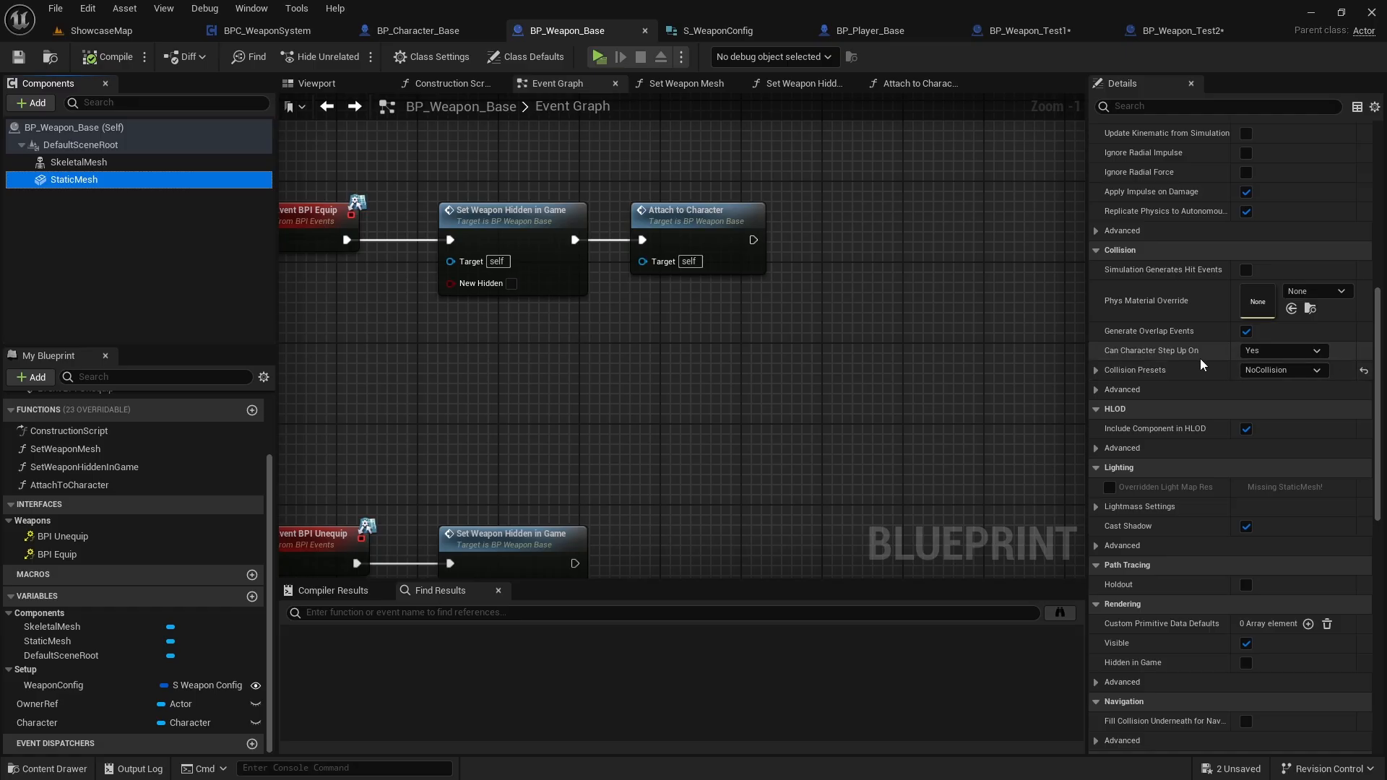
# Play-test the game again, running and jumping with the attached weapon to check the character's movement, and end the preview
pyautogui.click(599, 56)
pyautogui.press('w')
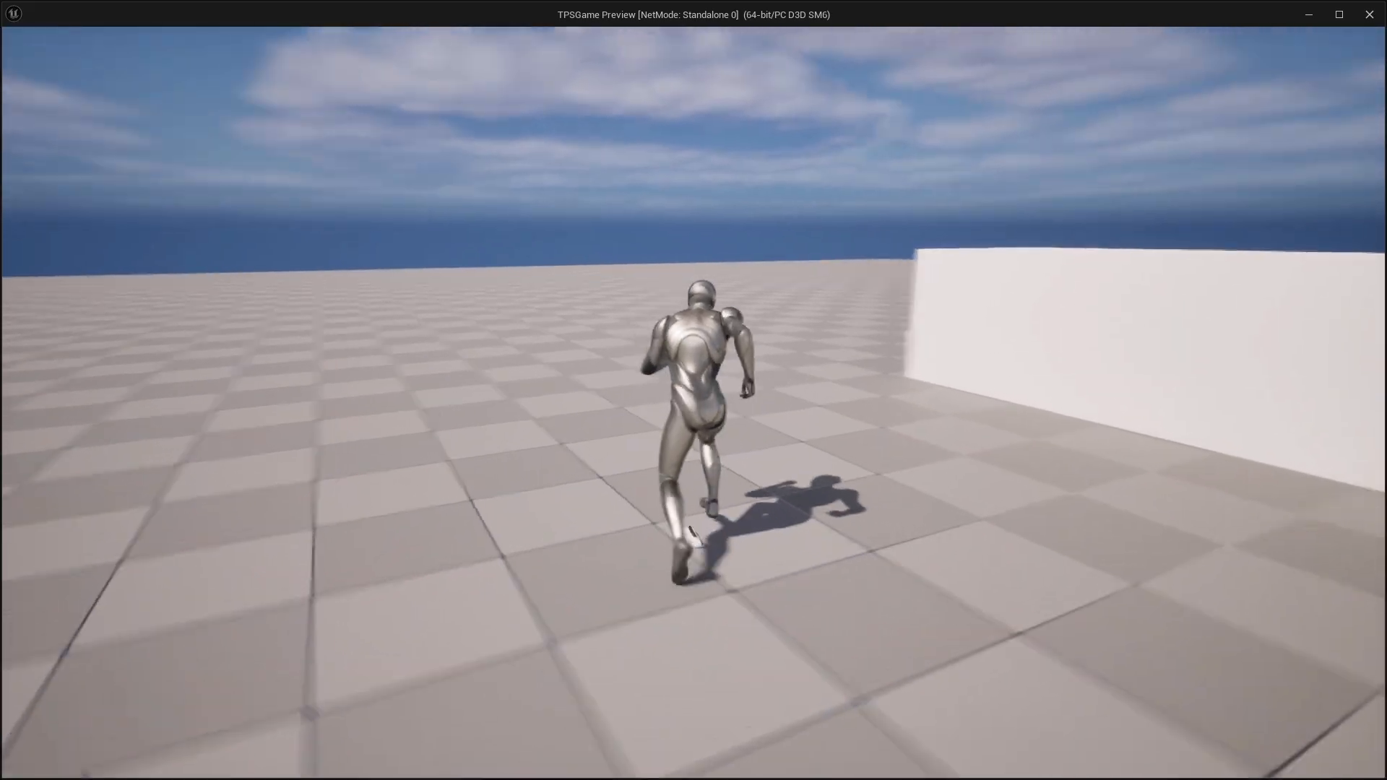
pyautogui.press('space')
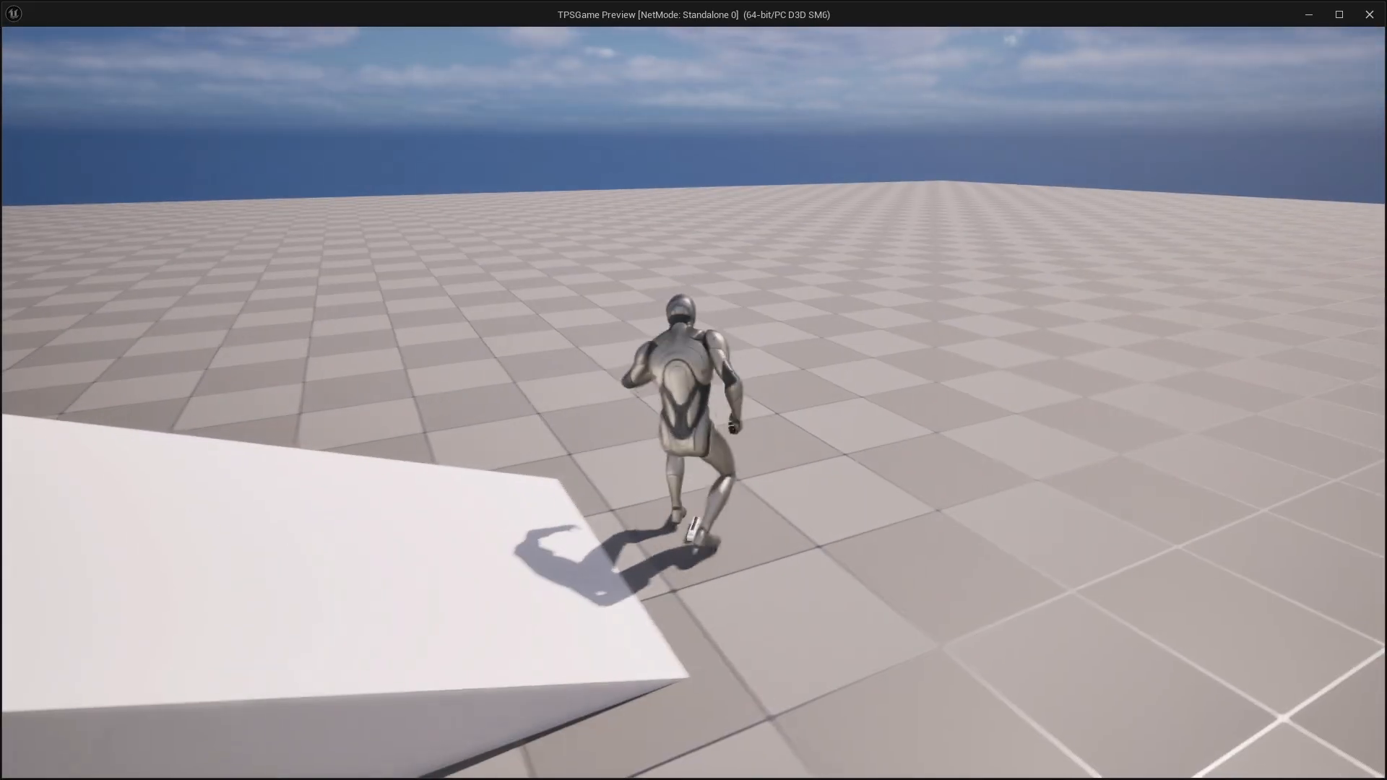
pyautogui.press('space')
pyautogui.press('space')
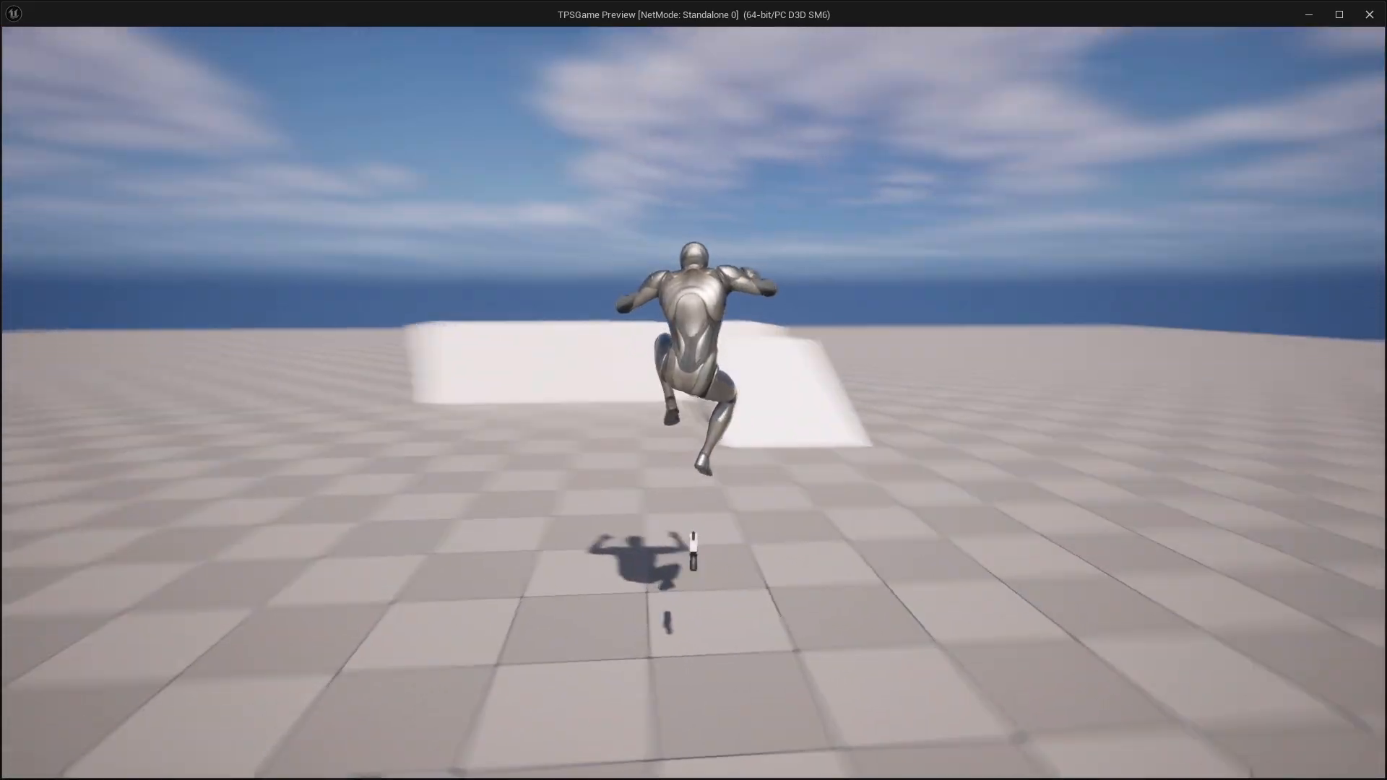
pyautogui.press('space')
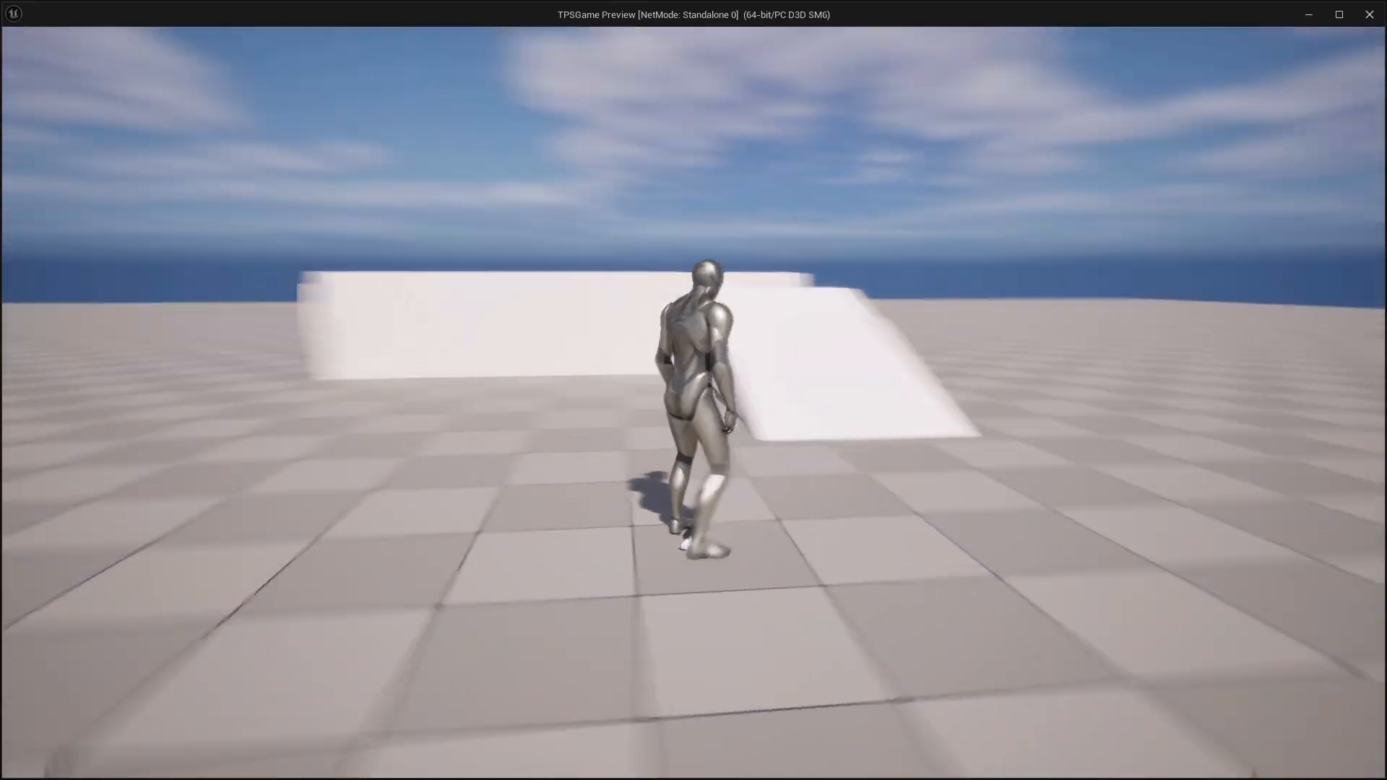
pyautogui.press('space')
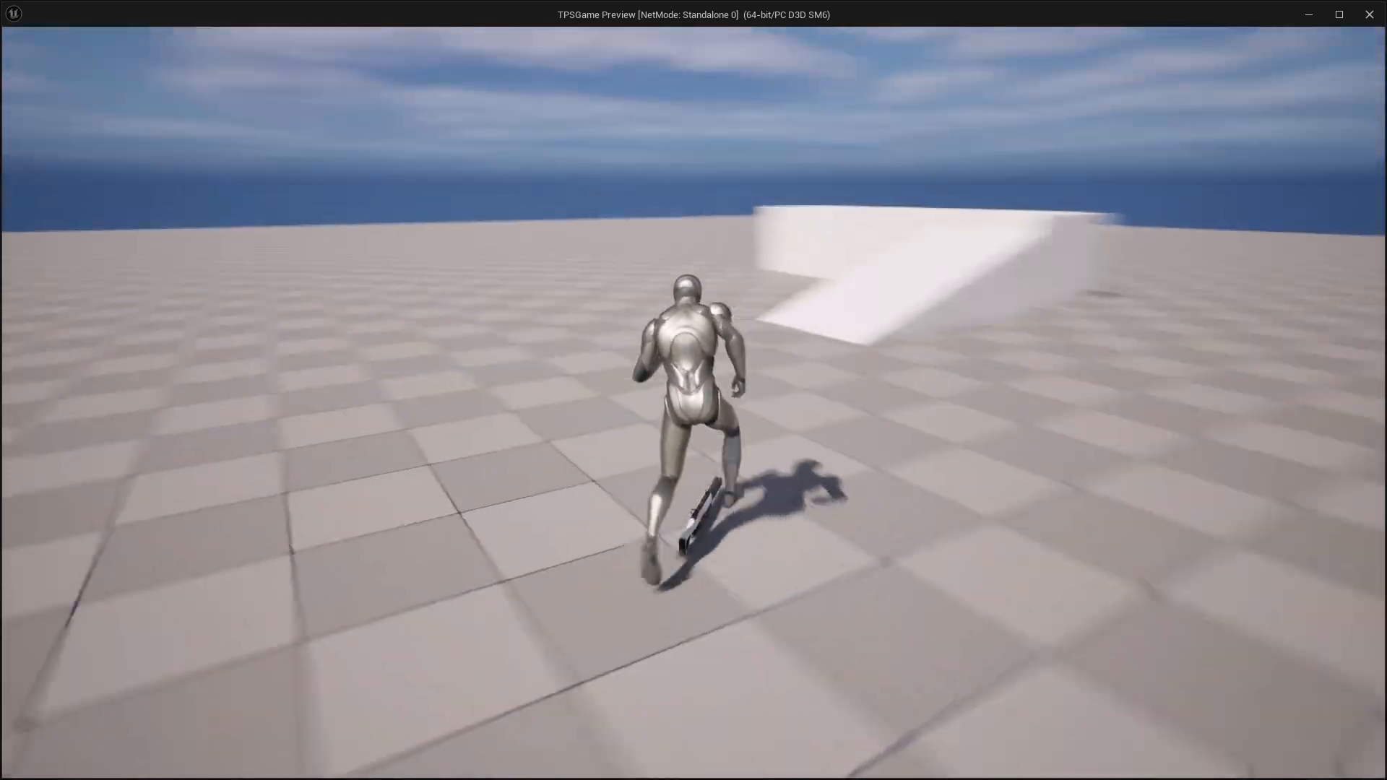
pyautogui.press('space')
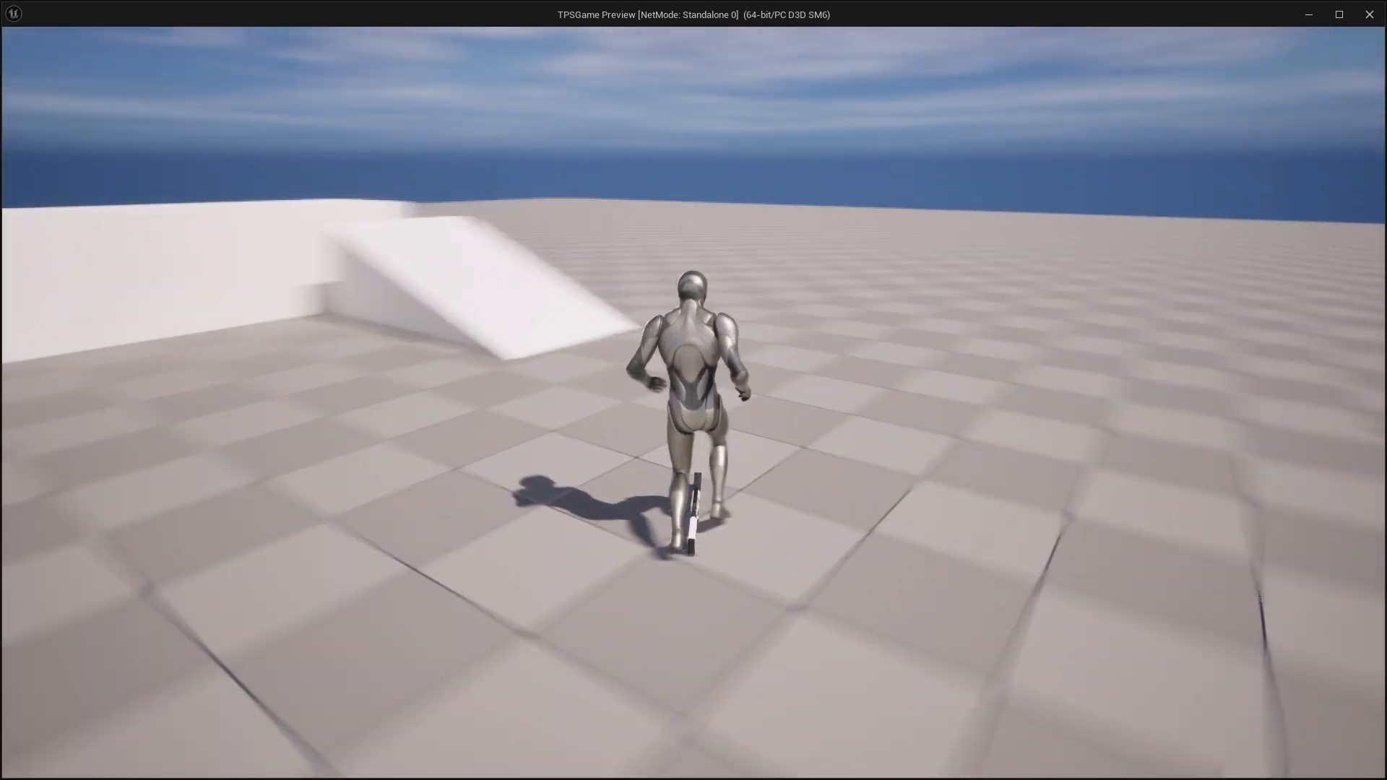
pyautogui.press('d')
pyautogui.press('w')
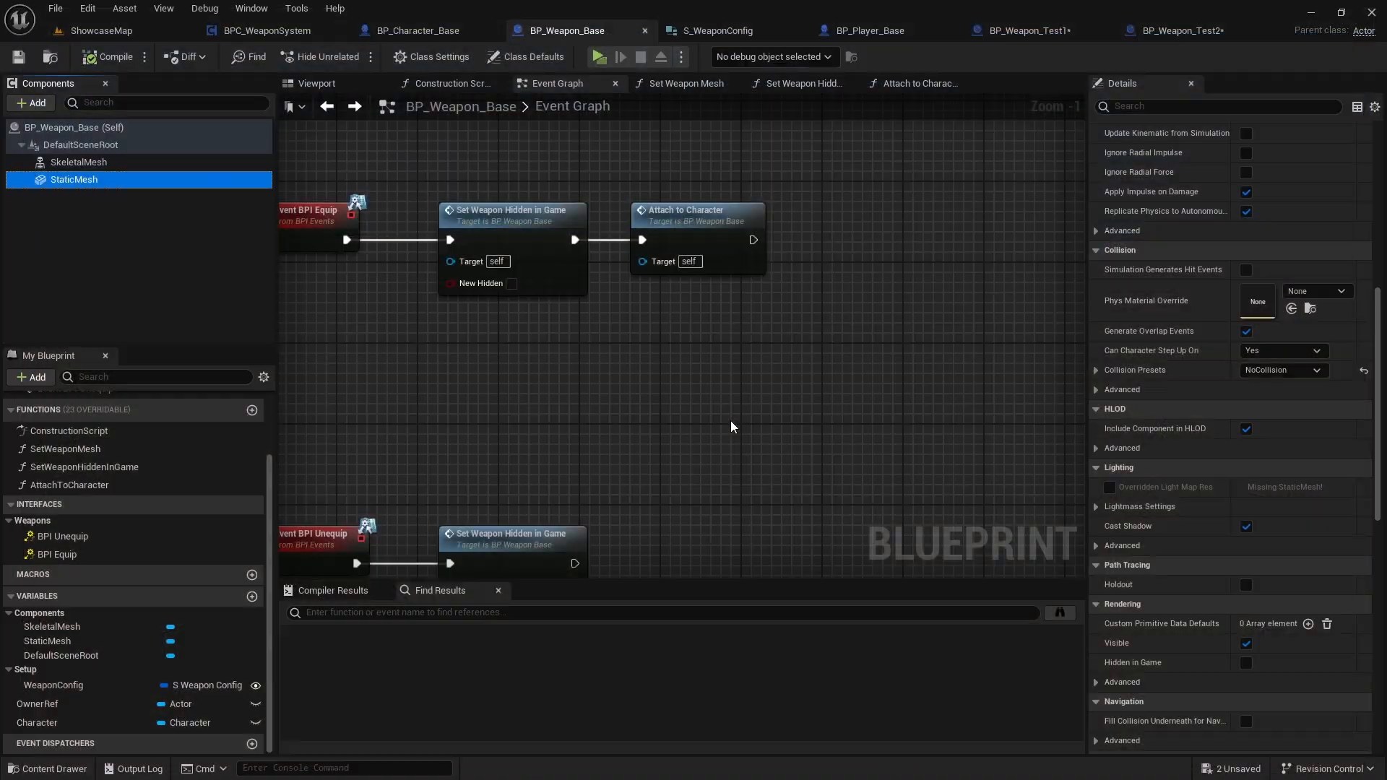
# Locate the SKM_Manny asset used by the Mesh component in BP_Character_Base and open its SK_Mannequin skeleton
pyautogui.moveTo(730, 424); pyautogui.dragTo(755, 356, button='right')
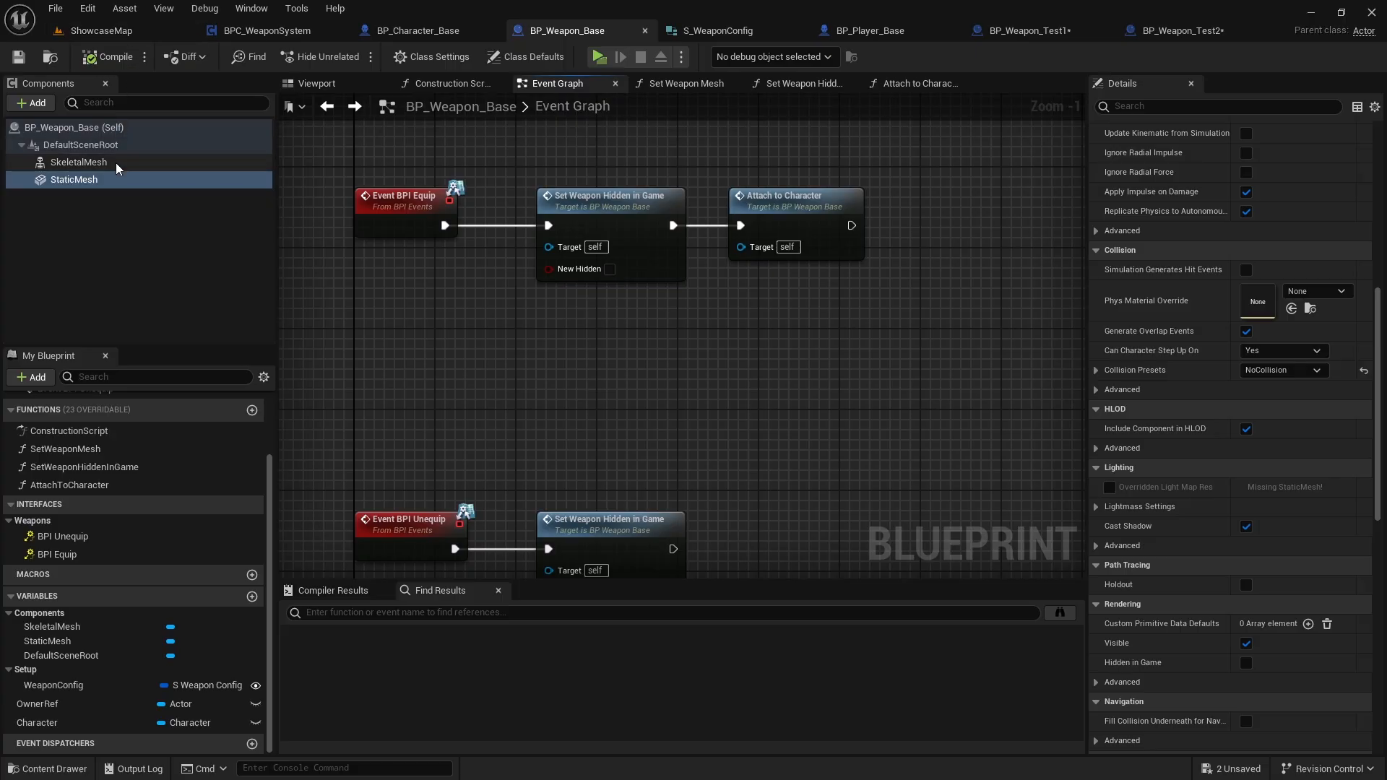
pyautogui.click(403, 36)
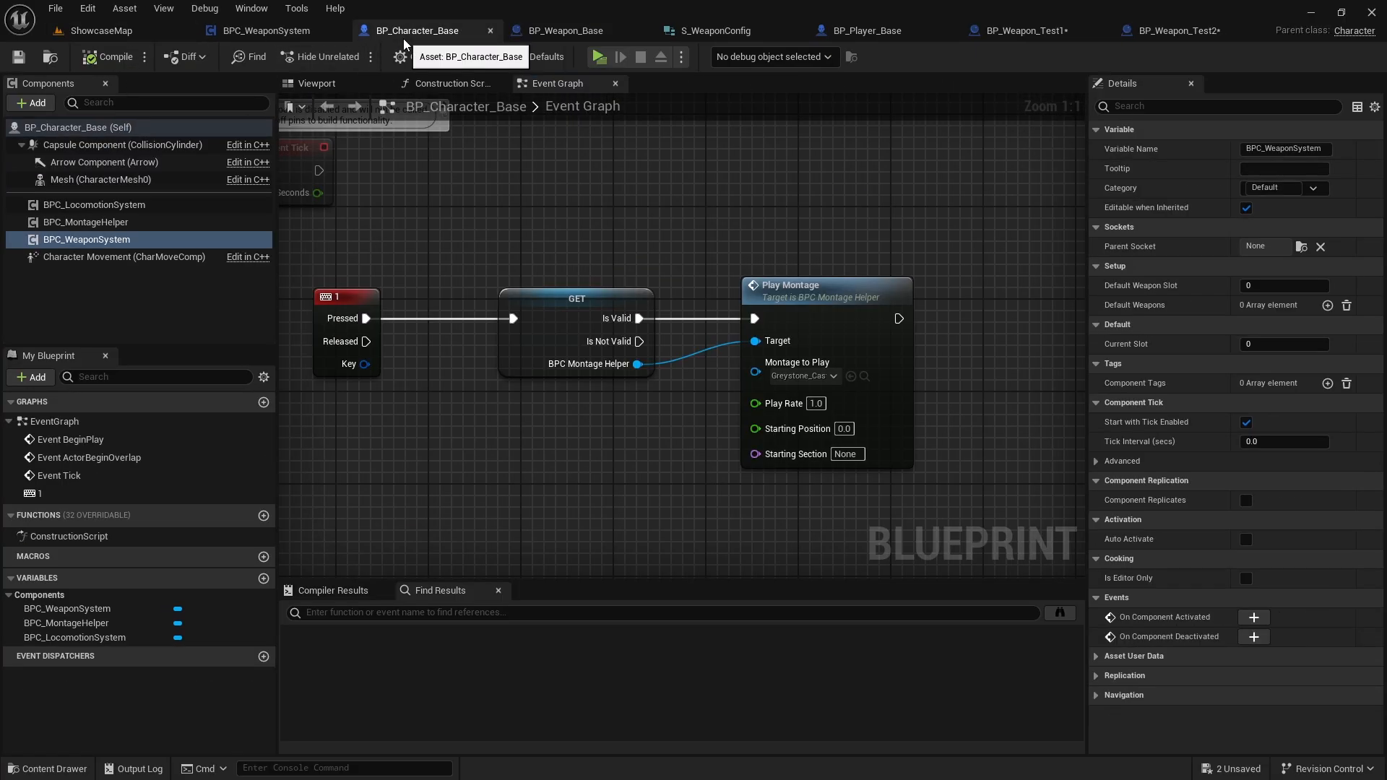
pyautogui.click(88, 181)
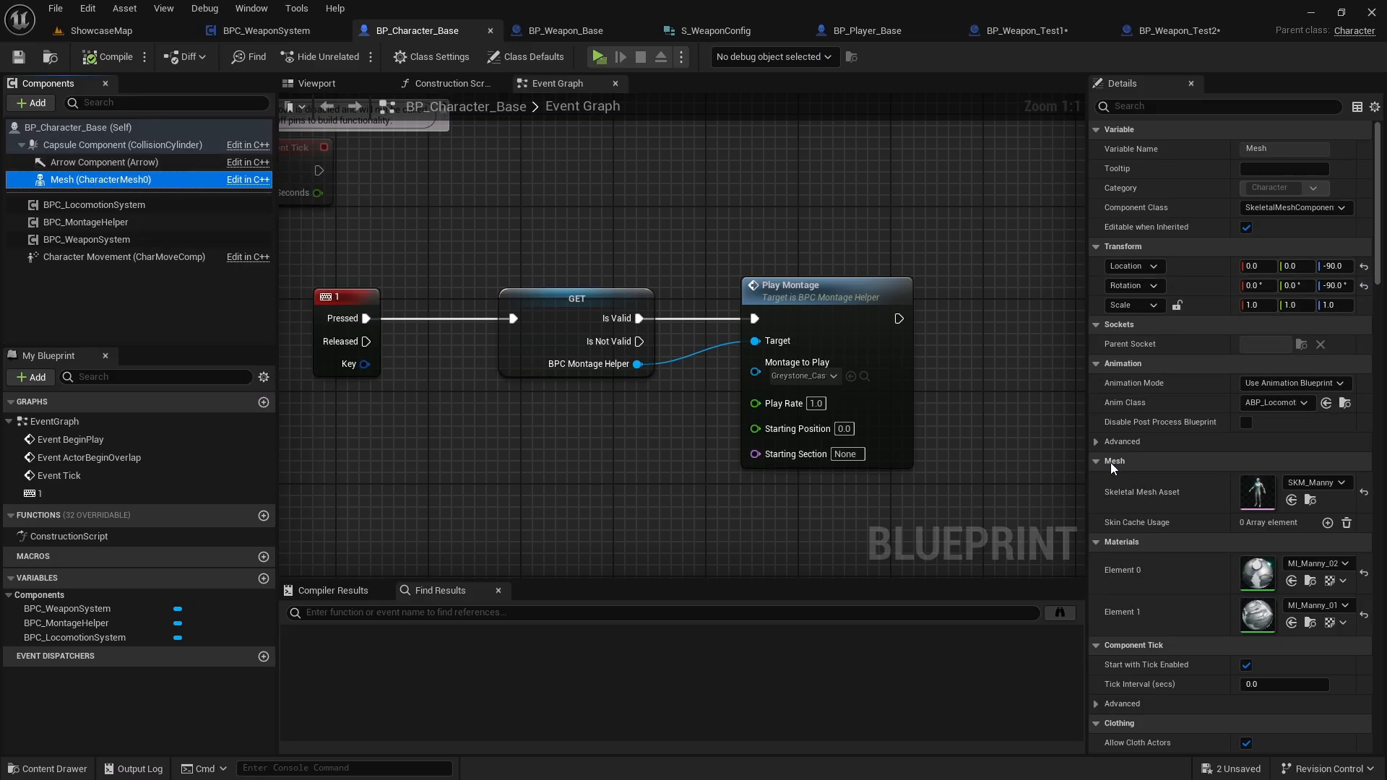
pyautogui.moveTo(1089, 473); pyautogui.dragTo(990, 475)
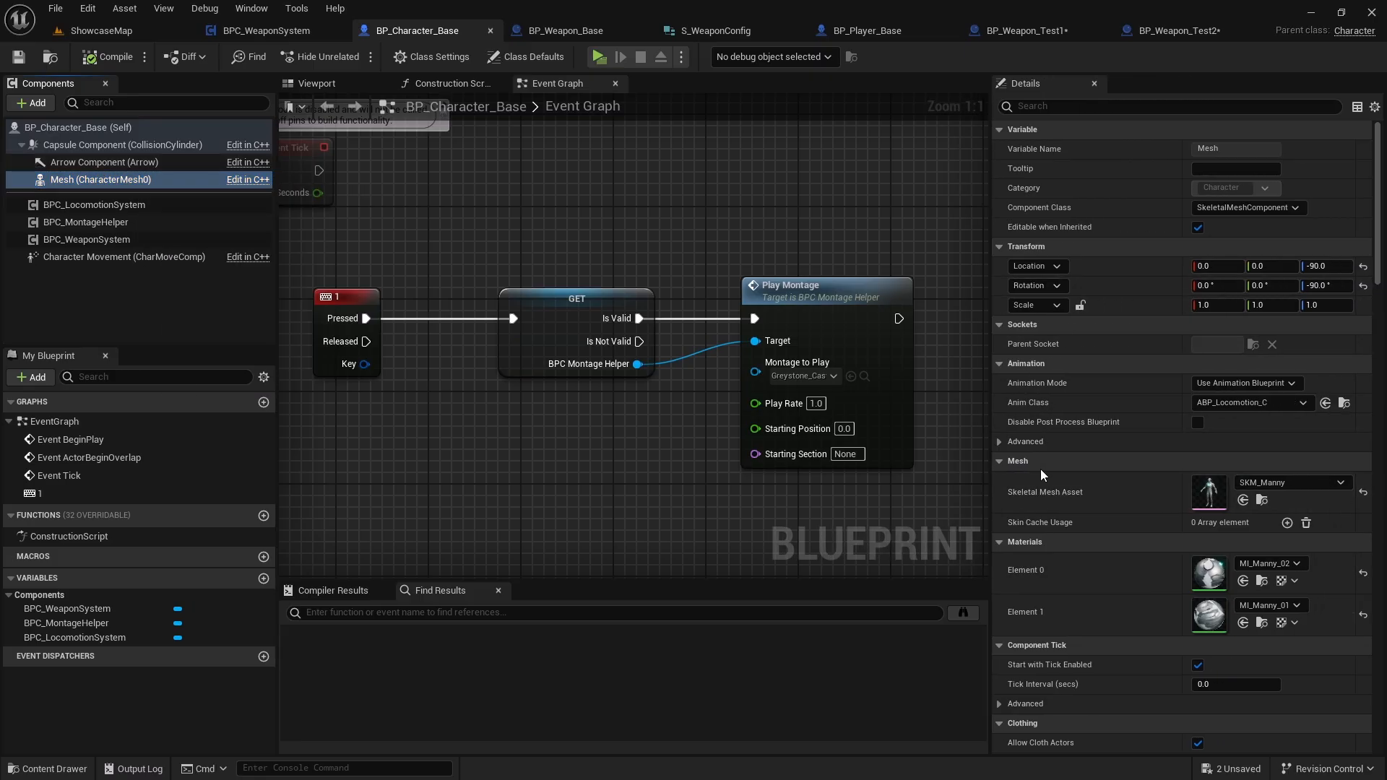
pyautogui.click(1261, 499)
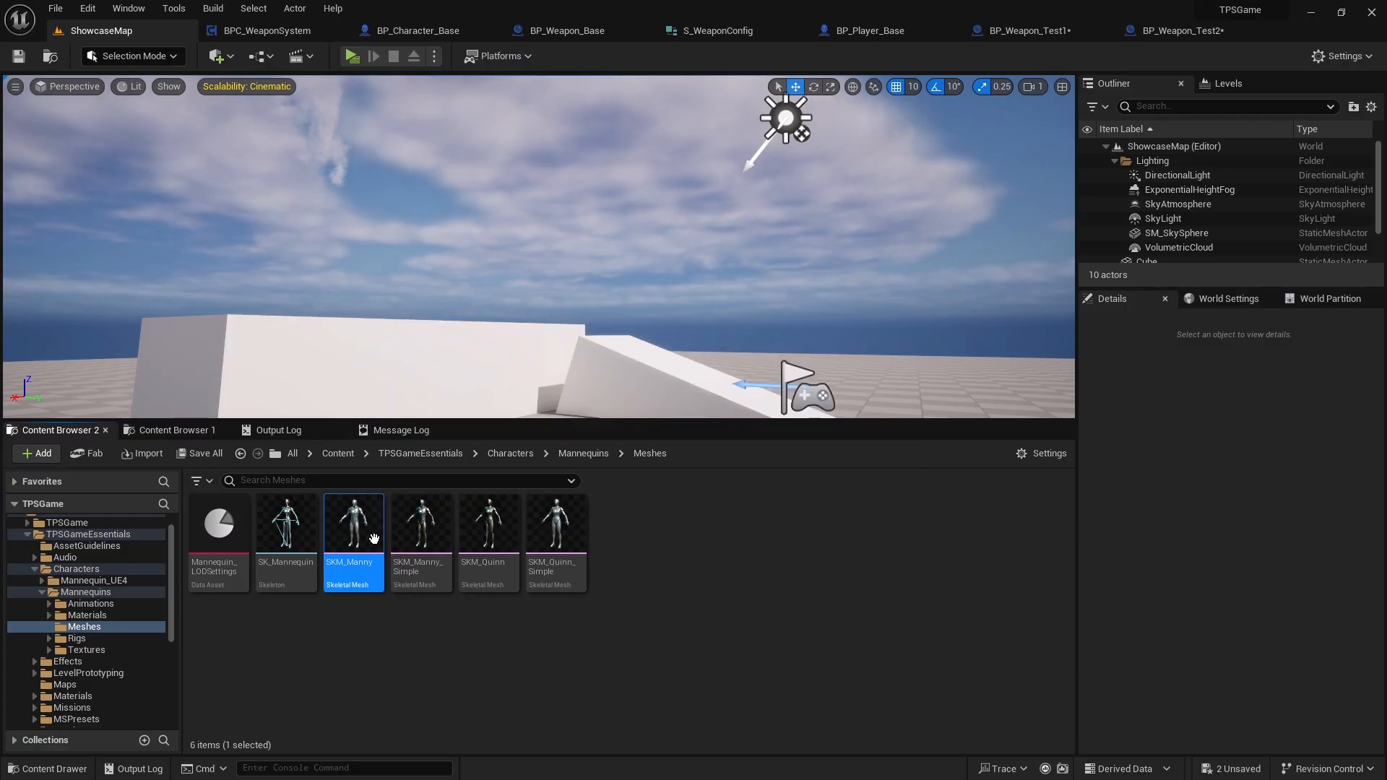
pyautogui.moveTo(285, 538)
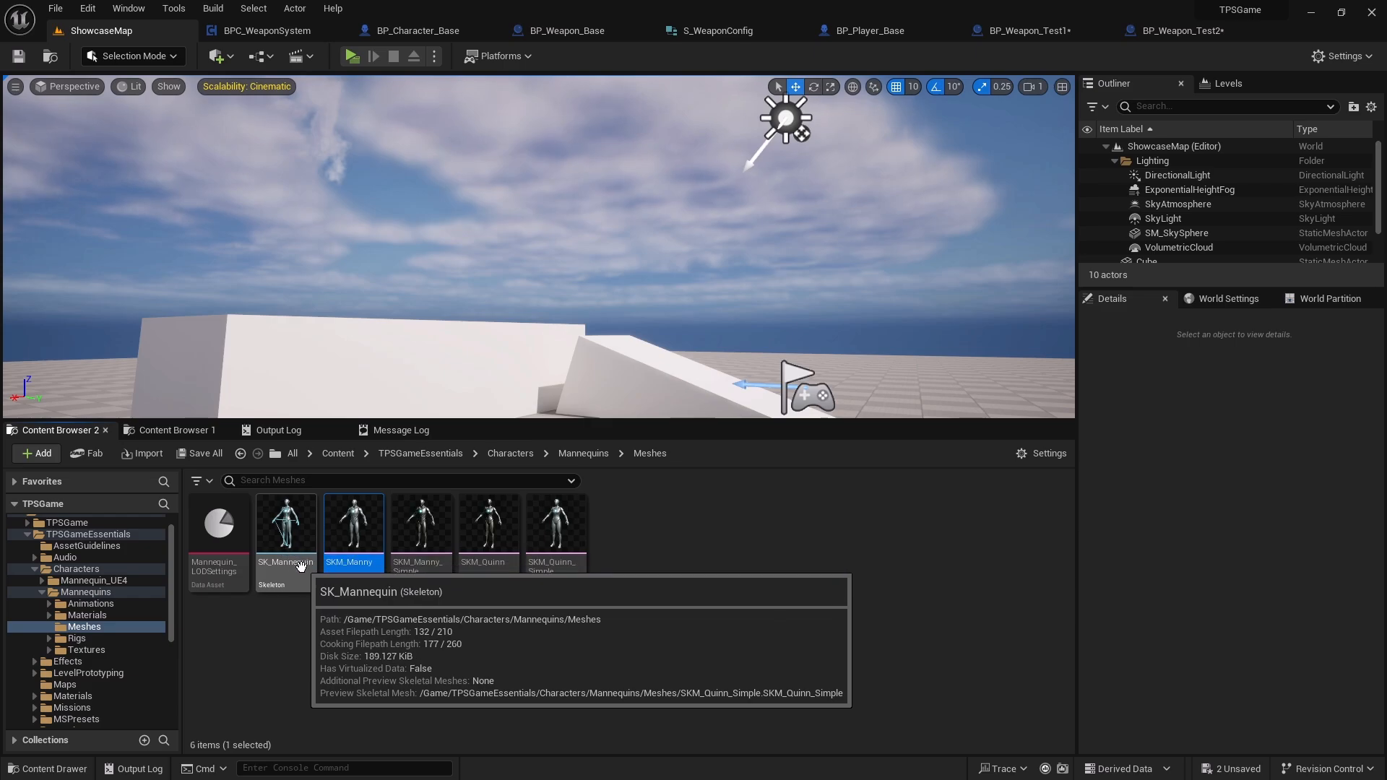
pyautogui.doubleClick(286, 538)
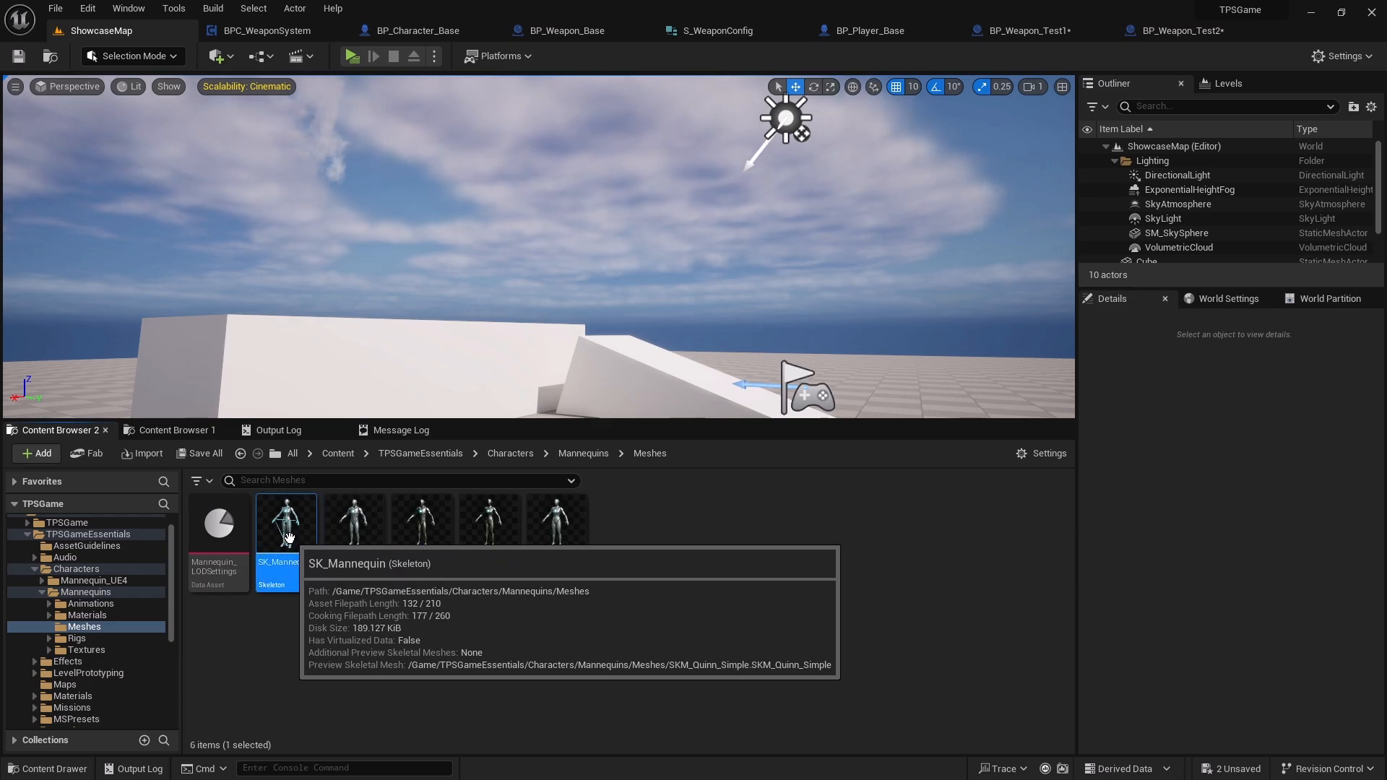
# Look through the SK_Mannequin skeleton tree to find the weapon sockets under the left and right hand bones
pyautogui.scroll(-4, 242, 314)
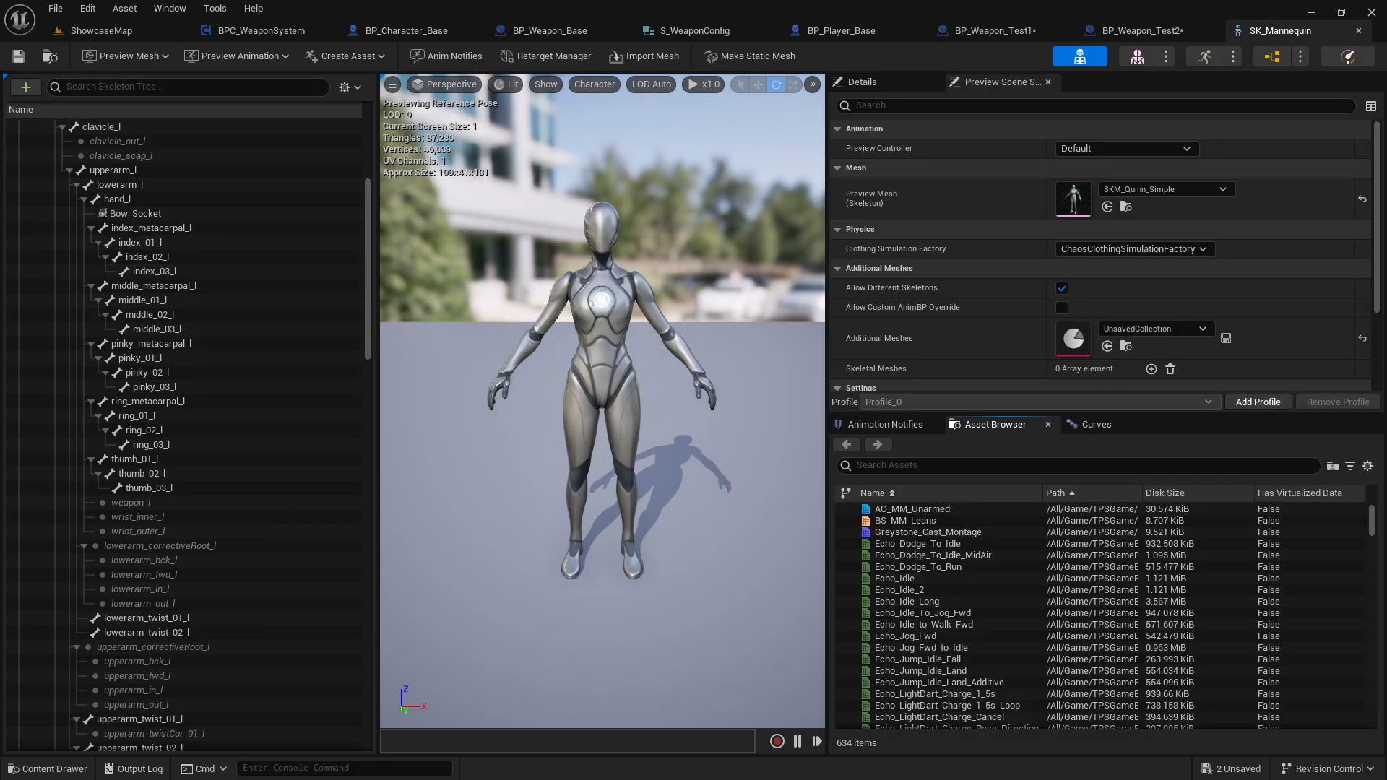
pyautogui.scroll(-4, 207, 349)
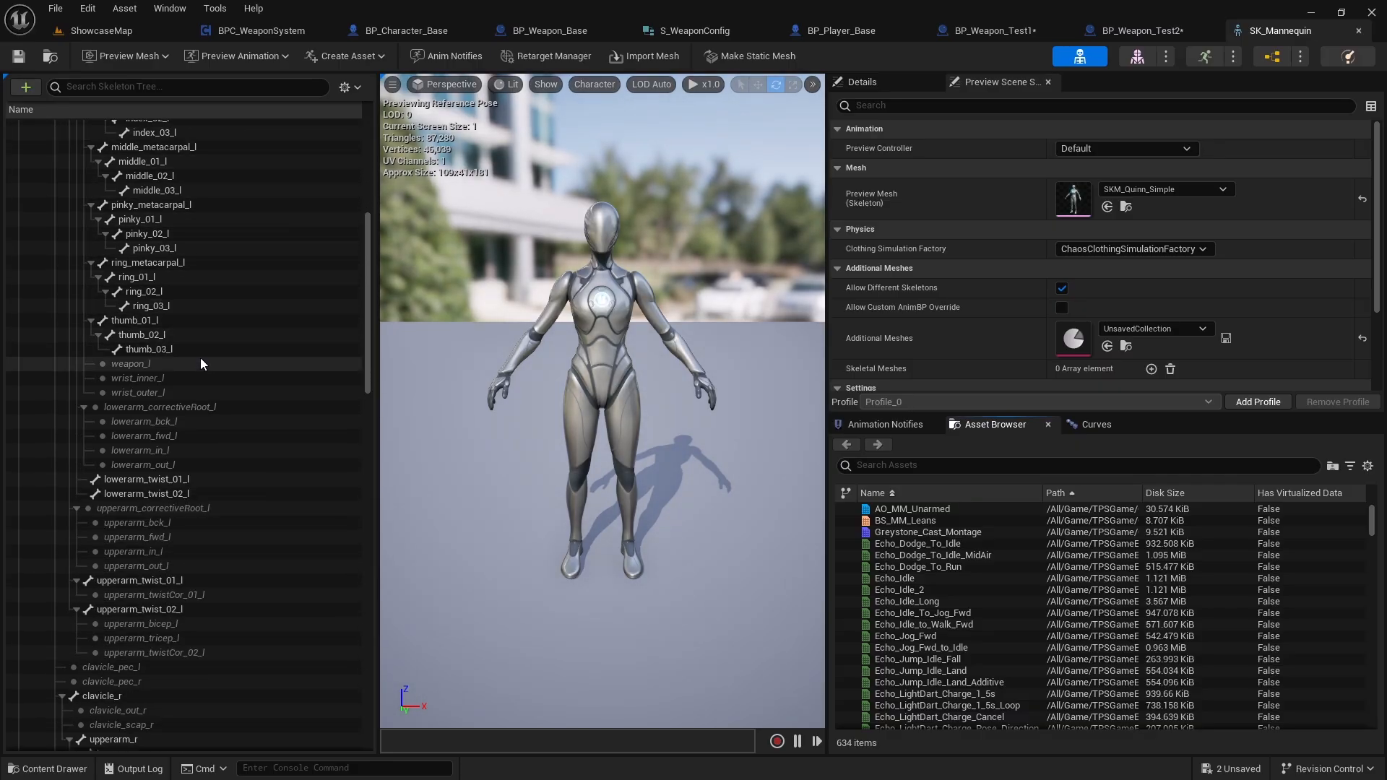
pyautogui.scroll(-6, 166, 325)
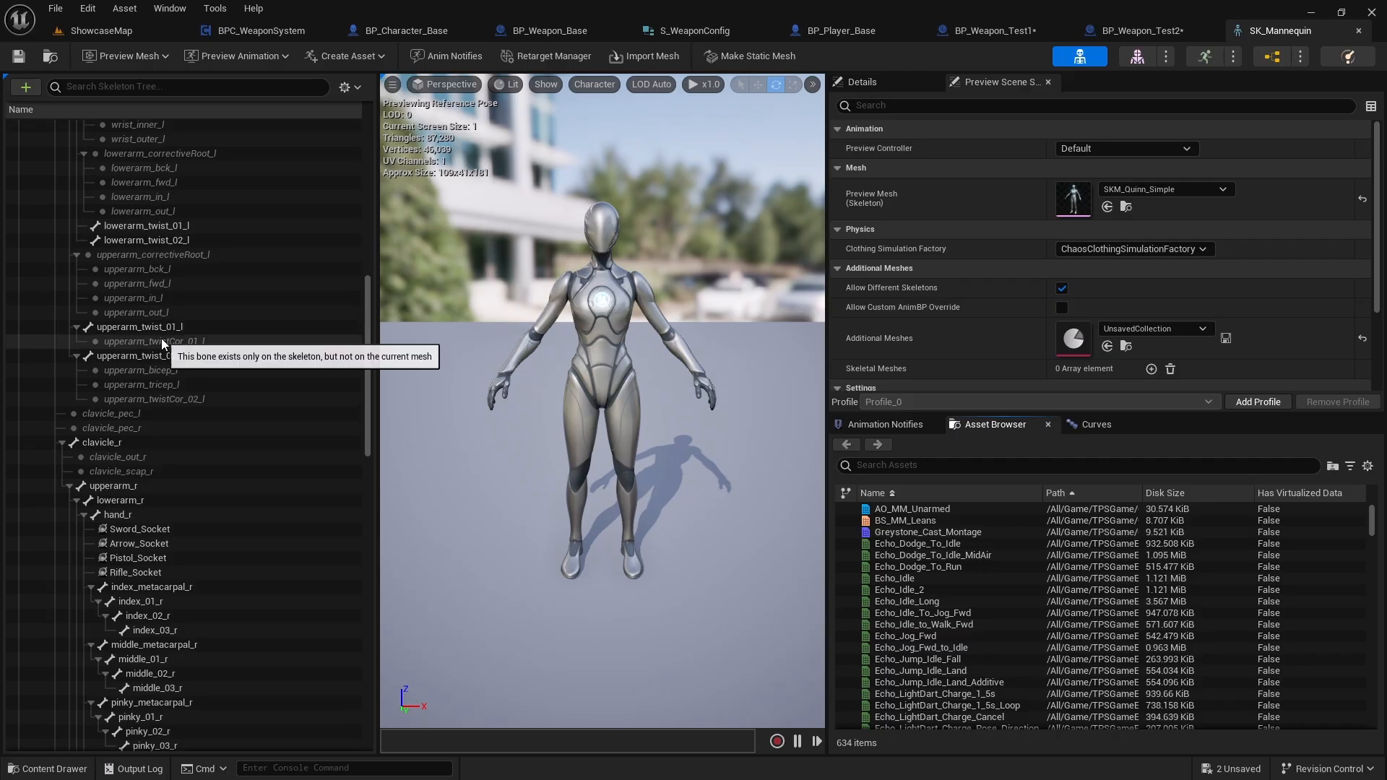
pyautogui.scroll(12, 123, 393)
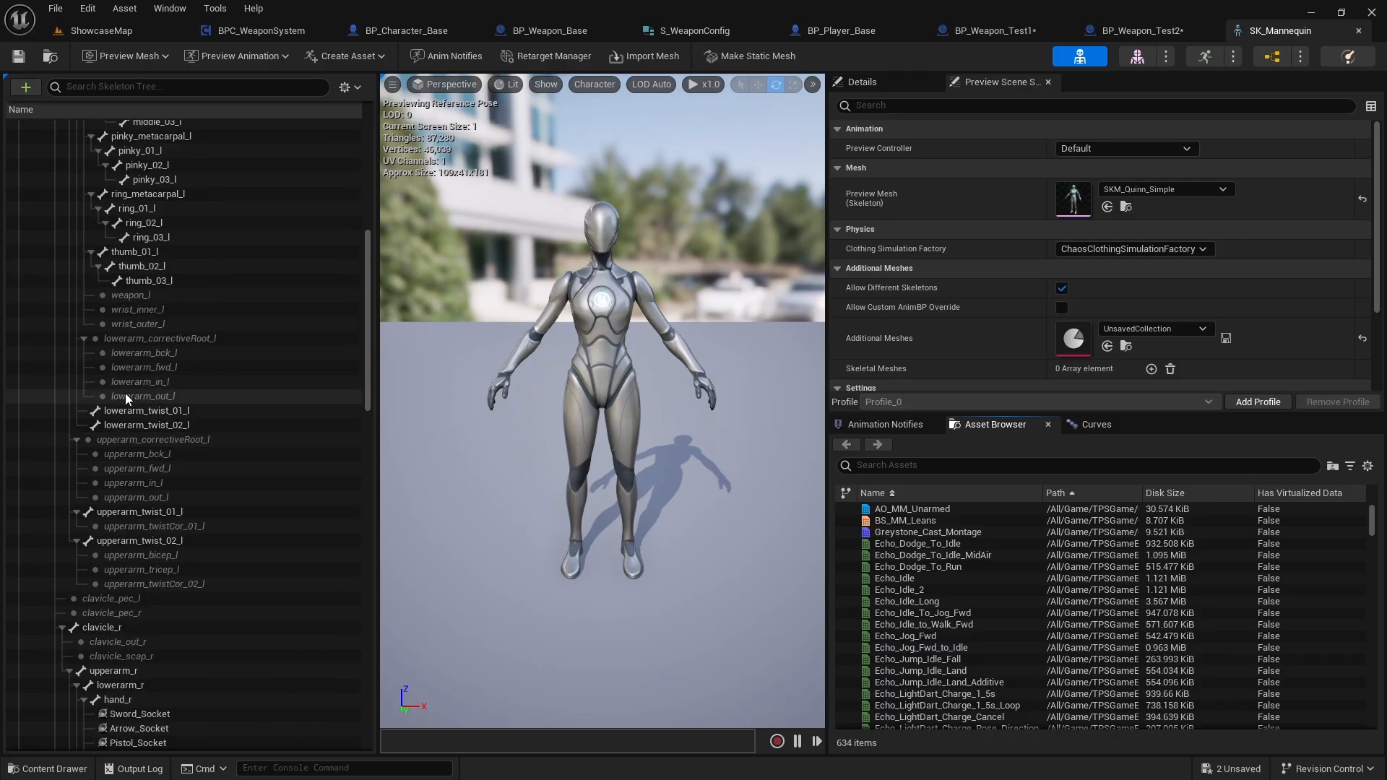
pyautogui.scroll(-2, 134, 354)
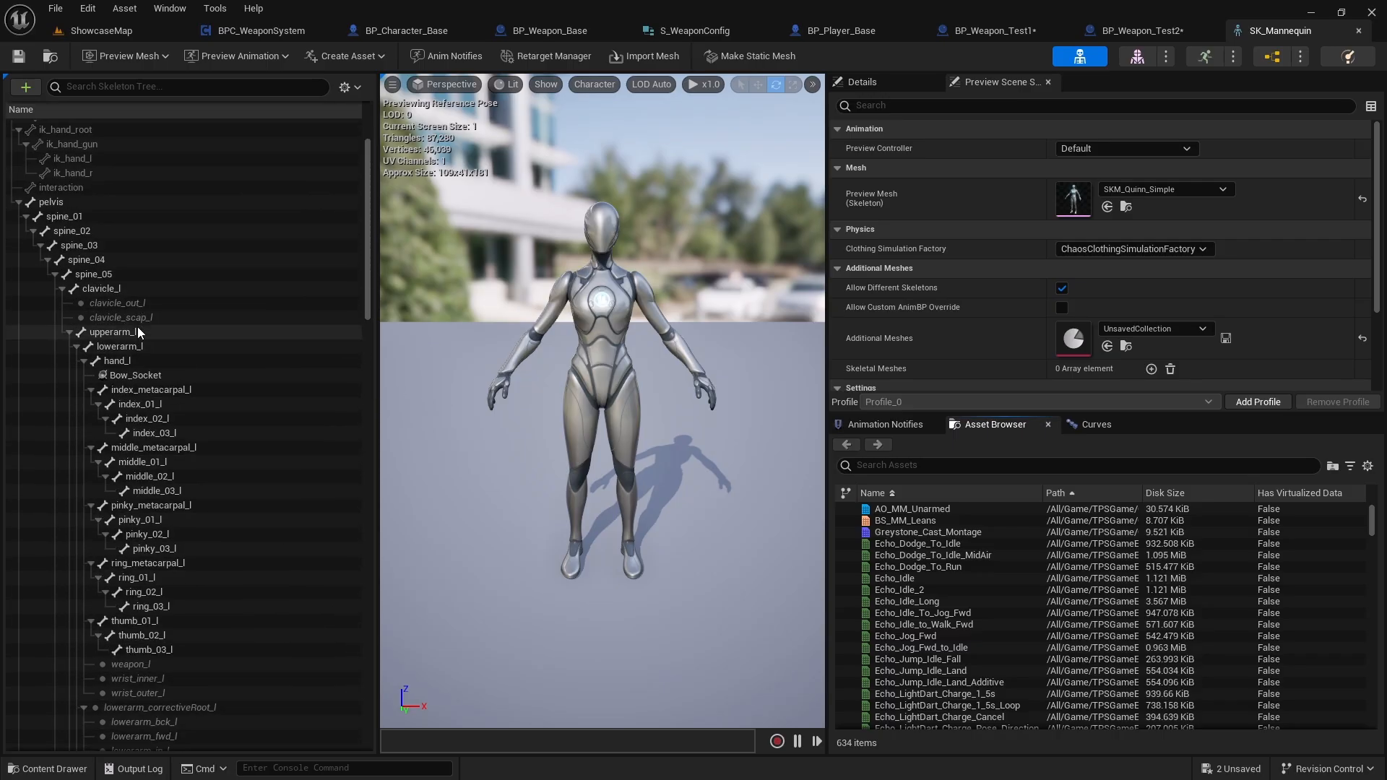
pyautogui.scroll(-10, 219, 336)
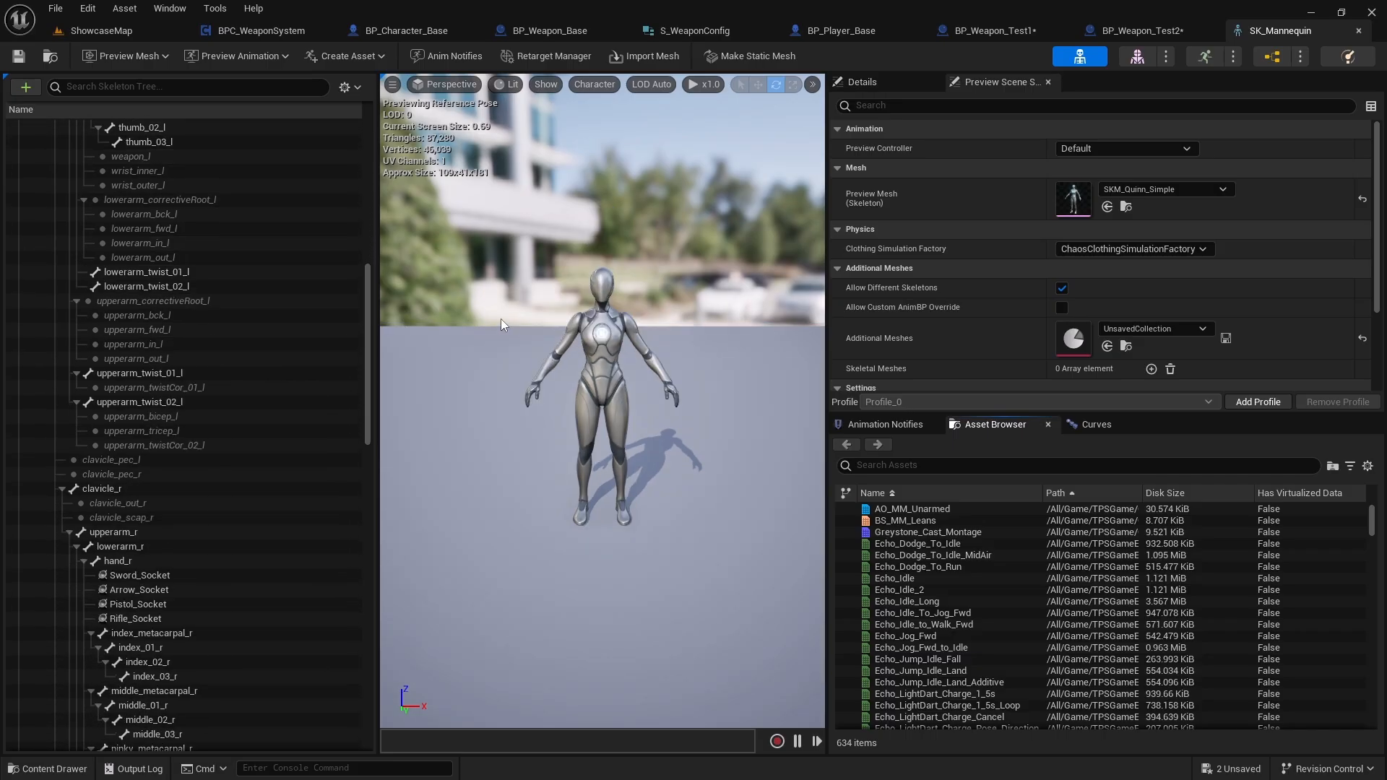
pyautogui.scroll(6, 501, 320)
pyautogui.press('f')
pyautogui.scroll(-3, 234, 403)
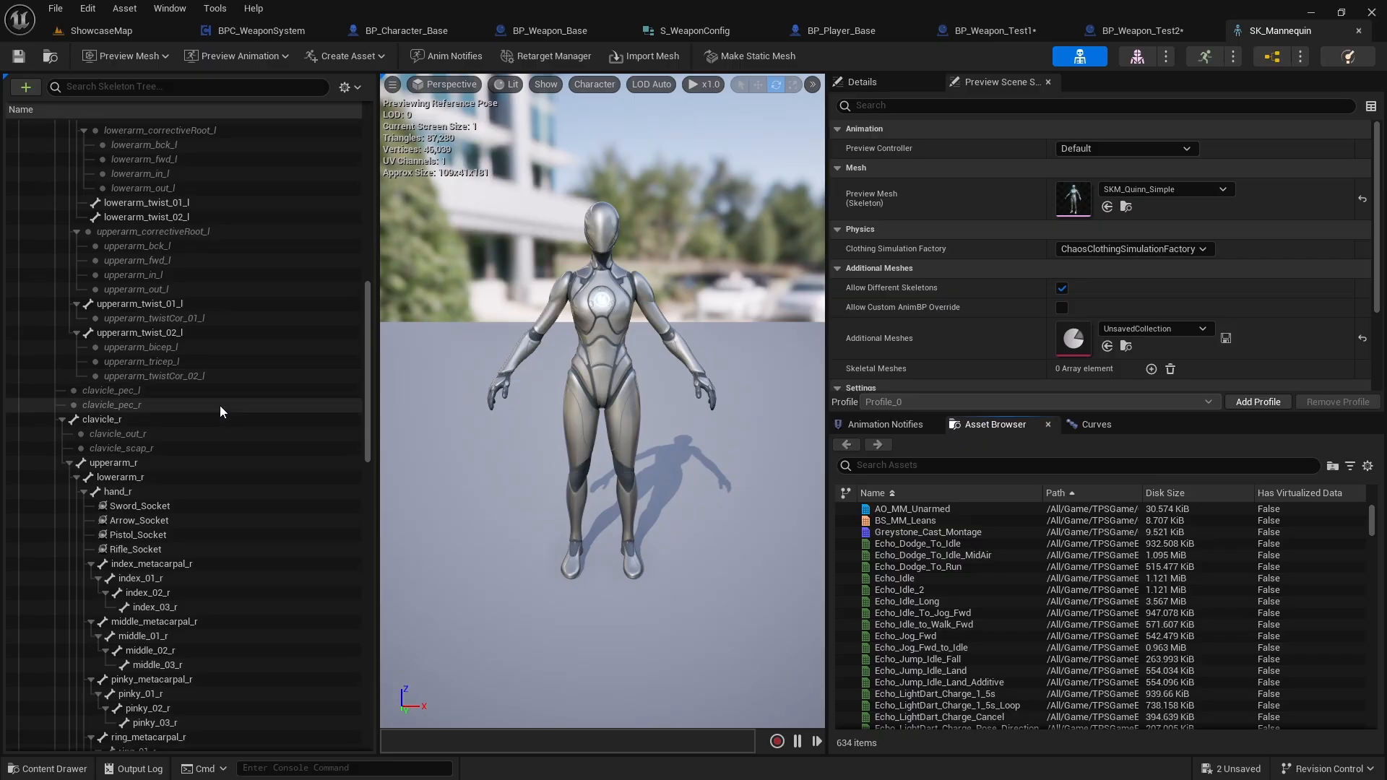
# Examine where the Sword_Socket, Arrow_Socket, Pistol_Socket and Rifle_Socket under hand_r sit on the mannequin
pyautogui.click(154, 507)
pyautogui.click(155, 521)
pyautogui.click(152, 533)
pyautogui.click(154, 550)
pyautogui.click(159, 535)
pyautogui.click(167, 522)
pyautogui.click(176, 508)
pyautogui.click(174, 521)
pyautogui.click(173, 534)
pyautogui.click(172, 548)
pyautogui.click(174, 535)
pyautogui.click(180, 520)
pyautogui.click(186, 506)
pyautogui.click(184, 520)
pyautogui.click(182, 536)
pyautogui.click(182, 547)
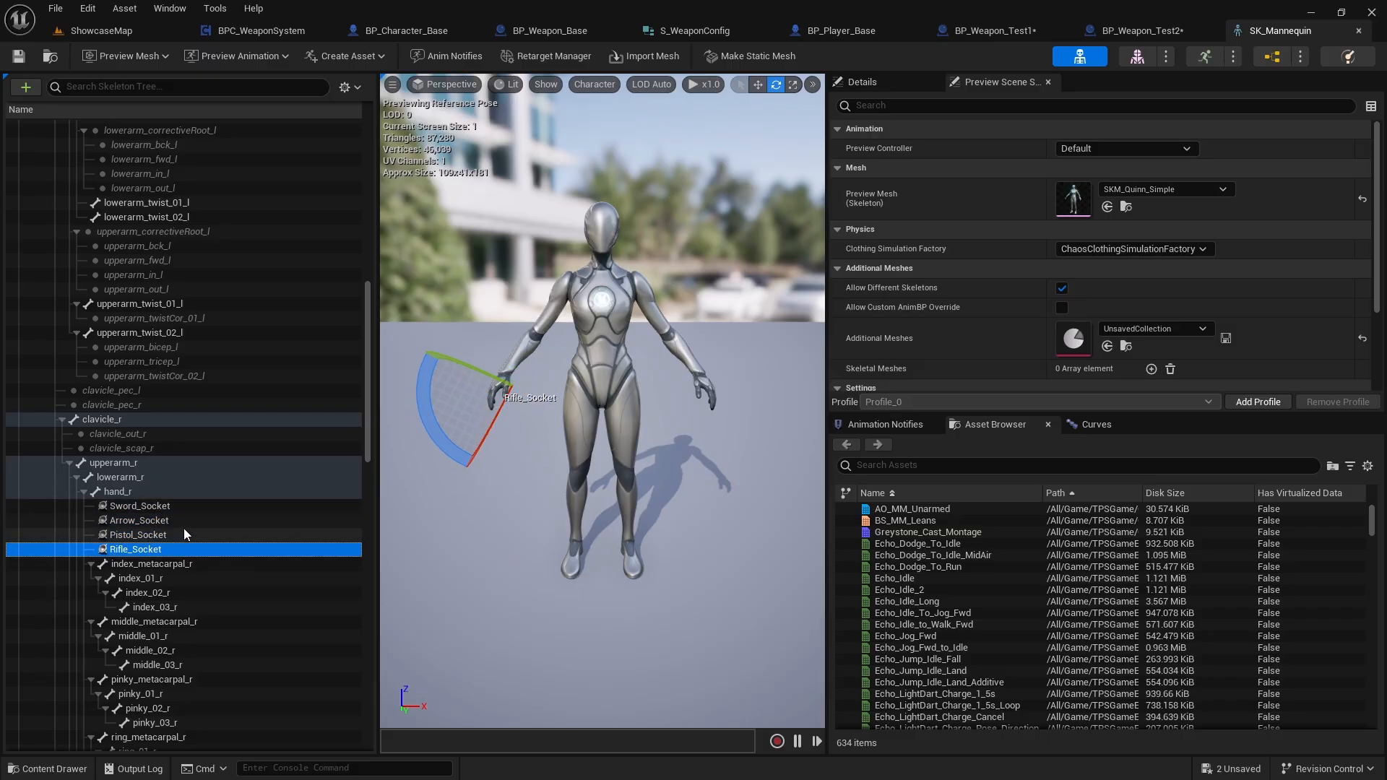
pyautogui.scroll(-2, 184, 526)
pyautogui.moveTo(490, 430); pyautogui.dragTo(599, 430, button='right')
pyautogui.click(101, 31)
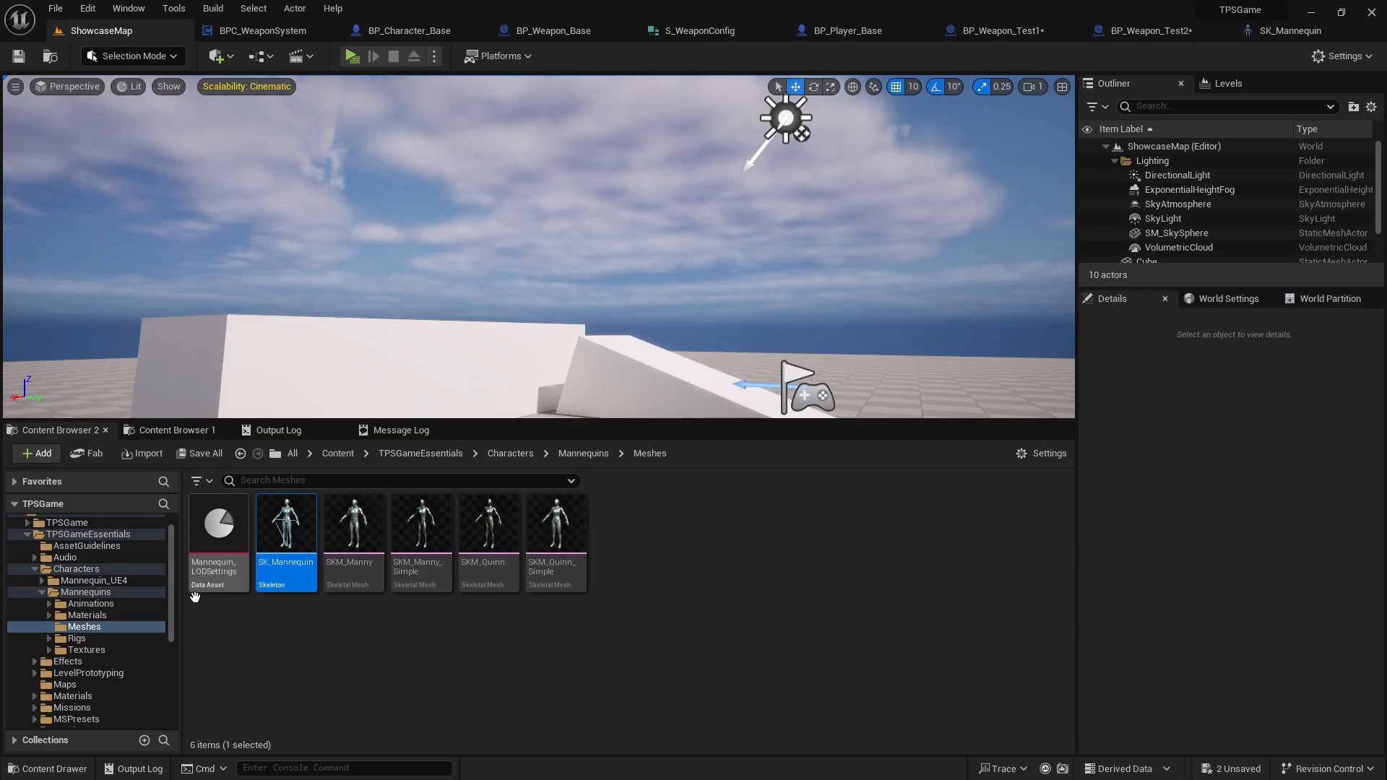
pyautogui.scroll(5, 79, 599)
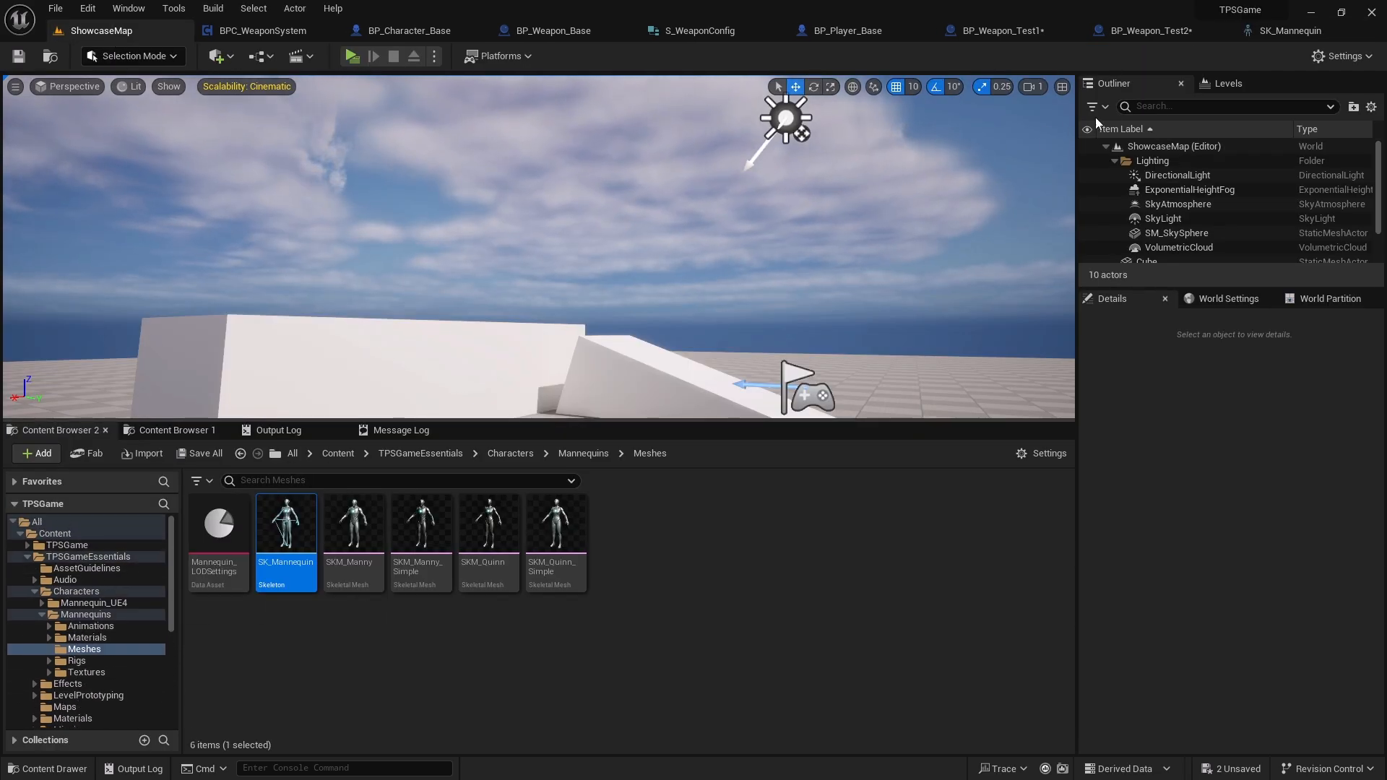
pyautogui.click(1295, 31)
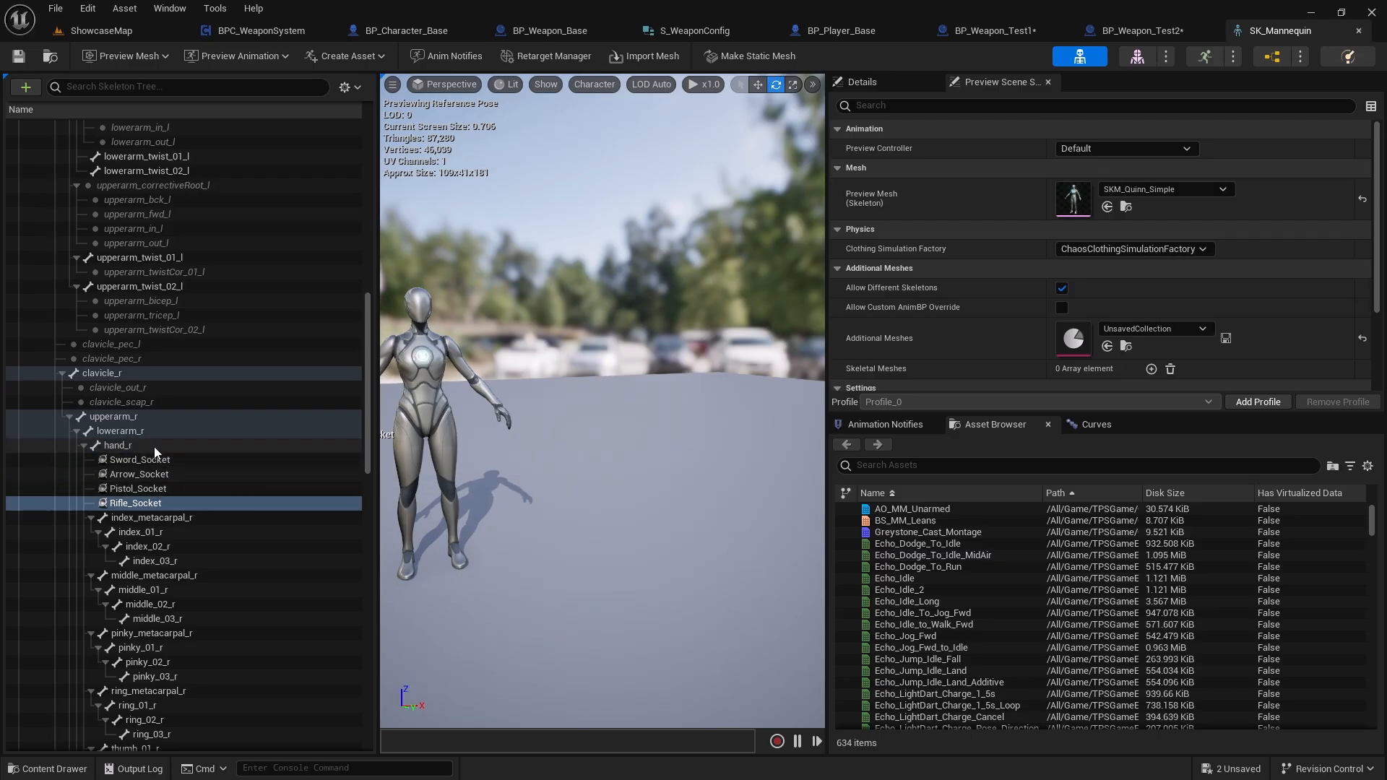
pyautogui.moveTo(470, 361); pyautogui.dragTo(414, 354, button='right')
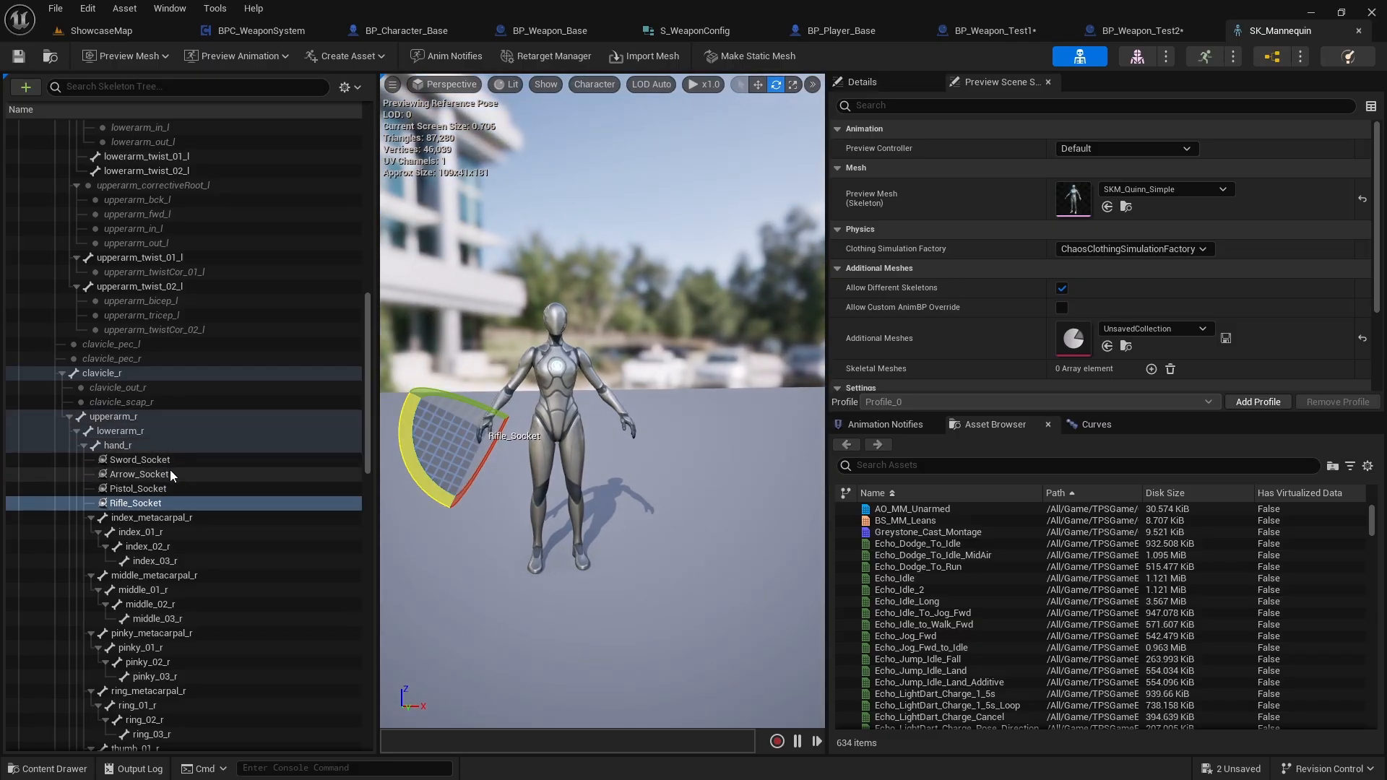
pyautogui.click(108, 30)
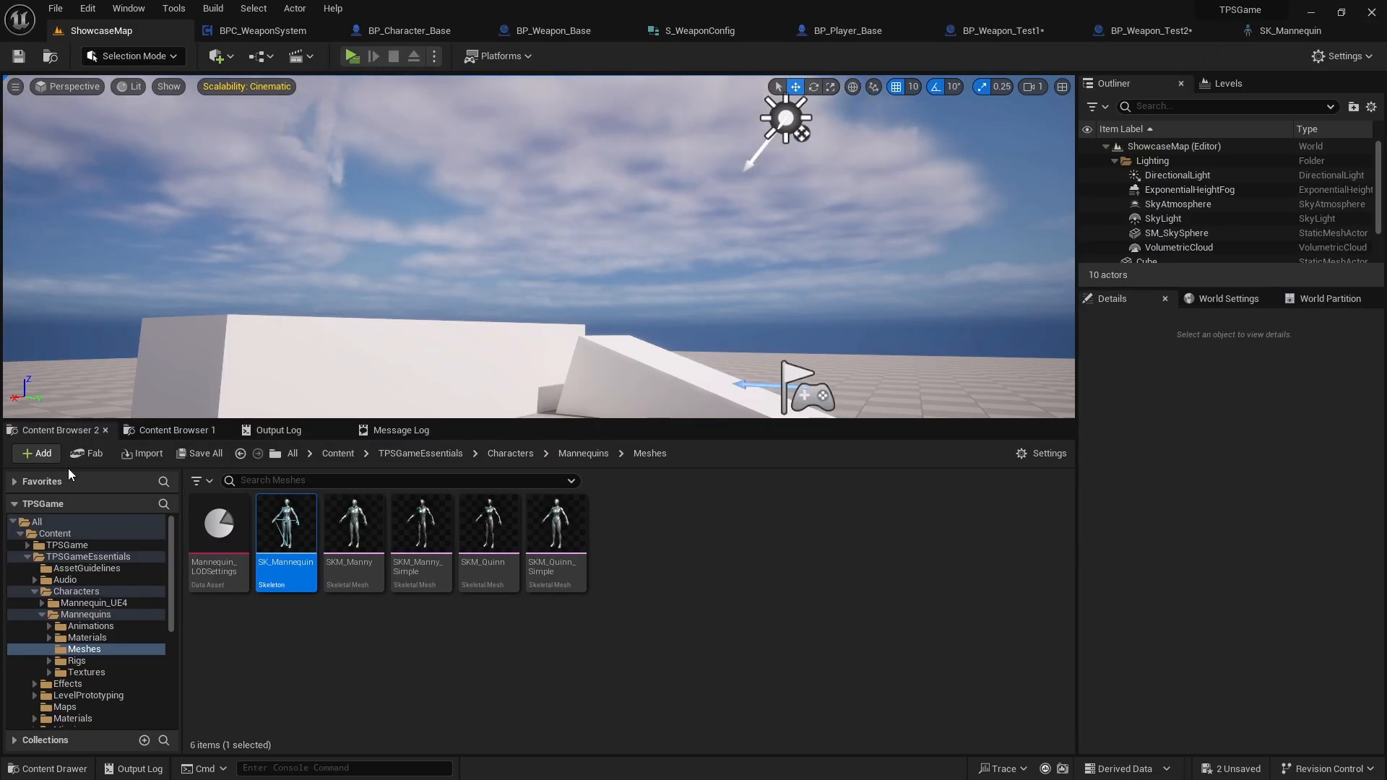
pyautogui.click(51, 457)
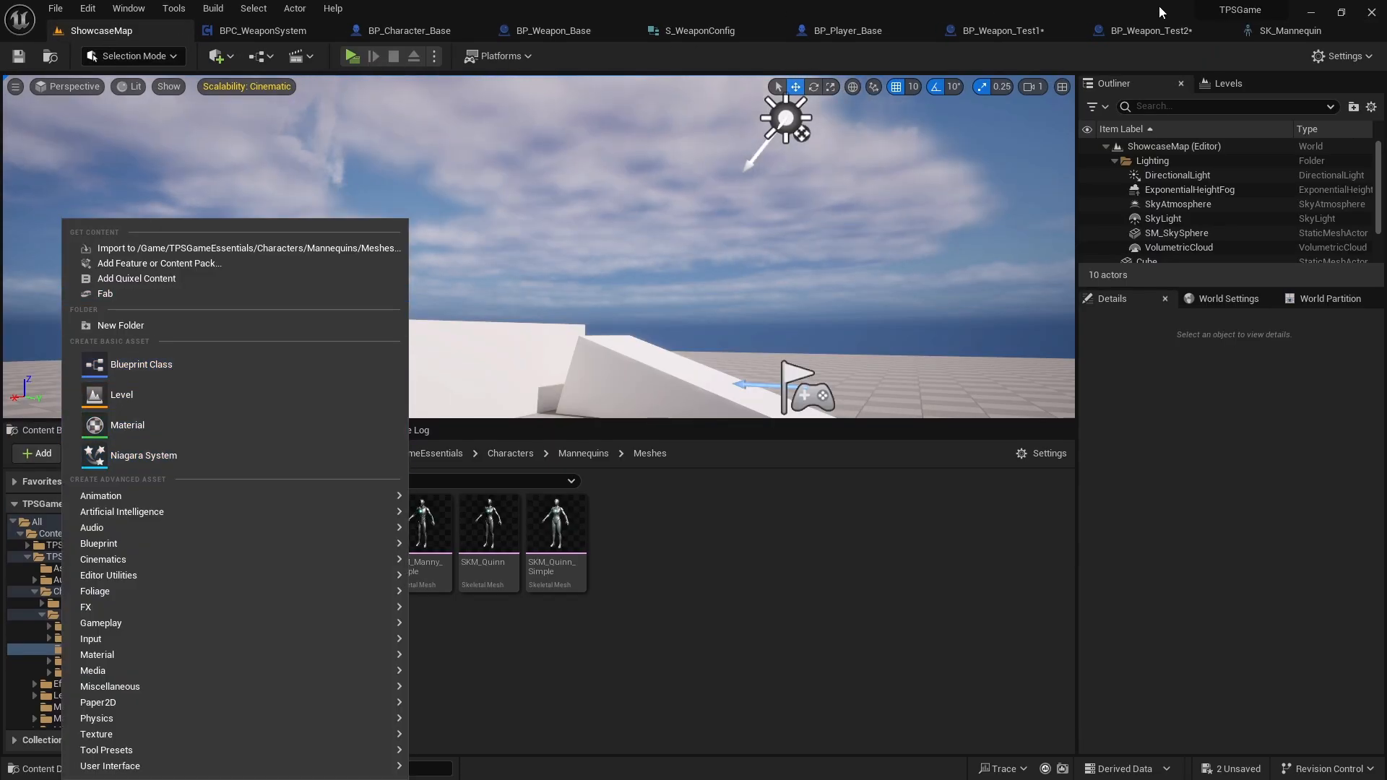
pyautogui.click(1290, 31)
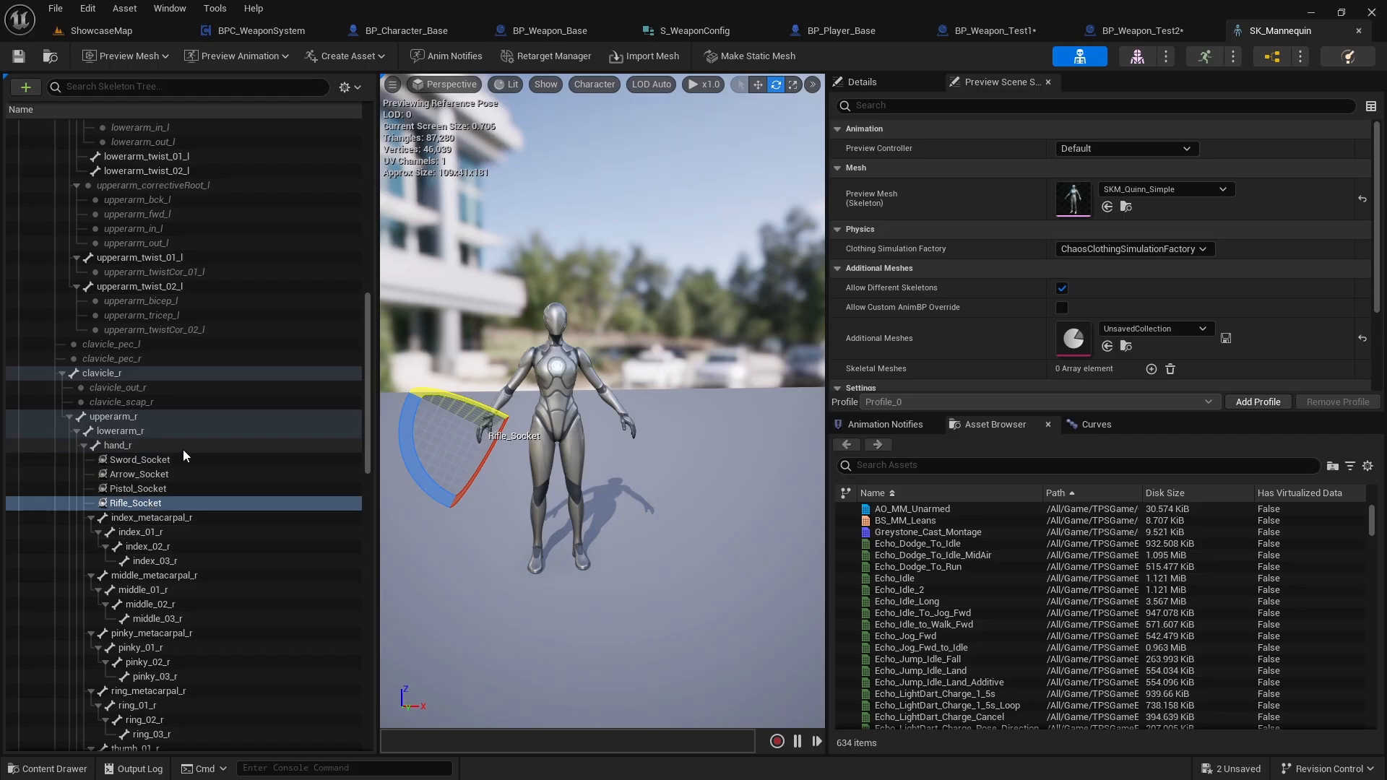
# Review the actions available for the hand_r bone and compare the placement of its four weapon sockets
pyautogui.rightClick(119, 445)
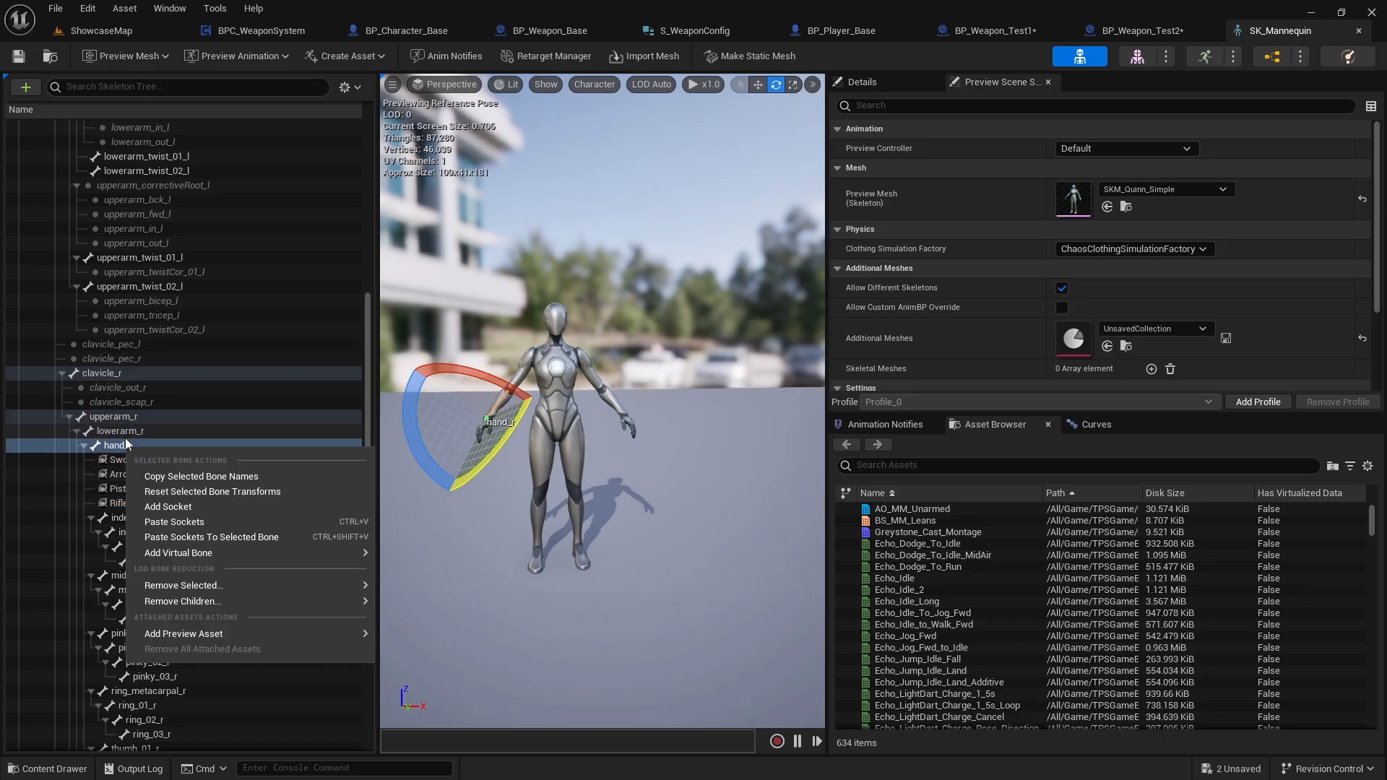
pyautogui.moveTo(180, 558)
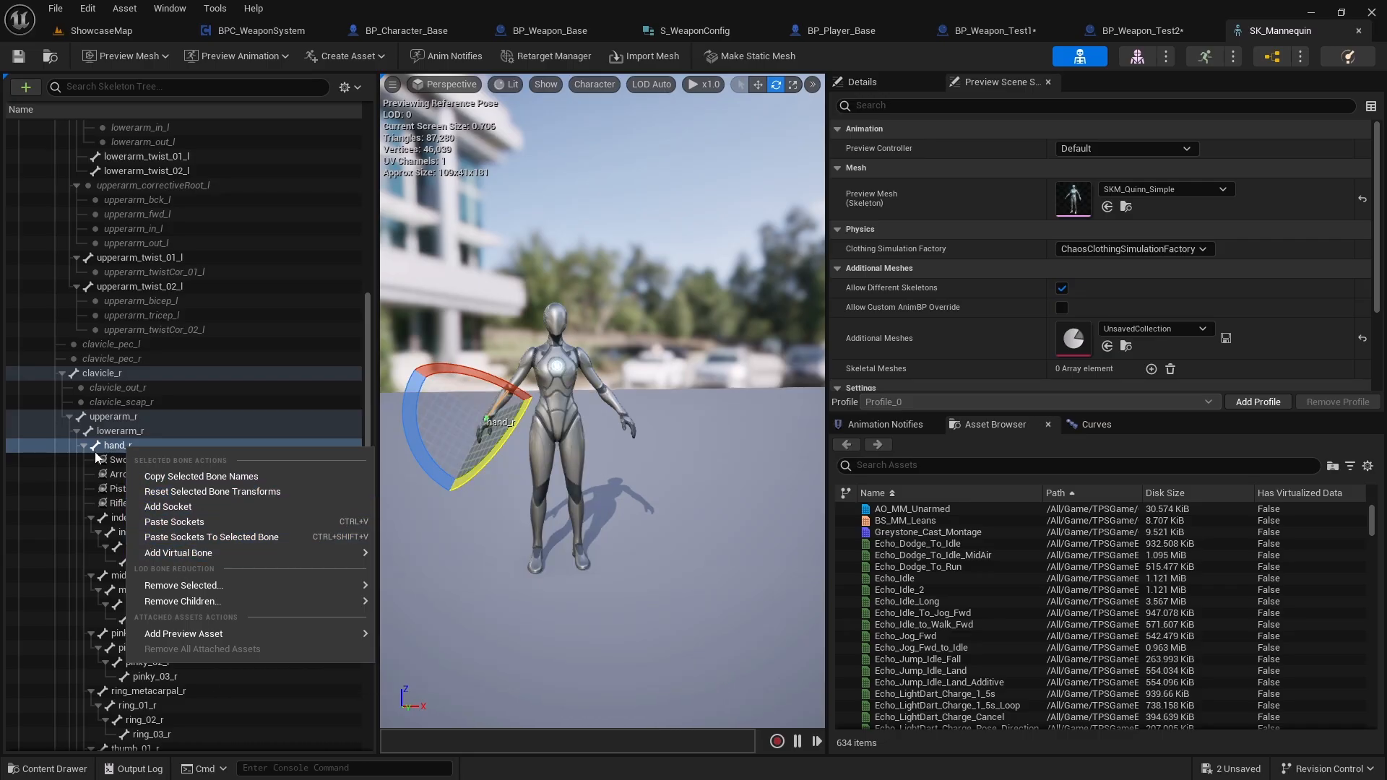
pyautogui.click(121, 463)
pyautogui.click(137, 475)
pyautogui.click(147, 492)
pyautogui.click(153, 504)
pyautogui.moveTo(470, 527)
pyautogui.mouseDown(button='right')
pyautogui.moveTo(419, 531)
pyautogui.moveTo(458, 534)
pyautogui.mouseUp(button='right')
pyautogui.press('w')
pyautogui.click(167, 464)
pyautogui.click(164, 475)
pyautogui.click(158, 489)
pyautogui.click(160, 503)
pyautogui.press('s')
pyautogui.click(167, 489)
pyautogui.click(166, 462)
pyautogui.click(164, 489)
pyautogui.moveTo(648, 388); pyautogui.dragTo(662, 392, button='right')
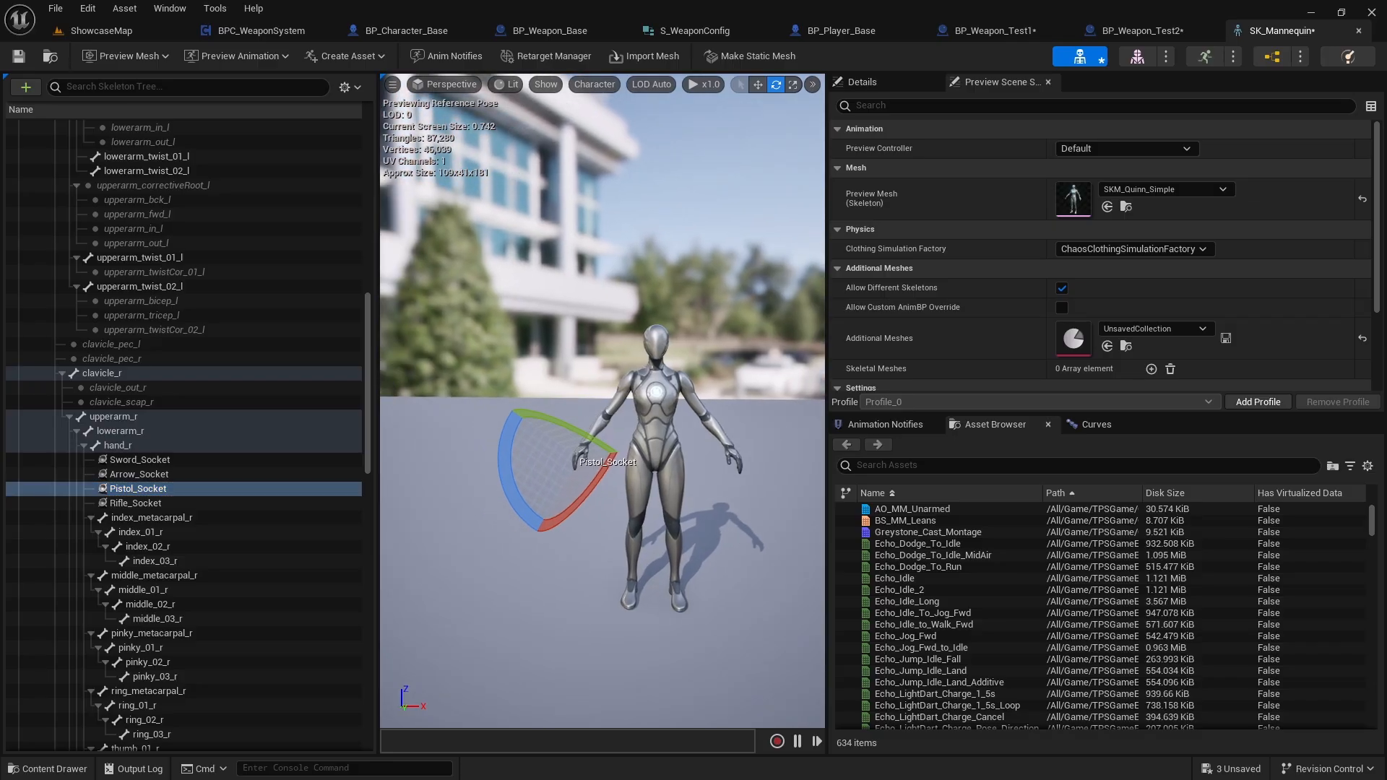
pyautogui.click(165, 504)
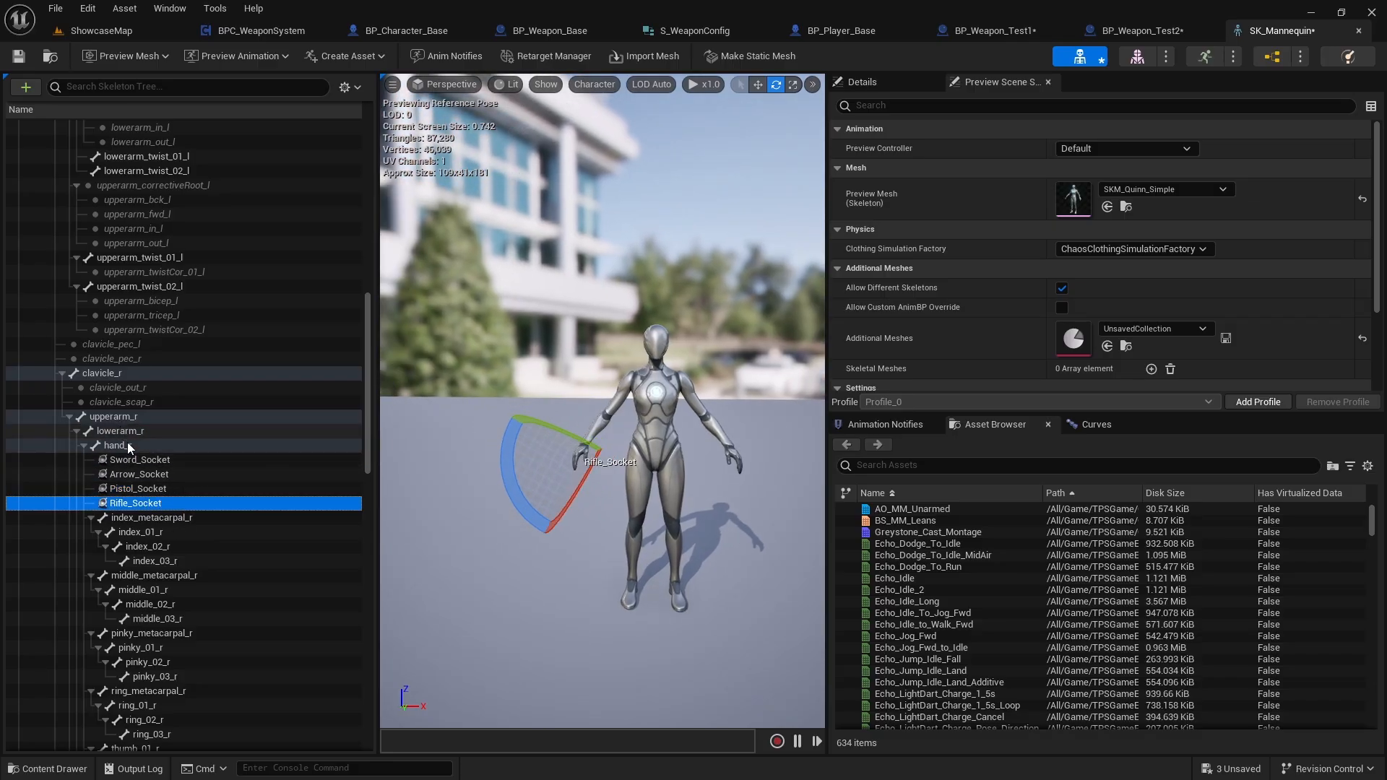
# Add the SM_Pistol static mesh as a preview asset on Pistol_Socket, finding it with the search term "pistol"
pyautogui.click(141, 489)
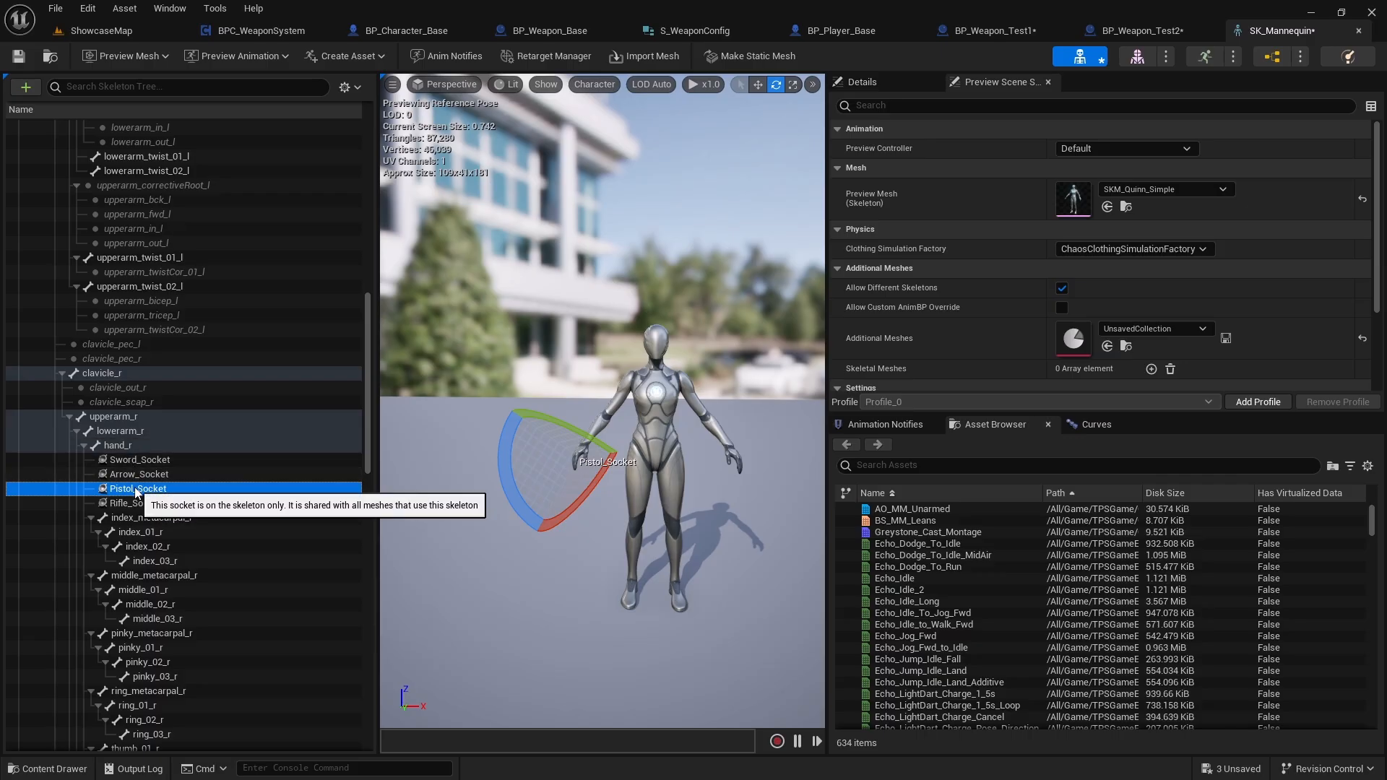
pyautogui.rightClick(136, 491)
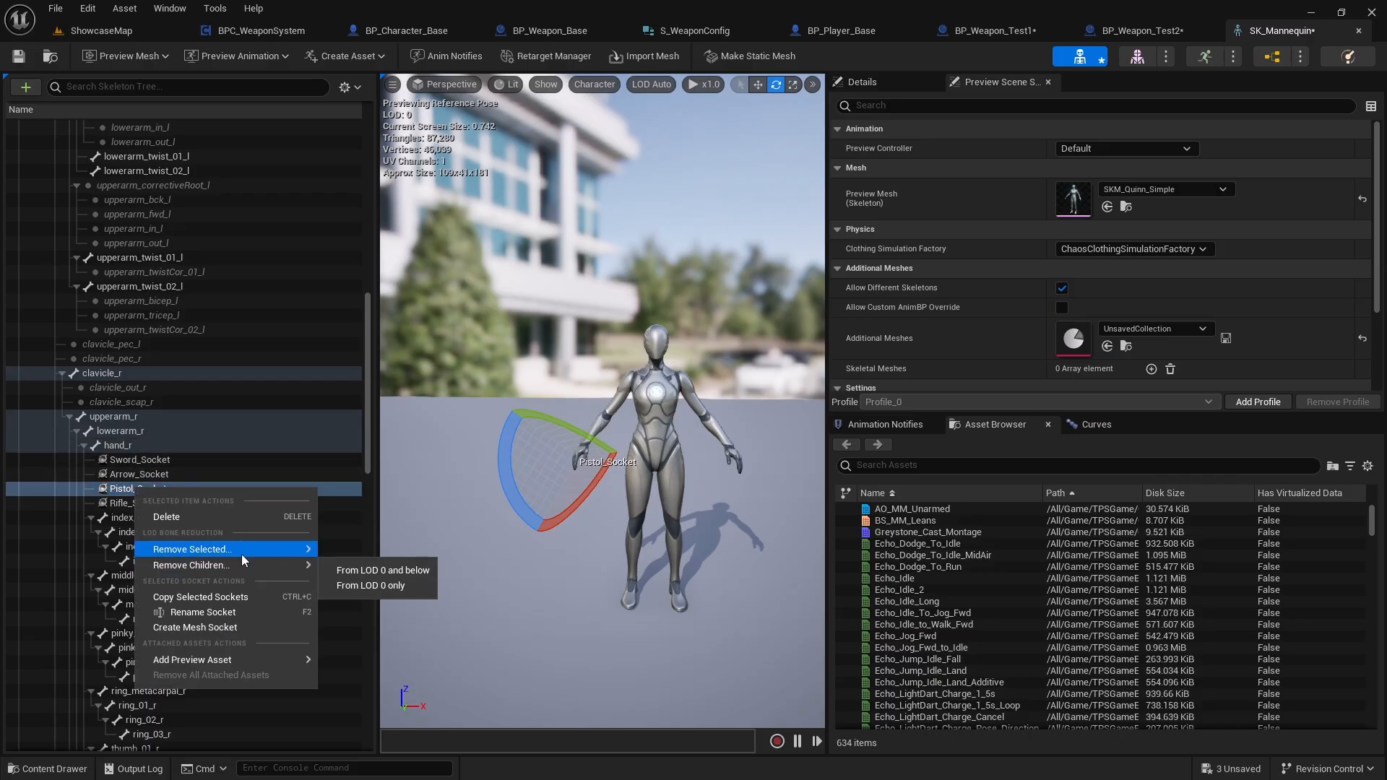
pyautogui.moveTo(241, 656)
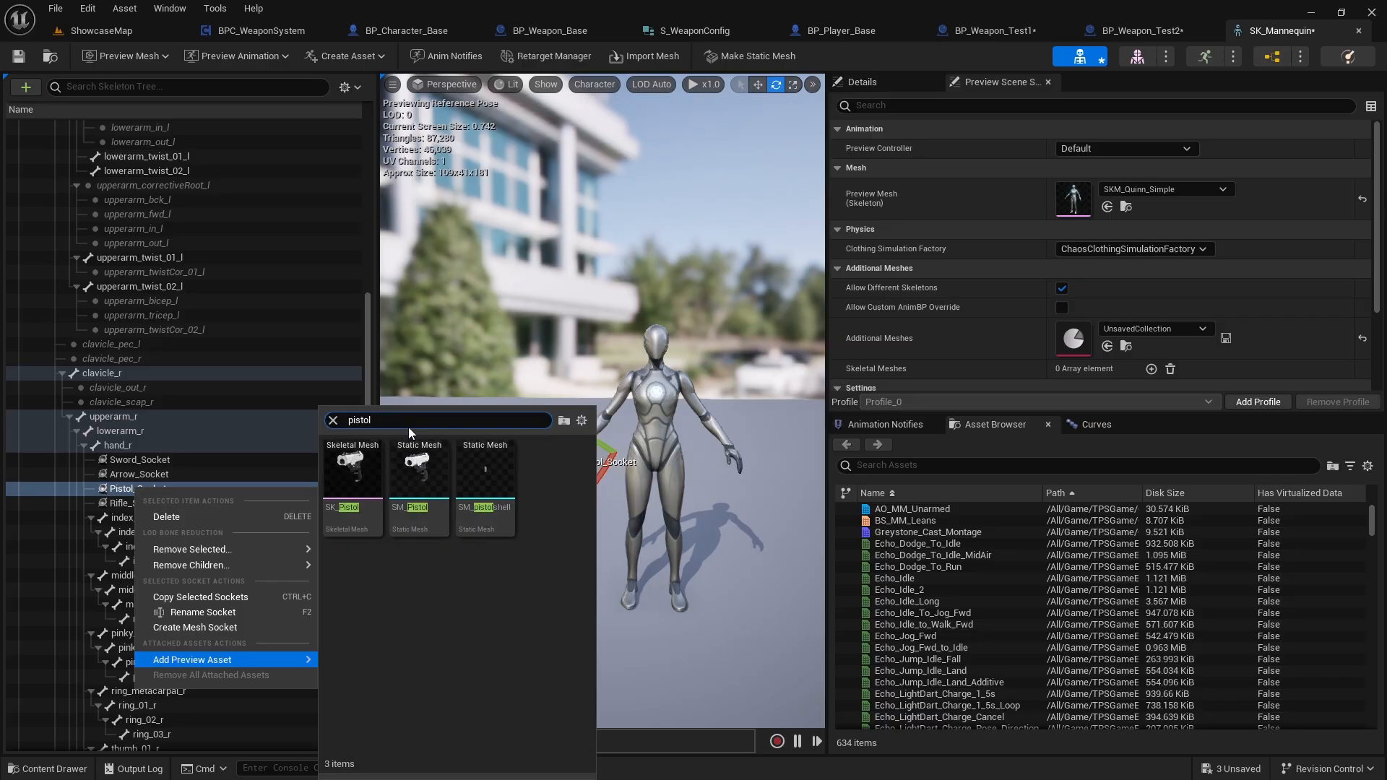
pyautogui.moveTo(362, 483)
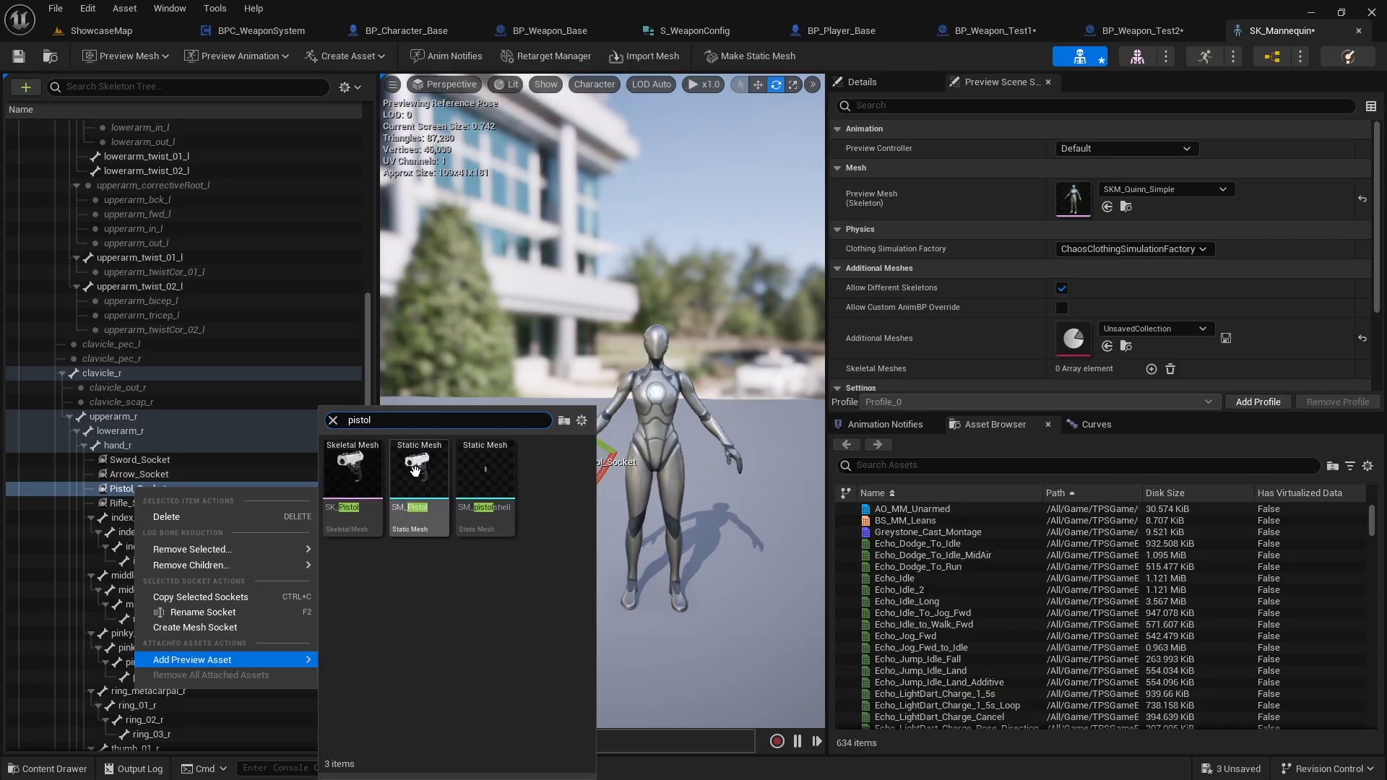
pyautogui.click(431, 519)
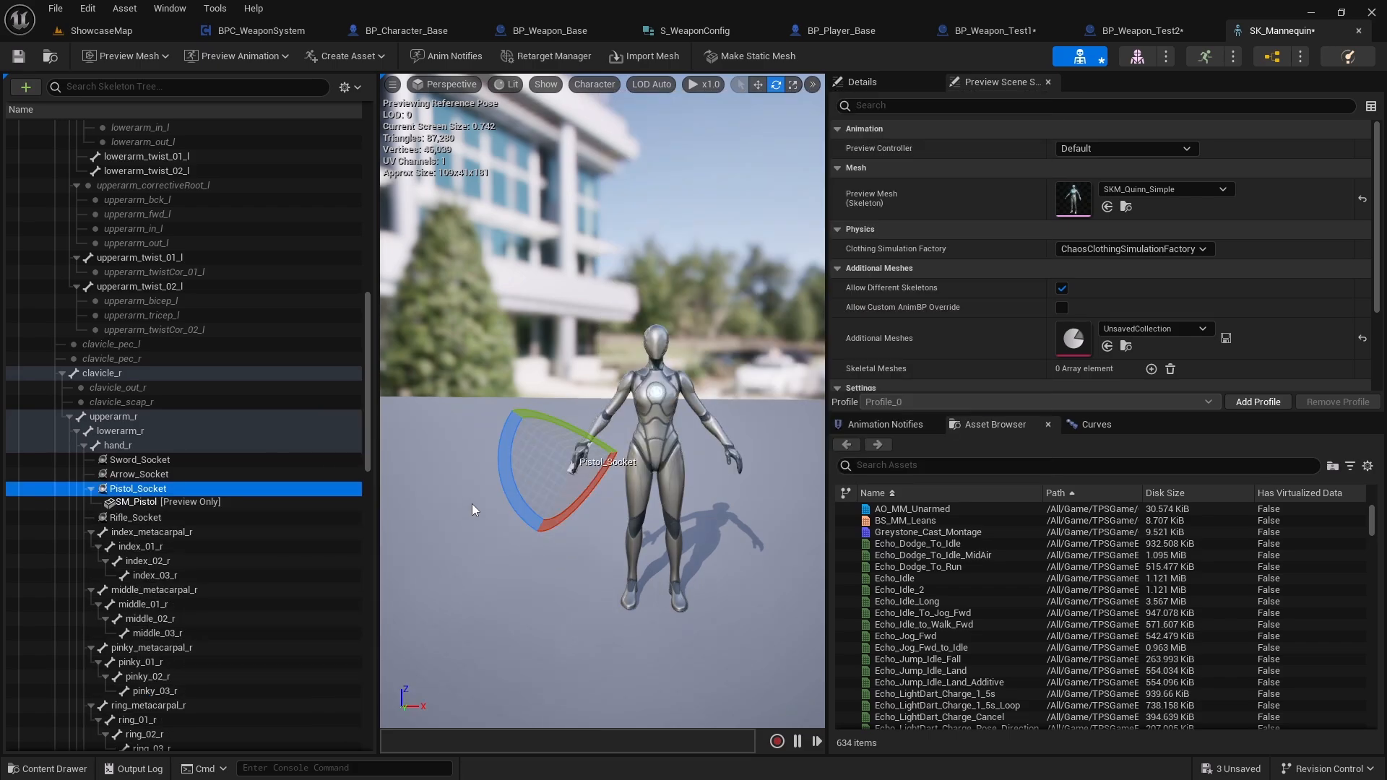
# Set the preview controller to Use Specific Animation and choose MF_Pistol_Idle_ADS, finding it with the search term "pistol"
pyautogui.press('f')
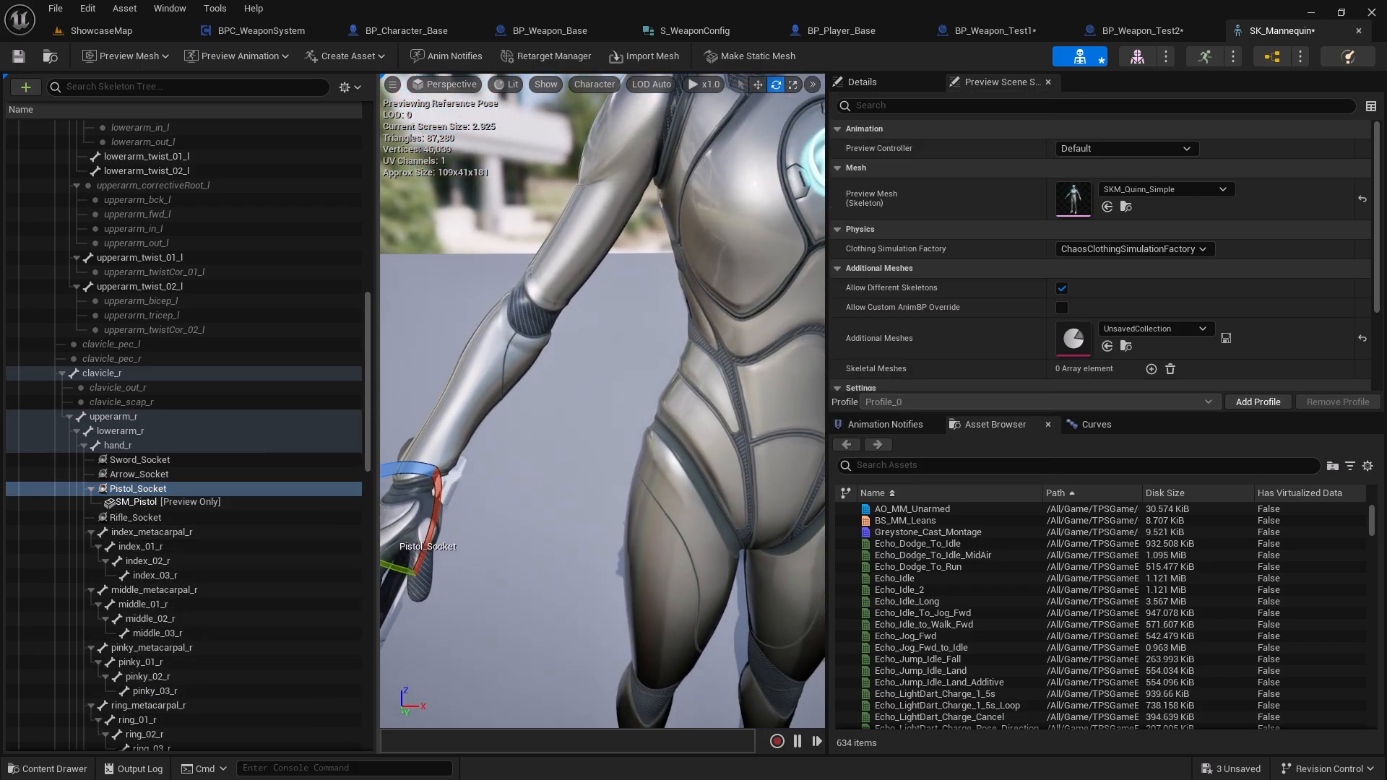
pyautogui.moveTo(551, 478); pyautogui.dragTo(720, 468, button='right')
pyautogui.moveTo(562, 512); pyautogui.dragTo(478, 455, button='right')
pyautogui.press('s')
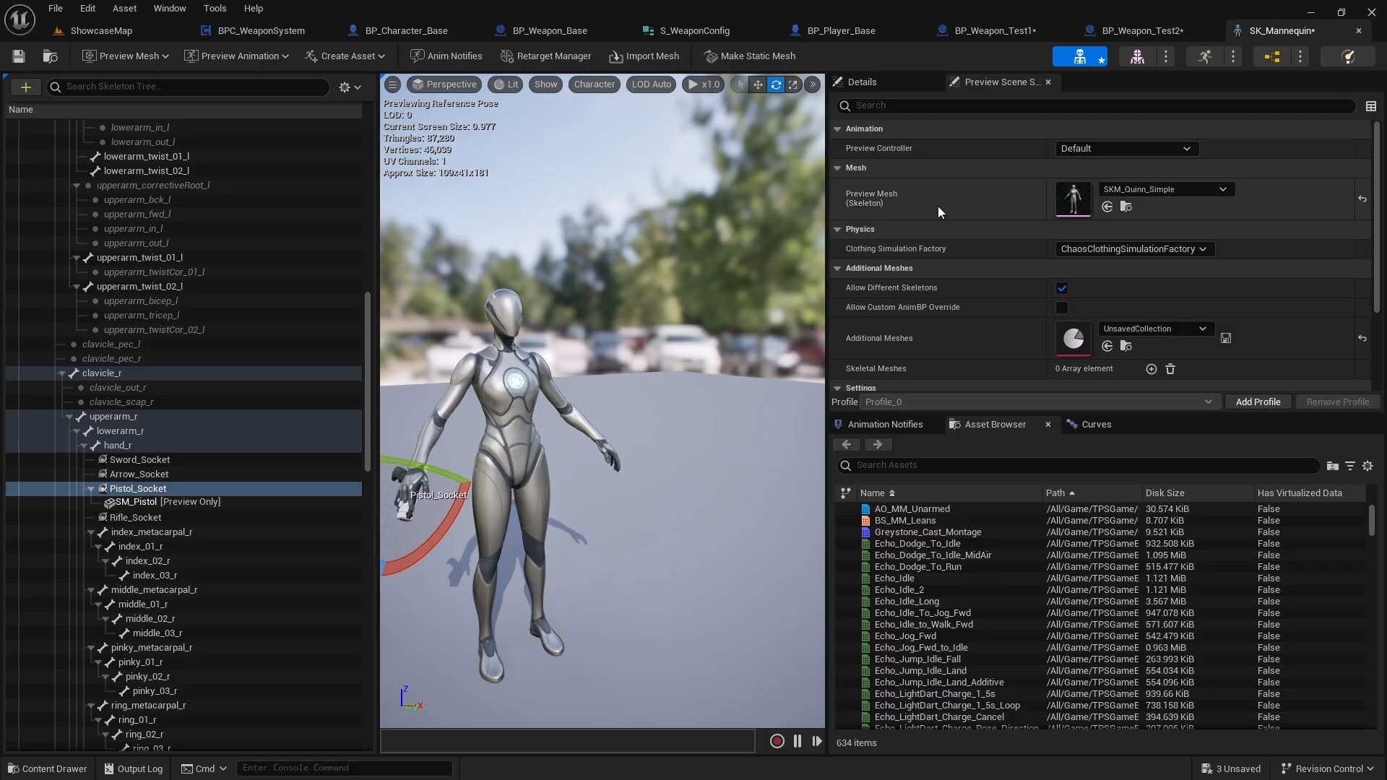
pyautogui.click(1115, 148)
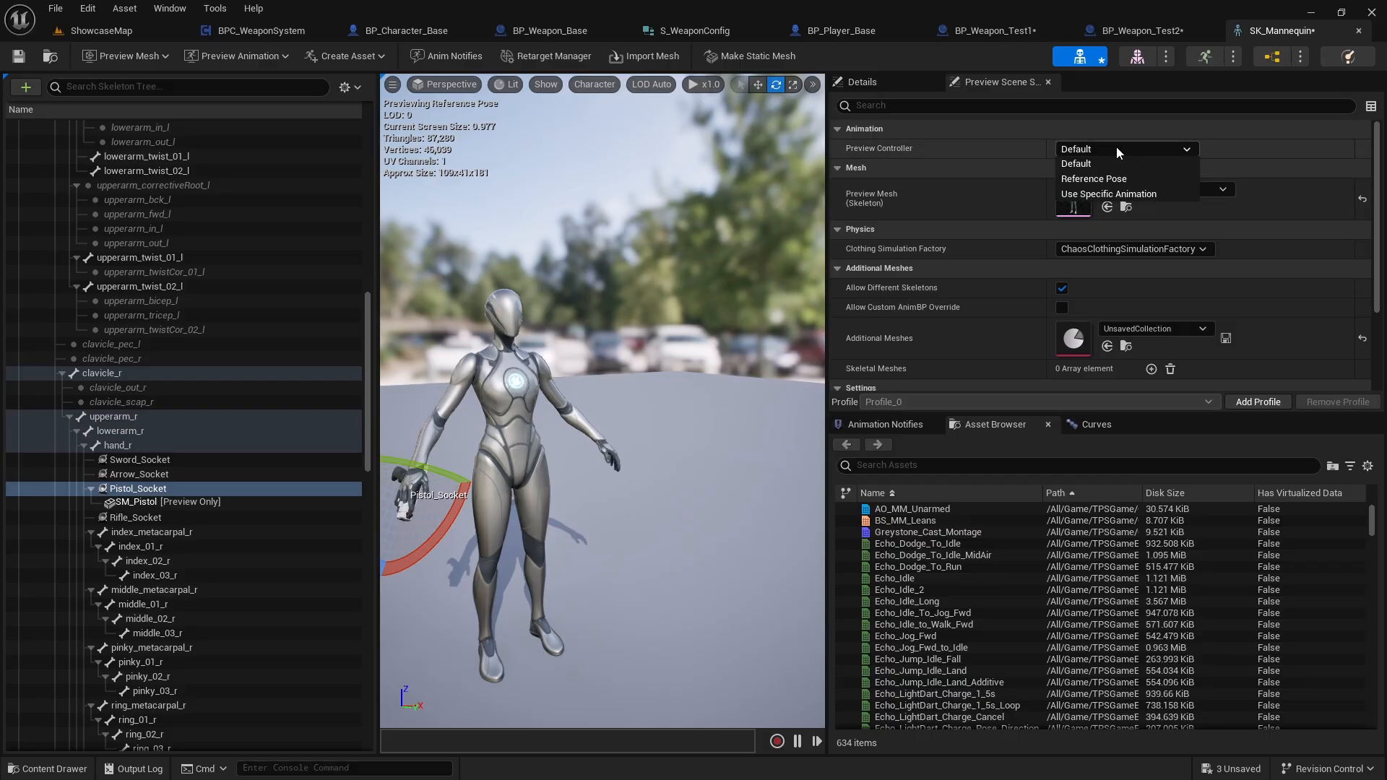
pyautogui.click(1121, 194)
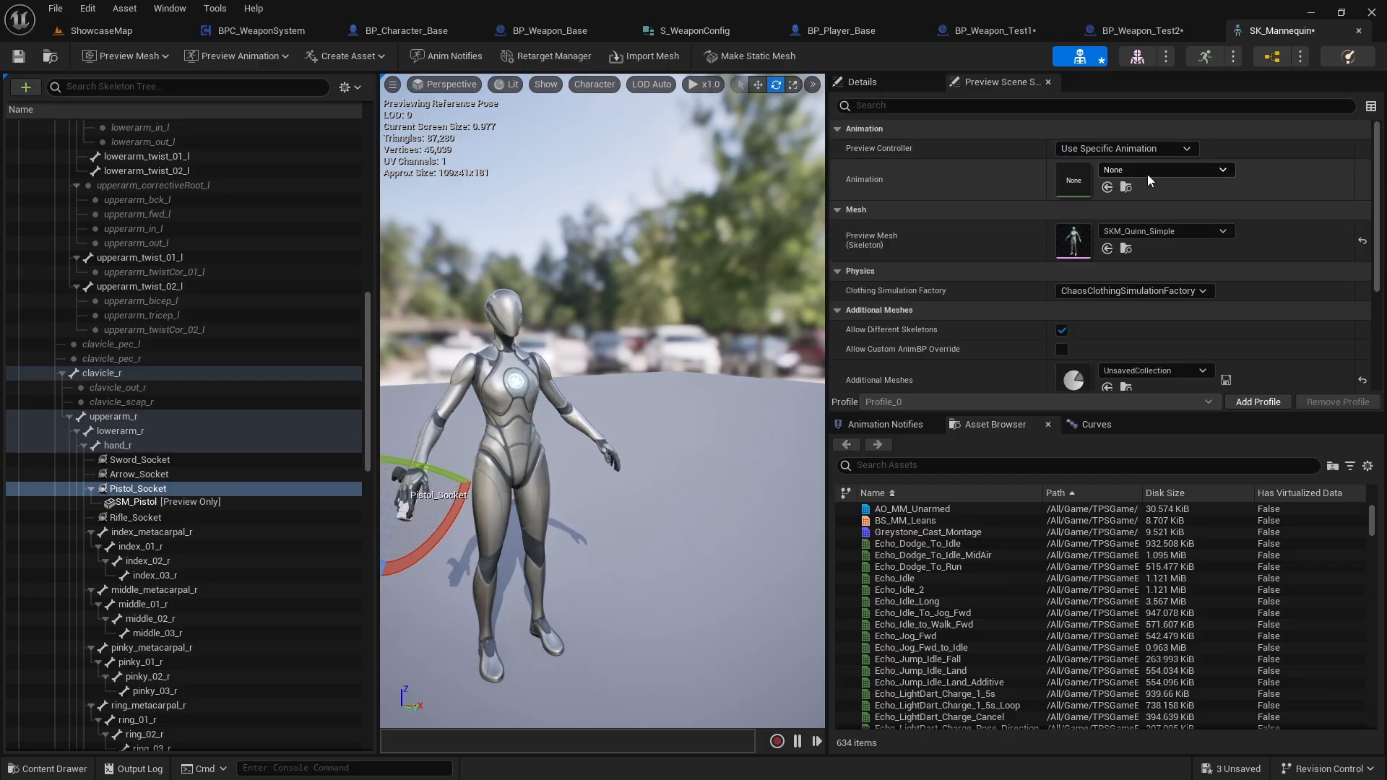
pyautogui.click(1153, 170)
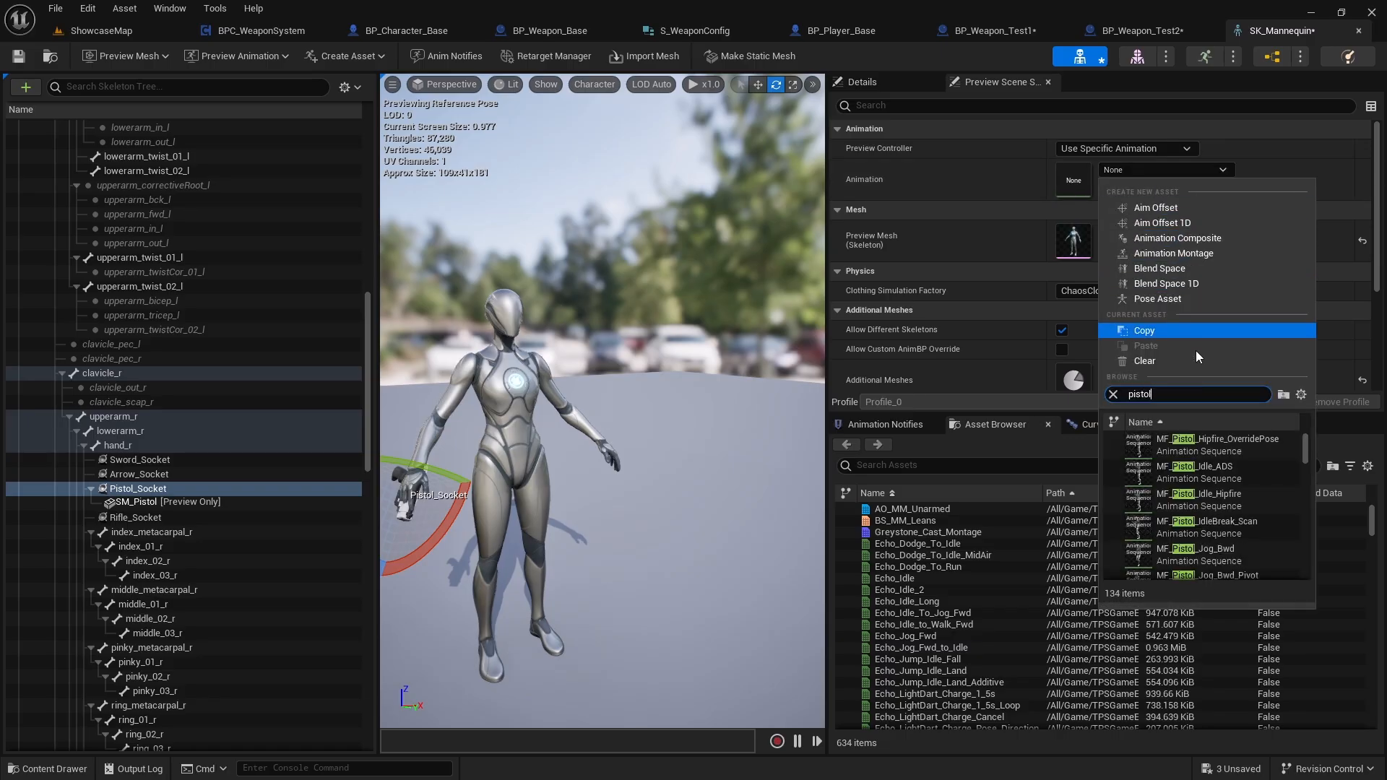
pyautogui.click(1228, 470)
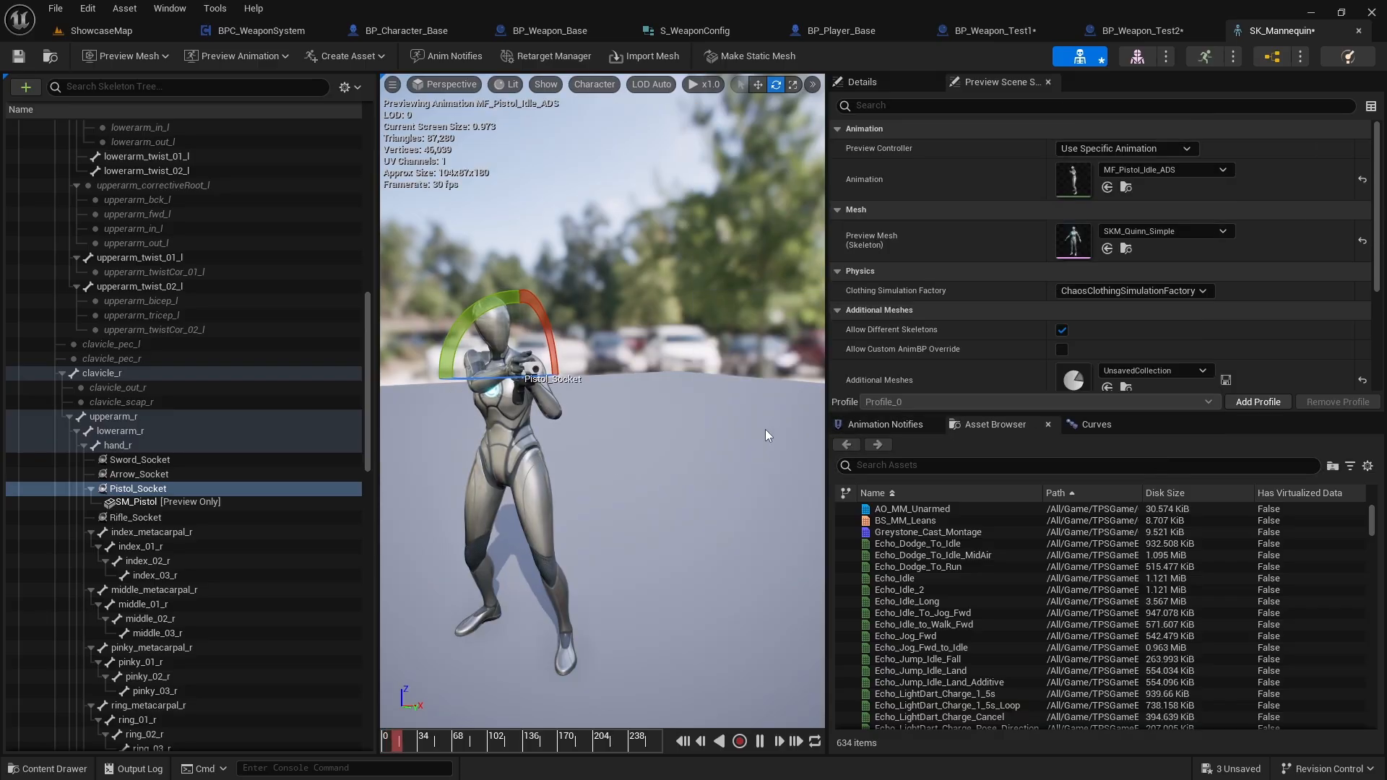
# Widen the preview viewport and set its camera speed to 0.33 for a closer look at the aiming mannequin
pyautogui.moveTo(602, 405); pyautogui.dragTo(433, 405, button='right')
pyautogui.press('w')
pyautogui.moveTo(577, 434); pyautogui.dragTo(434, 440, button='right')
pyautogui.press('s')
pyautogui.press('d')
pyautogui.moveTo(697, 441); pyautogui.dragTo(703, 440, button='right')
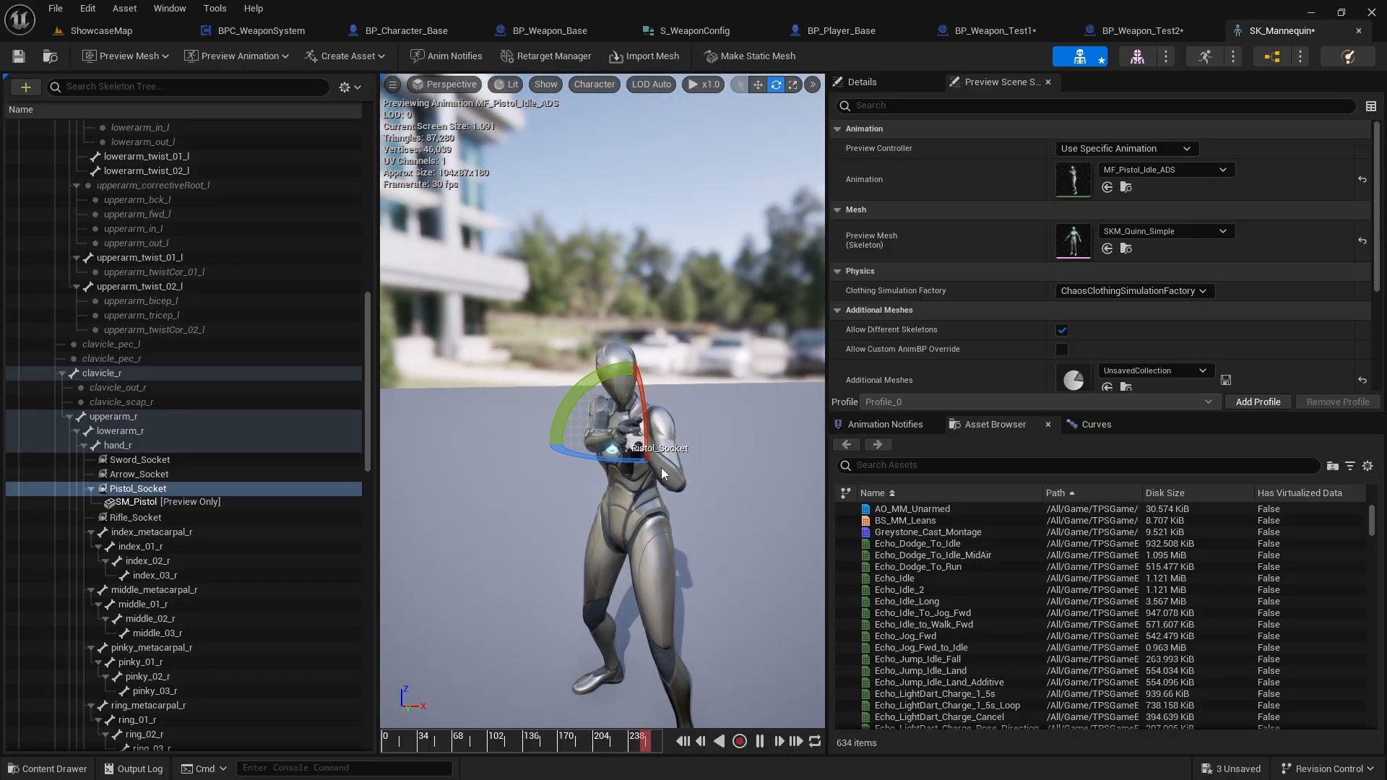
pyautogui.moveTo(827, 153); pyautogui.dragTo(1029, 118)
pyautogui.moveTo(872, 181); pyautogui.dragTo(924, 206, button='right')
pyautogui.press('w')
pyautogui.click(1024, 84)
pyautogui.moveTo(1014, 117); pyautogui.dragTo(1051, 116)
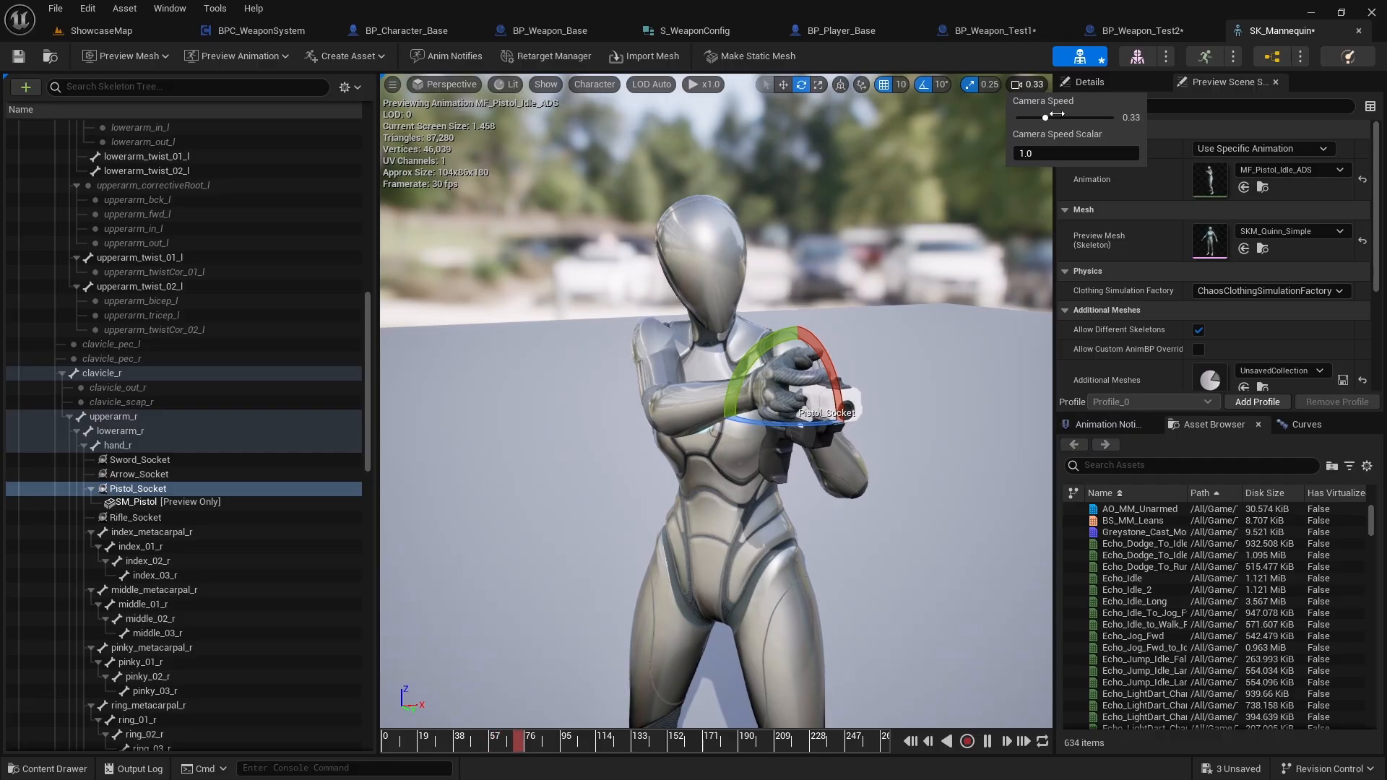
# Examine from several angles how the preview pistol sits in the mannequin's hands, pausing the aiming animation for a closer look
pyautogui.press('w')
pyautogui.moveTo(852, 322)
pyautogui.mouseDown(button='right')
pyautogui.moveTo(821, 340)
pyautogui.moveTo(859, 332)
pyautogui.mouseUp(button='right')
pyautogui.press('s')
pyautogui.press('d')
pyautogui.press('w')
pyautogui.press('w')
pyautogui.press('a')
pyautogui.press('s')
pyautogui.click(989, 739)
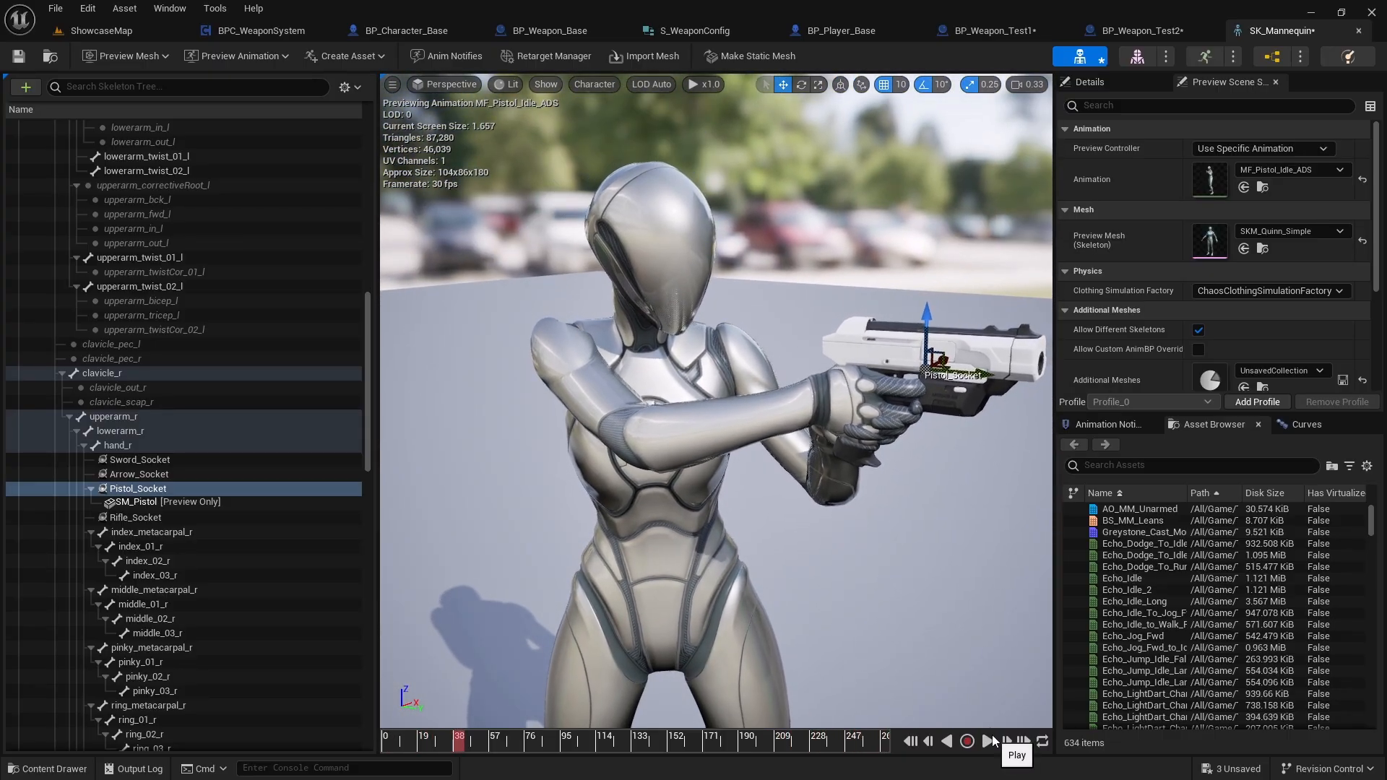
pyautogui.moveTo(865, 474); pyautogui.dragTo(869, 439, button='right')
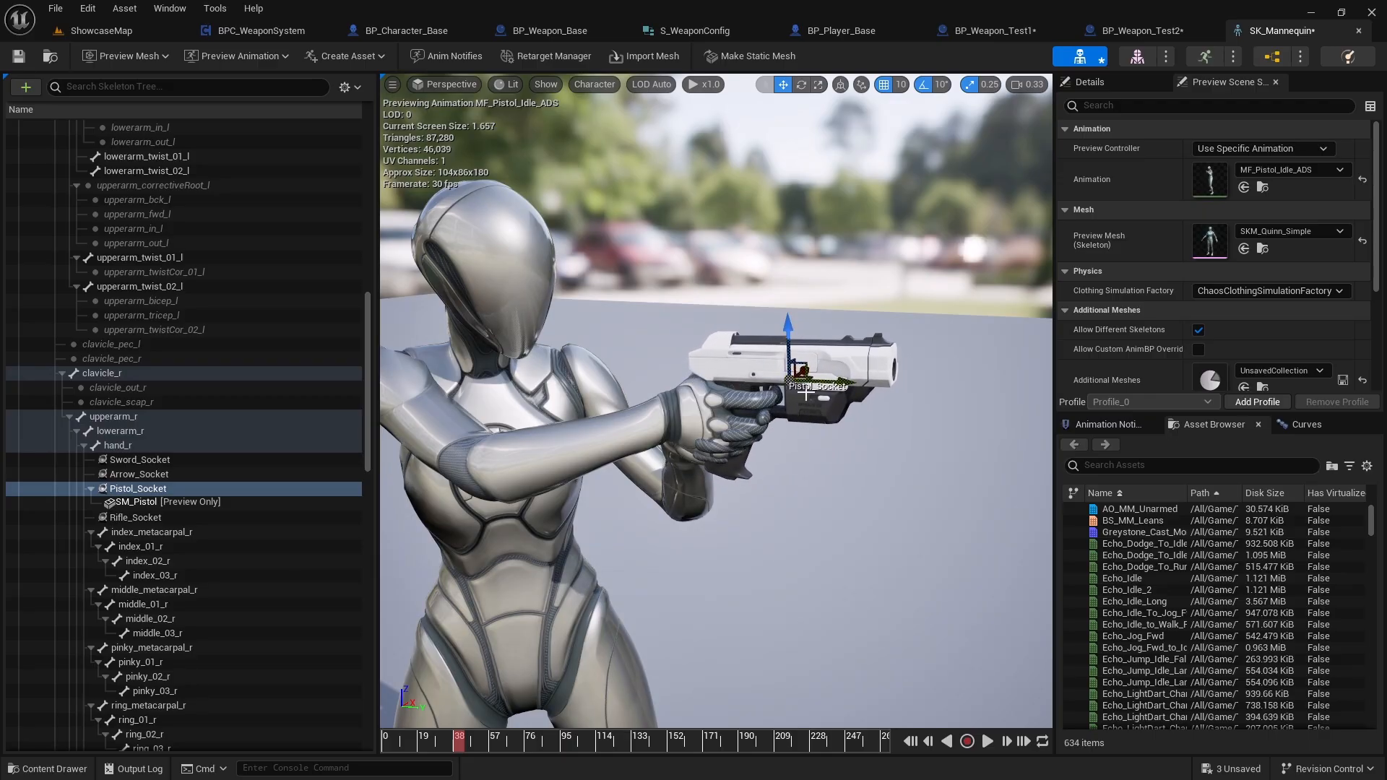
pyautogui.moveTo(815, 440); pyautogui.dragTo(691, 393, button='right')
pyautogui.press('s')
pyautogui.press('e')
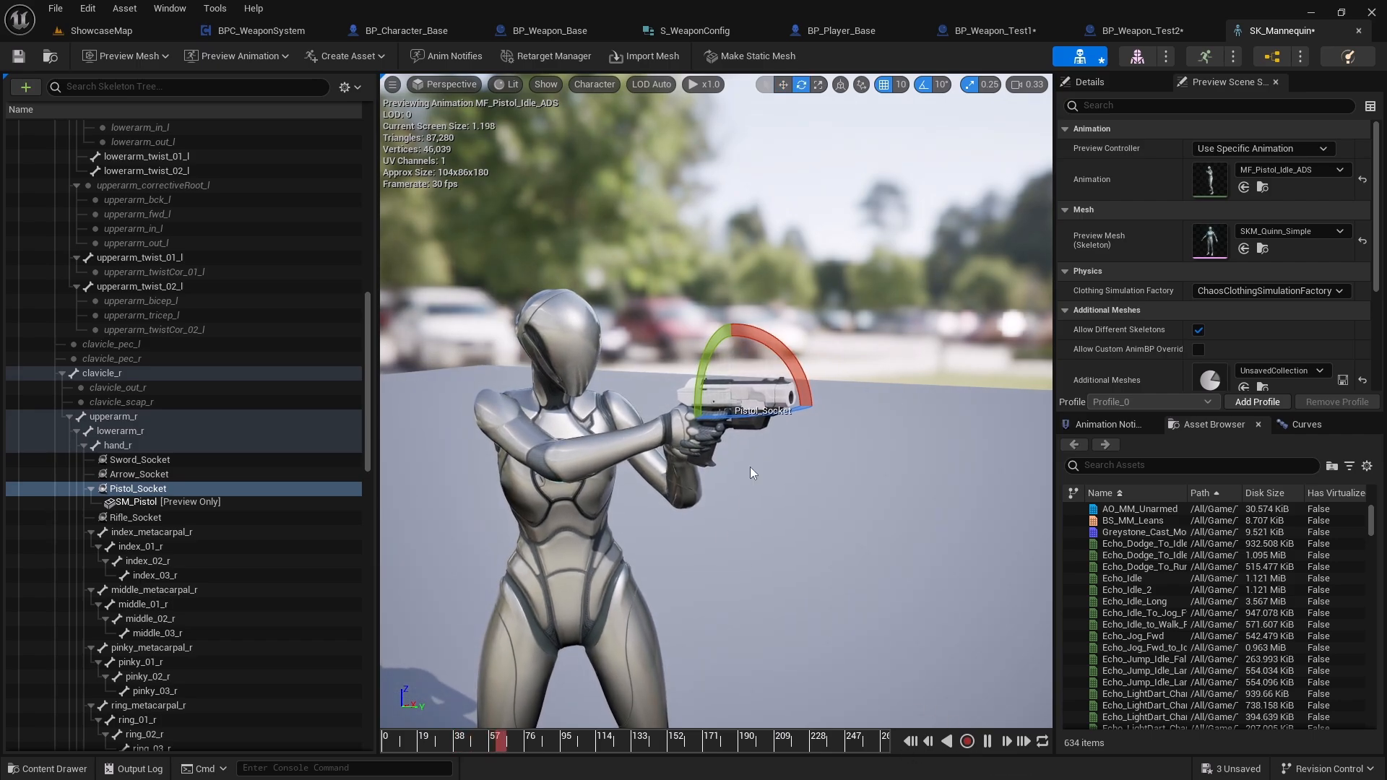
pyautogui.moveTo(726, 498); pyautogui.dragTo(694, 501, button='right')
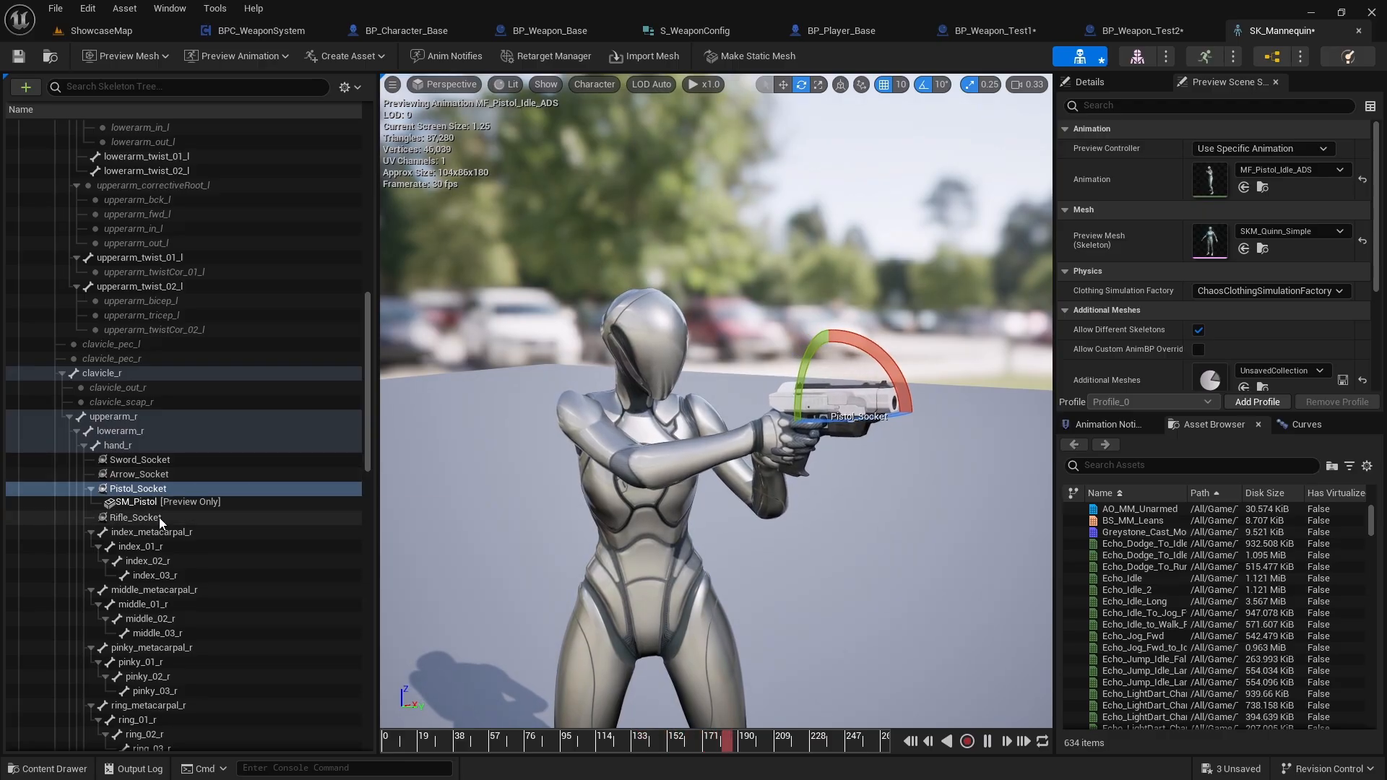
# Remove all attached preview assets from Pistol_Socket
pyautogui.click(152, 490)
pyautogui.rightClick(152, 494)
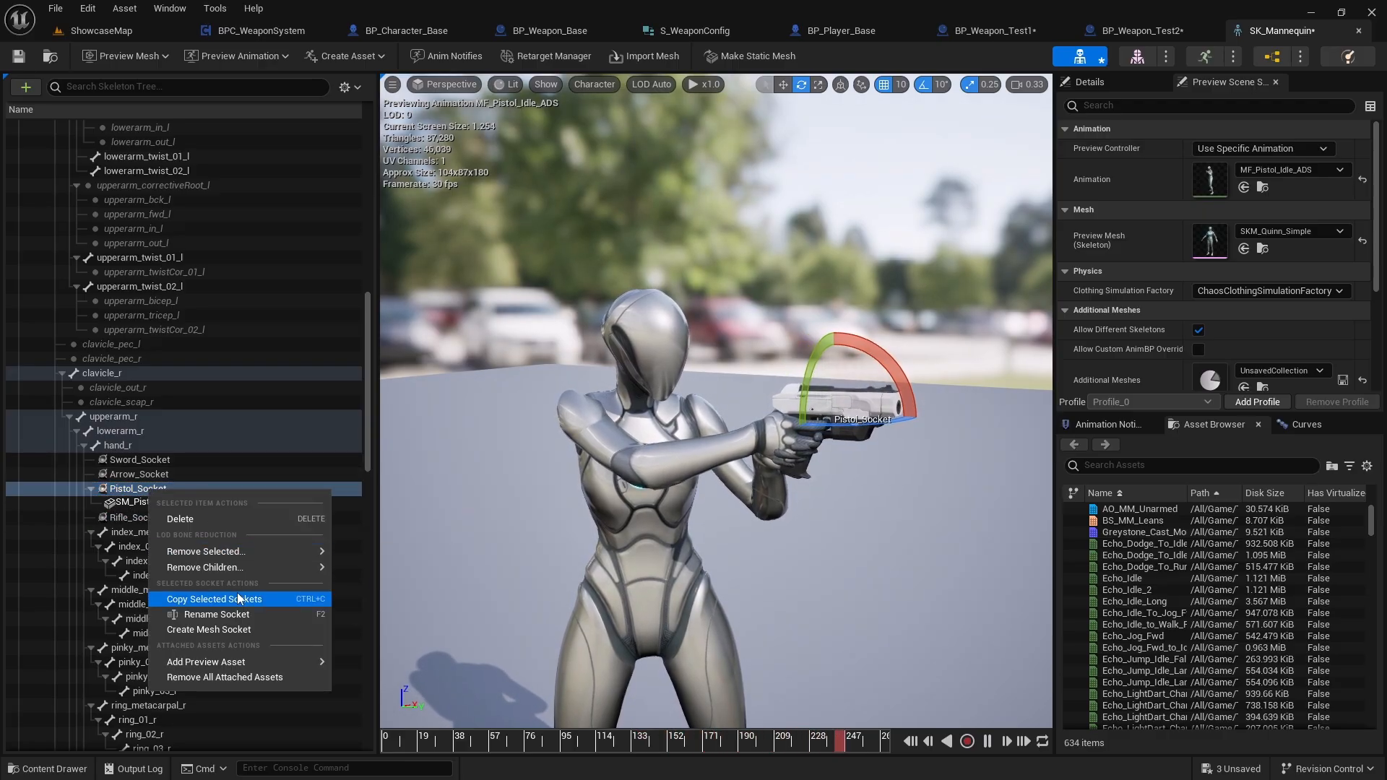
pyautogui.click(228, 679)
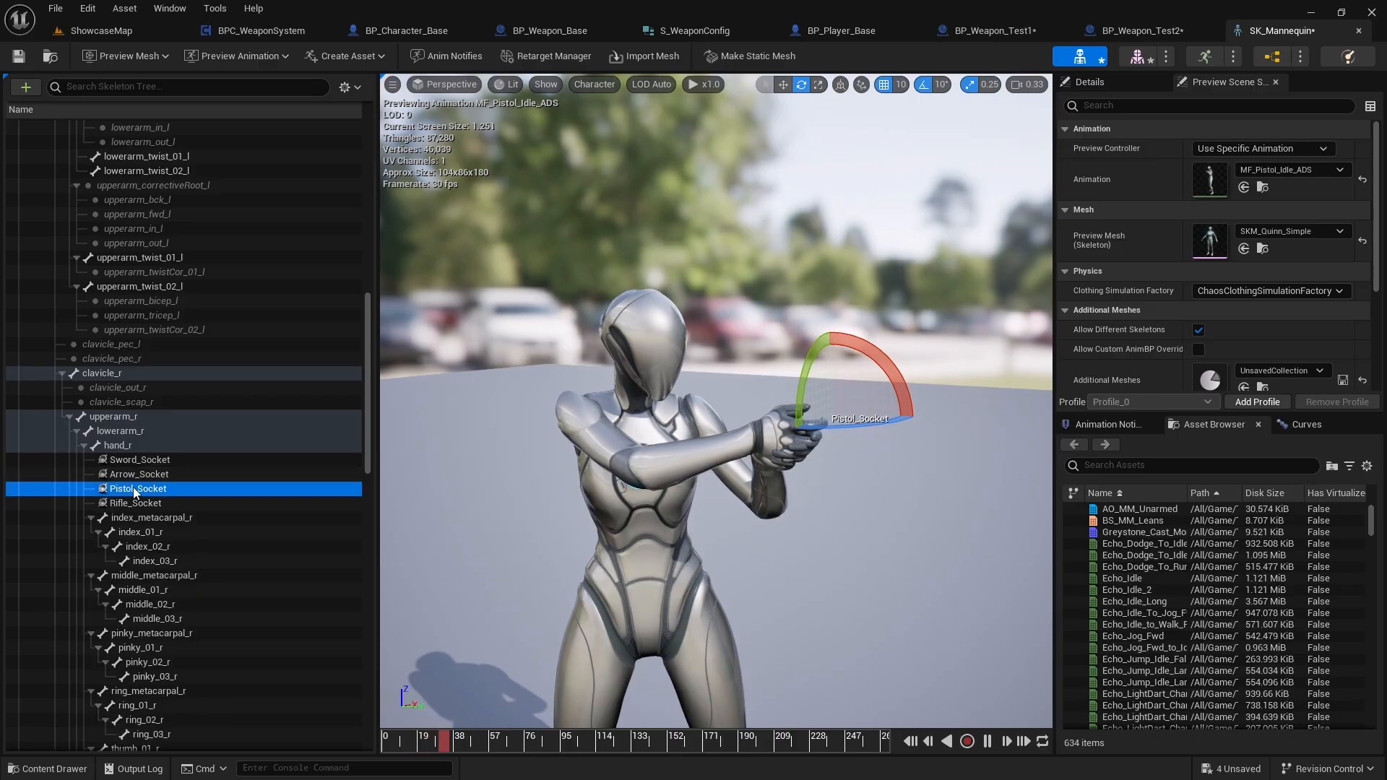
# Add the SM_Rifle static mesh as a preview asset on Rifle_Socket, finding it with the search term "rifle"
pyautogui.click(138, 503)
pyautogui.rightClick(140, 504)
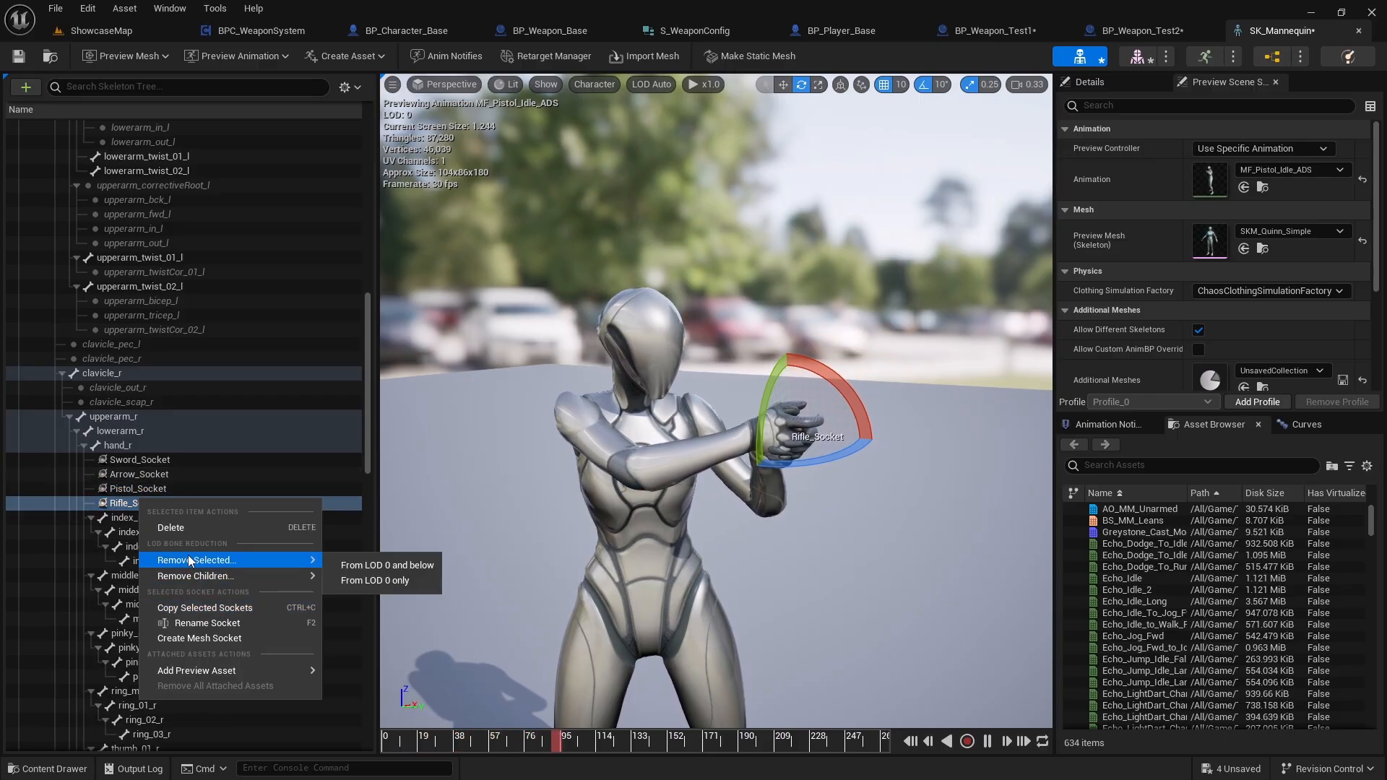
pyautogui.moveTo(266, 669)
pyautogui.click(390, 424)
pyautogui.write('rifle')
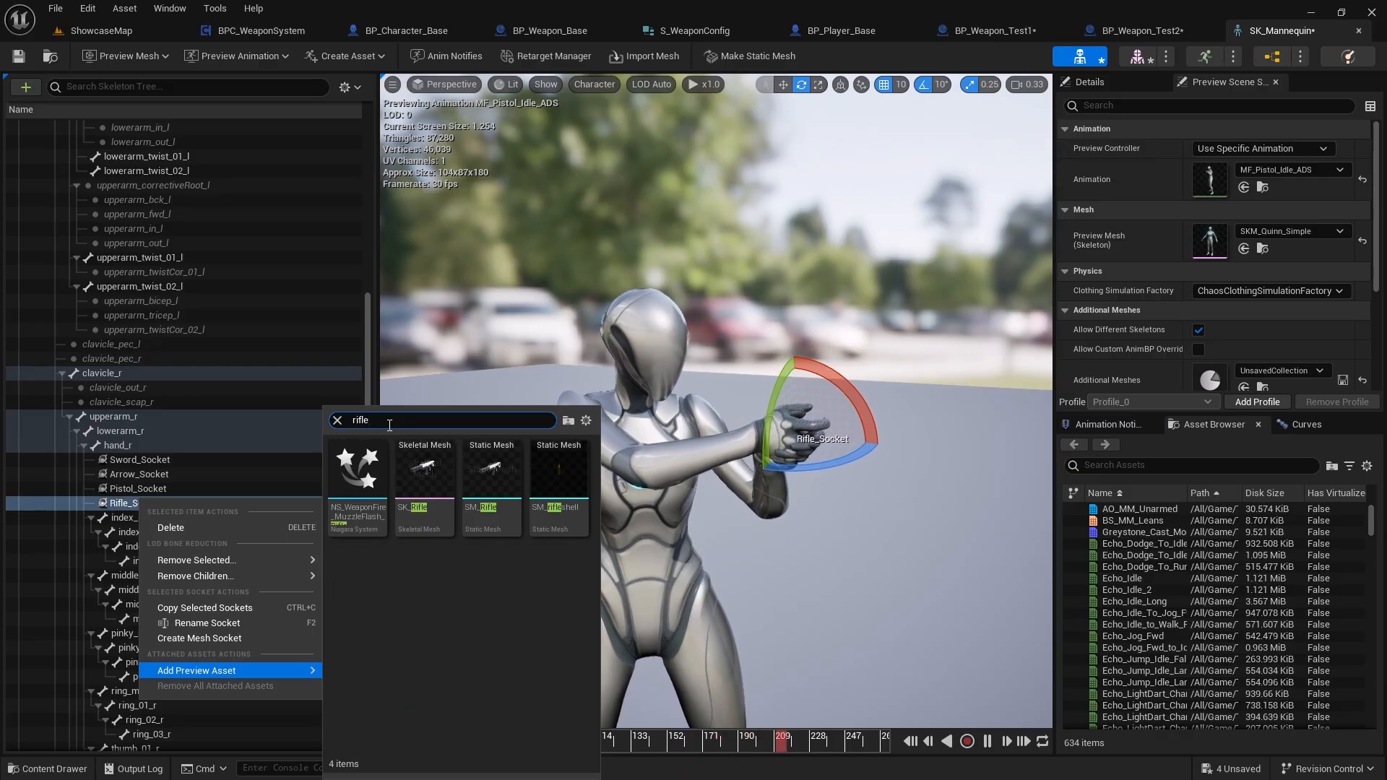
pyautogui.click(495, 472)
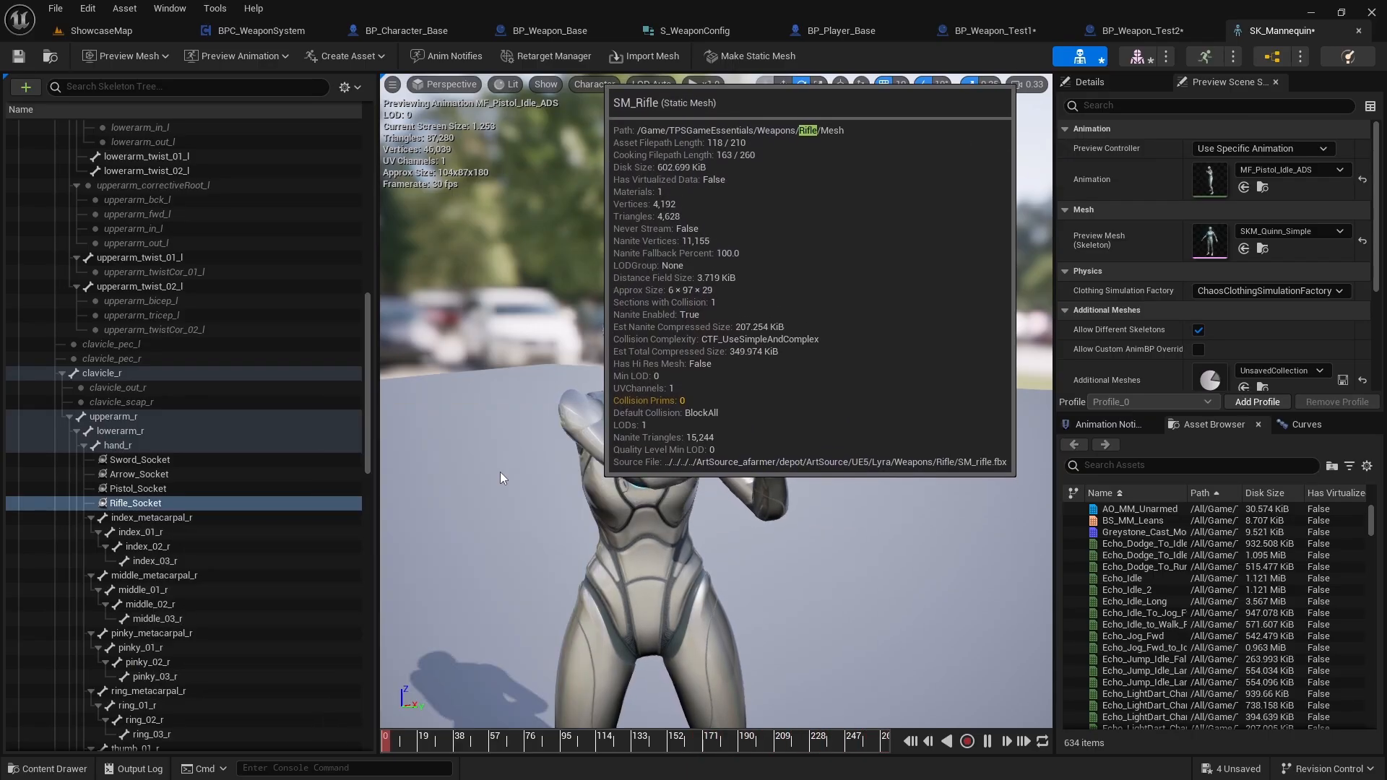
pyautogui.moveTo(605, 468); pyautogui.dragTo(637, 435, button='right')
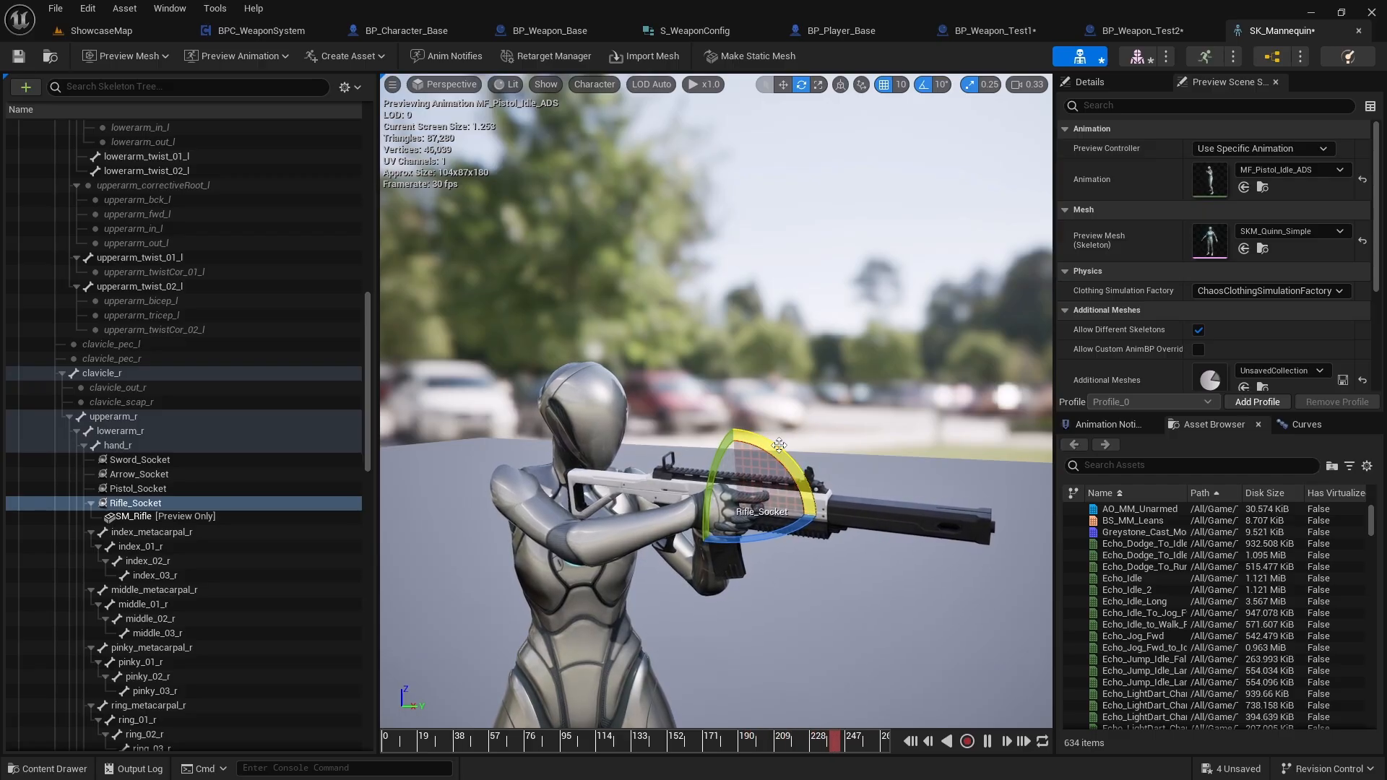
# Change the preview animation to MF_Rifle_Idle_ADS, using the search term "rifle"
pyautogui.click(1268, 169)
pyautogui.write('rifle')
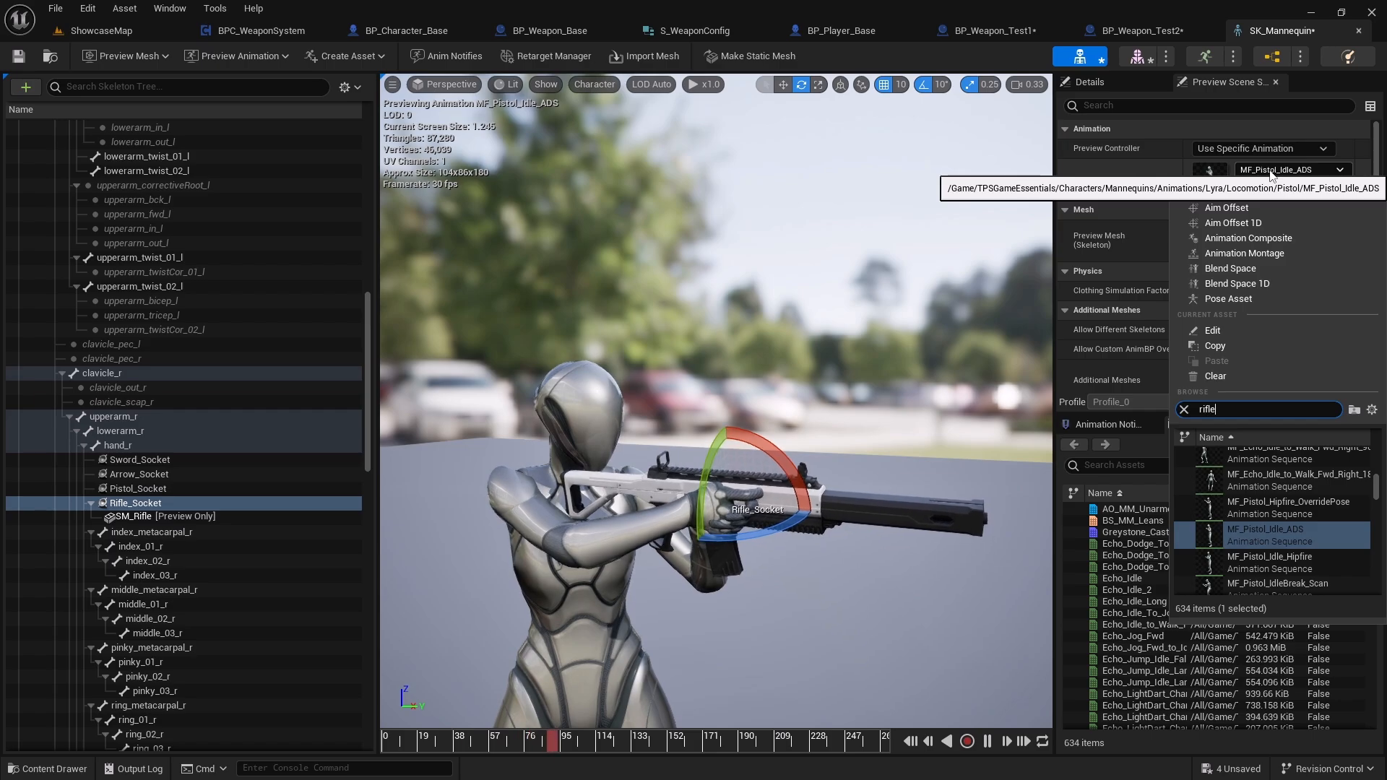
pyautogui.scroll(4, 1323, 520)
pyautogui.moveTo(1375, 568); pyautogui.dragTo(1385, 441)
pyautogui.click(1280, 455)
pyautogui.moveTo(895, 459); pyautogui.dragTo(1033, 475, button='right')
pyautogui.moveTo(676, 538); pyautogui.dragTo(576, 563, button='right')
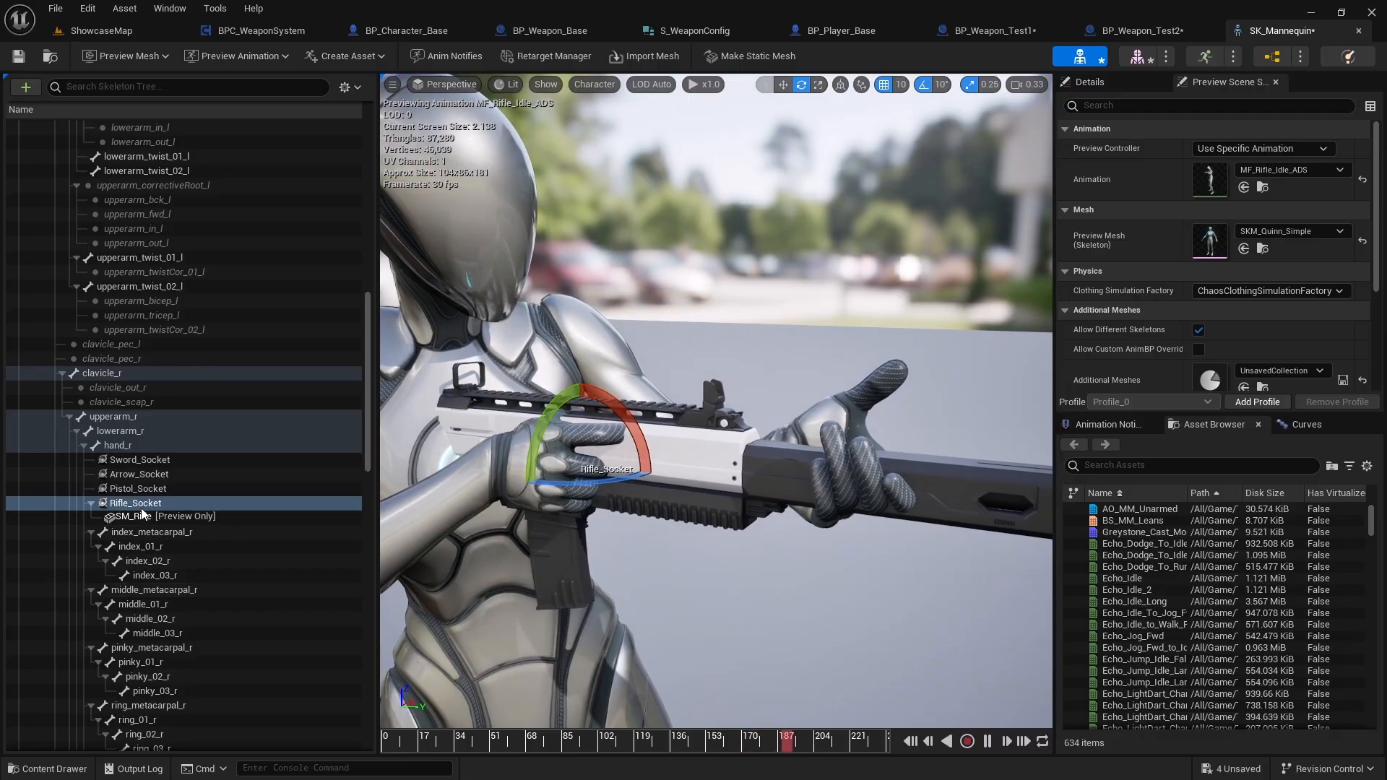
# Move Rifle_Socket upward and forward along the rifle's barrel direction
pyautogui.press('w')
pyautogui.moveTo(583, 423); pyautogui.dragTo(590, 364)
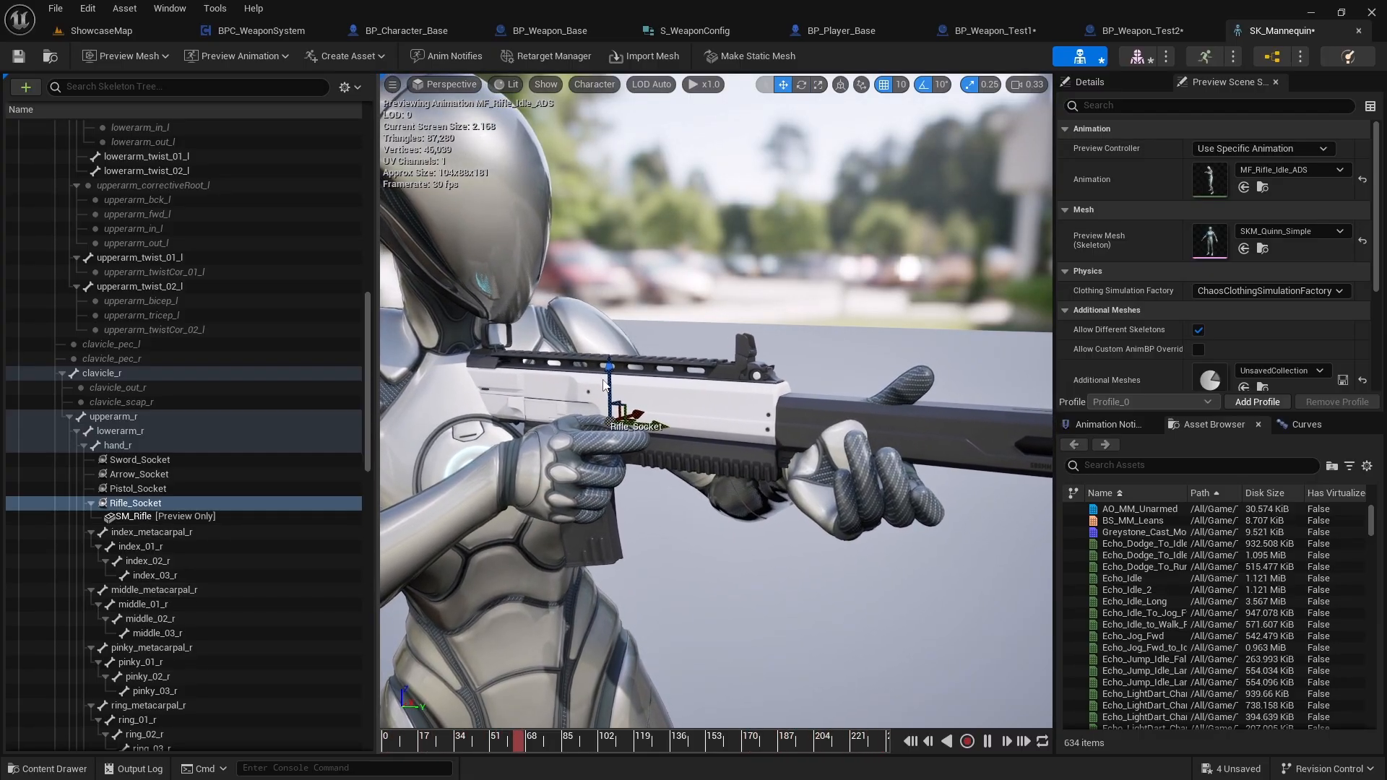
pyautogui.hotkey('ctrl', 'z')
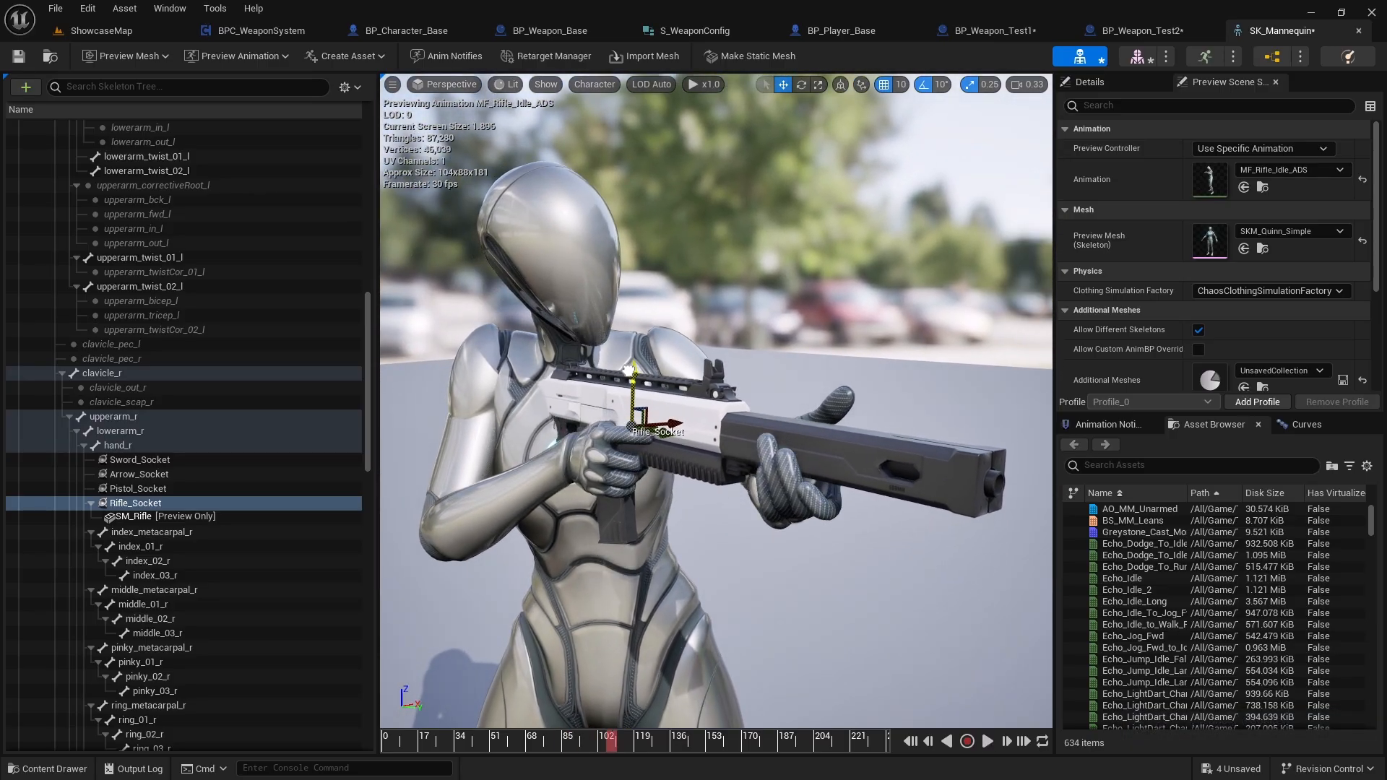
pyautogui.moveTo(622, 364); pyautogui.dragTo(622, 358, button='right')
pyautogui.press('d')
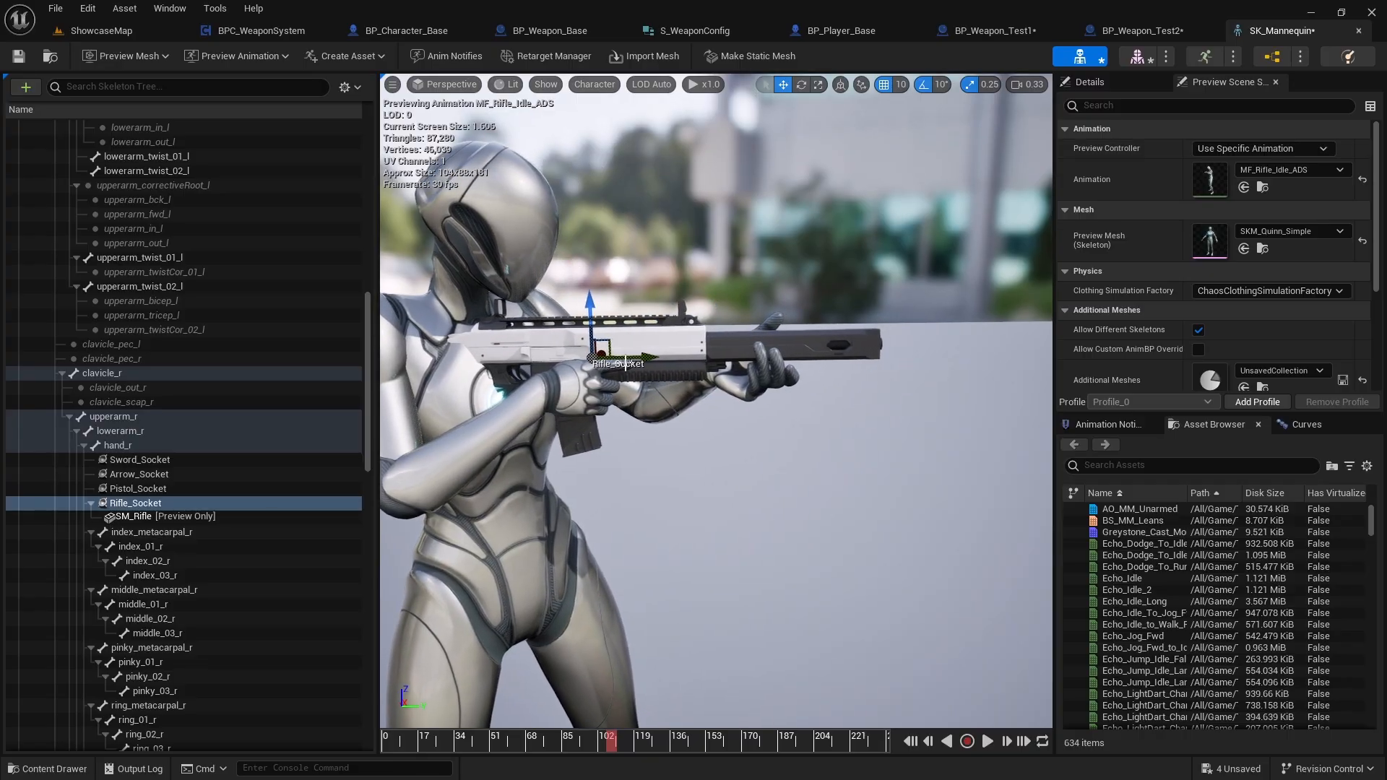
pyautogui.moveTo(711, 359); pyautogui.dragTo(747, 352)
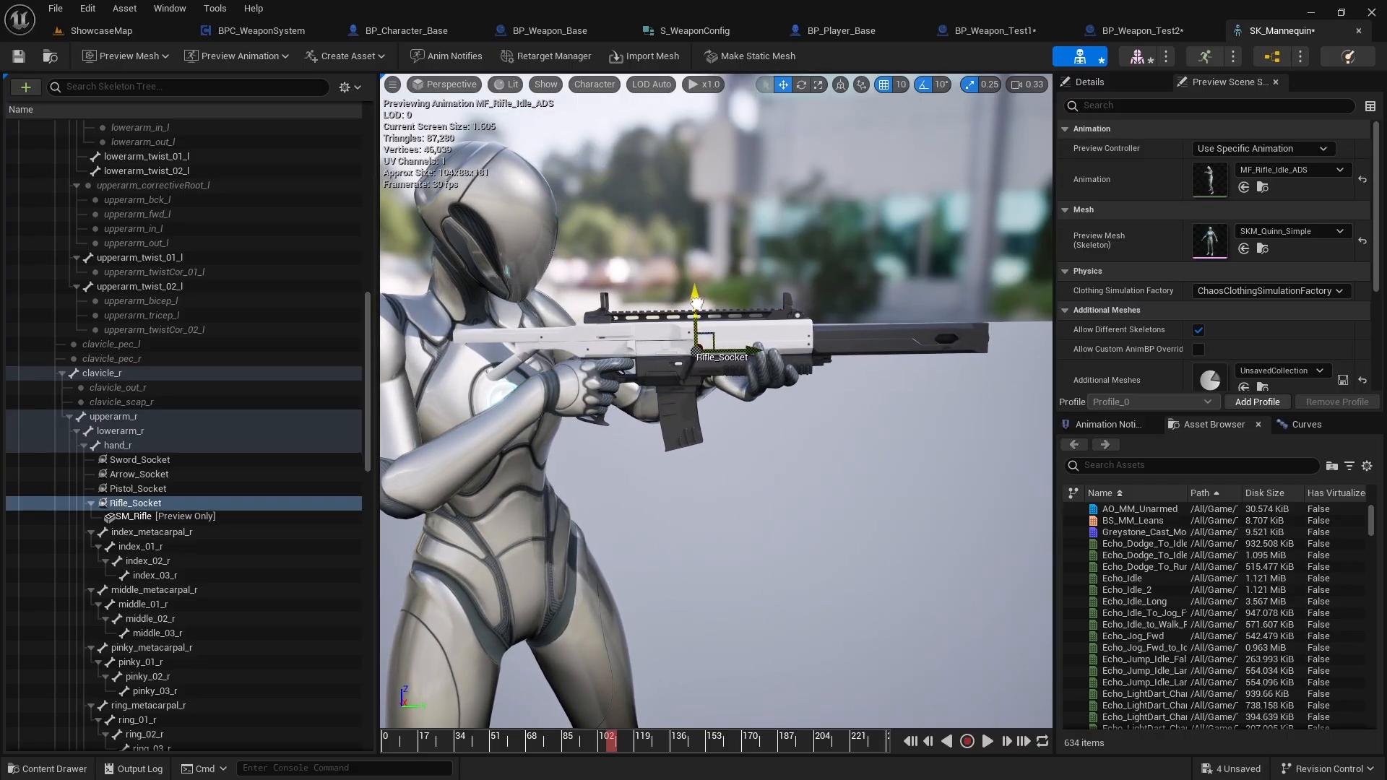
# Examine the repositioned rifle against both hands, bringing up the rotate and scale gizmos on Rifle_Socket
pyautogui.press('w')
pyautogui.moveTo(684, 360)
pyautogui.mouseDown(button='right')
pyautogui.moveTo(375, 357)
pyautogui.moveTo(684, 361)
pyautogui.mouseUp(button='right')
pyautogui.press('d')
pyautogui.press('a')
pyautogui.press('s')
pyautogui.press('e')
pyautogui.moveTo(766, 538)
pyautogui.mouseDown(button='right')
pyautogui.moveTo(726, 518)
pyautogui.moveTo(766, 522)
pyautogui.mouseUp(button='right')
pyautogui.press('w')
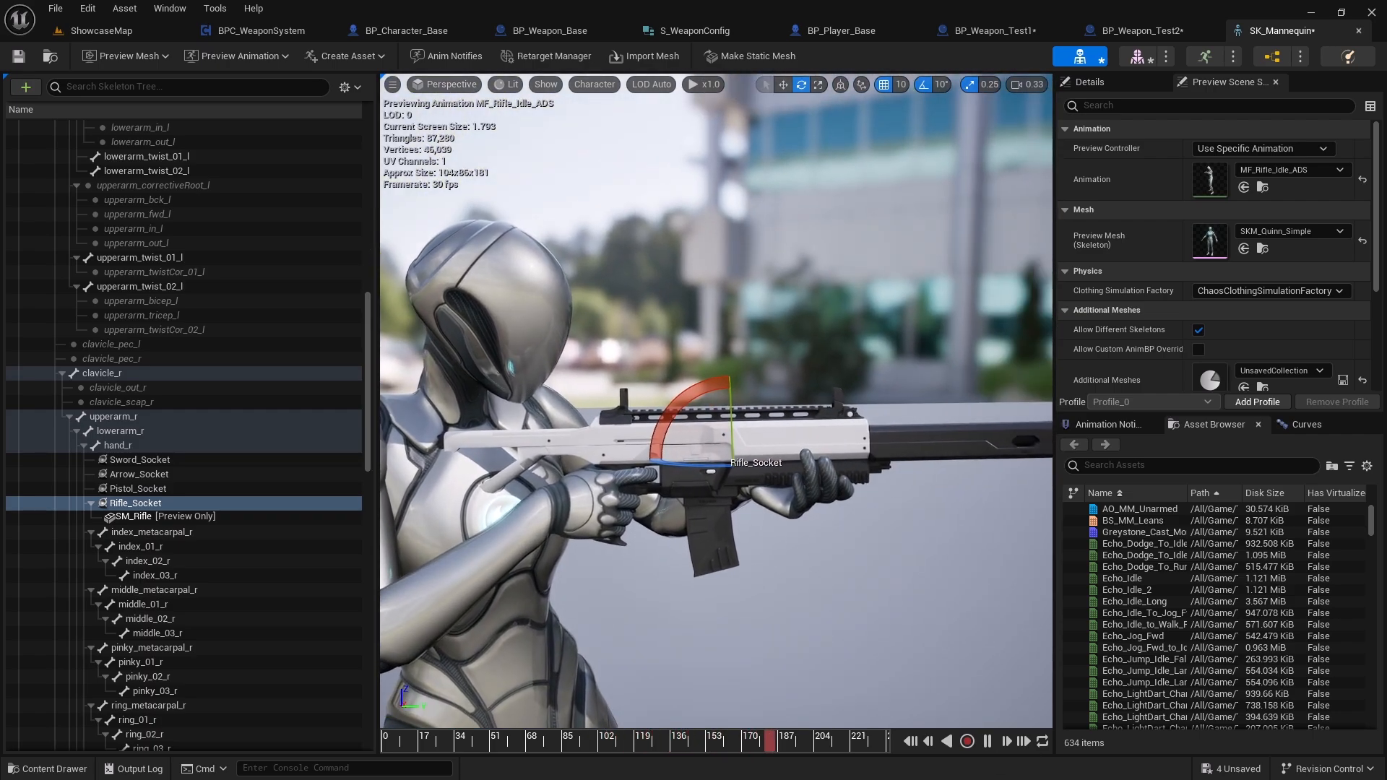
pyautogui.press('r')
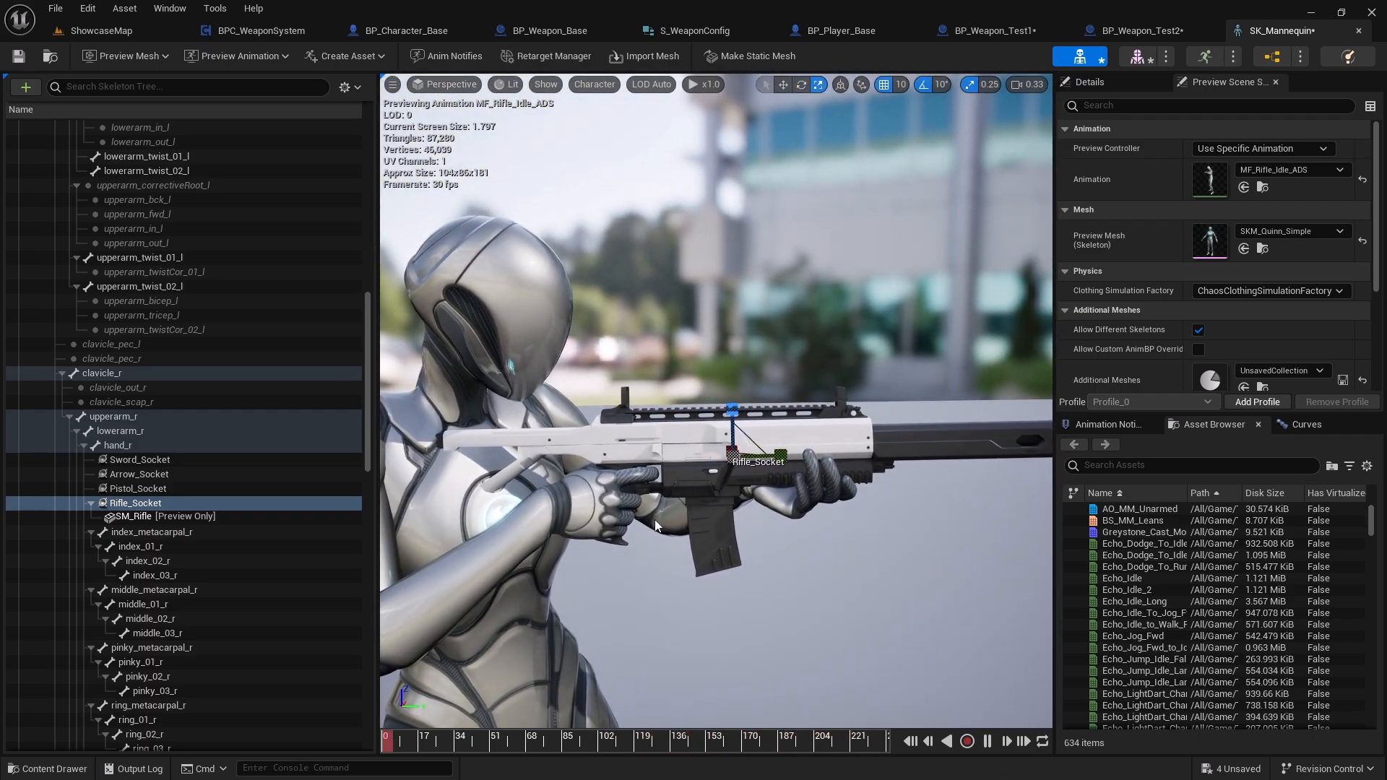
# Pause the preview animation and remove all attached preview assets from Rifle_Socket
pyautogui.click(987, 742)
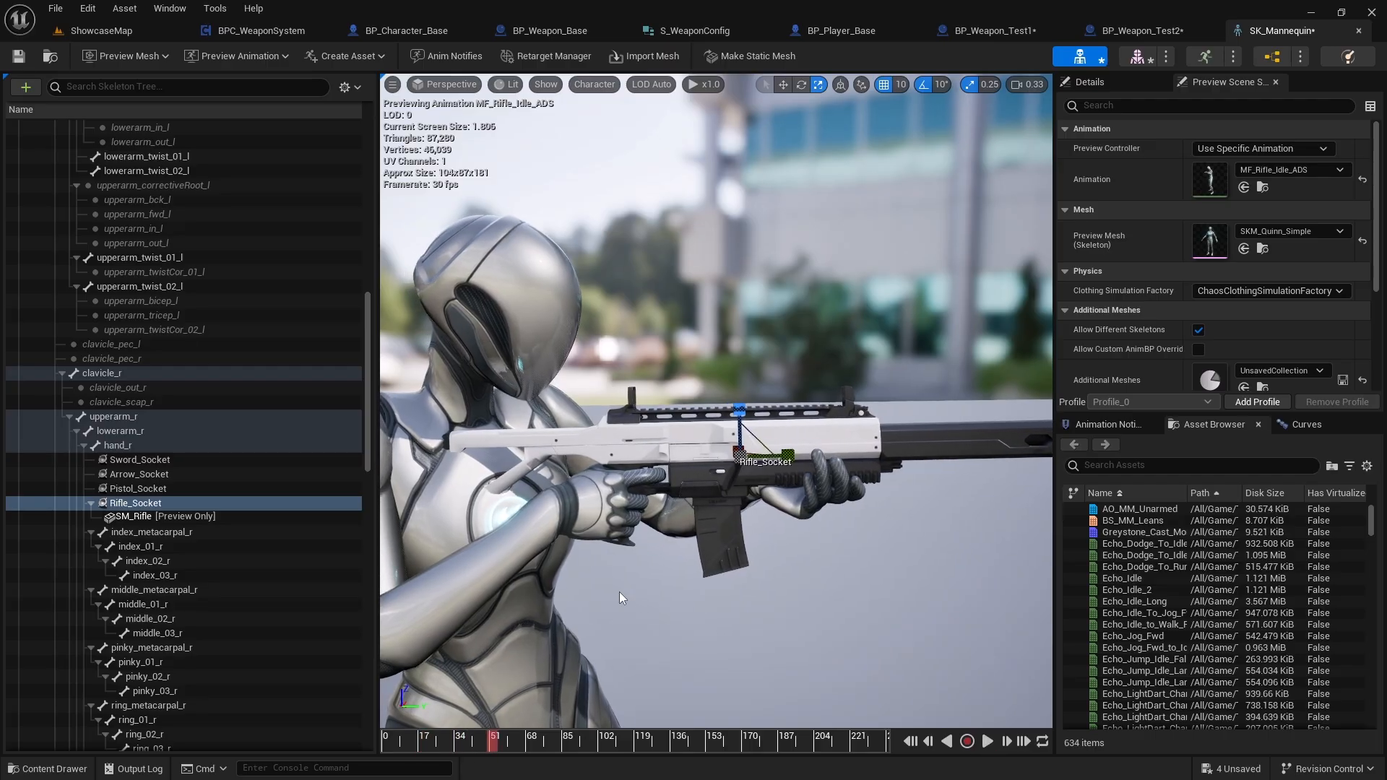
pyautogui.rightClick(146, 511)
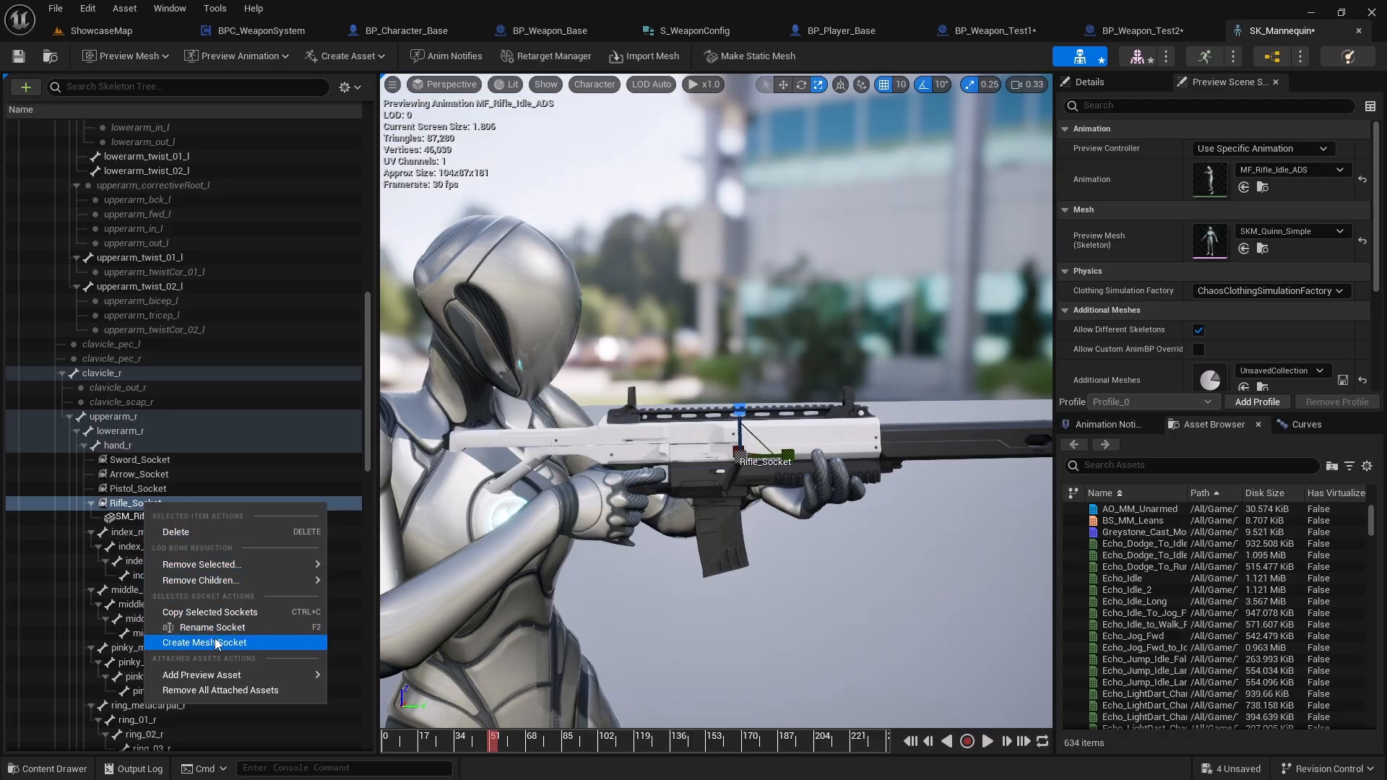
pyautogui.click(220, 690)
# Search for a sword preview asset for Sword_Socket with the term "swo" and clear the search
pyautogui.click(128, 460)
pyautogui.rightClick(129, 462)
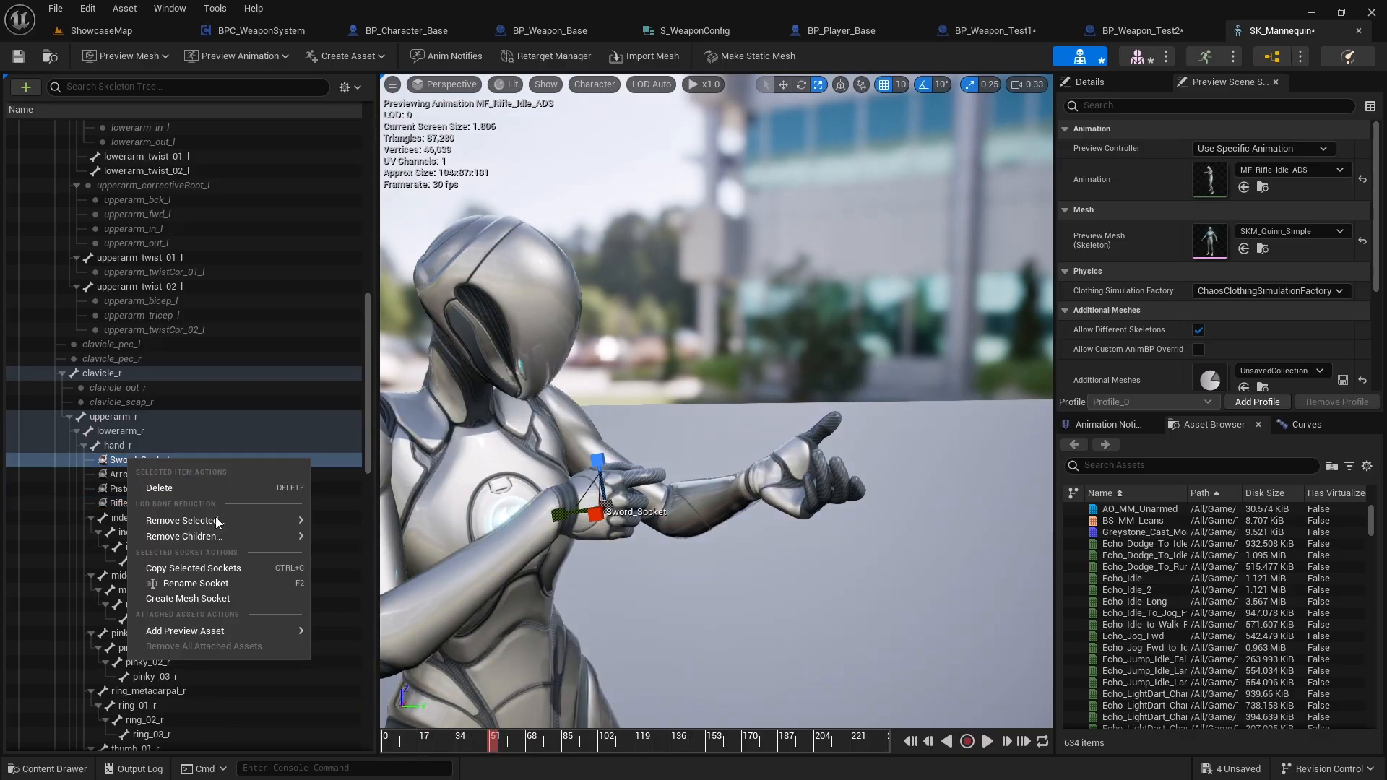
pyautogui.moveTo(206, 630)
pyautogui.click(364, 420)
pyautogui.write('swo')
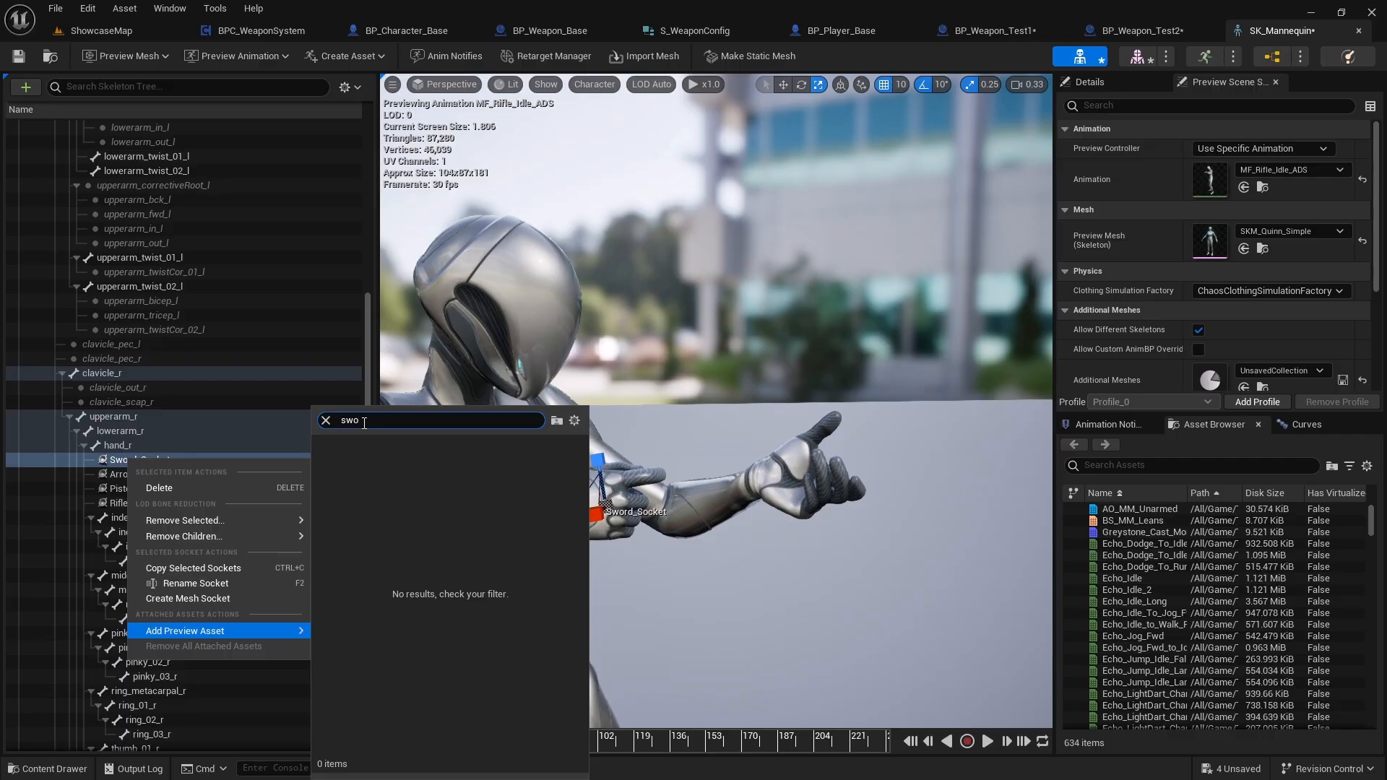
pyautogui.press('BackSpace')
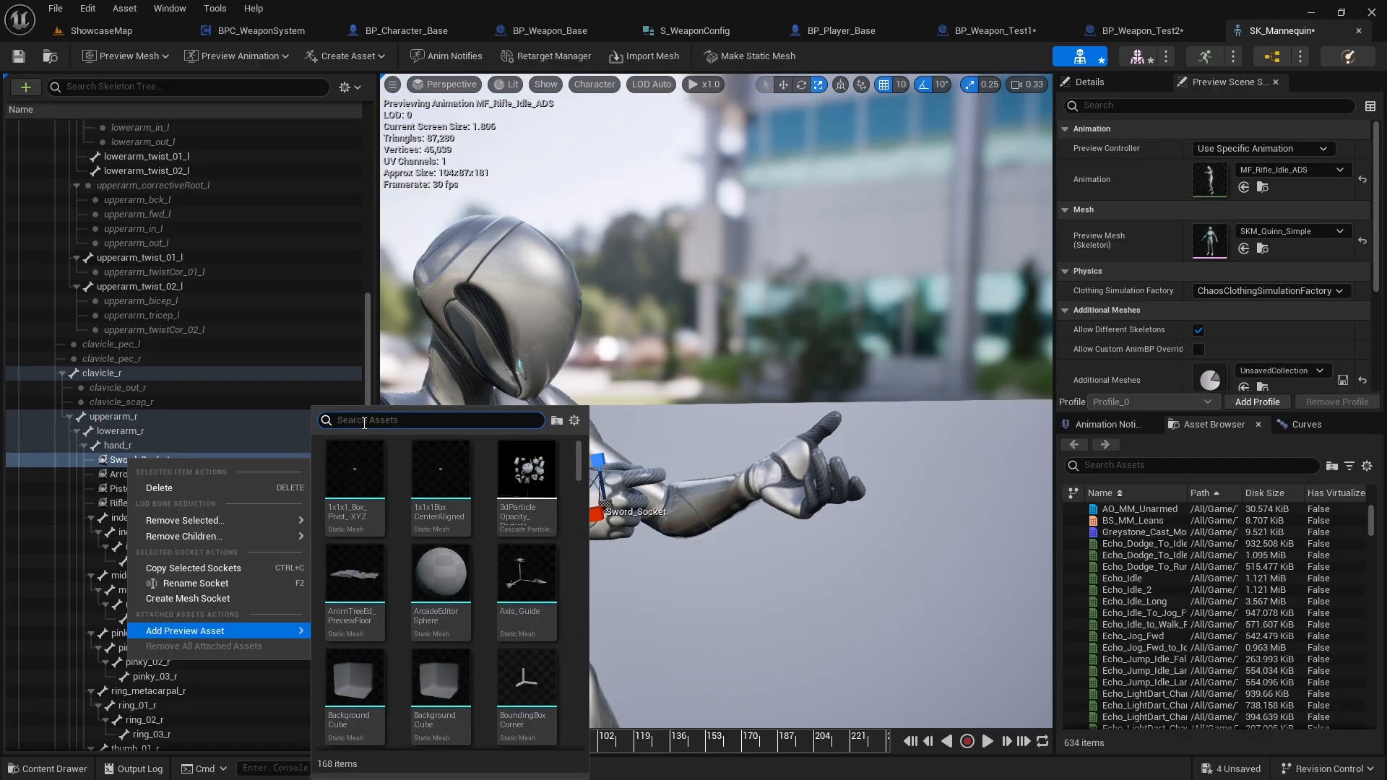
# Look through the project's Weapons folders for a sword mesh and return to the BP_Weapon_Test2 blueprint
pyautogui.click(109, 31)
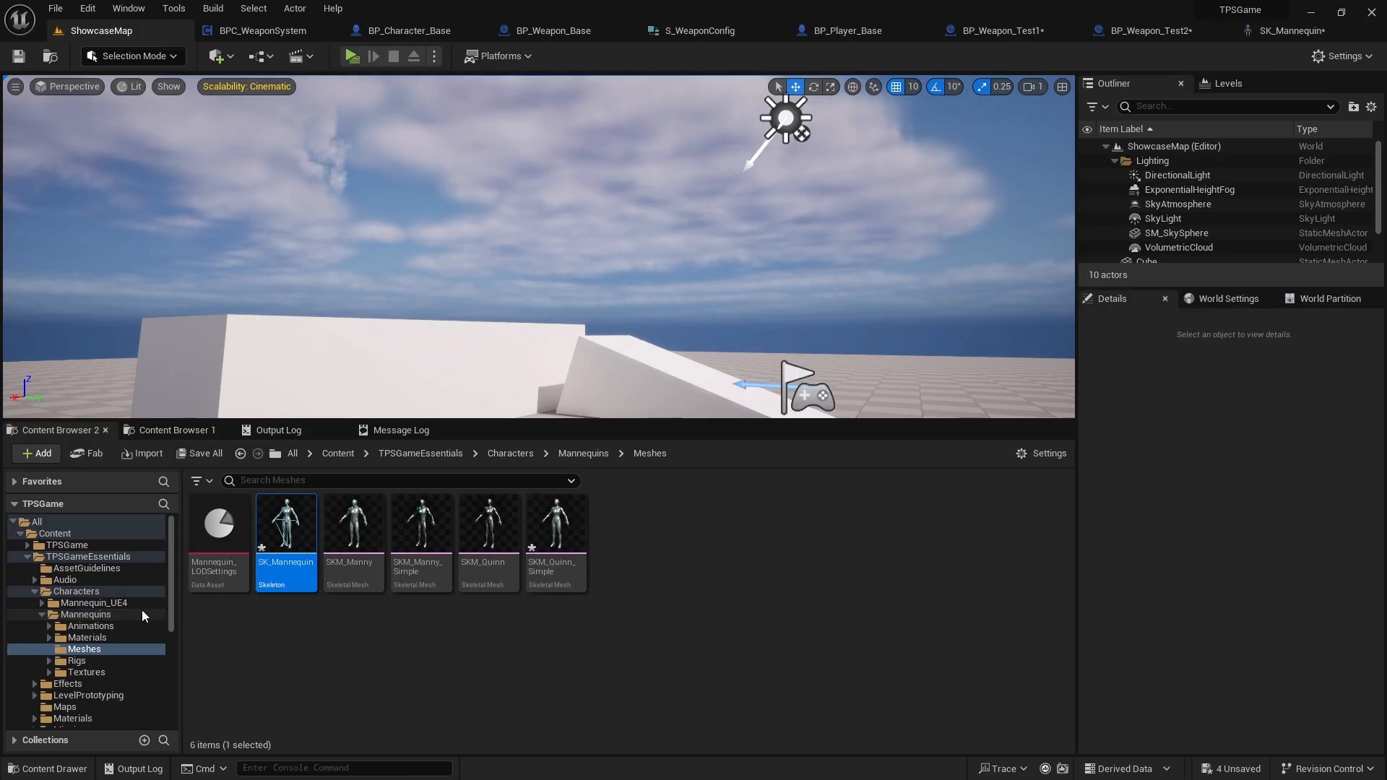
pyautogui.scroll(-3, 134, 613)
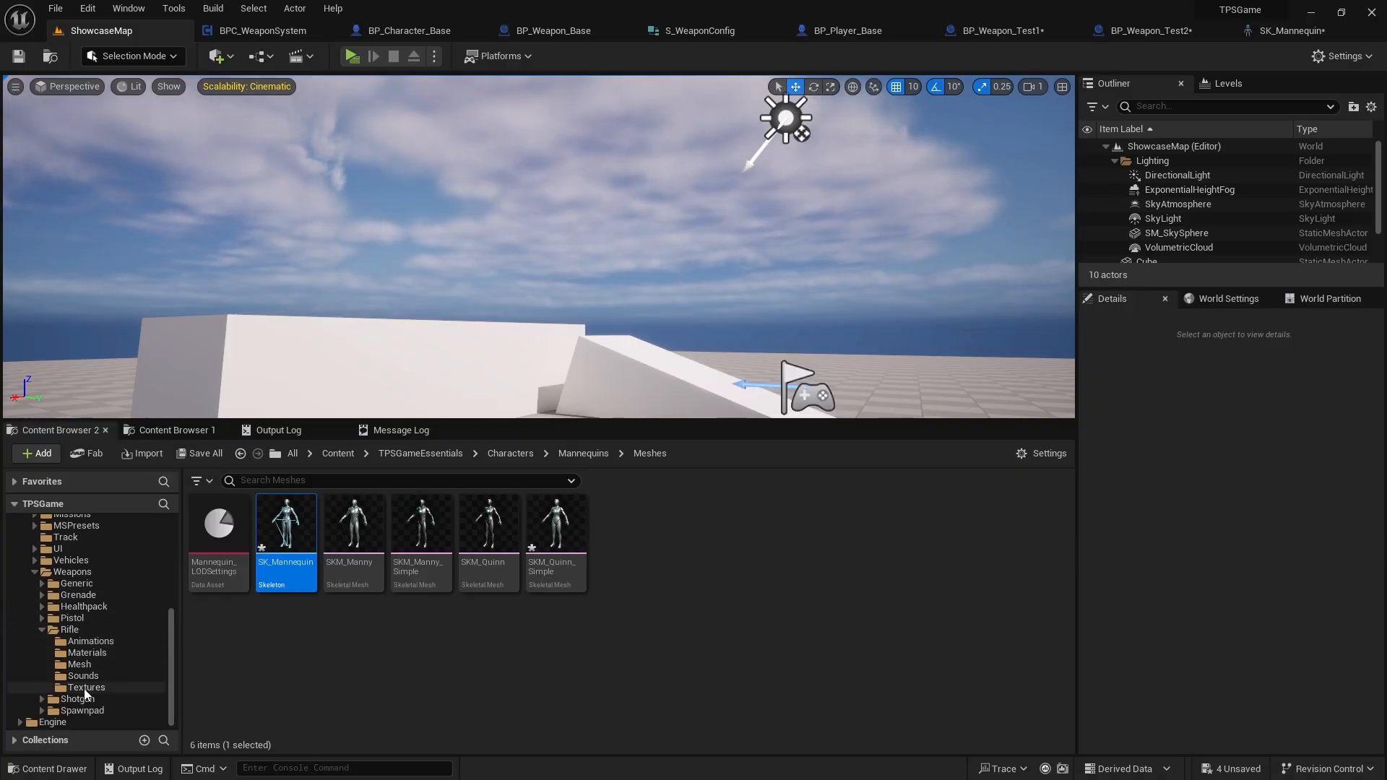
pyautogui.click(42, 630)
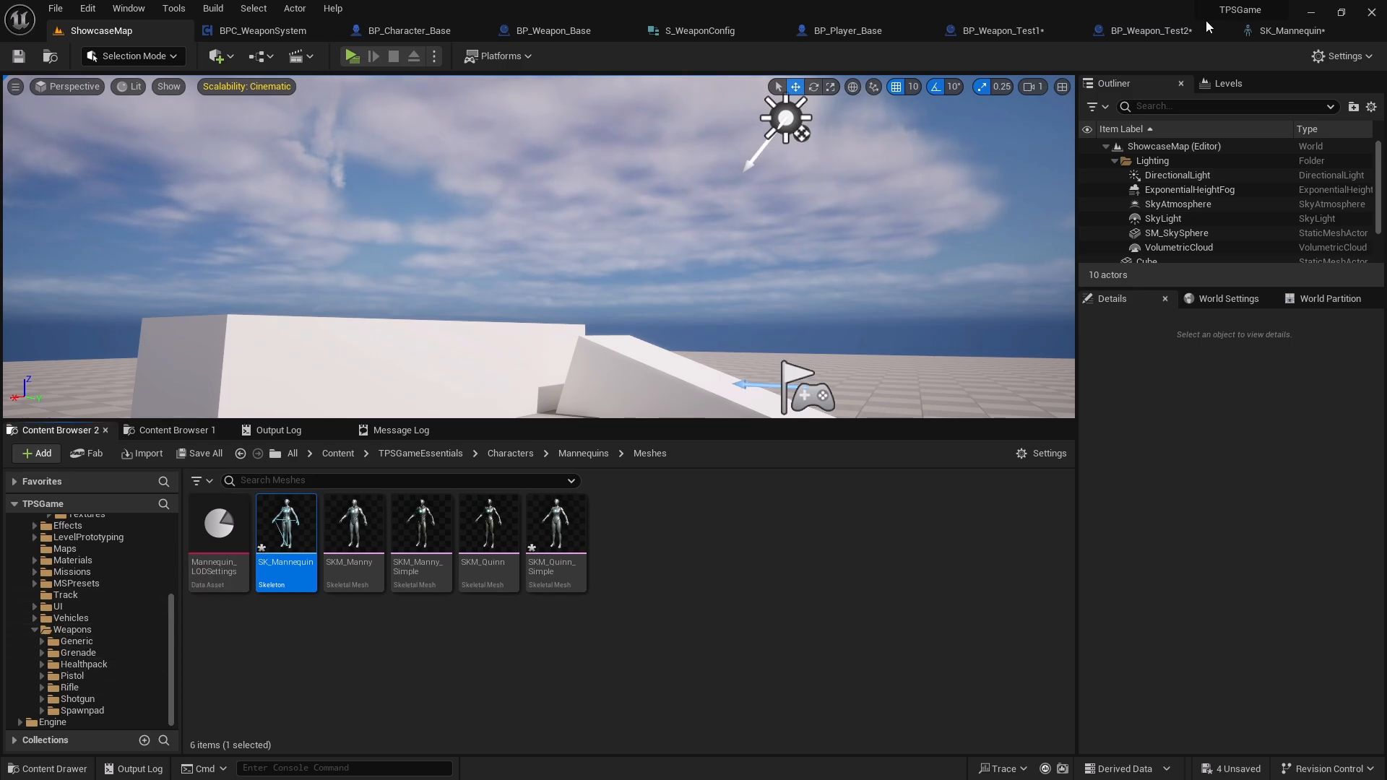
pyautogui.click(1163, 25)
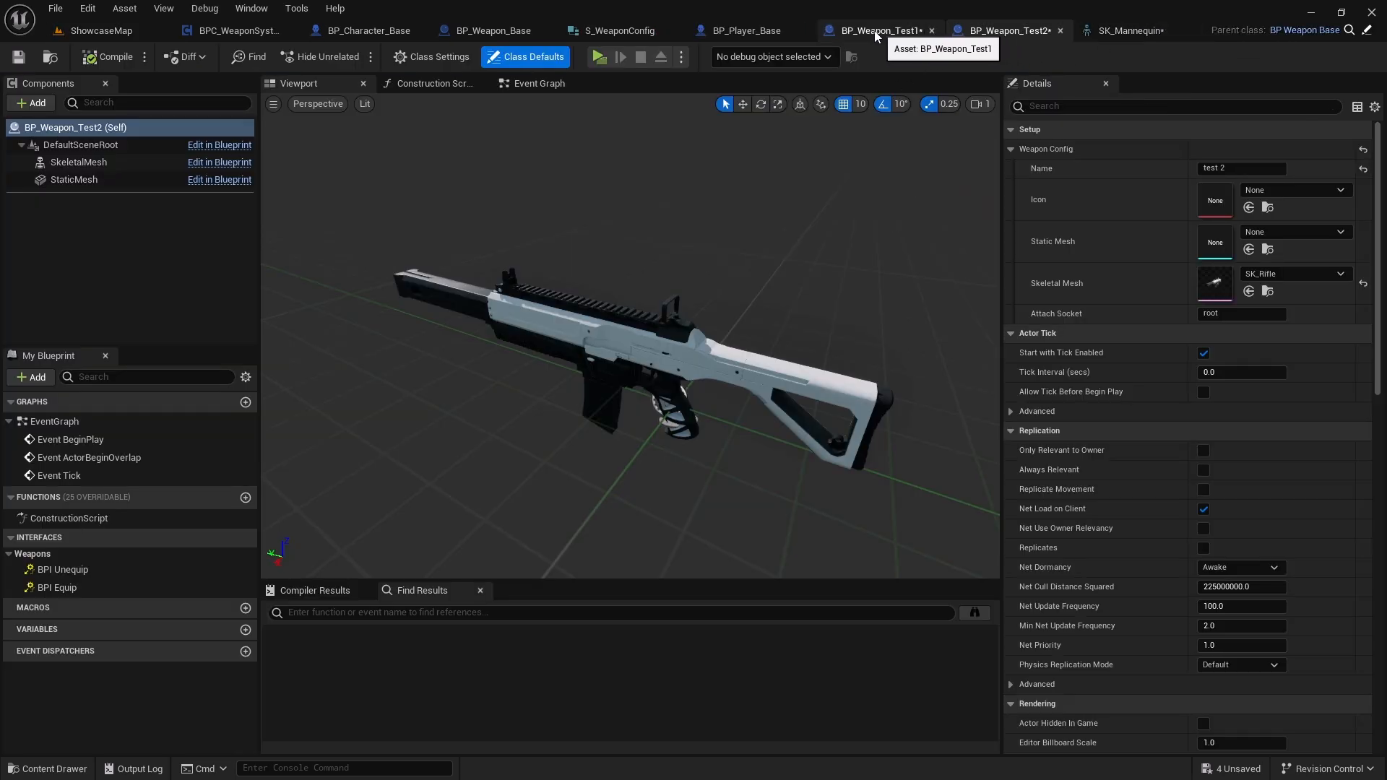
# Look through the open character, weapon and level assets, including the BP_Weapon_Base event graph, and return to the SK_Mannequin skeleton
pyautogui.click(339, 33)
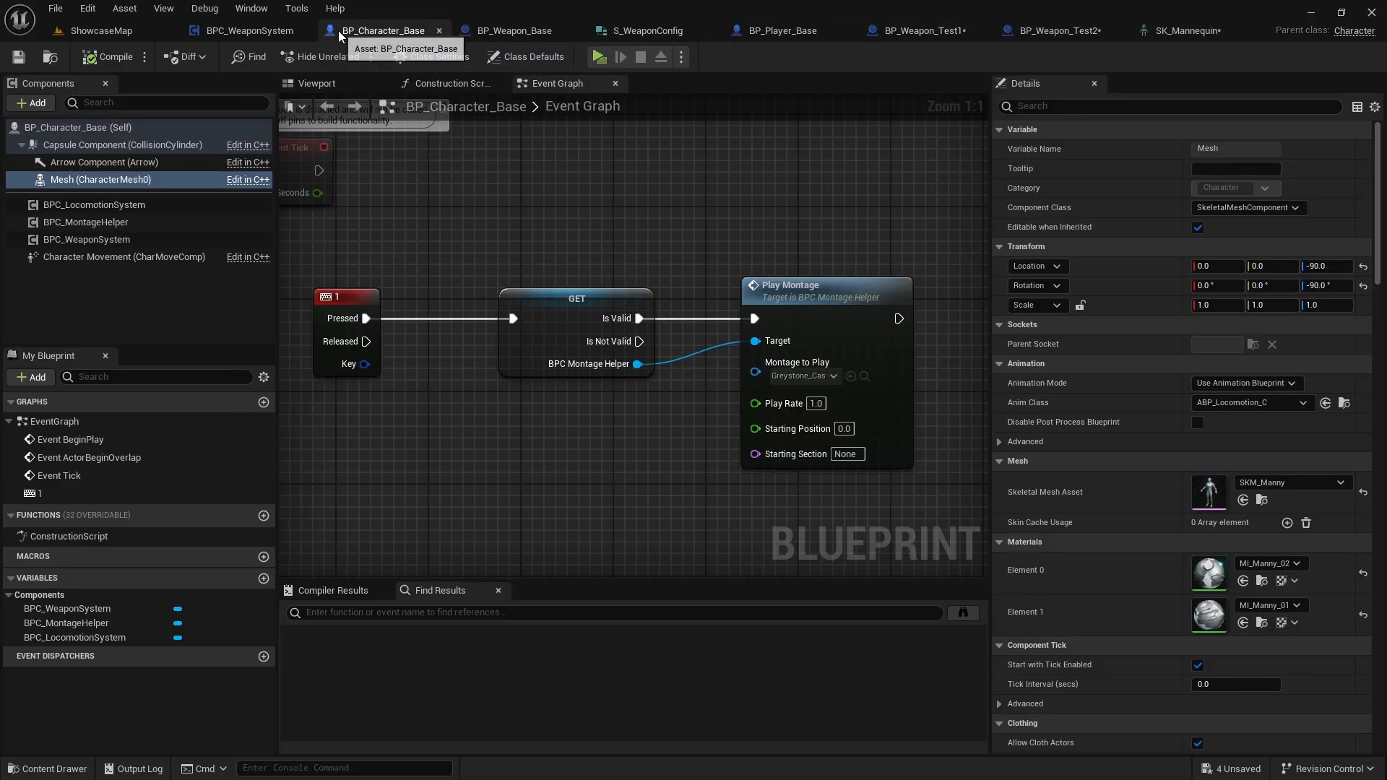
pyautogui.click(903, 31)
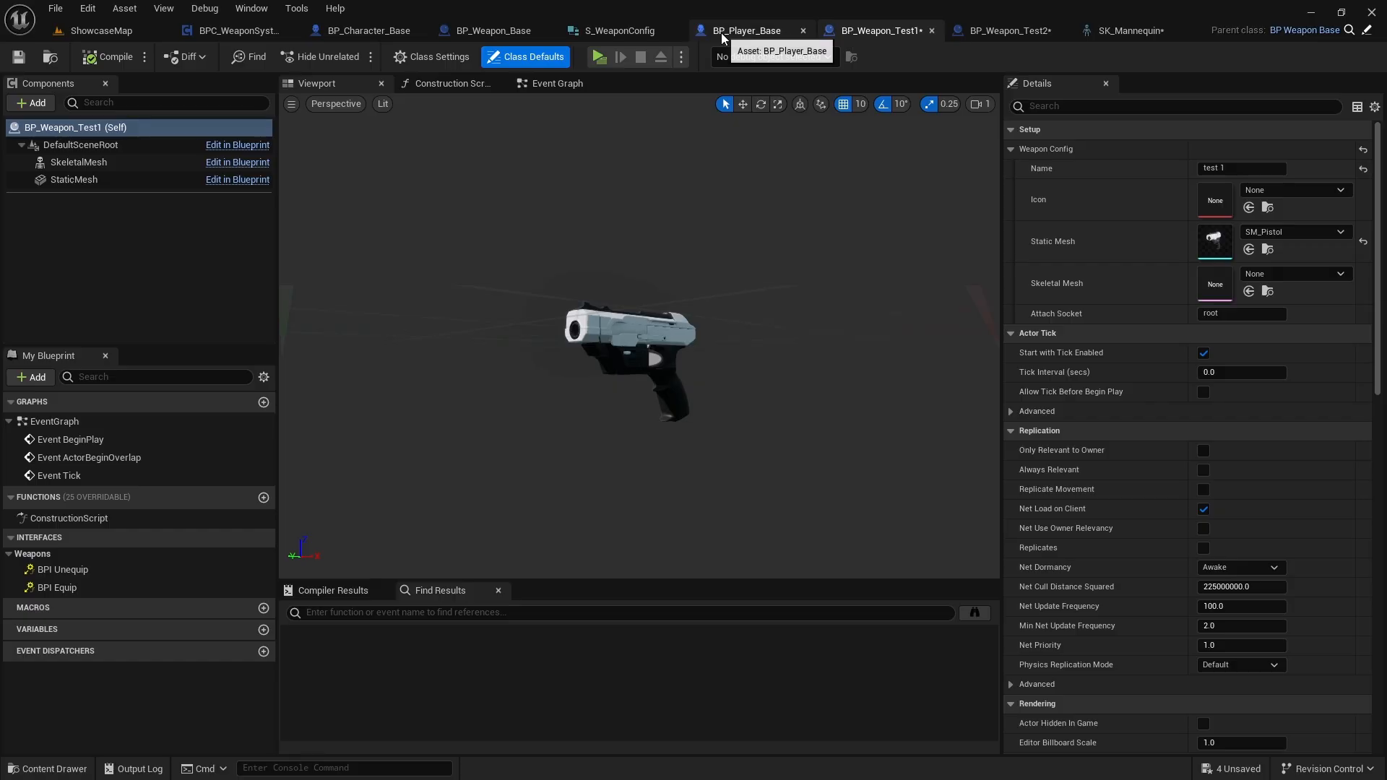
pyautogui.click(108, 32)
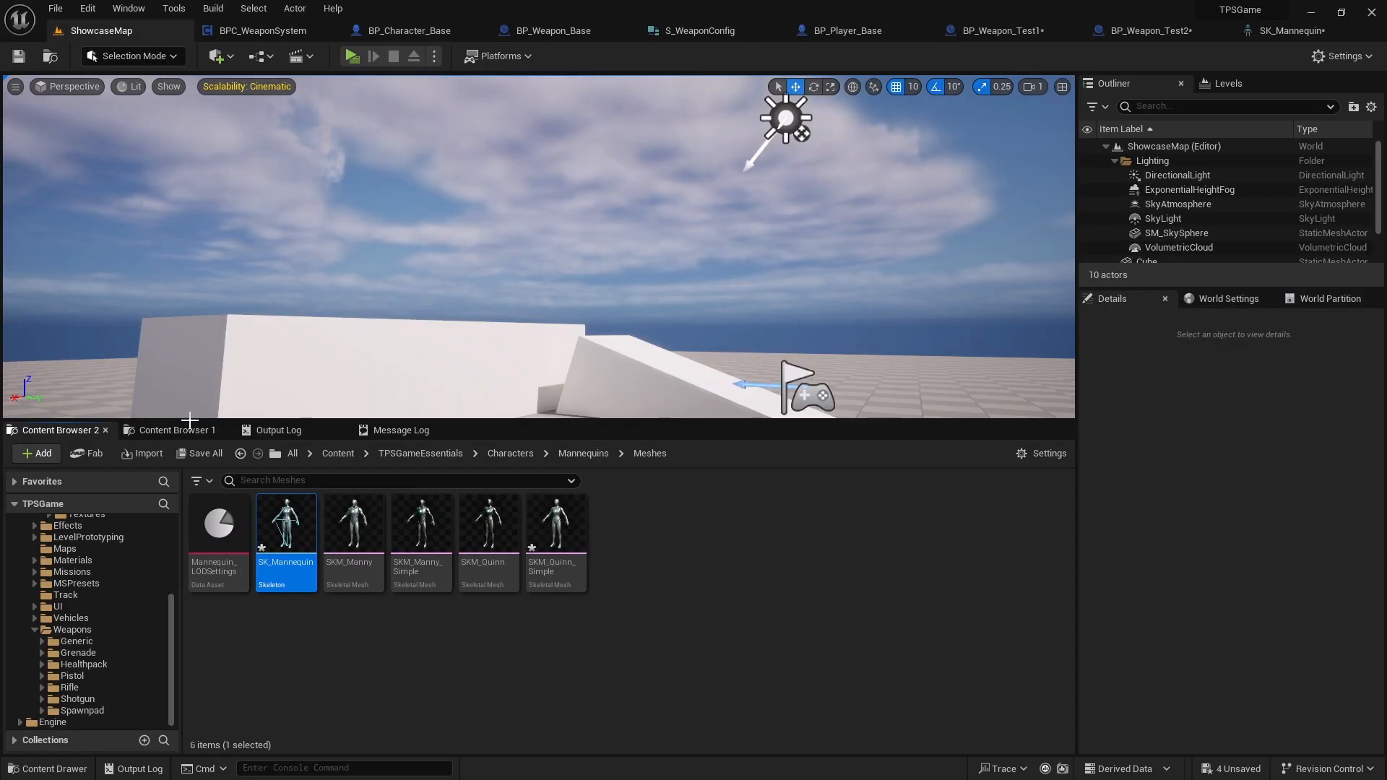
pyautogui.click(1280, 32)
pyautogui.scroll(-2, 213, 458)
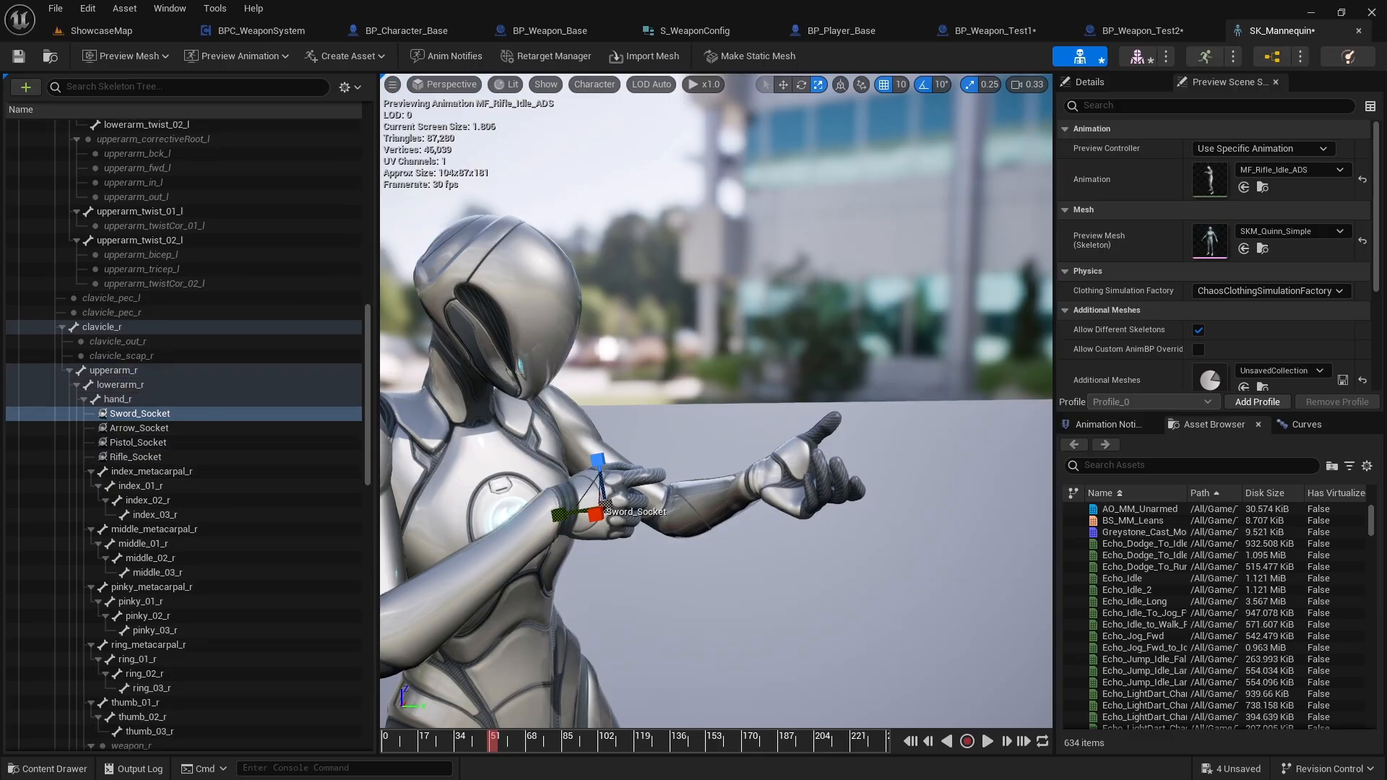
pyautogui.moveTo(714, 401); pyautogui.dragTo(677, 396, button='right')
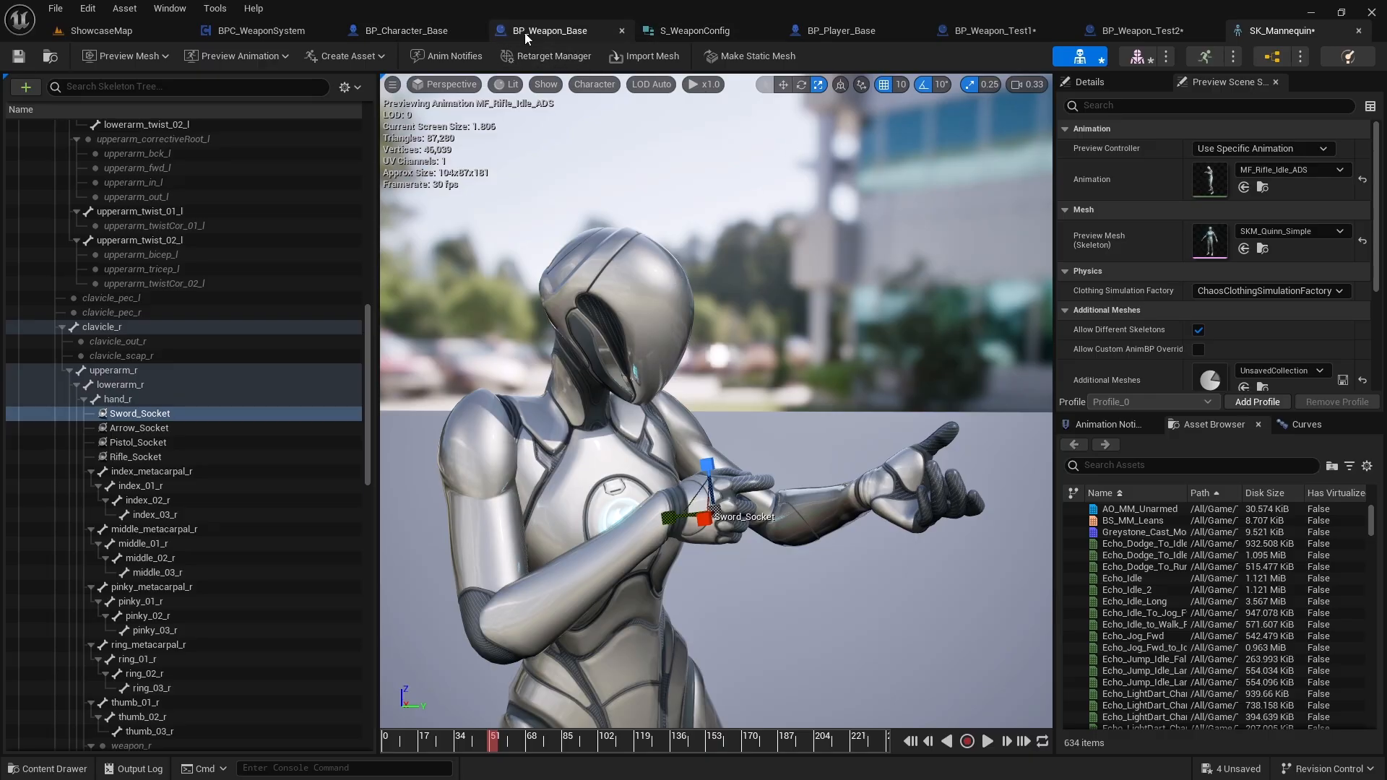
pyautogui.click(554, 33)
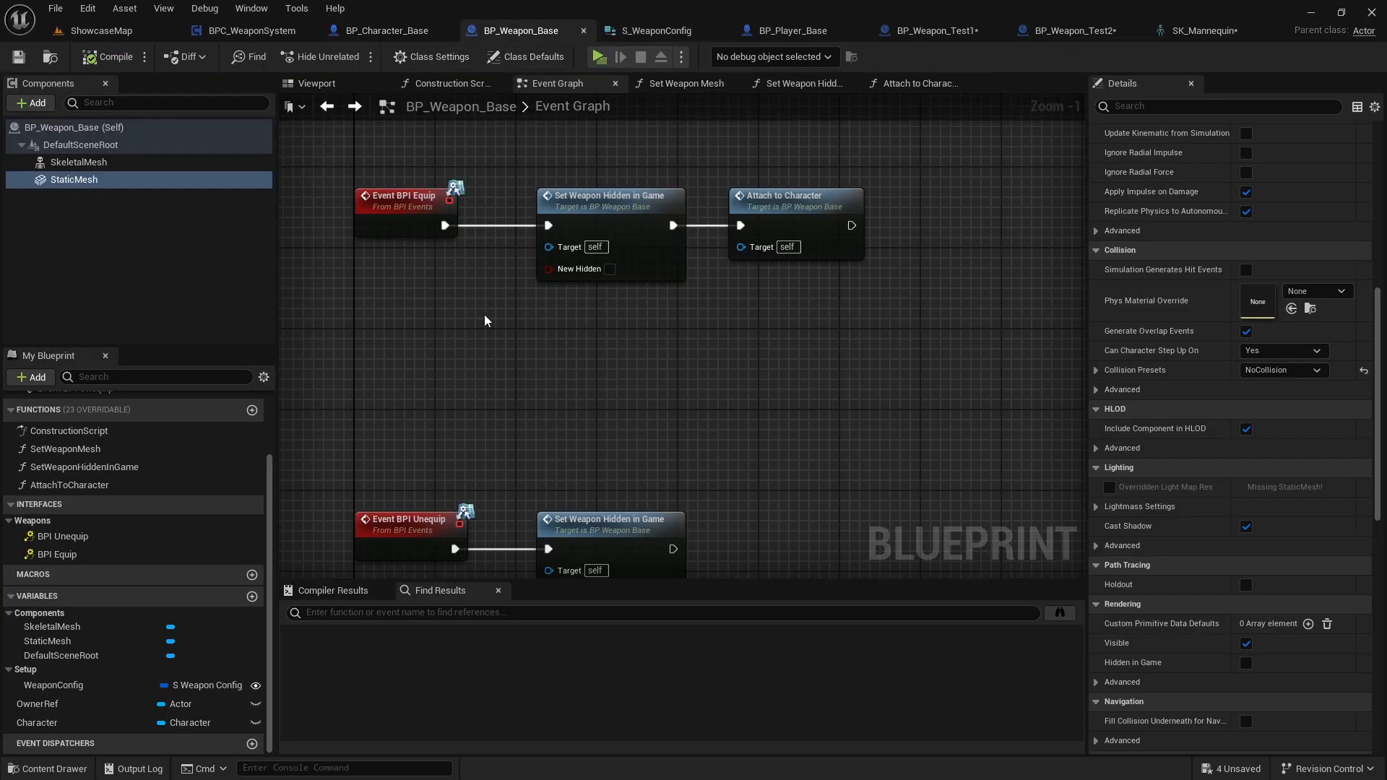
pyautogui.moveTo(485, 368); pyautogui.dragTo(496, 275, button='right')
pyautogui.click(1184, 29)
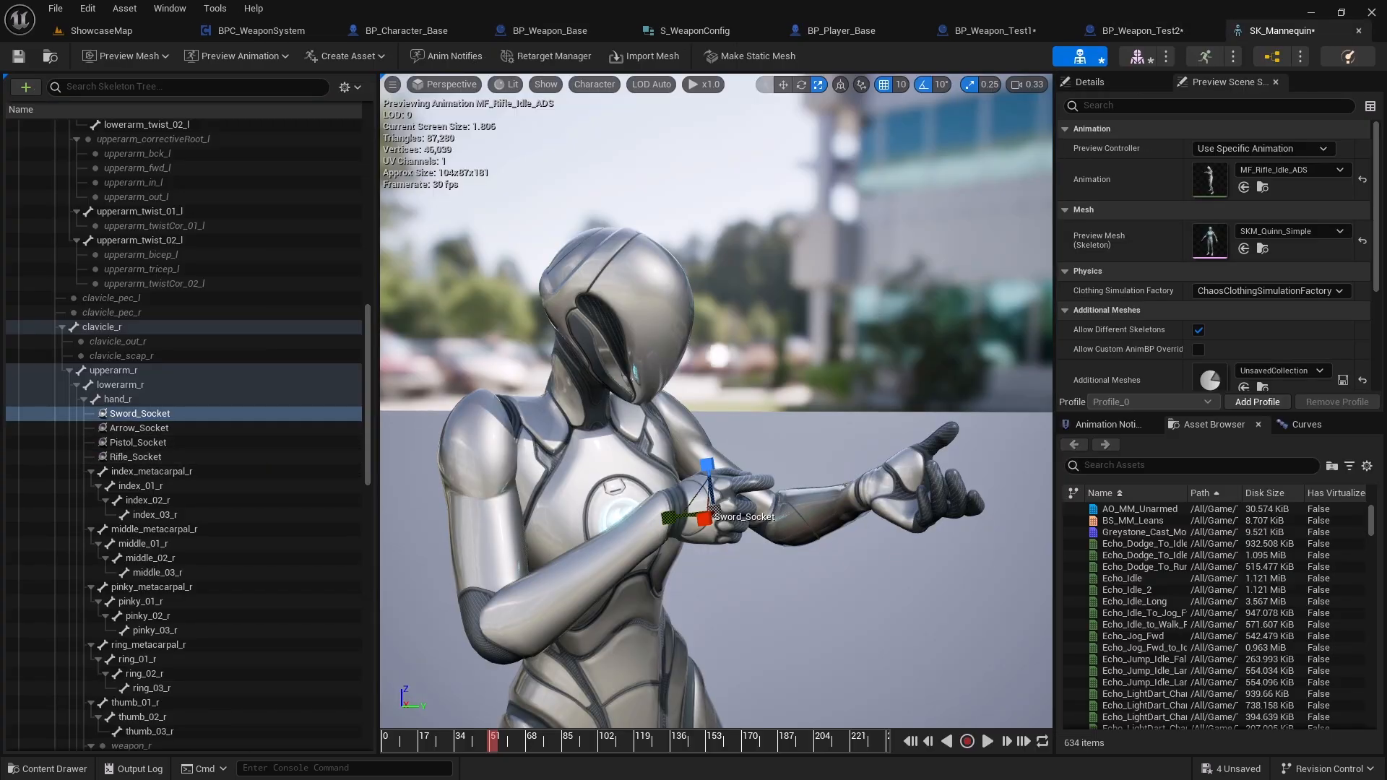
# Copy the Pistol_Socket name from the skeleton, set it as the Attach Socket of BP_Weapon_Test1, and save the blueprint
pyautogui.click(140, 414)
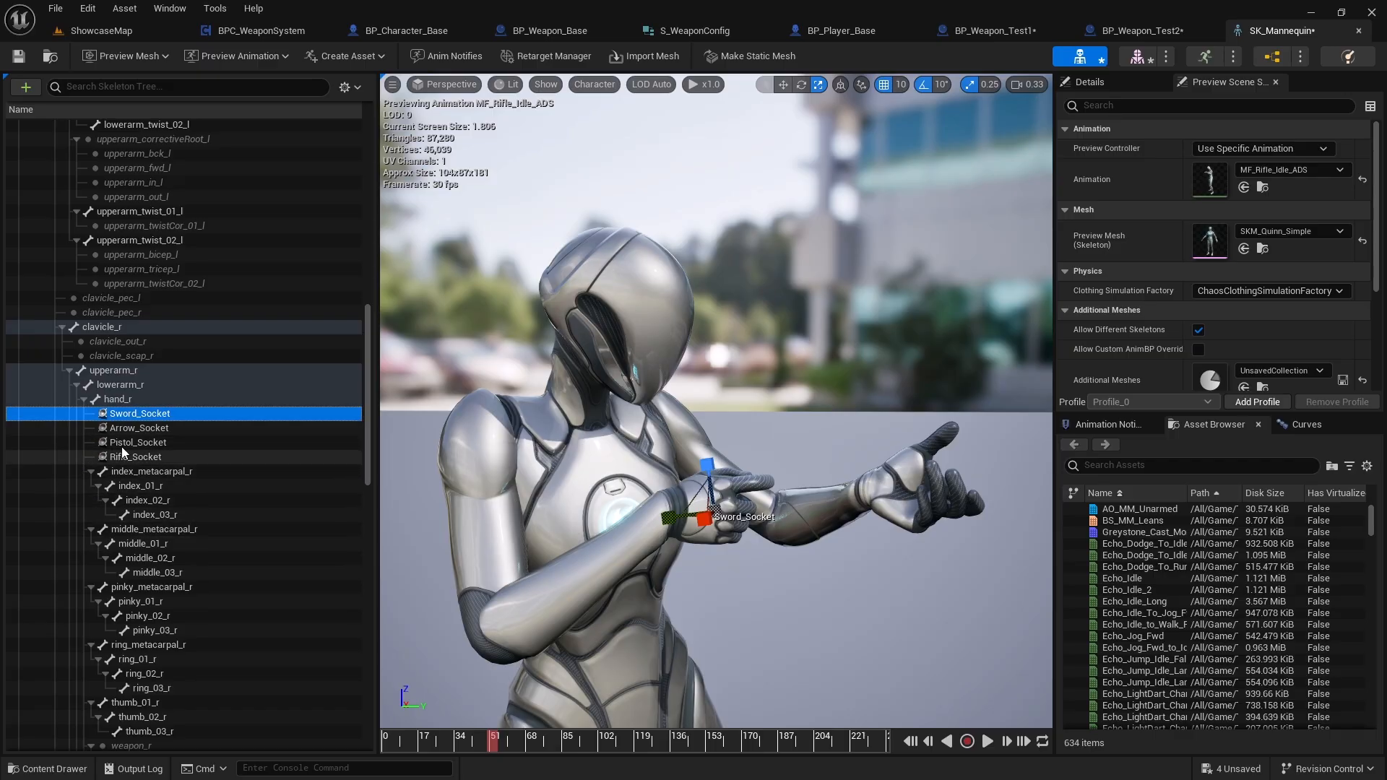
pyautogui.click(147, 443)
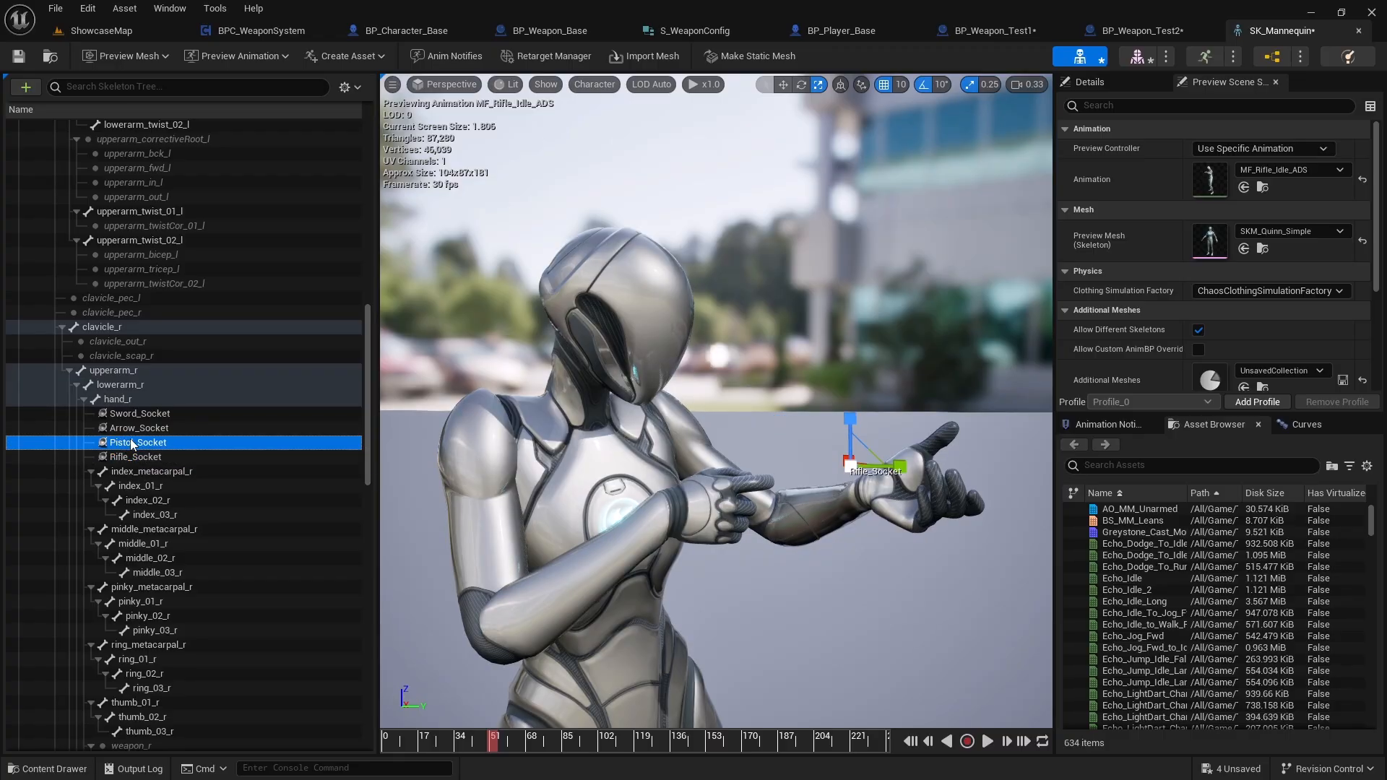
pyautogui.click(134, 444)
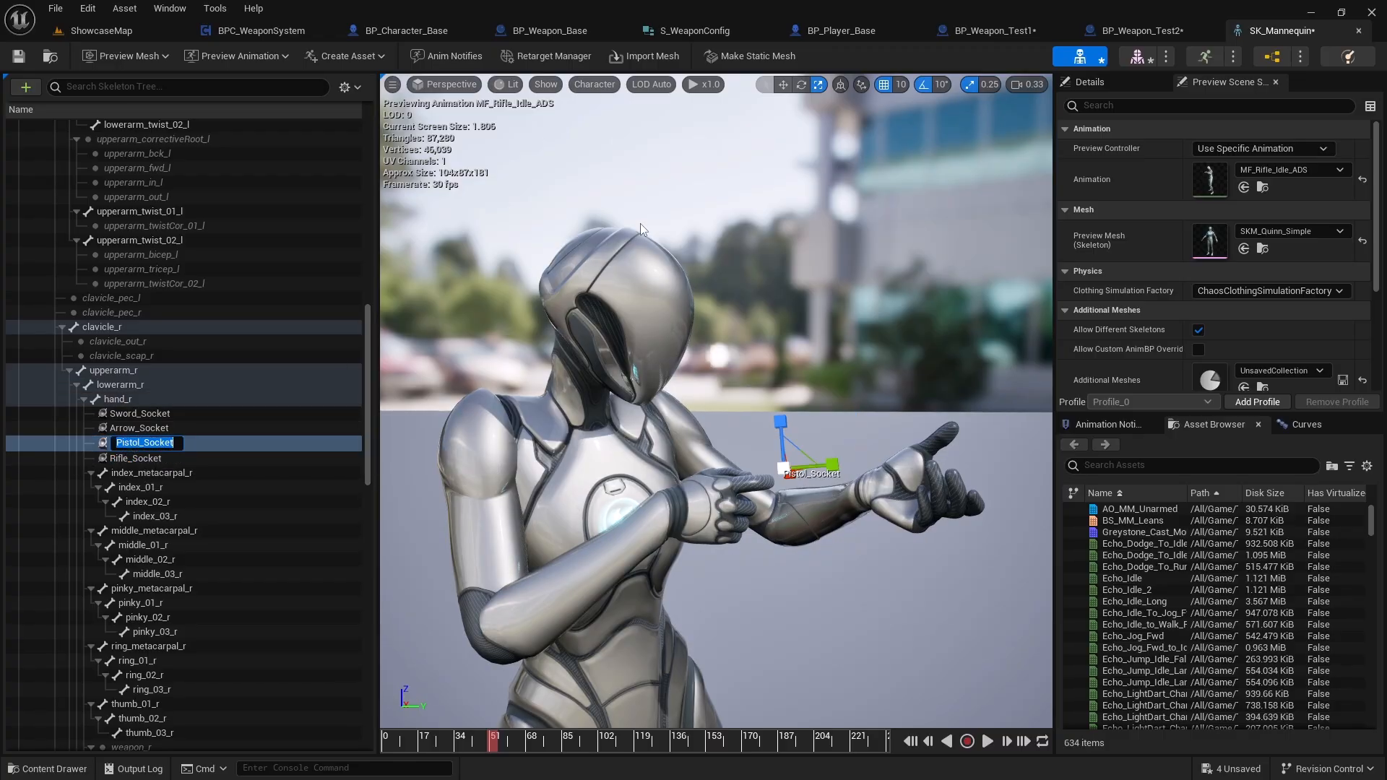
pyautogui.click(996, 32)
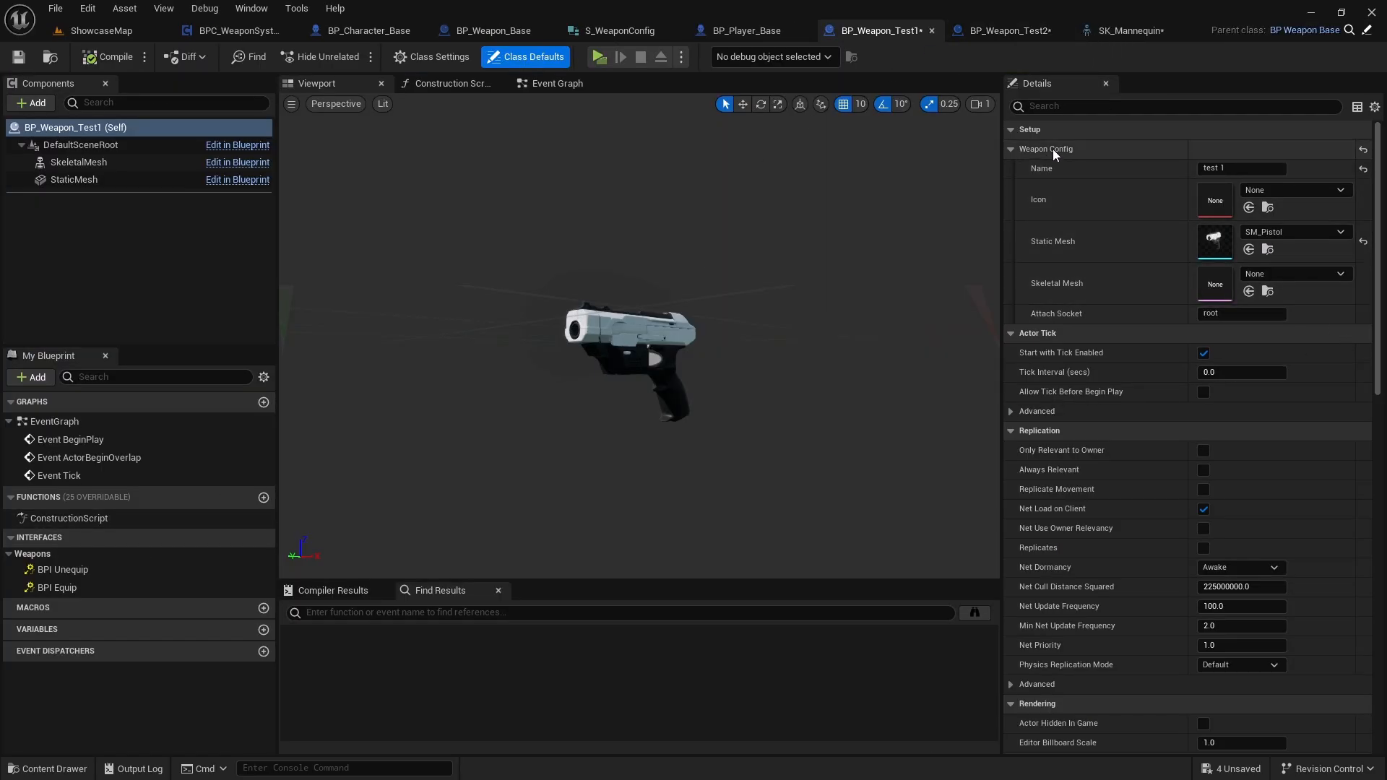
pyautogui.click(1253, 316)
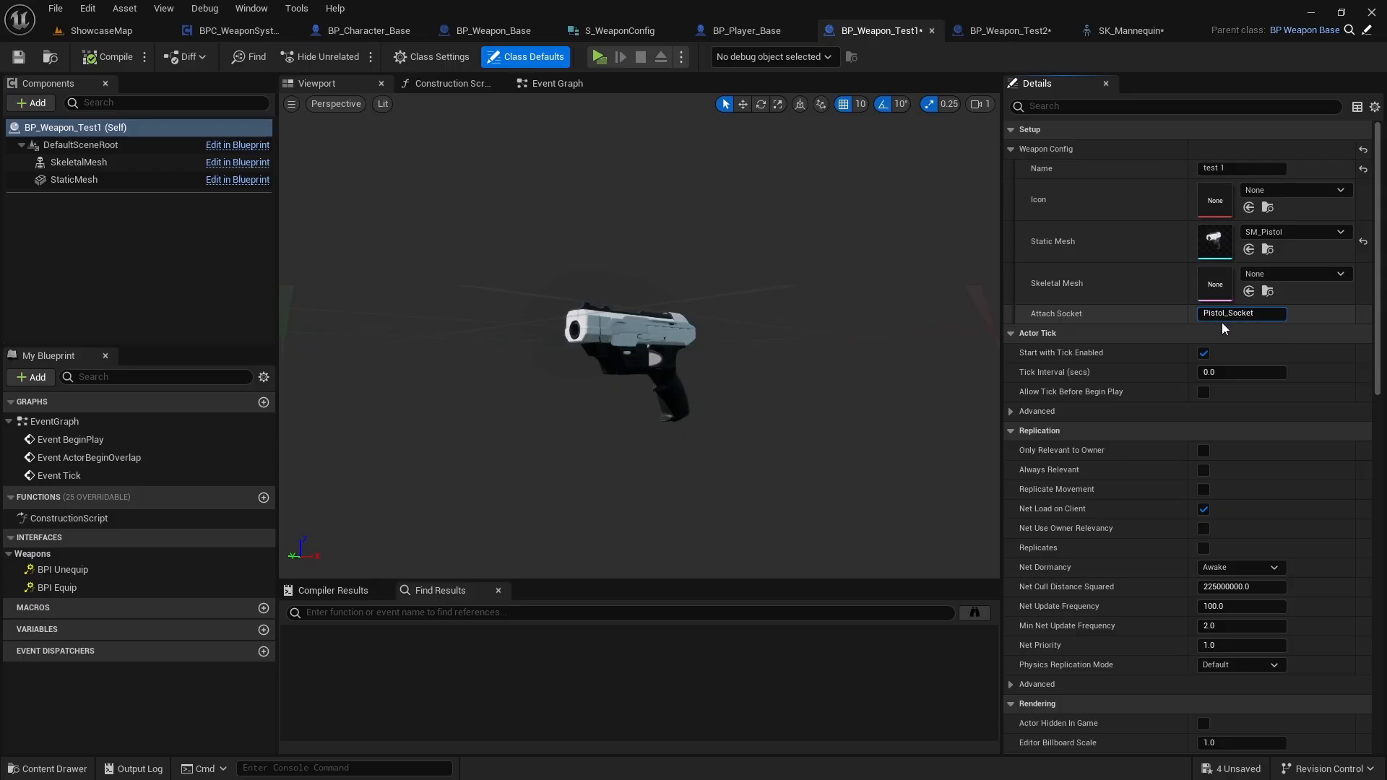
pyautogui.write('Pistol_Socket')
pyautogui.press('Return')
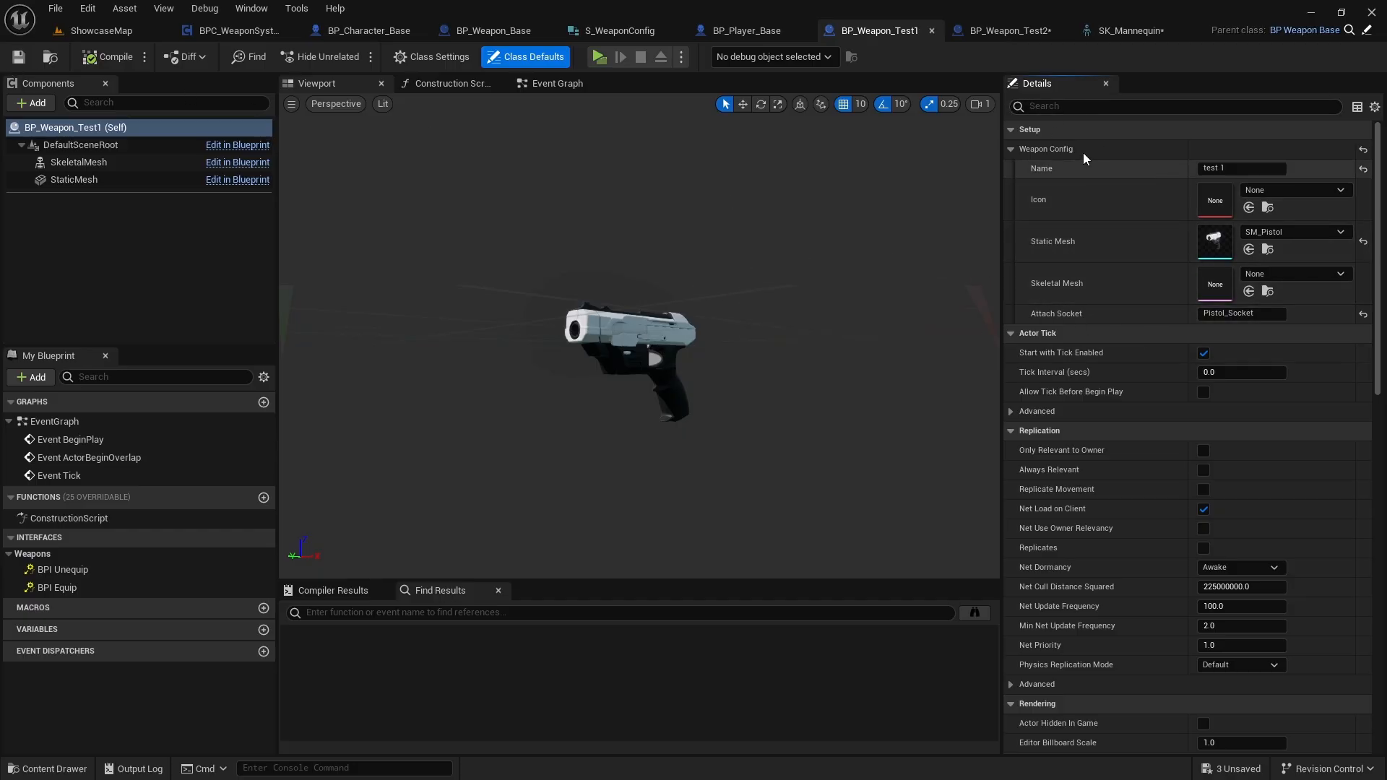
# Copy the Rifle_Socket name from the skeleton, set it as the Attach Socket of BP_Weapon_Test2, and save the blueprint
pyautogui.click(1132, 32)
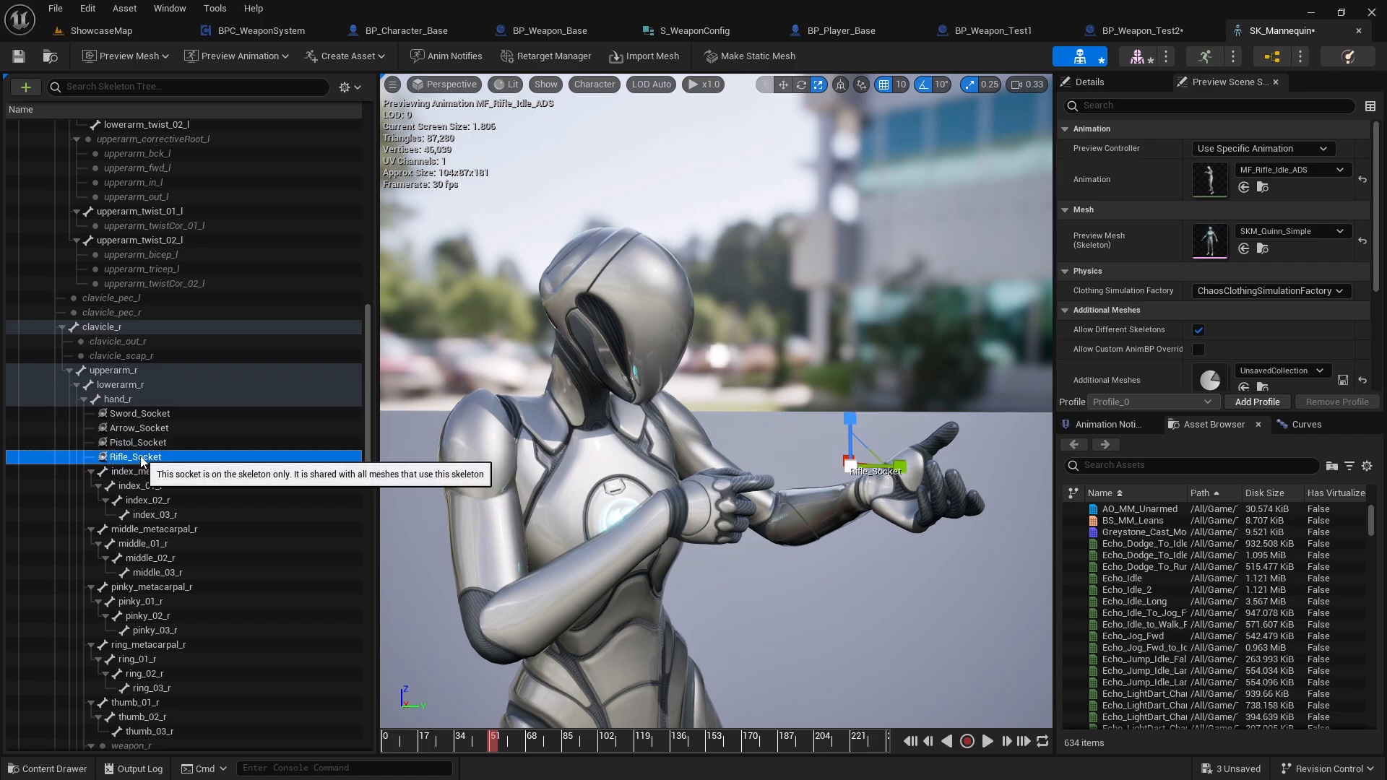
pyautogui.click(1019, 34)
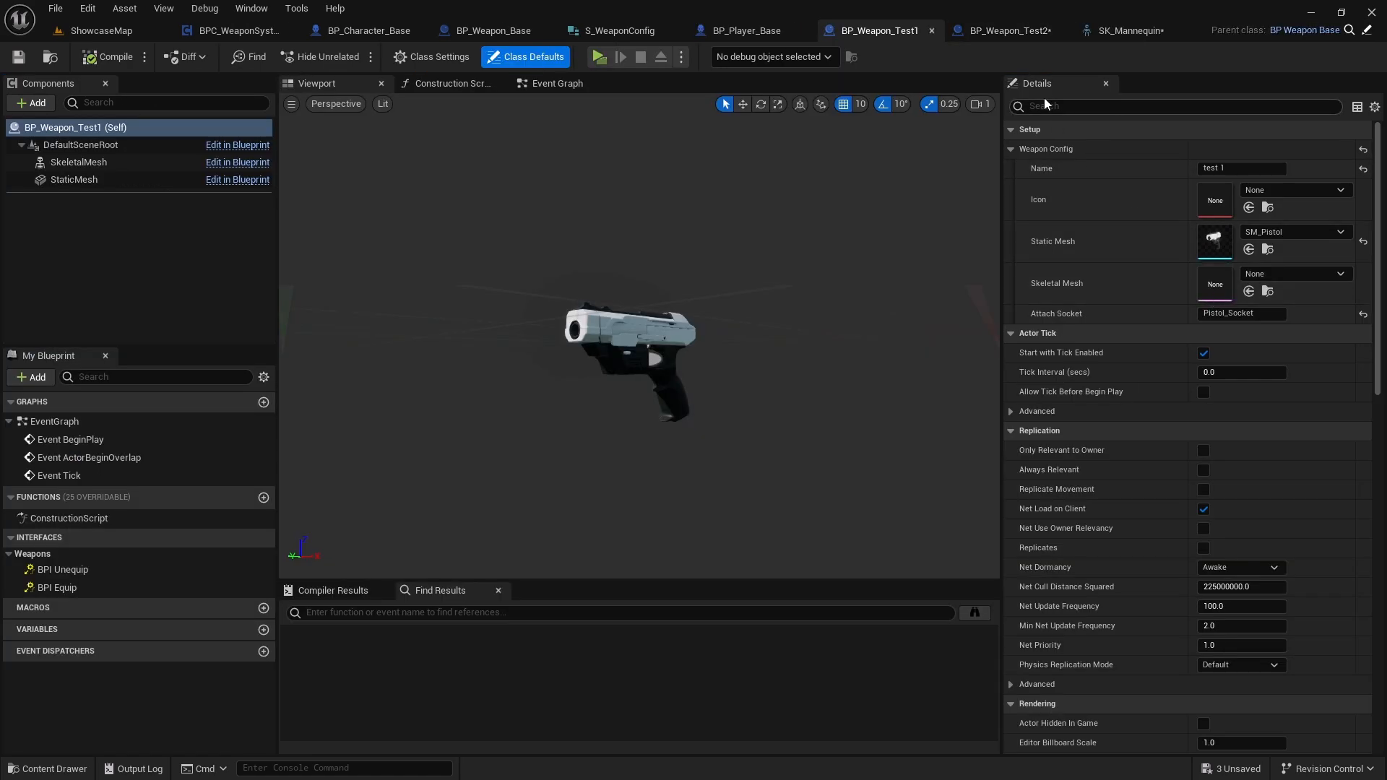
pyautogui.click(1020, 32)
pyautogui.press('Return')
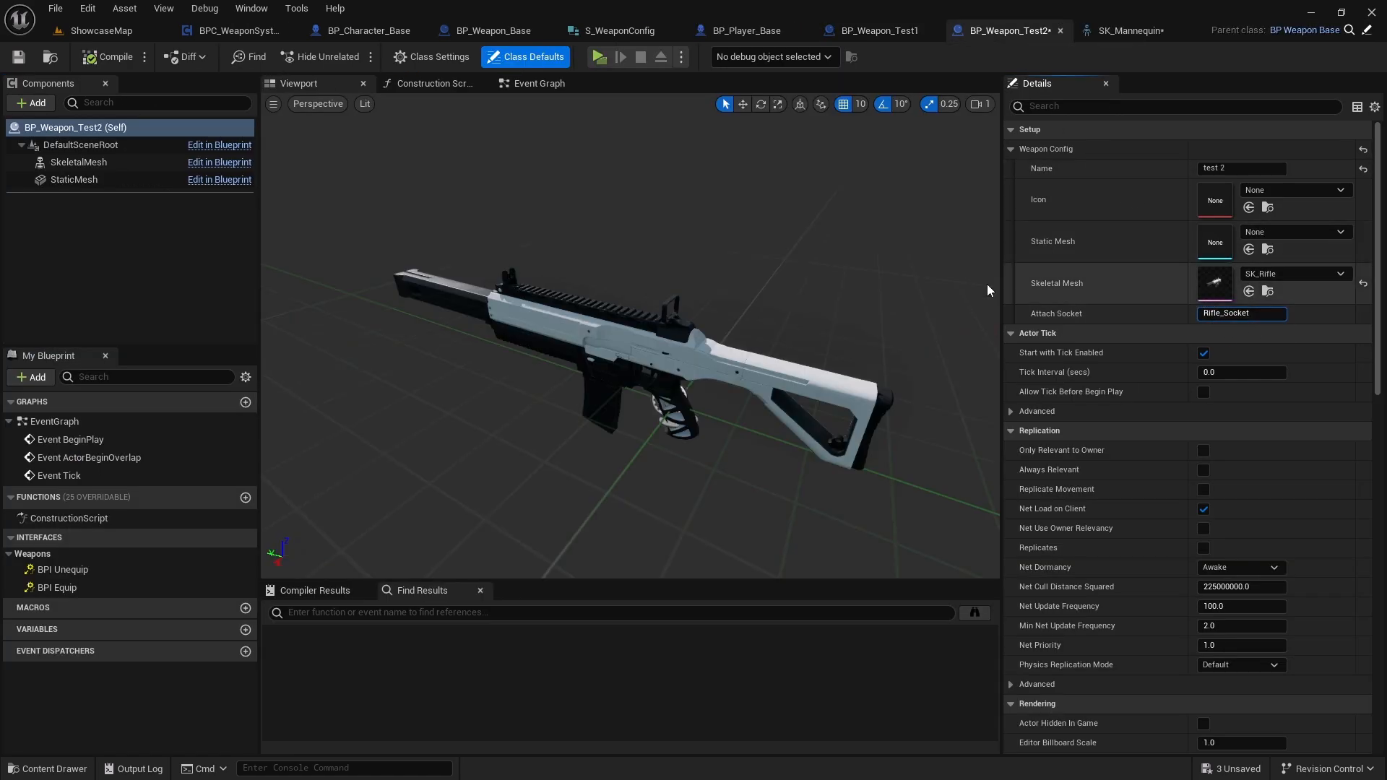
pyautogui.click(18, 56)
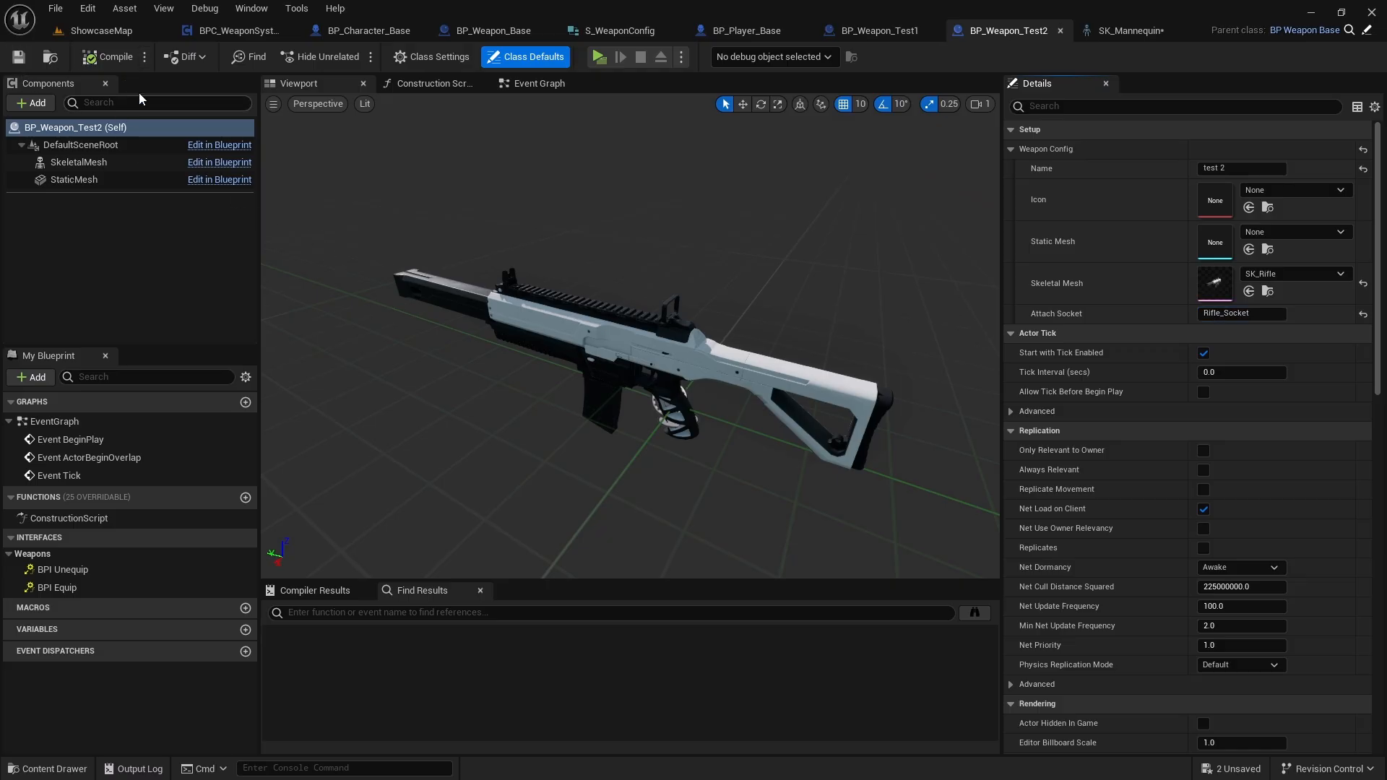
# Review the BPI Equip event chain in BP_Weapon_Base, from Set Weapon Hidden in Game to Attach to Character
pyautogui.click(502, 30)
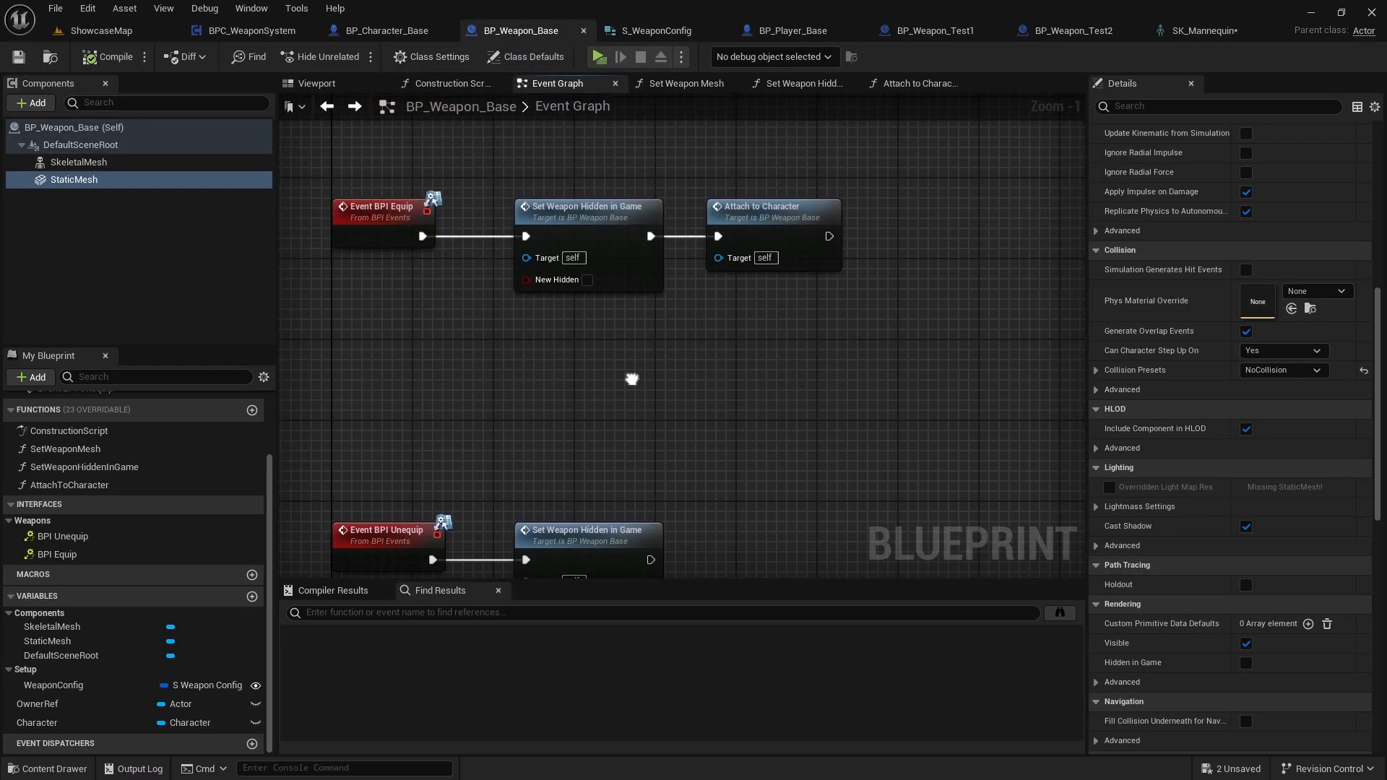
pyautogui.click(765, 216)
pyautogui.moveTo(776, 310); pyautogui.dragTo(807, 346, button='right')
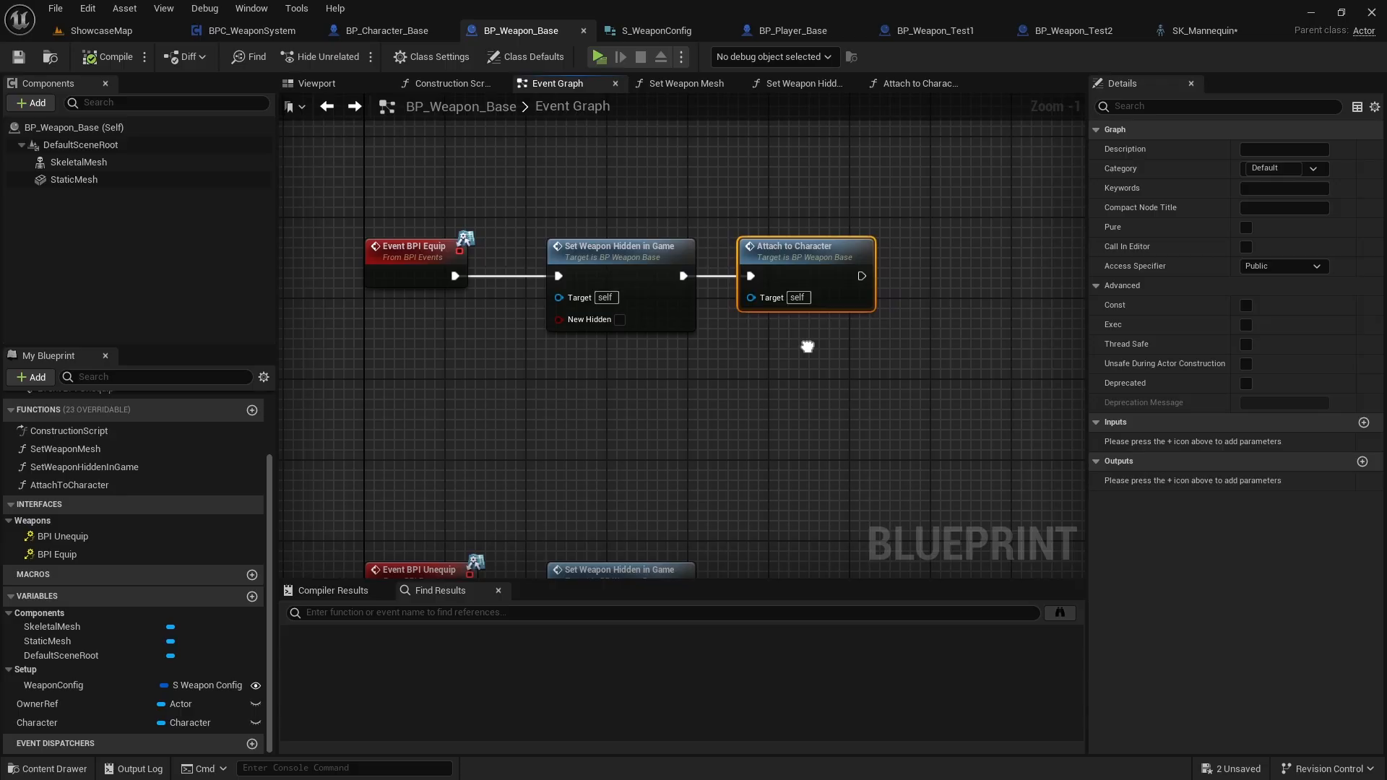
pyautogui.moveTo(344, 205); pyautogui.dragTo(650, 274)
pyautogui.moveTo(584, 354); pyautogui.dragTo(553, 321, button='right')
pyautogui.click(521, 289)
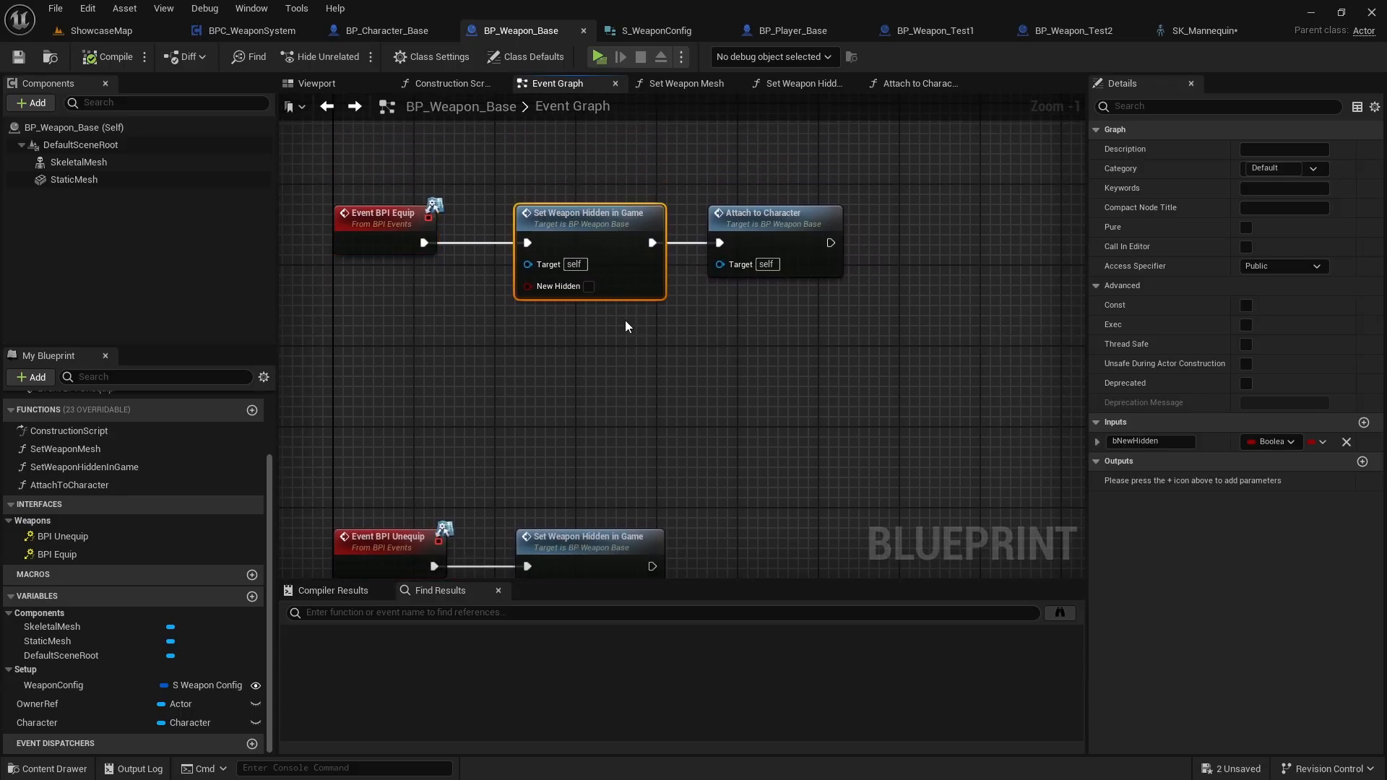
pyautogui.moveTo(547, 168); pyautogui.dragTo(462, 175, button='right')
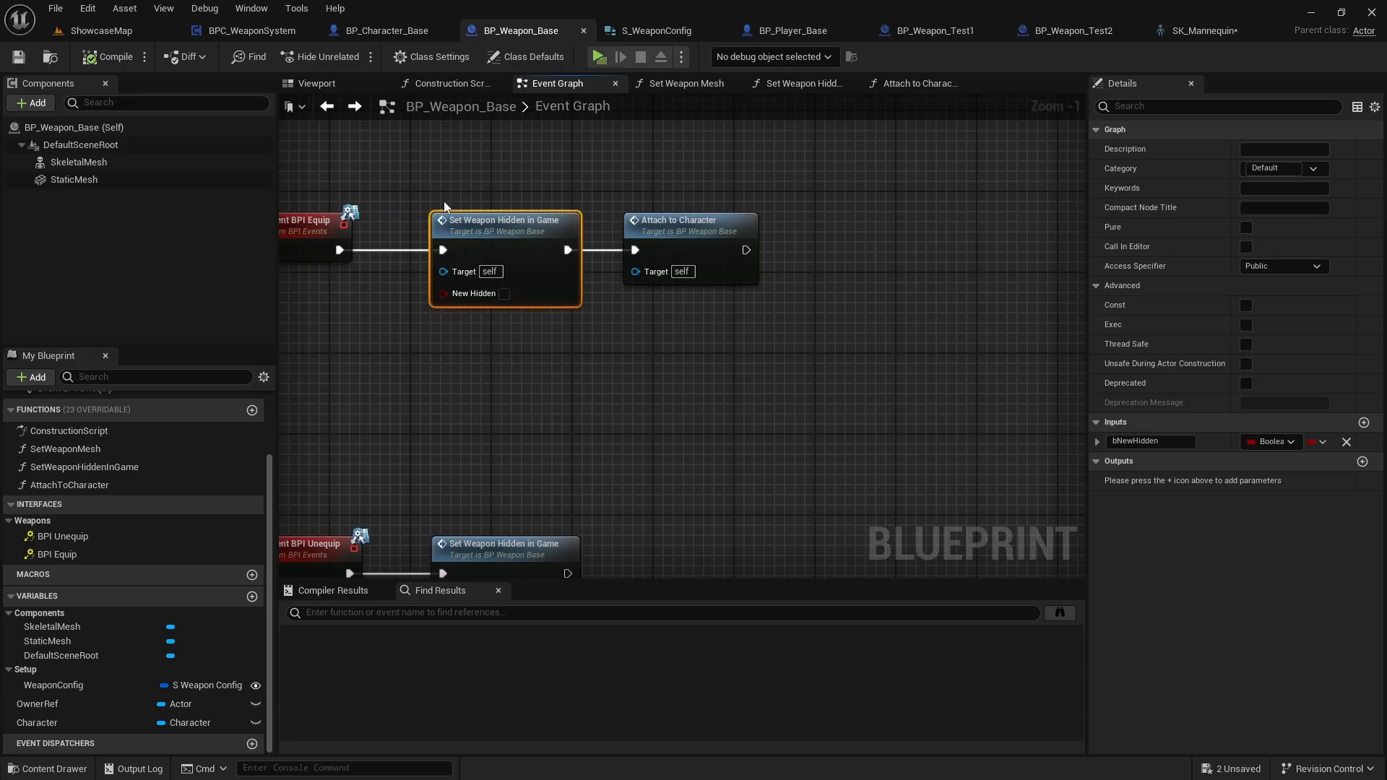
# Play-test the game, running the character around the map in several directions to check the equipped weapons in its hand, and end the session
pyautogui.click(600, 56)
pyautogui.click(608, 336)
pyautogui.press('w')
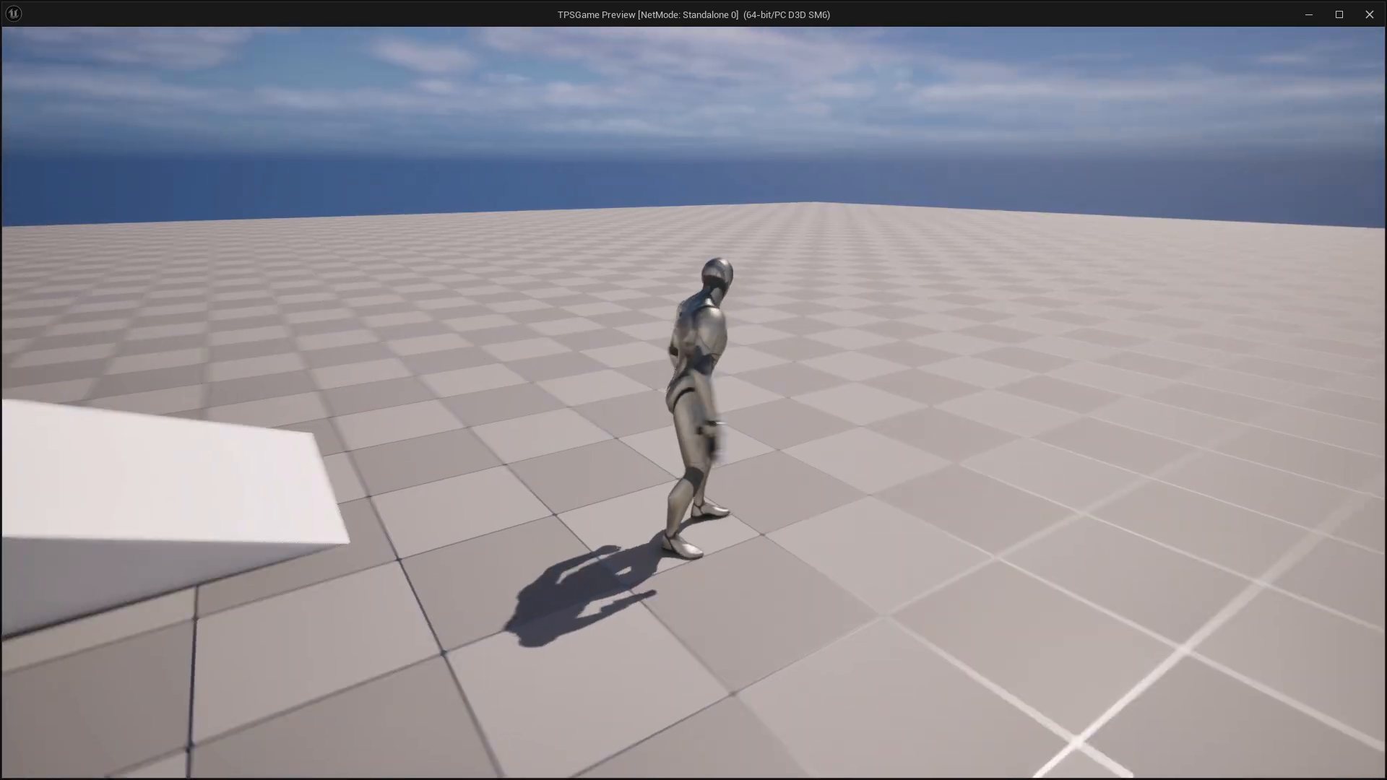
pyautogui.press('w')
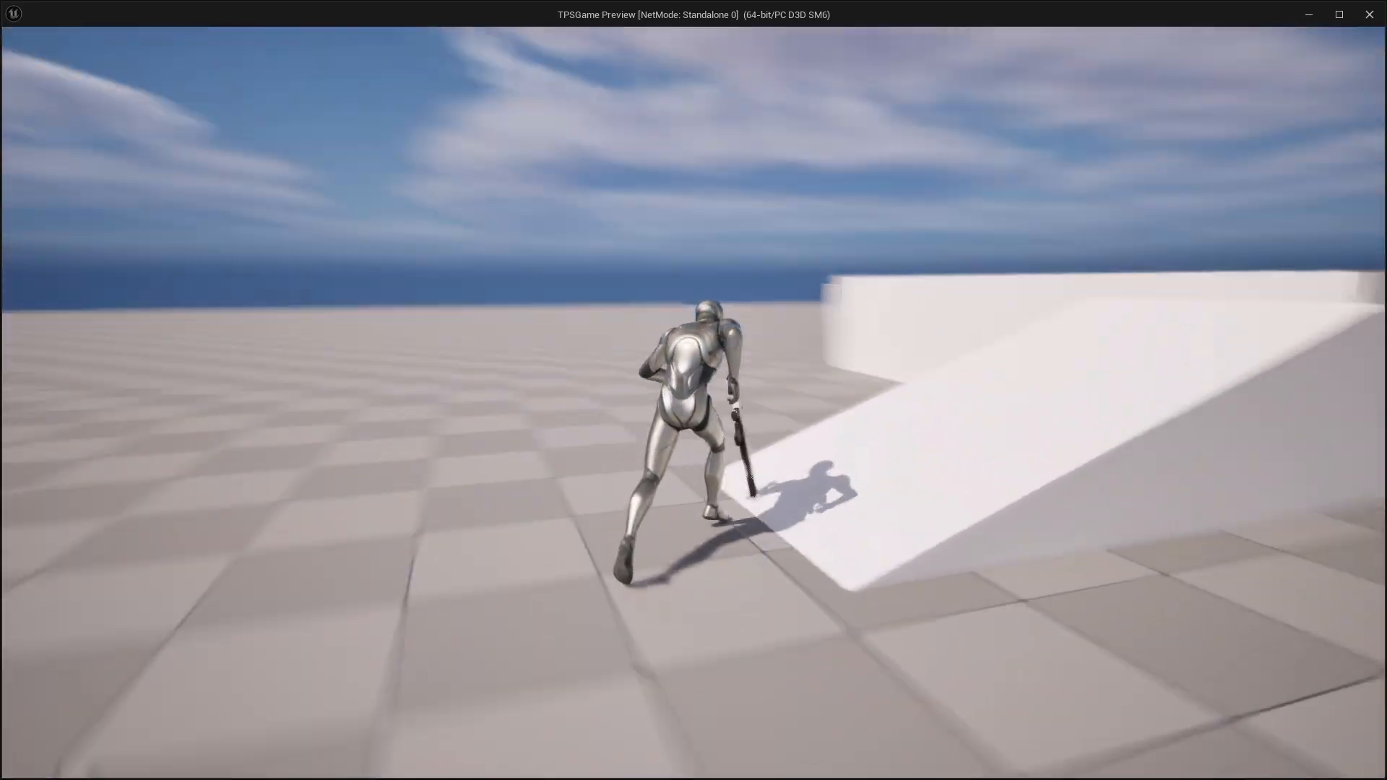
pyautogui.press('d')
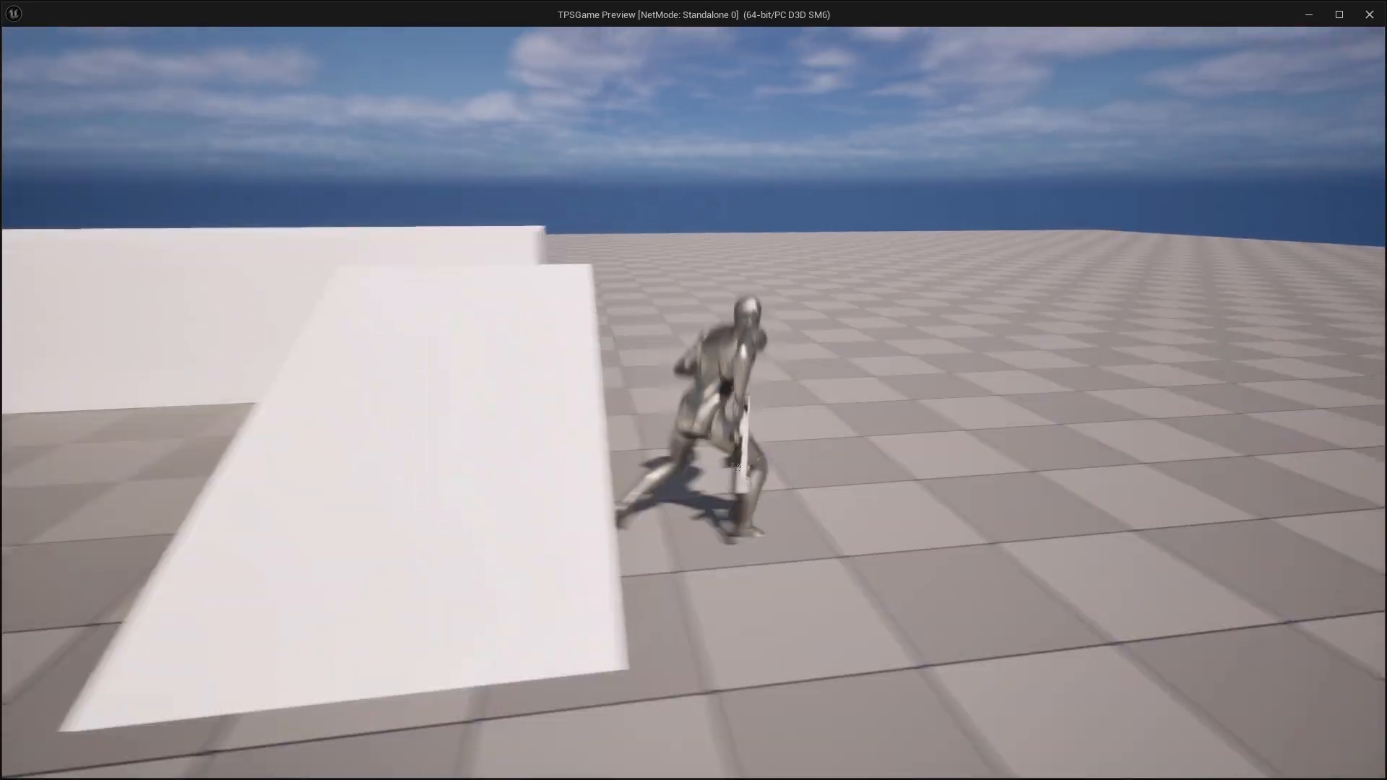
pyautogui.press('w')
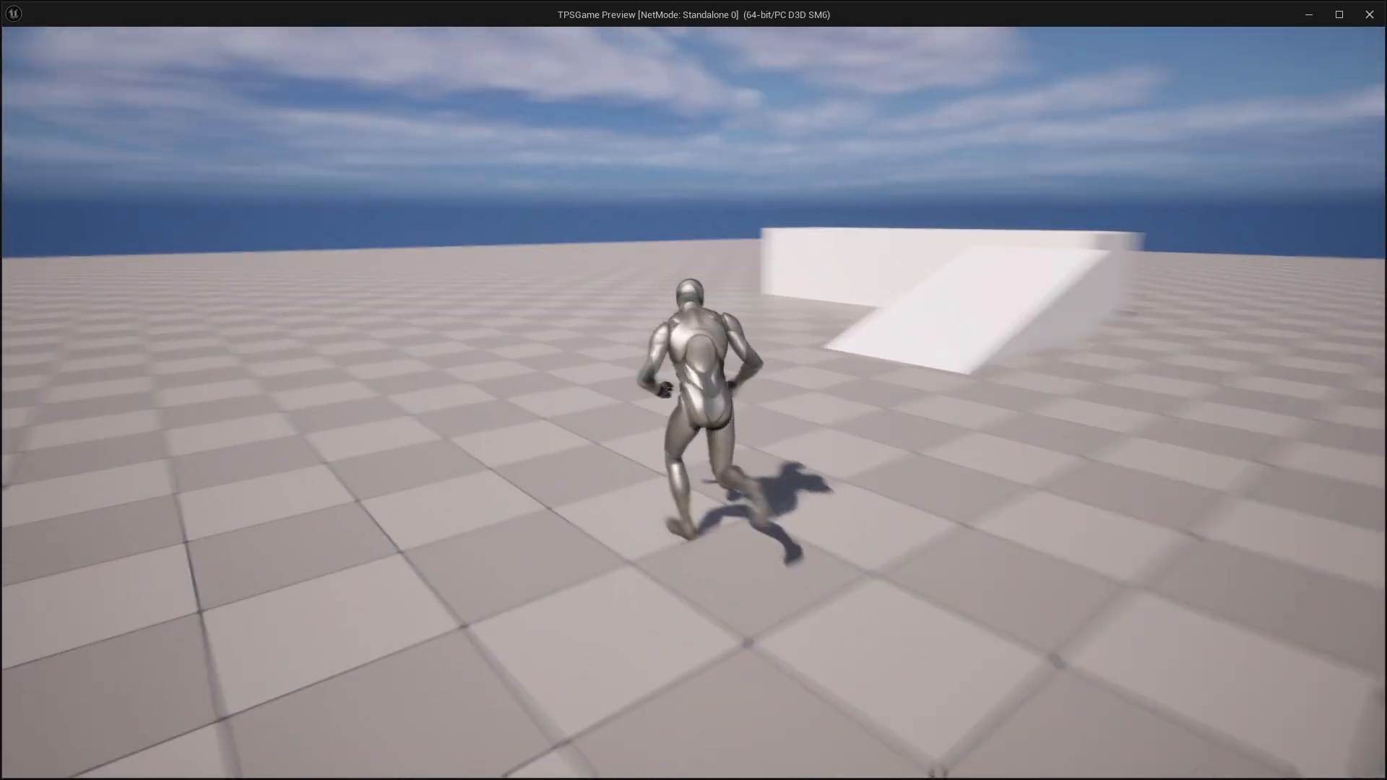
pyautogui.press('d')
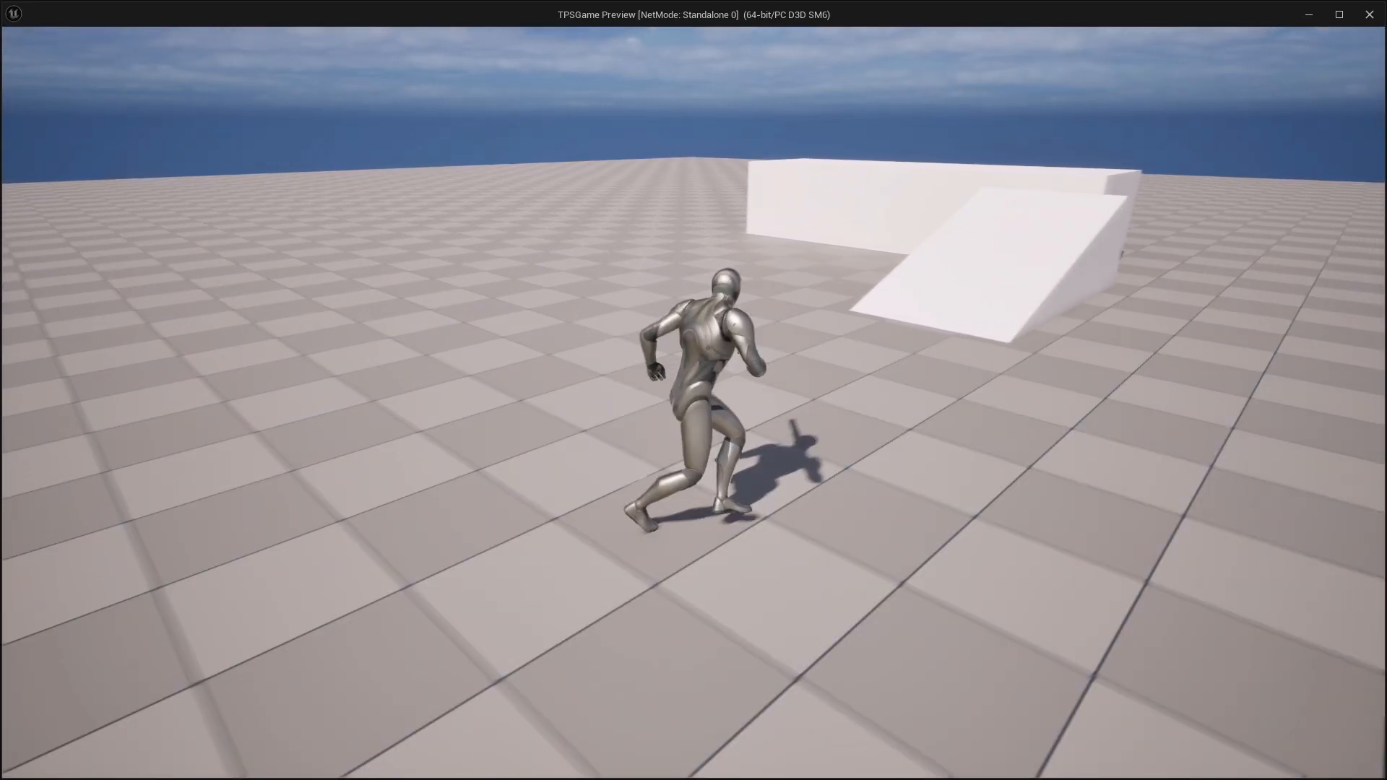
pyautogui.press('w')
pyautogui.press('w')
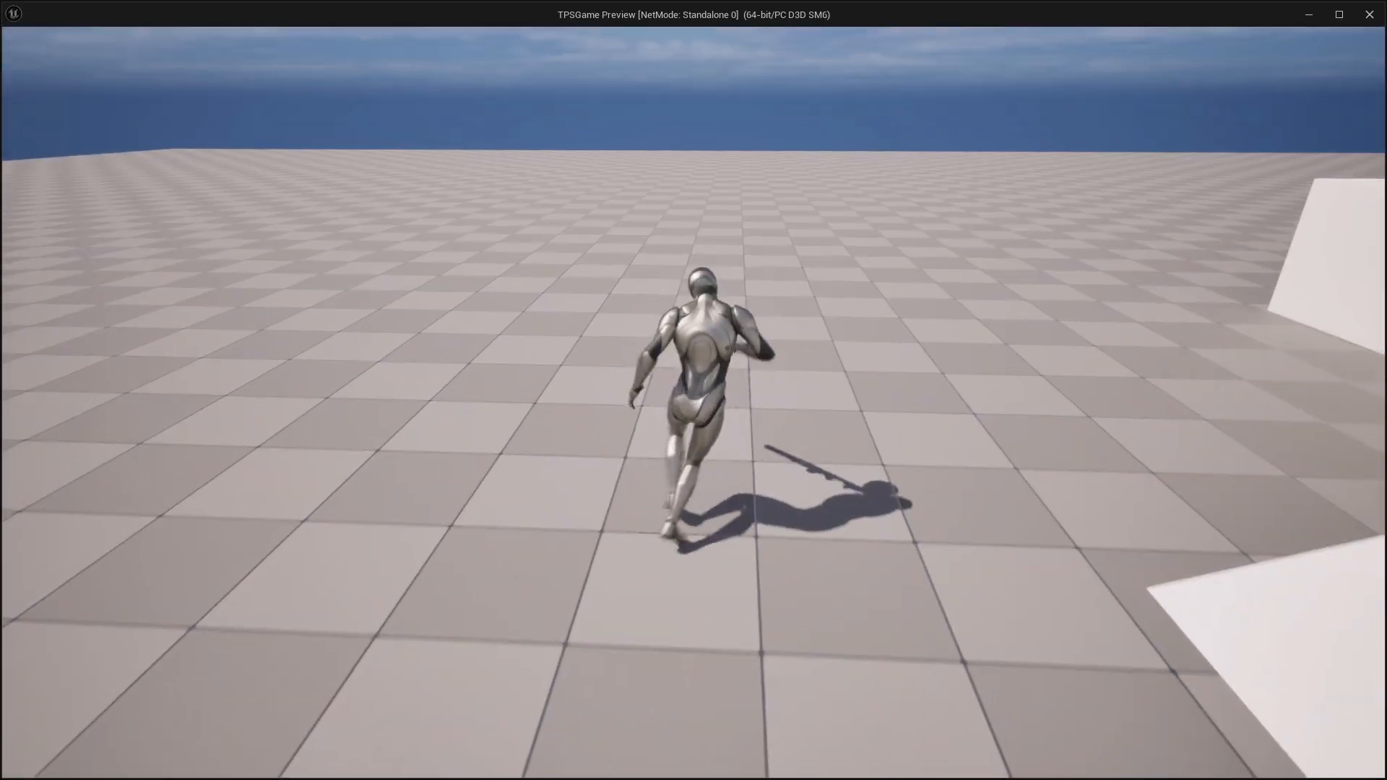
pyautogui.press('d')
pyautogui.press('w')
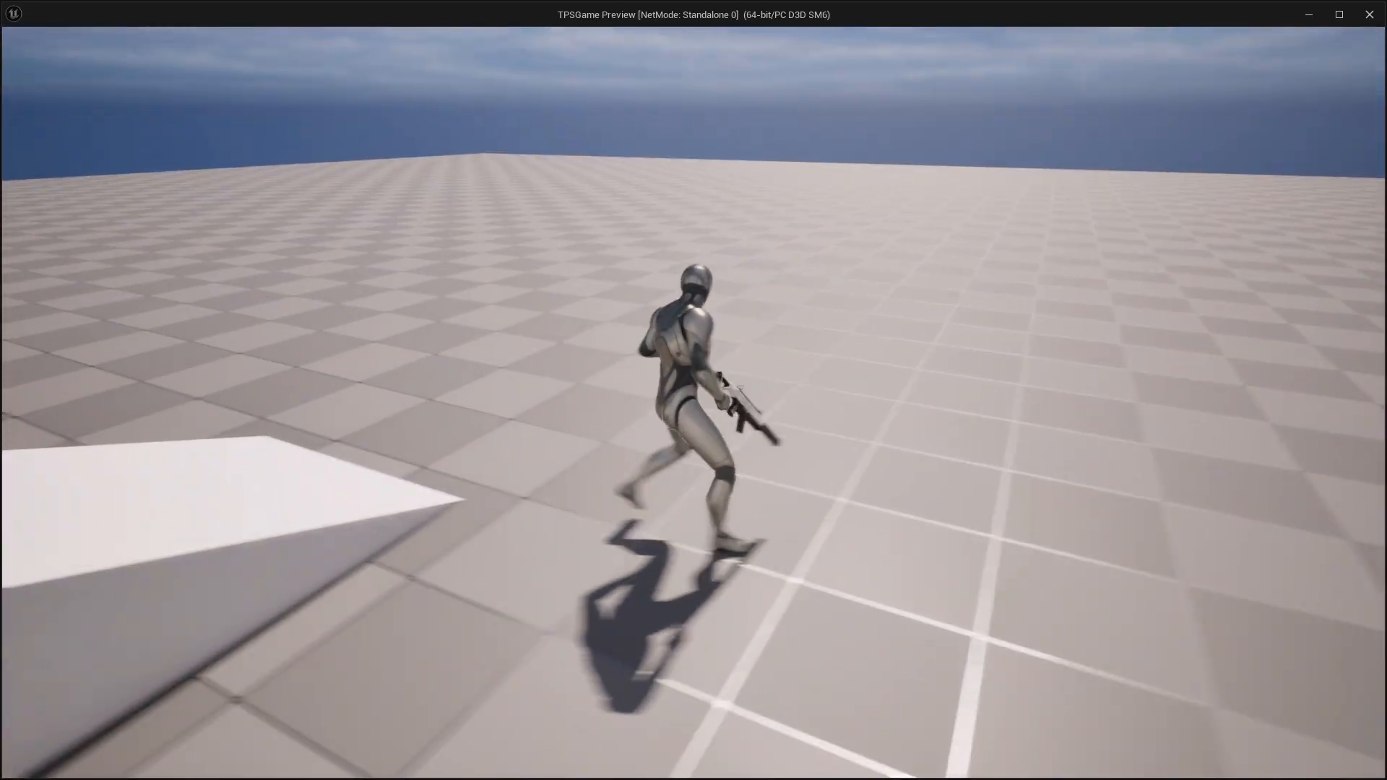
pyautogui.press('w')
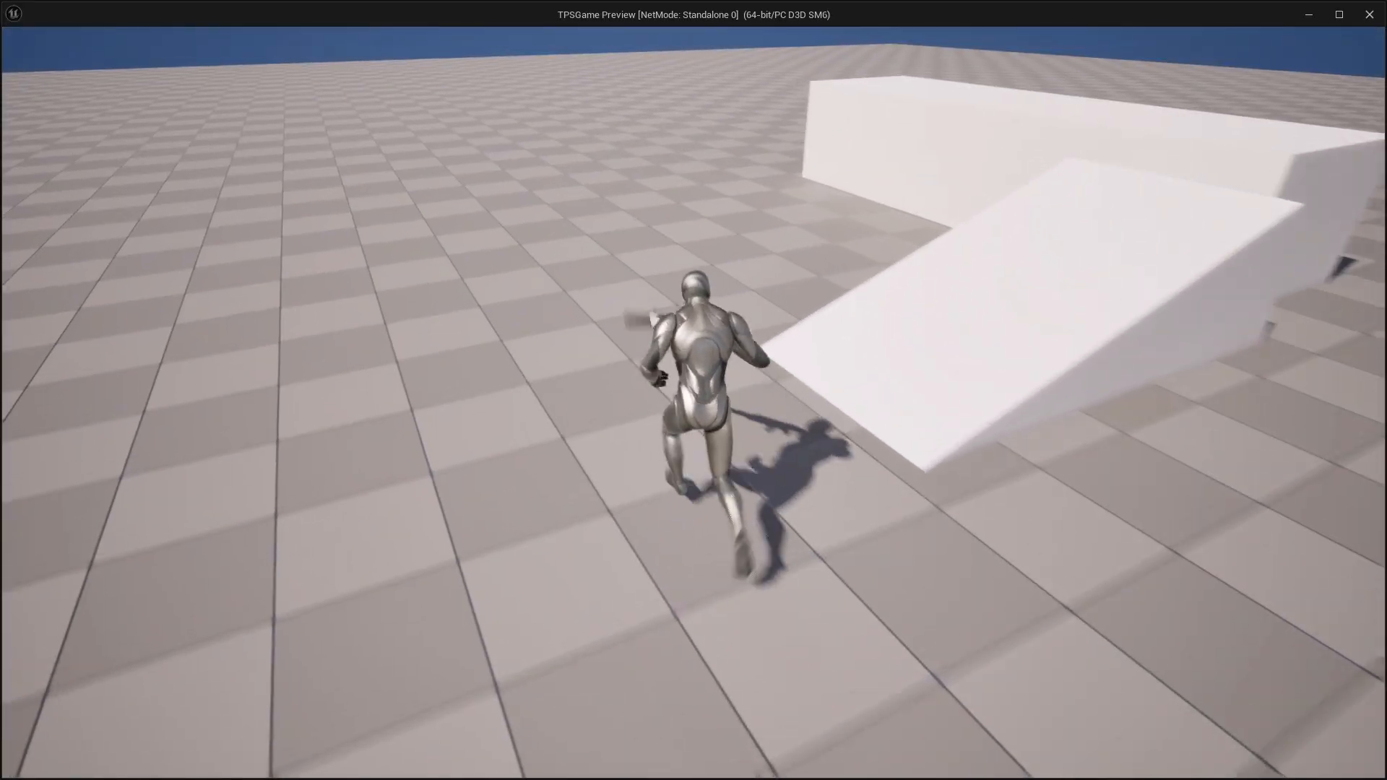
pyautogui.press('s')
pyautogui.press('a')
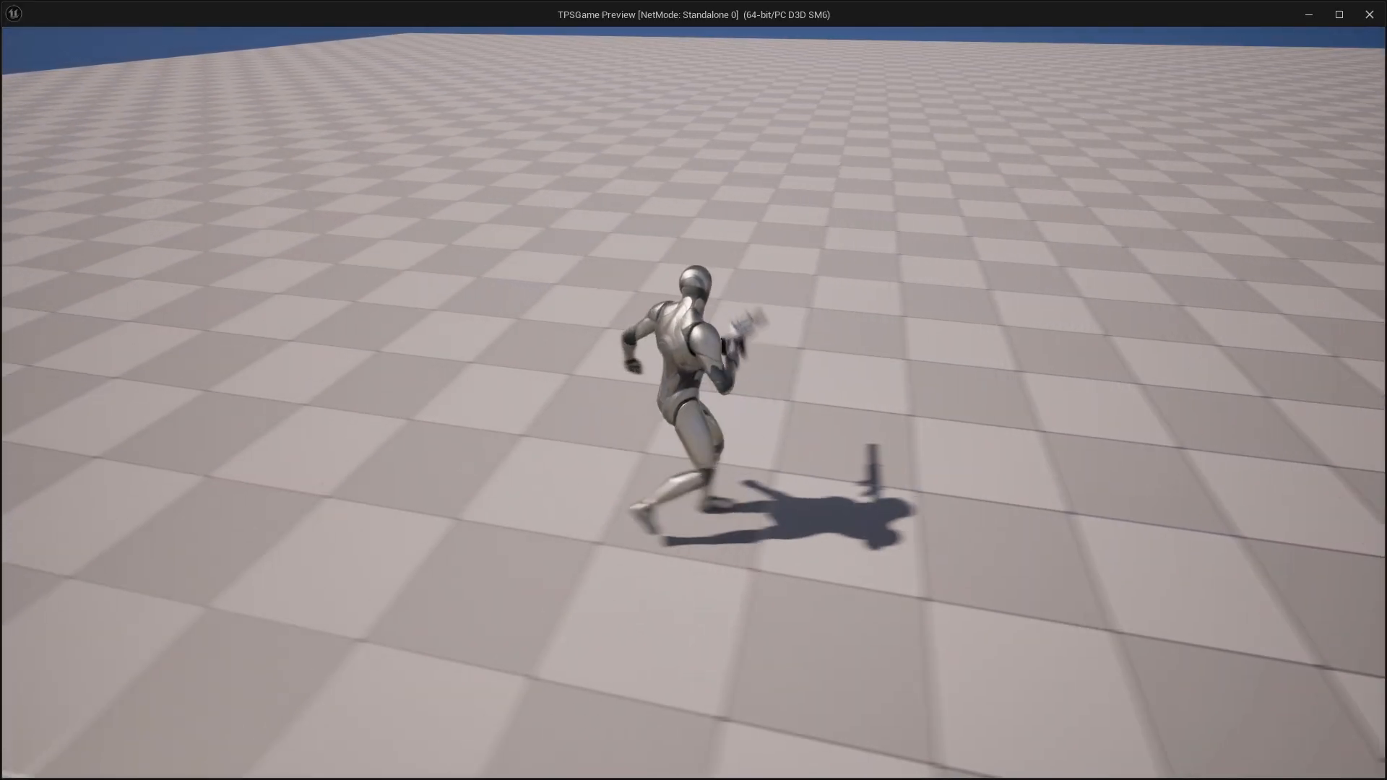
pyautogui.press('Escape')
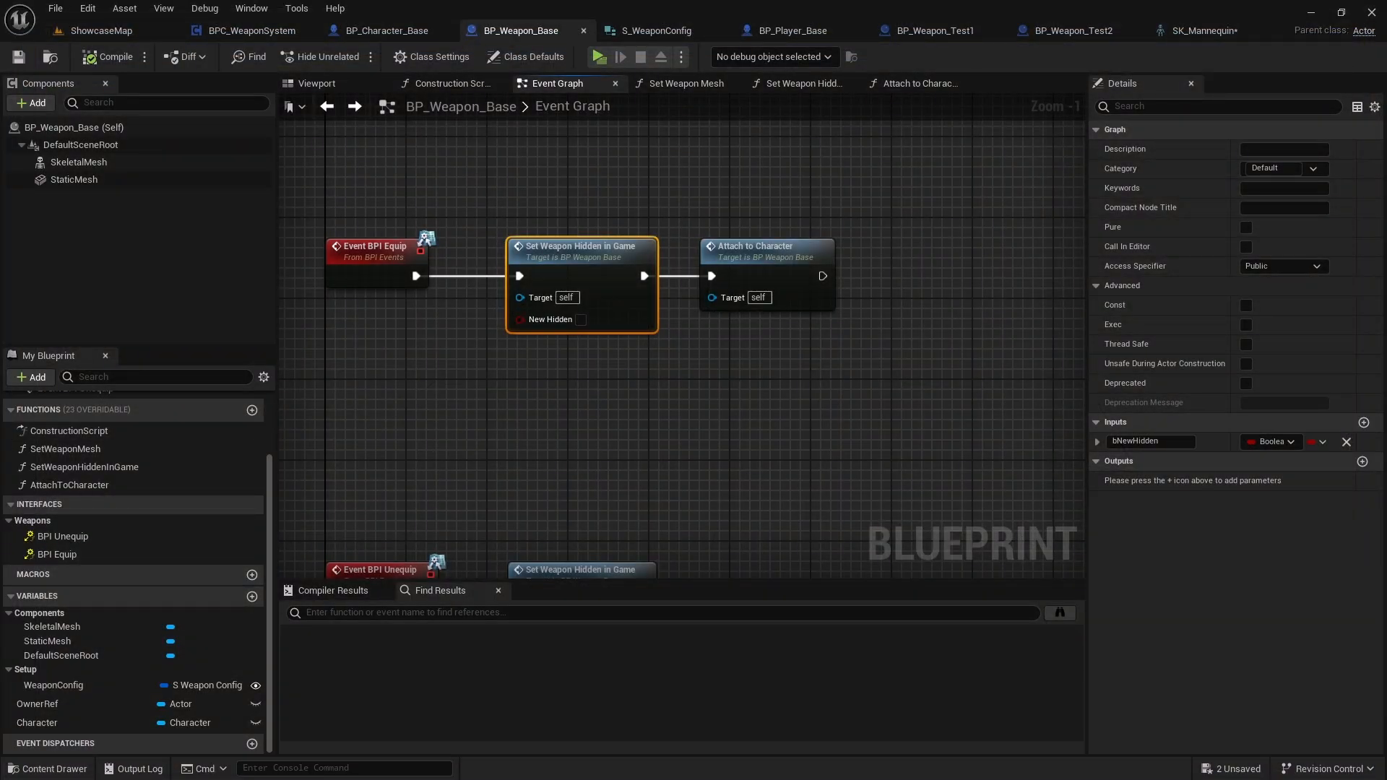
# Open the DT_Animset data table from the TPSGame project's Data folder and widen its Row Name column
pyautogui.click(95, 34)
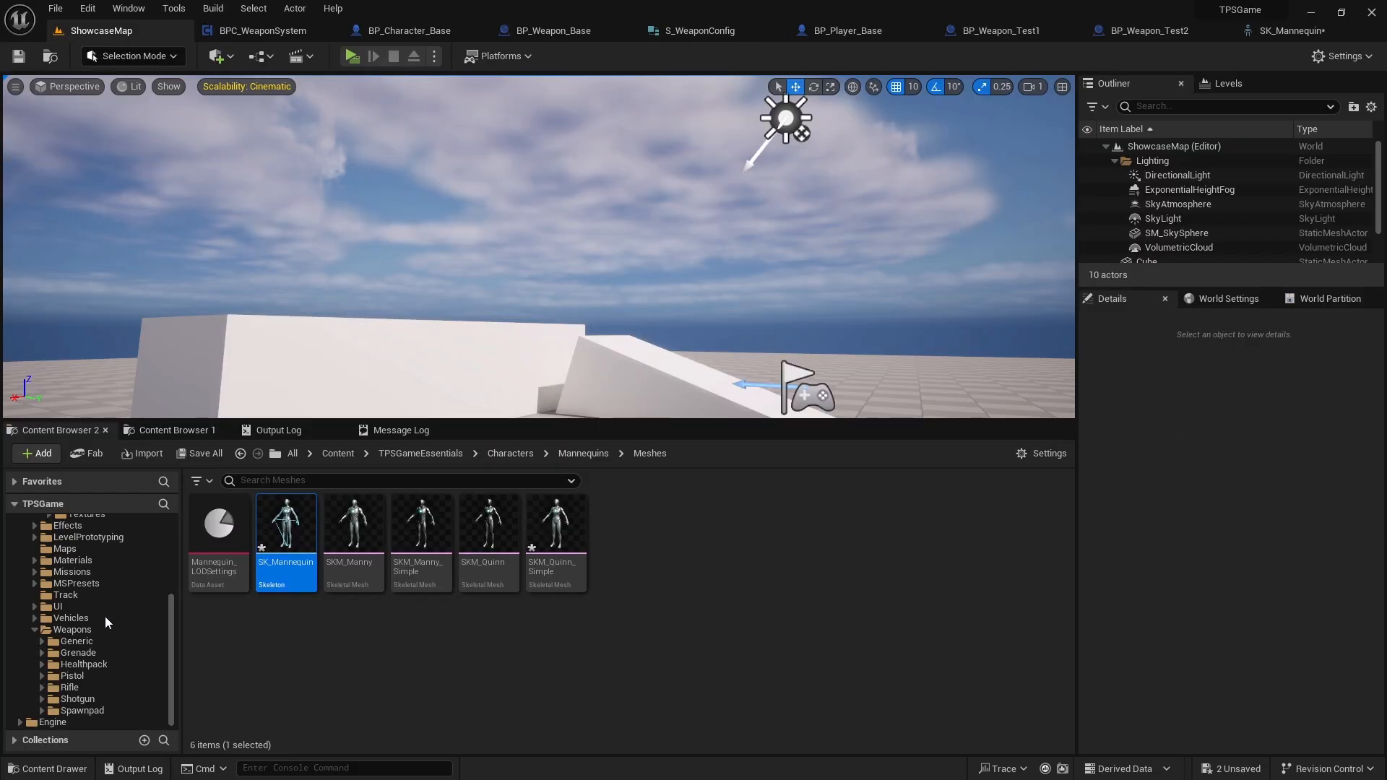
pyautogui.scroll(5, 105, 616)
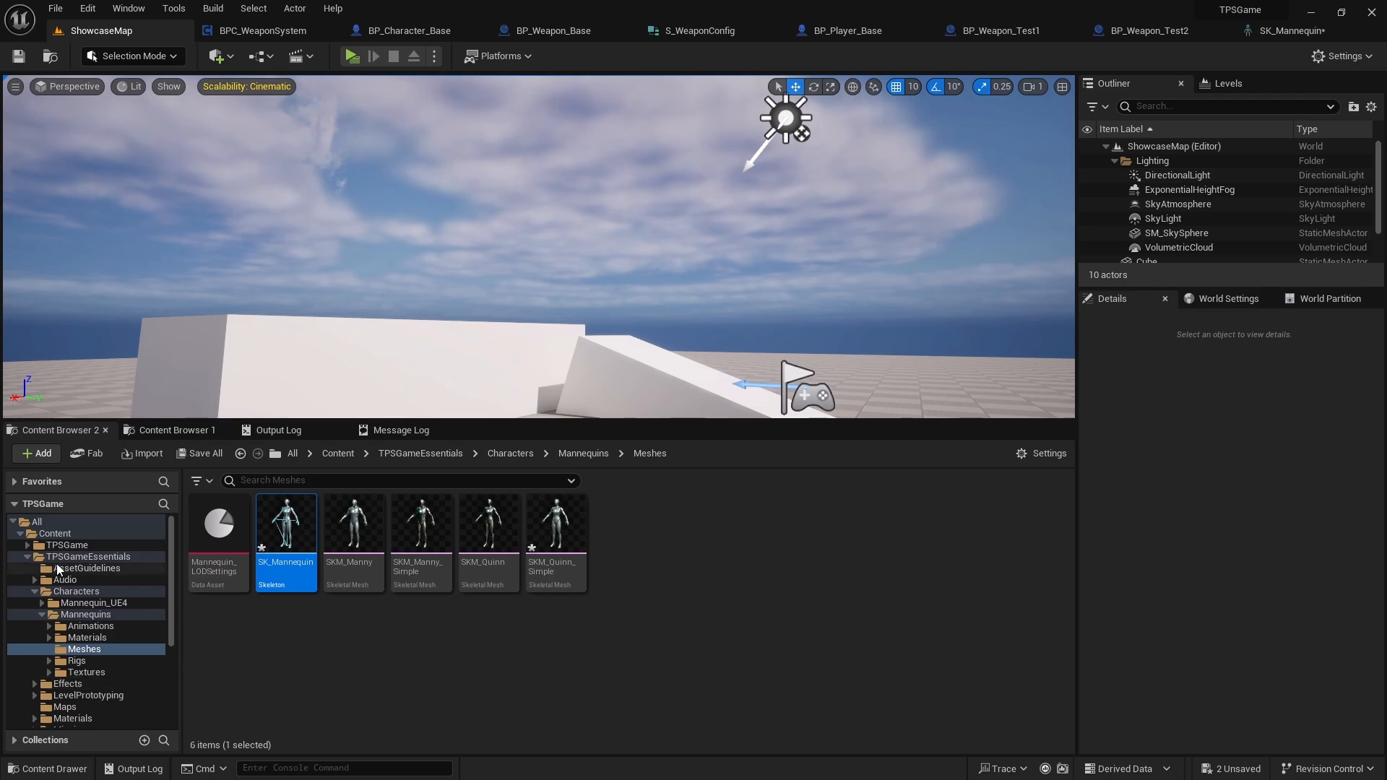
pyautogui.click(63, 545)
pyautogui.click(28, 546)
pyautogui.click(75, 579)
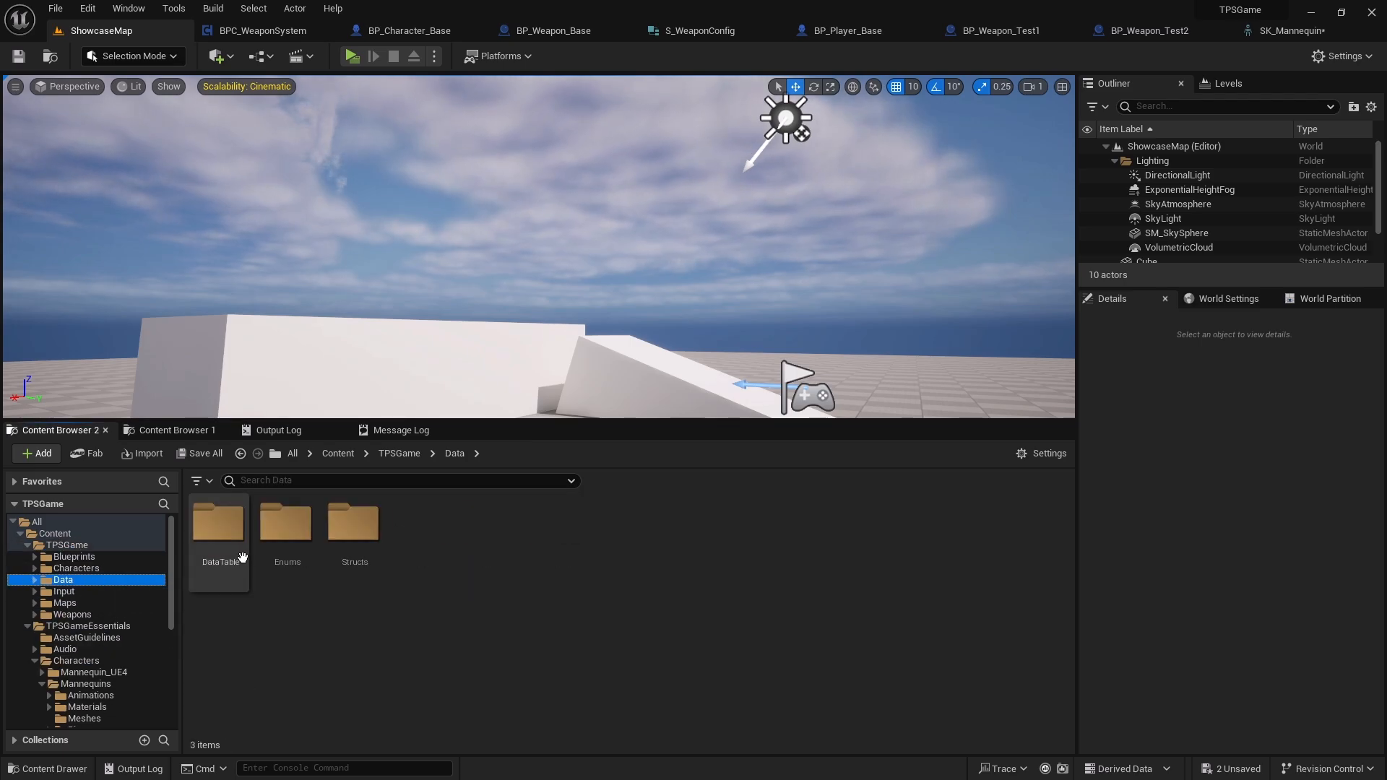
pyautogui.doubleClick(239, 524)
pyautogui.doubleClick(240, 526)
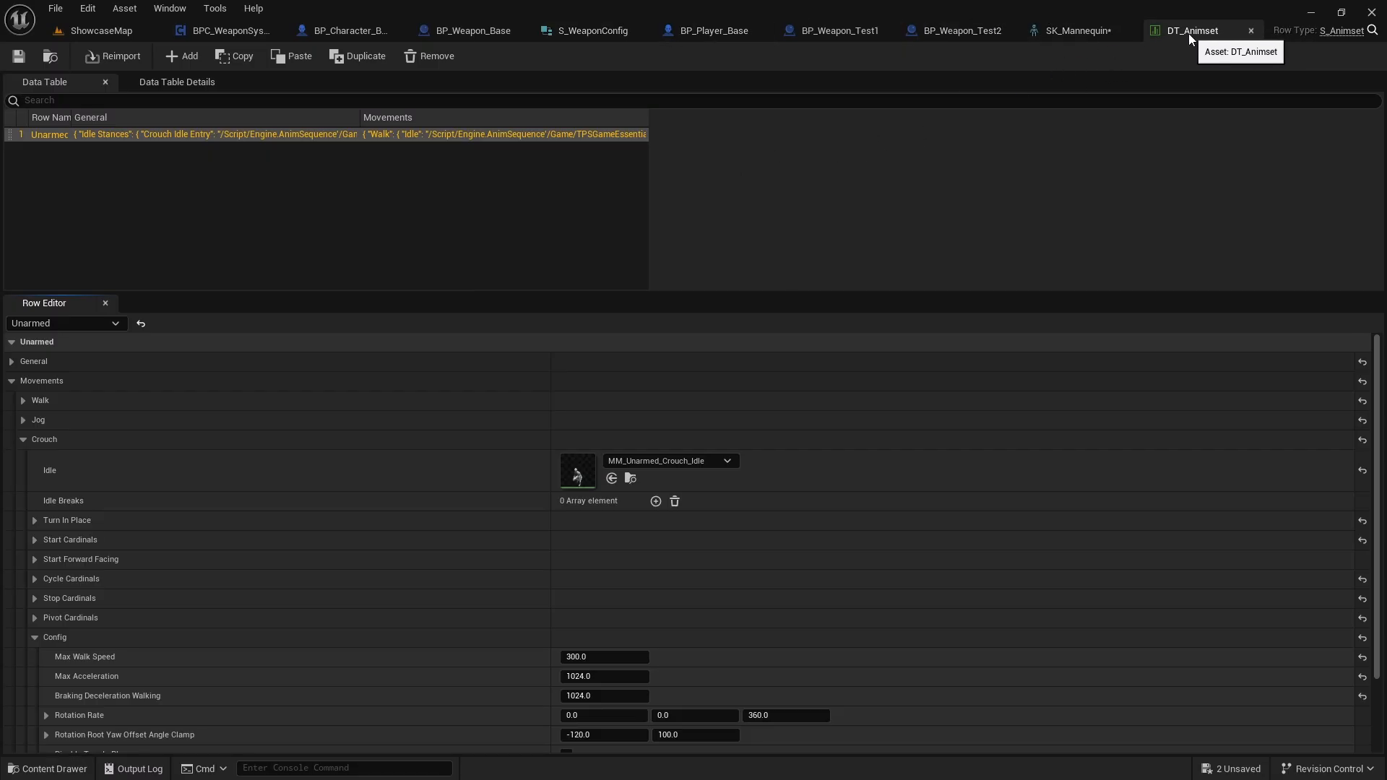
pyautogui.moveTo(72, 117); pyautogui.dragTo(128, 118)
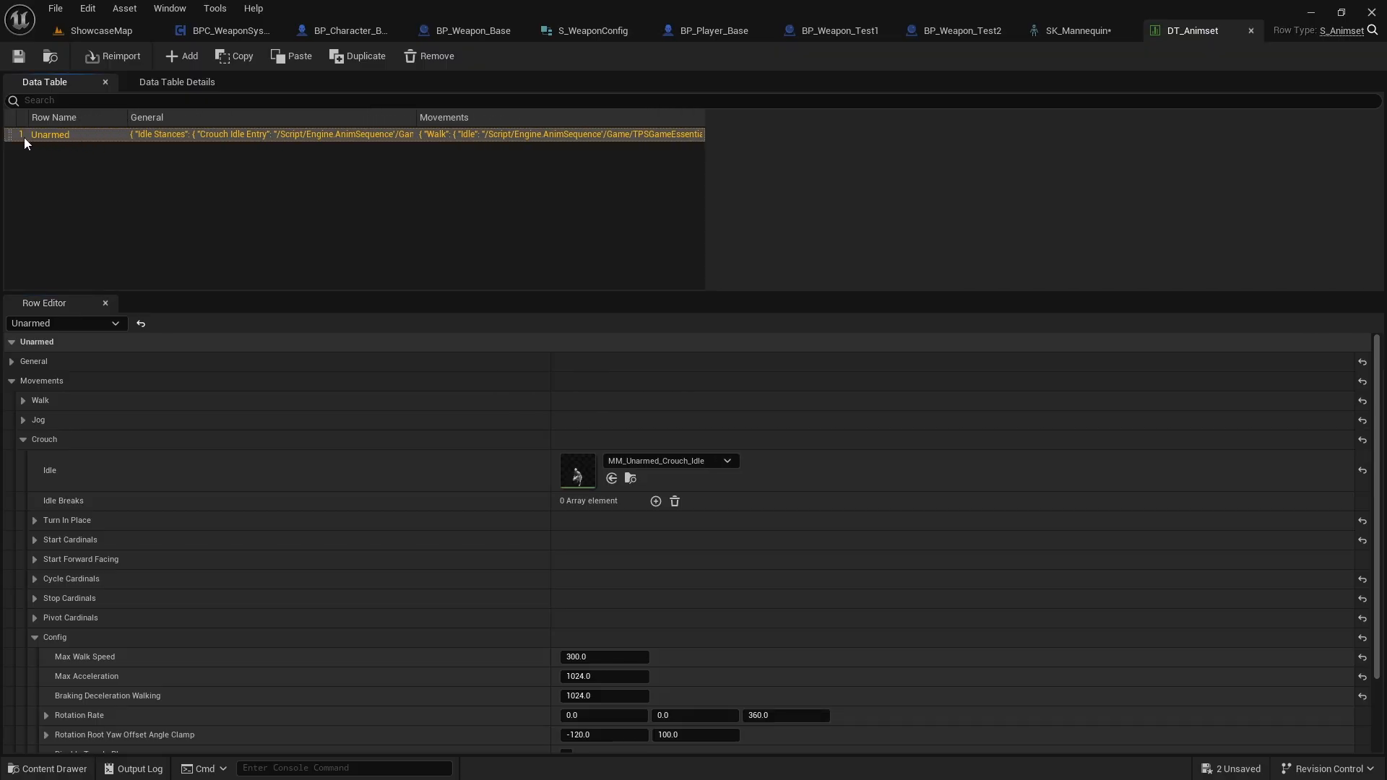